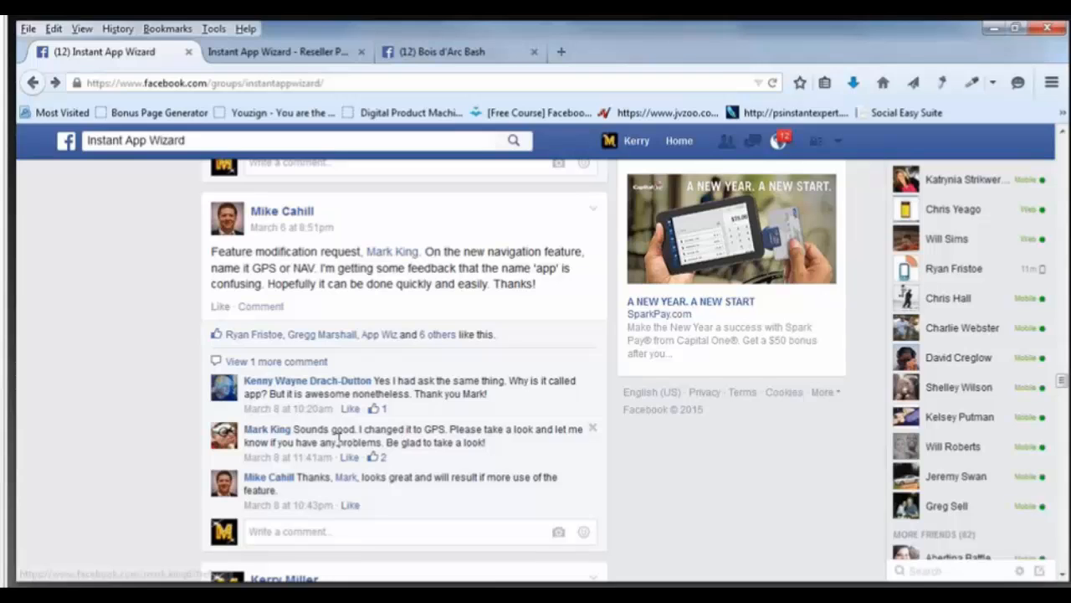
Switch to the Instant App Wizard reseller tab listing the 46 created web apps.
click(279, 52)
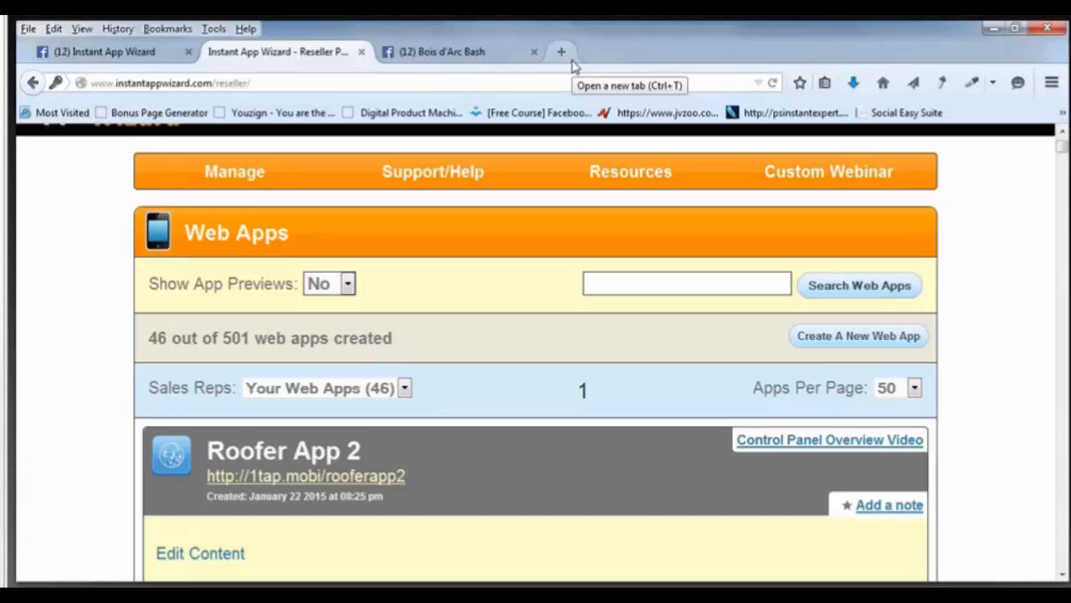
Switch to the Bois d'Arc Bash Facebook page tab with its cover photo.
click(456, 53)
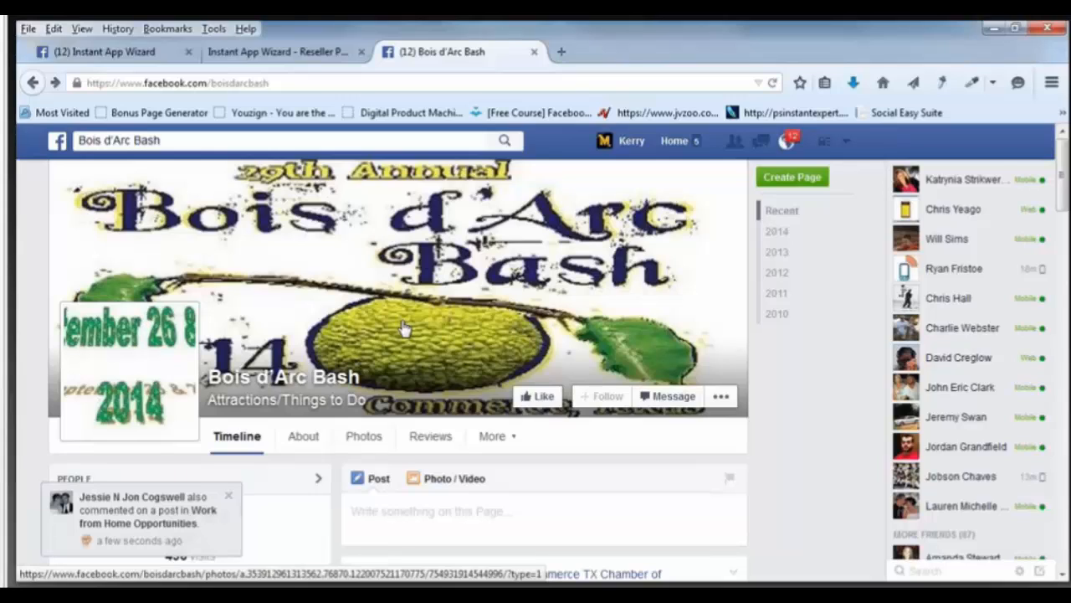
Open the Bois d'Arc Bash 2014 cover photo and save it to the Desktop as JPEG '1042131boisdarcbashlogo'.
scroll(404, 327, down, 3)
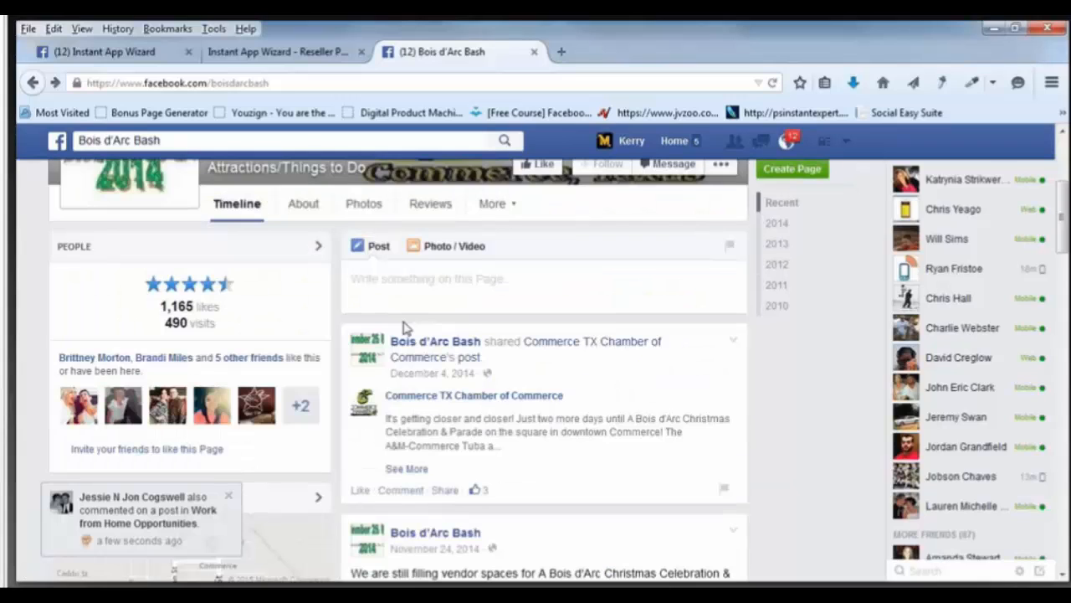
scroll(404, 327, up, 3)
right_click(404, 277)
click(360, 283)
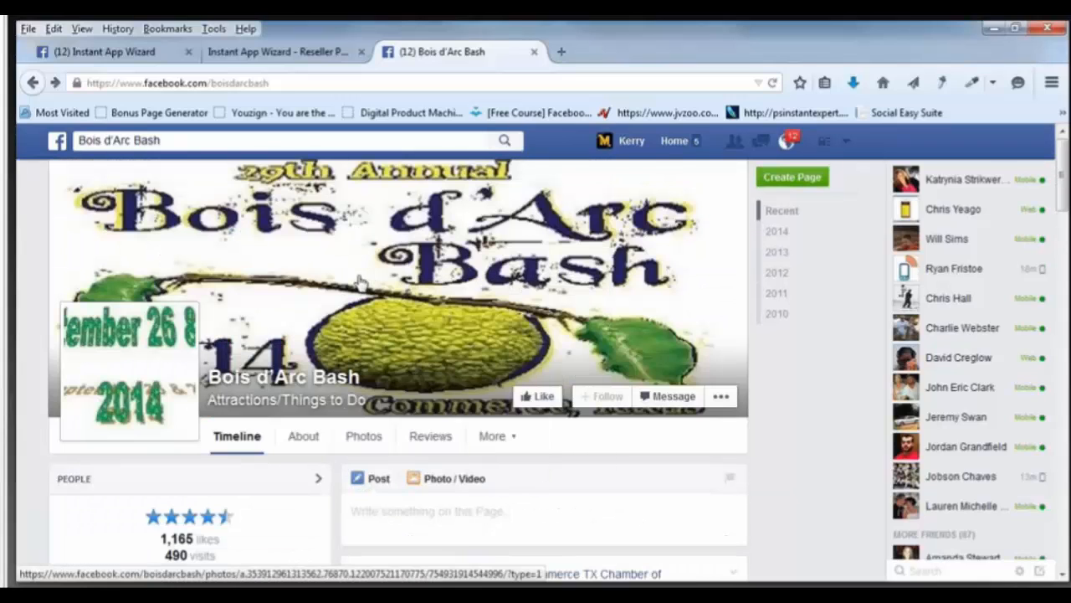
click(360, 282)
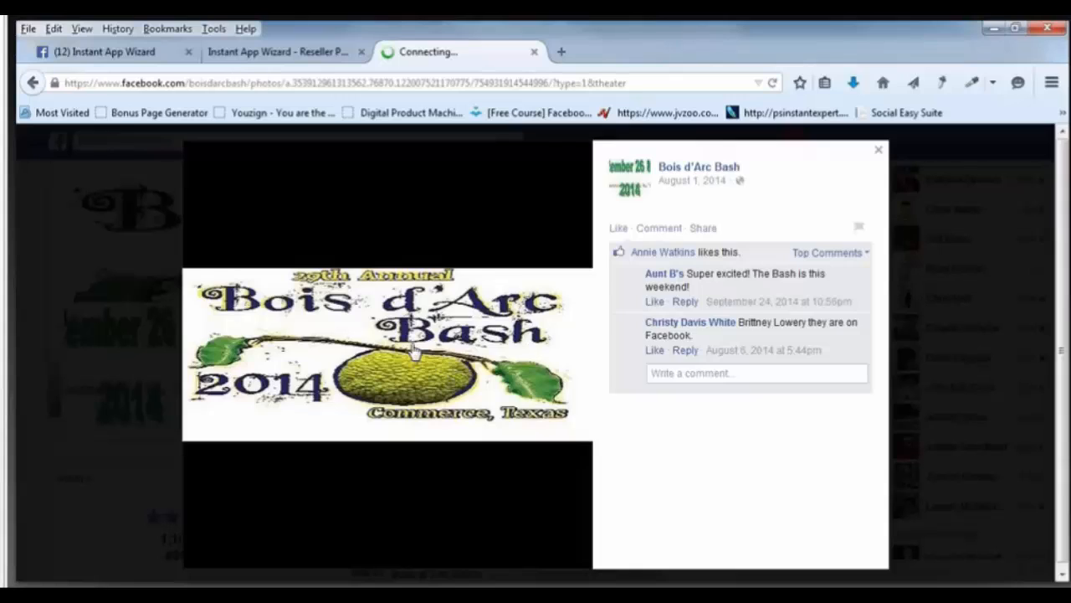
right_click(413, 351)
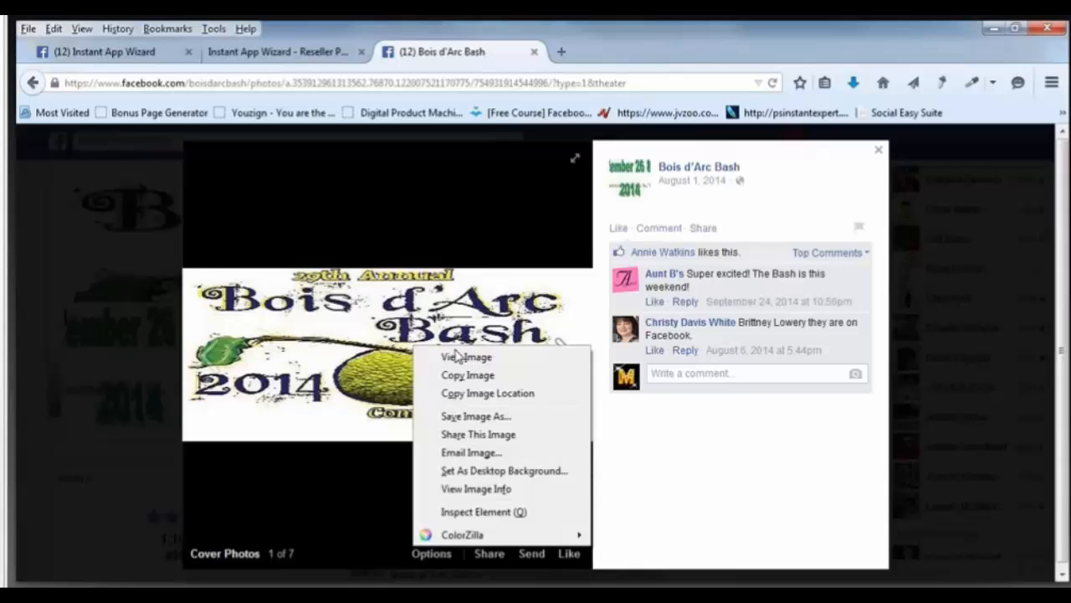
click(488, 423)
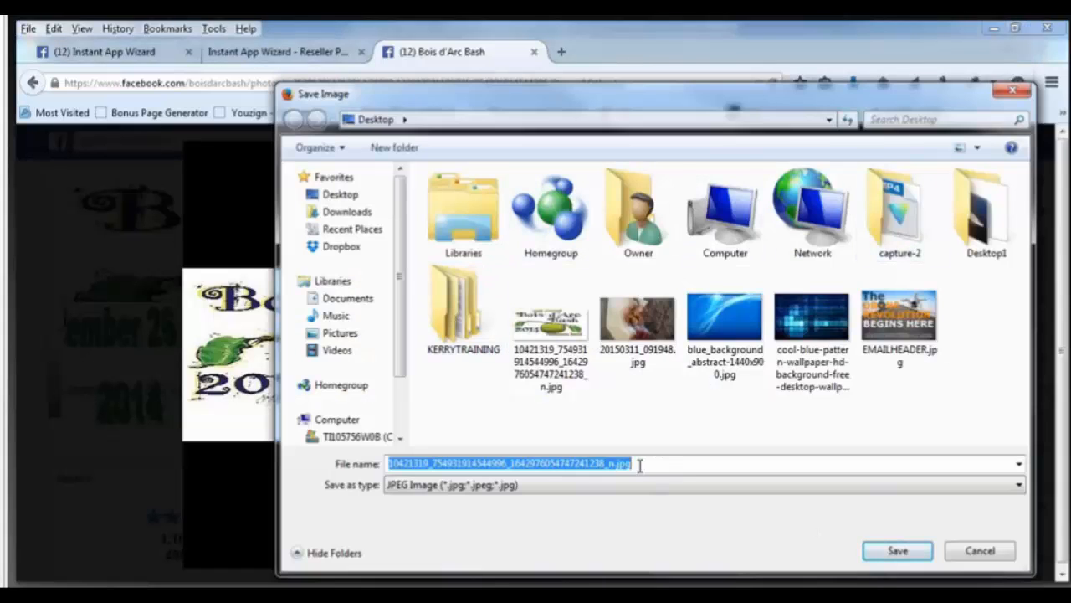
drag(641, 463, 425, 466)
text(bois)
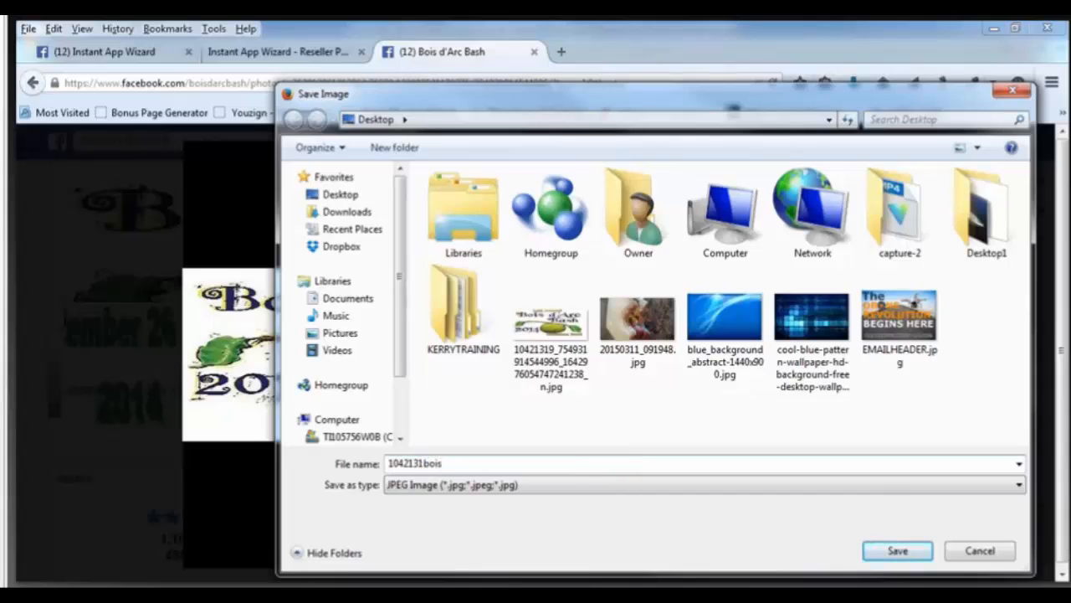
text(darcbashlogo)
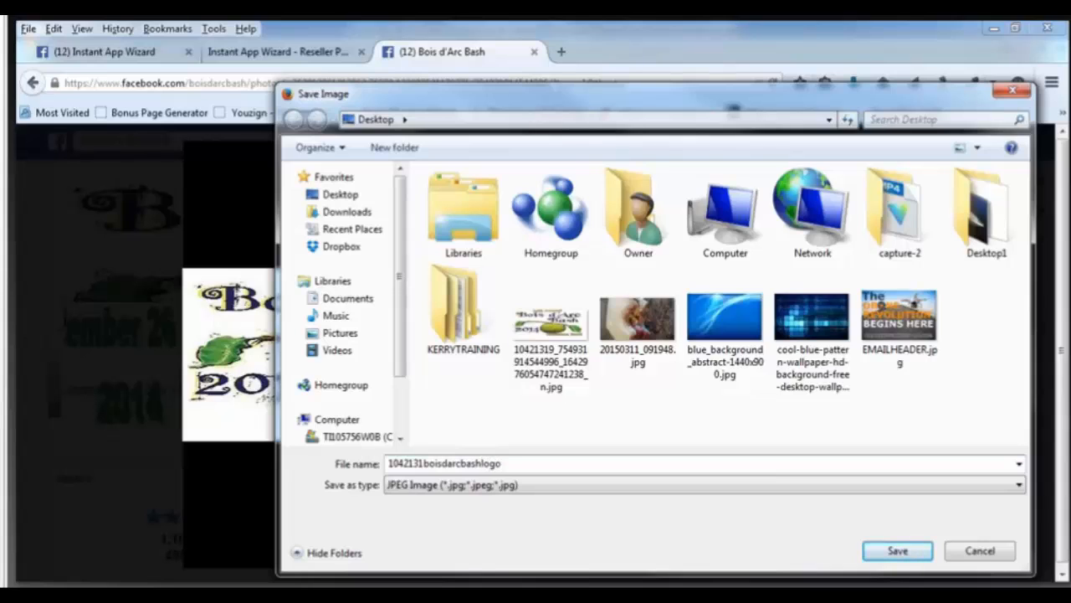
click(893, 552)
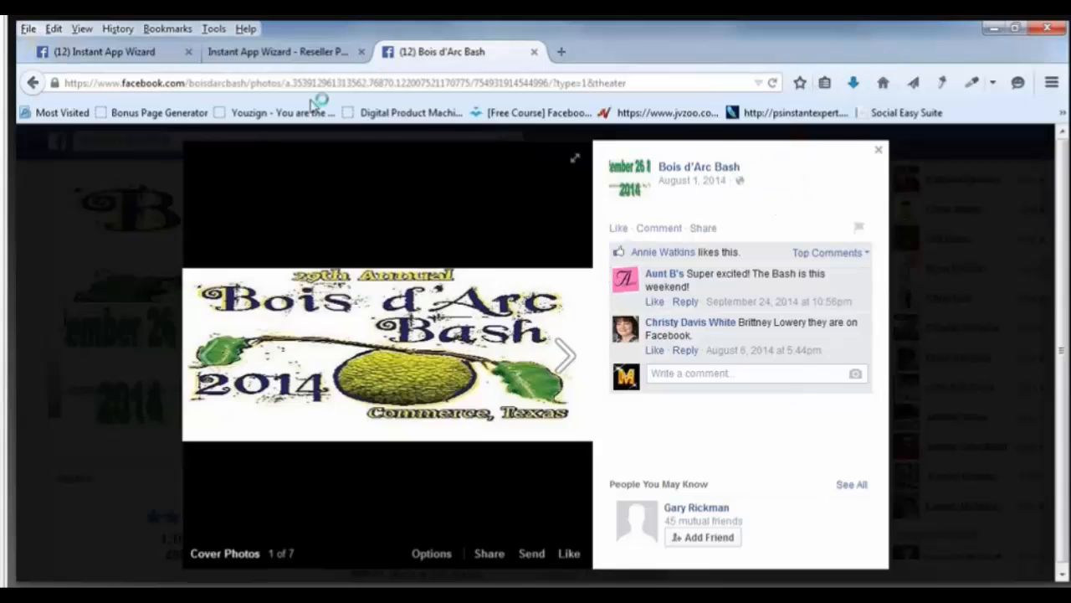
Close the photo, dismiss the notification, and view the page's About address and phone details.
click(879, 150)
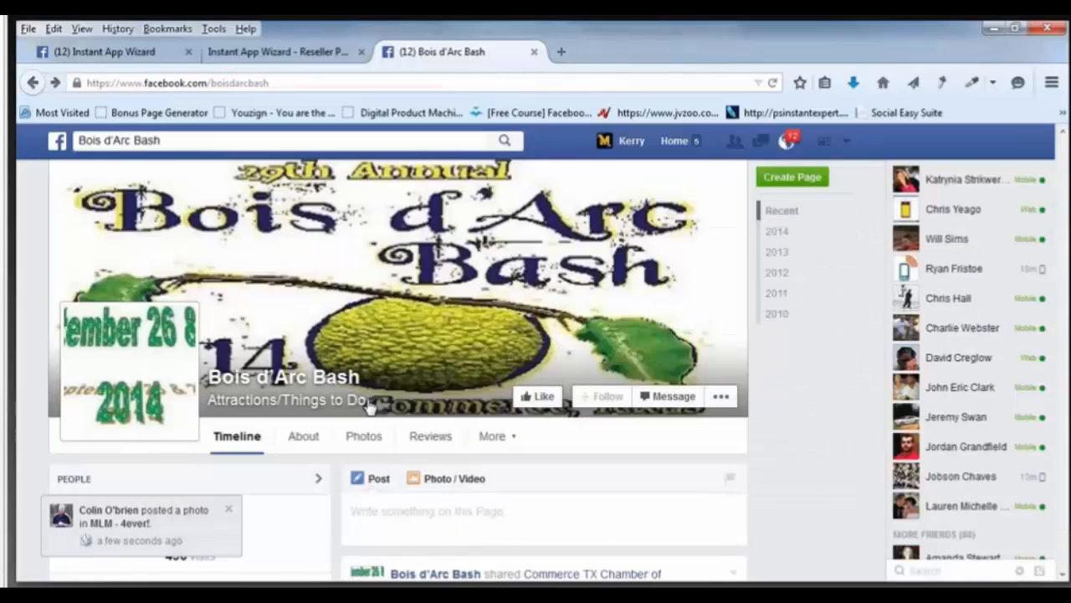
click(229, 509)
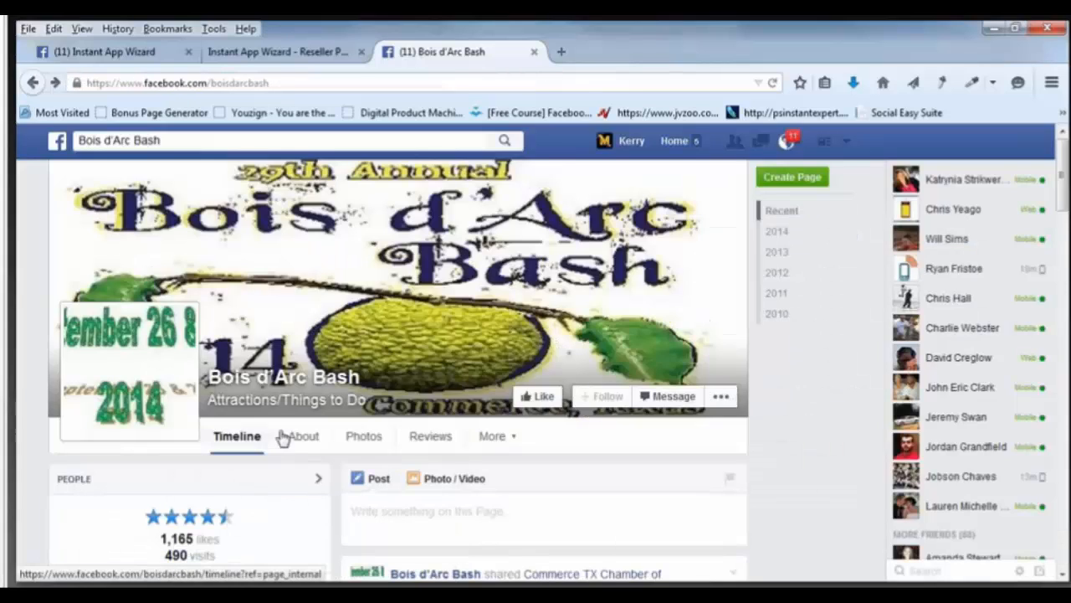
click(311, 441)
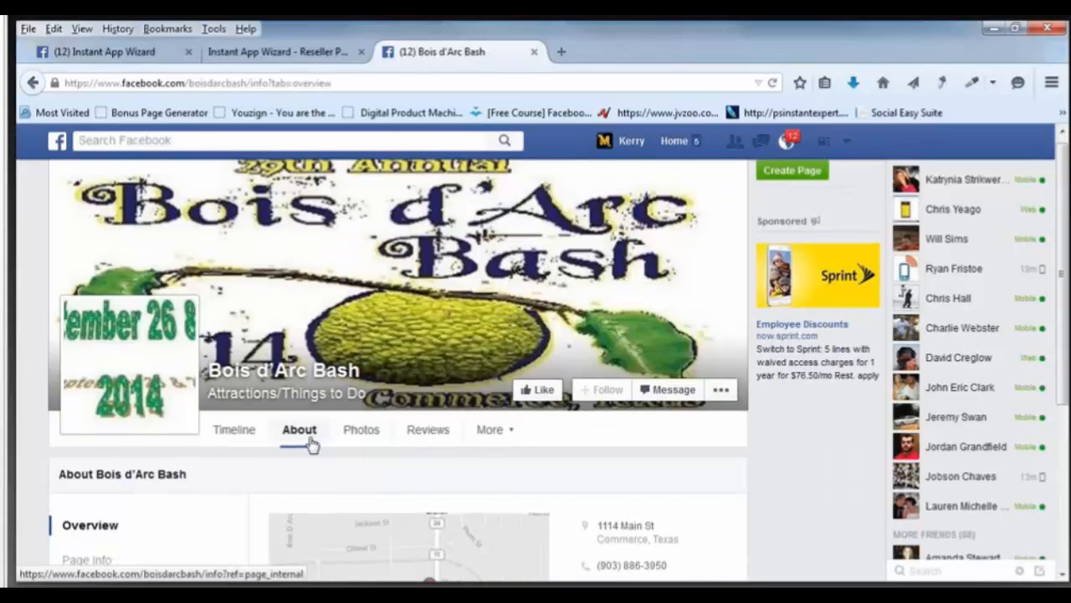
scroll(314, 444, down, 4)
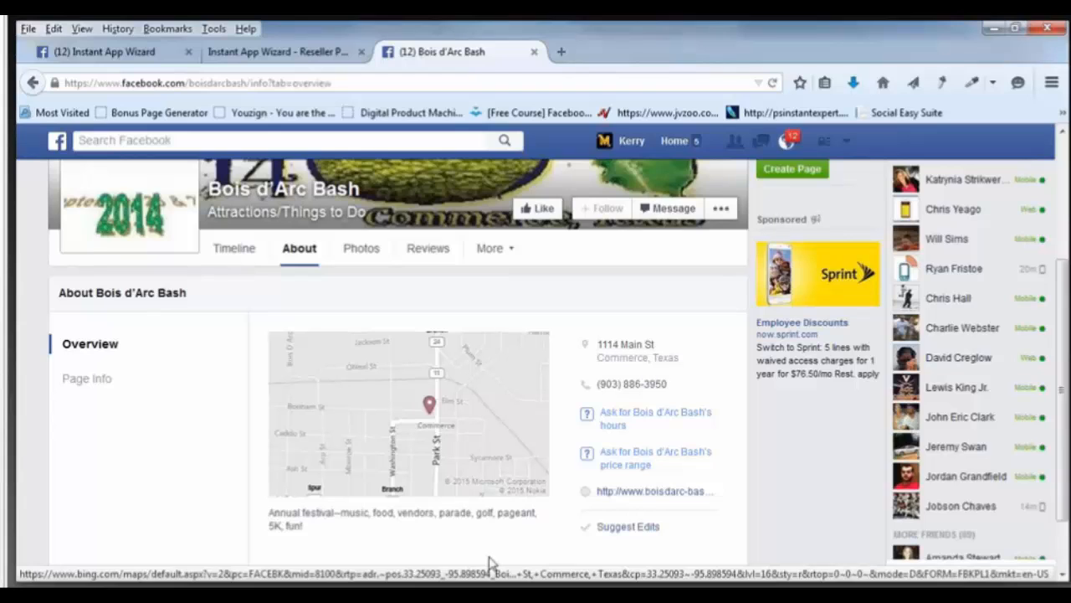
click(140, 594)
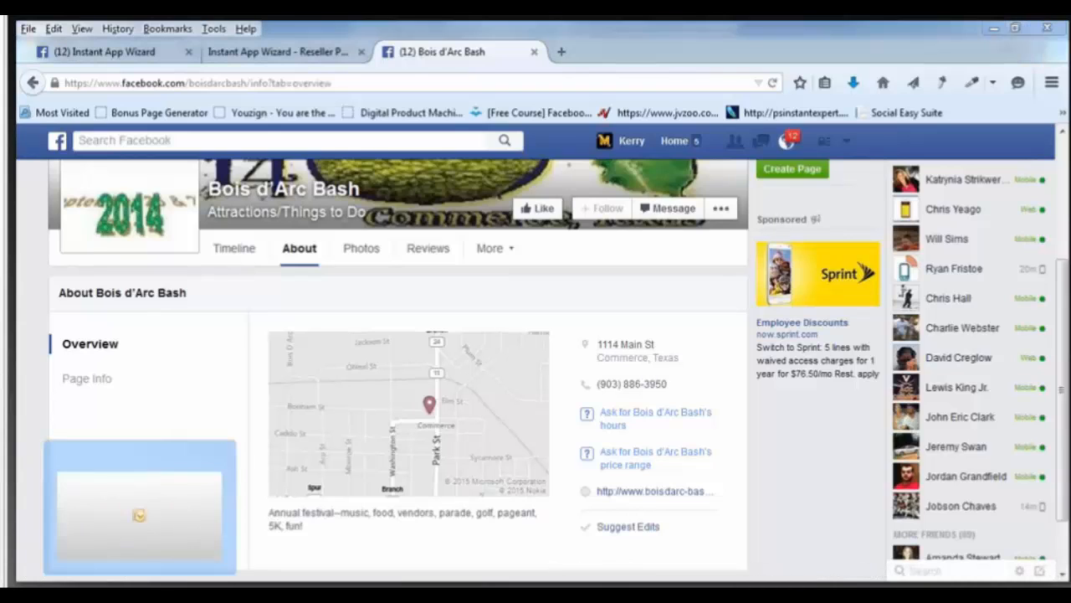
Start a new Outlook message and paste in the festival's 1114 Main St, Commerce, Texas address.
click(139, 515)
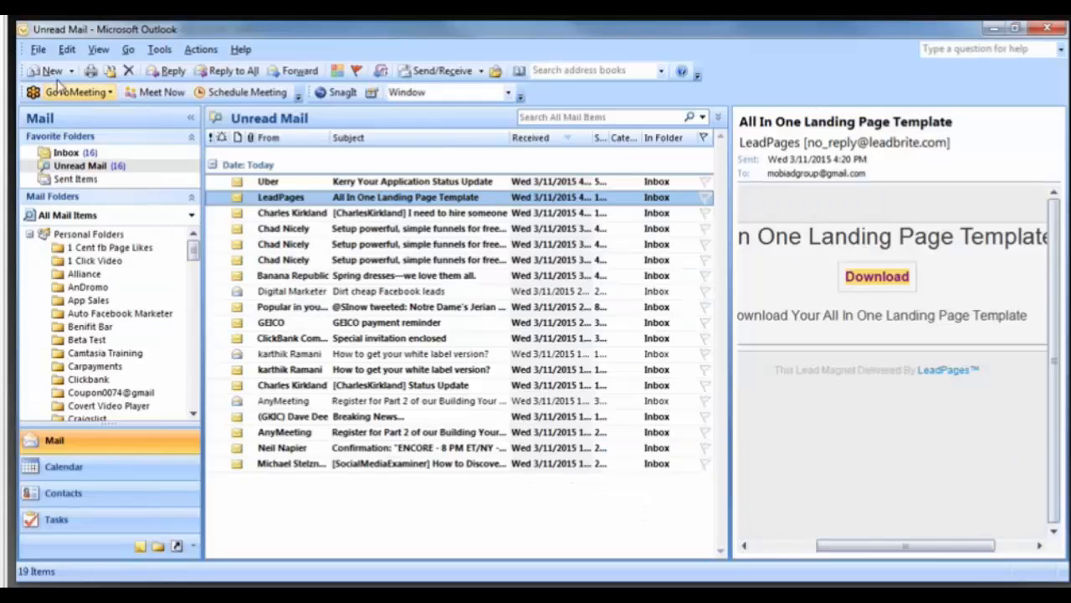
click(52, 73)
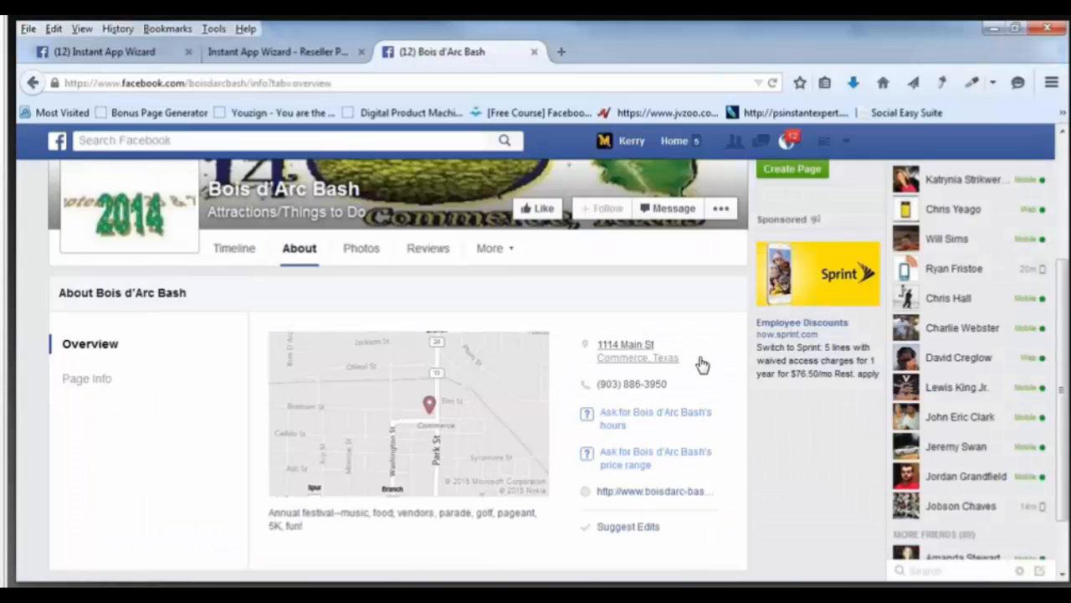
drag(681, 360, 597, 344)
right_click(634, 357)
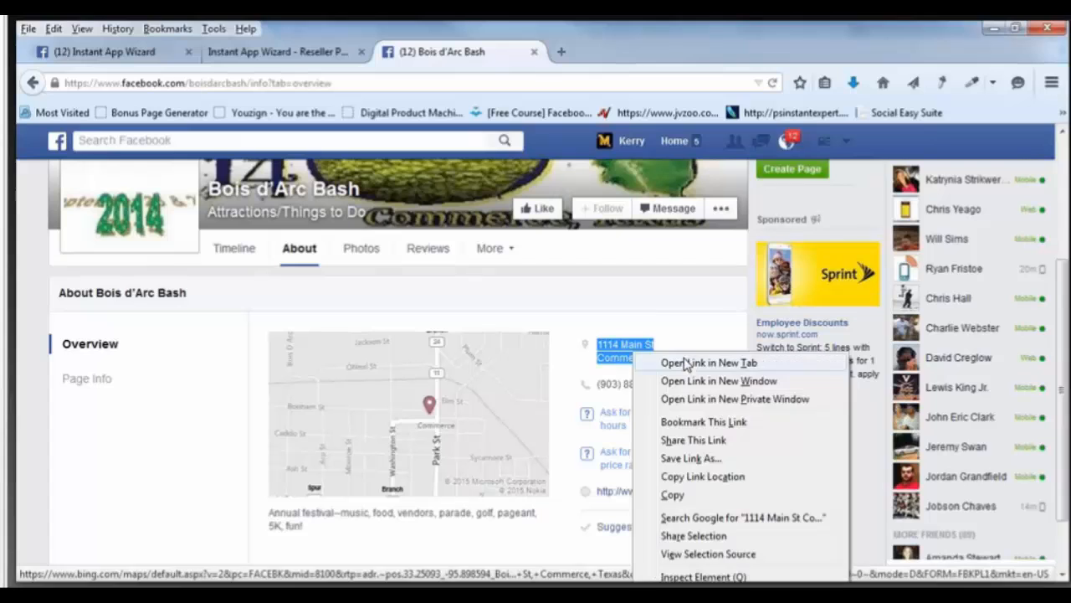
click(694, 493)
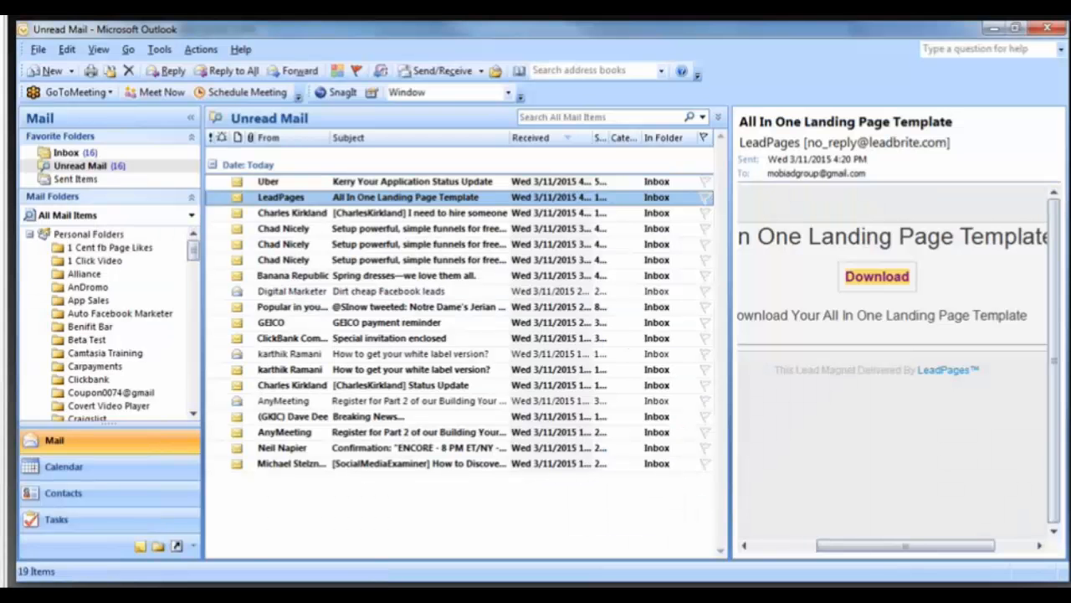
click(214, 593)
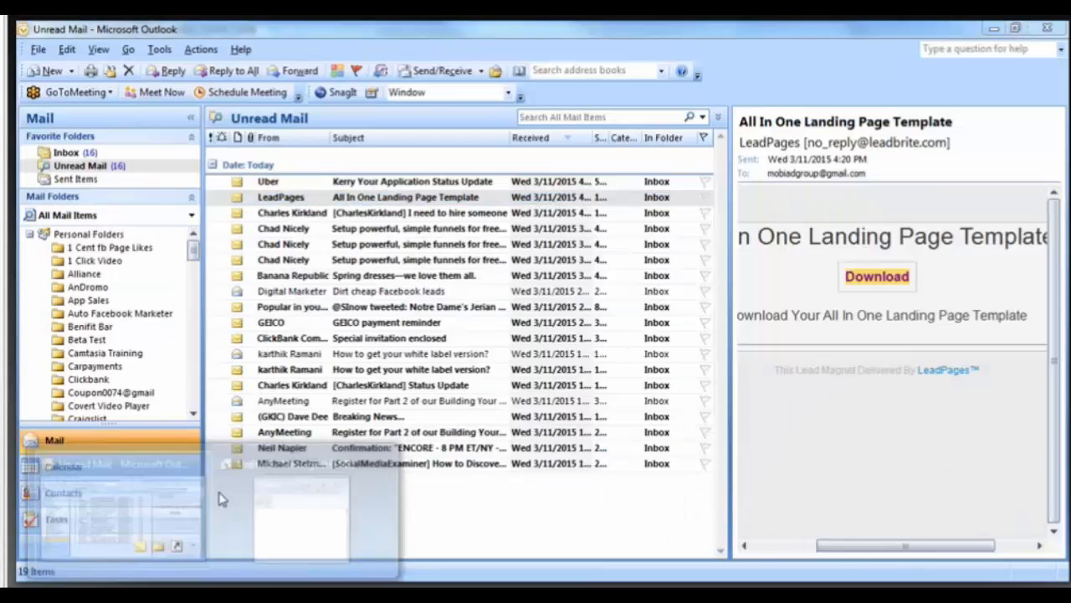
click(267, 452)
right_click(305, 261)
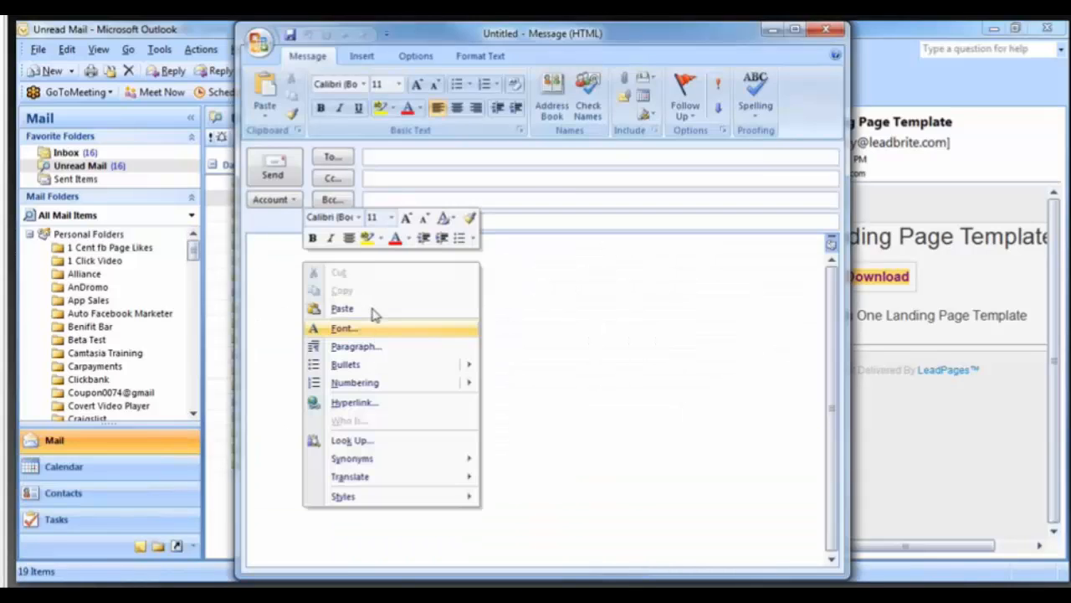
click(371, 308)
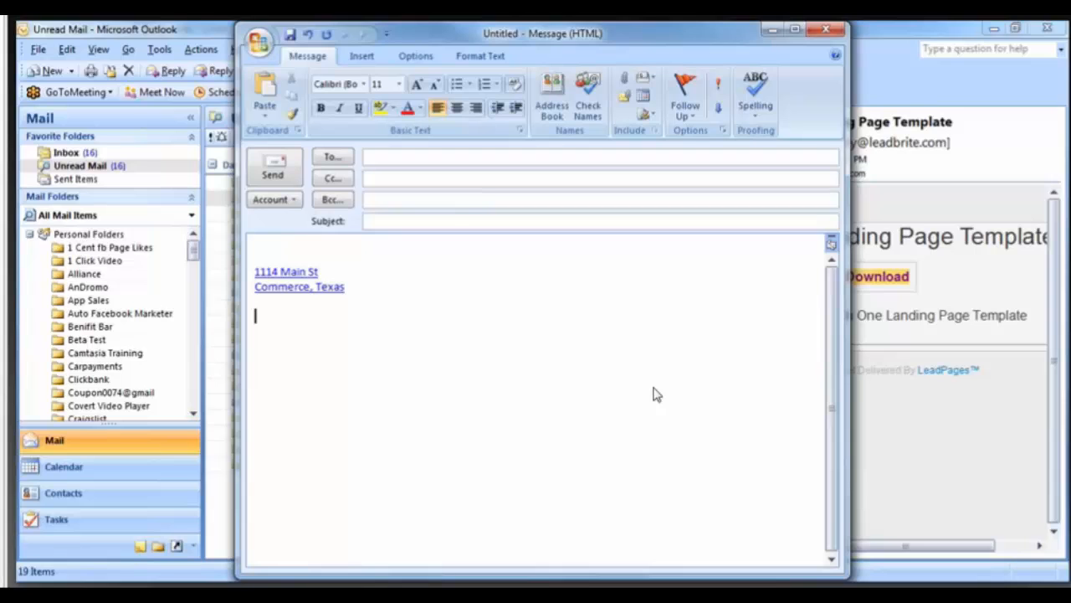
Copy the Facebook page's phone number and paste it below the address in the message.
key(alt+Tab)
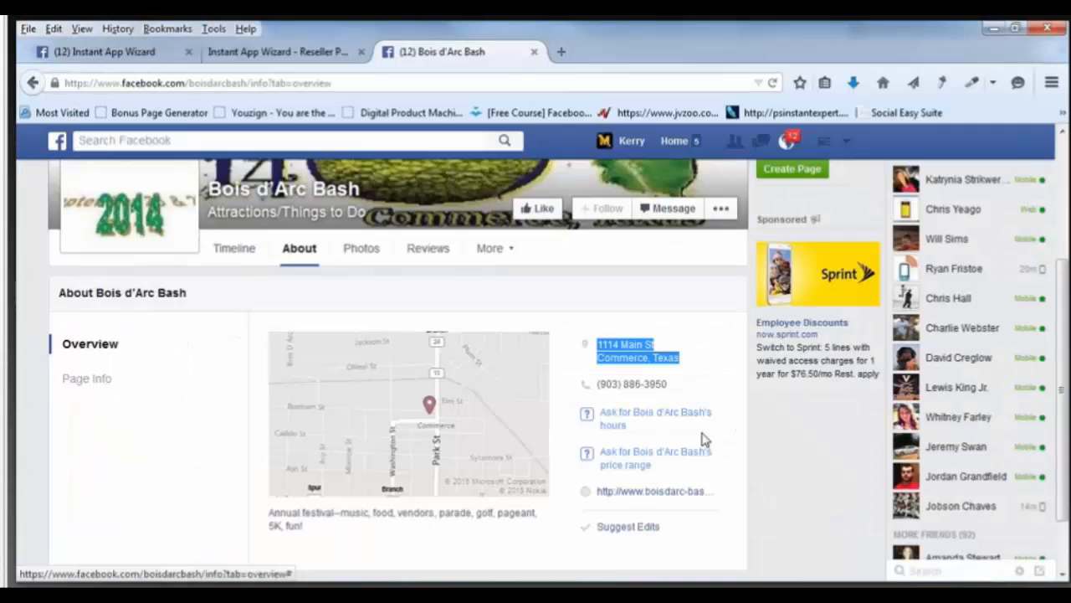
drag(597, 384, 667, 384)
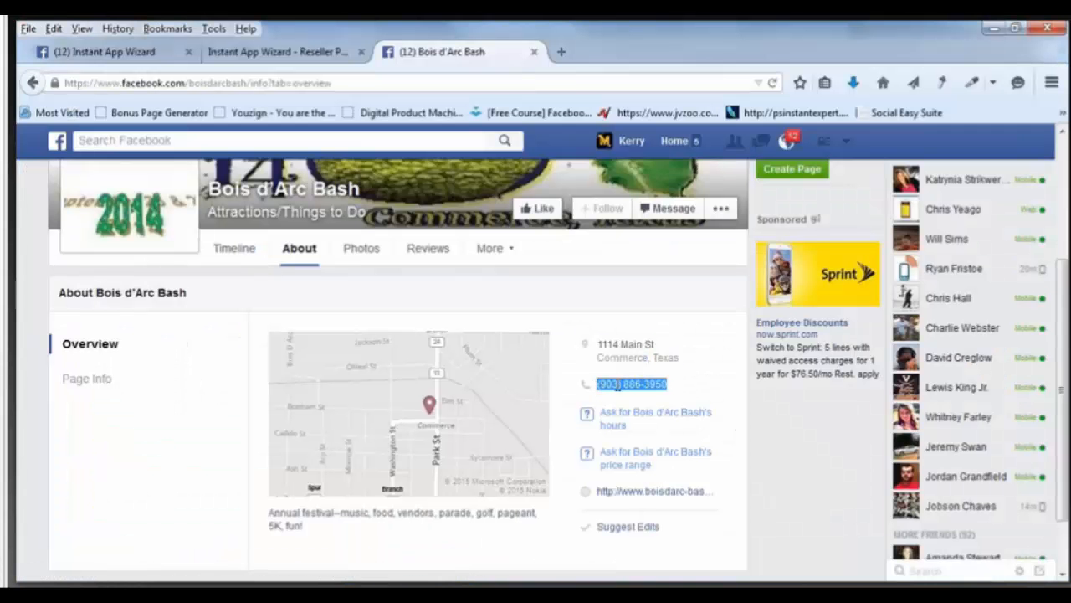
right_click(618, 384)
click(680, 400)
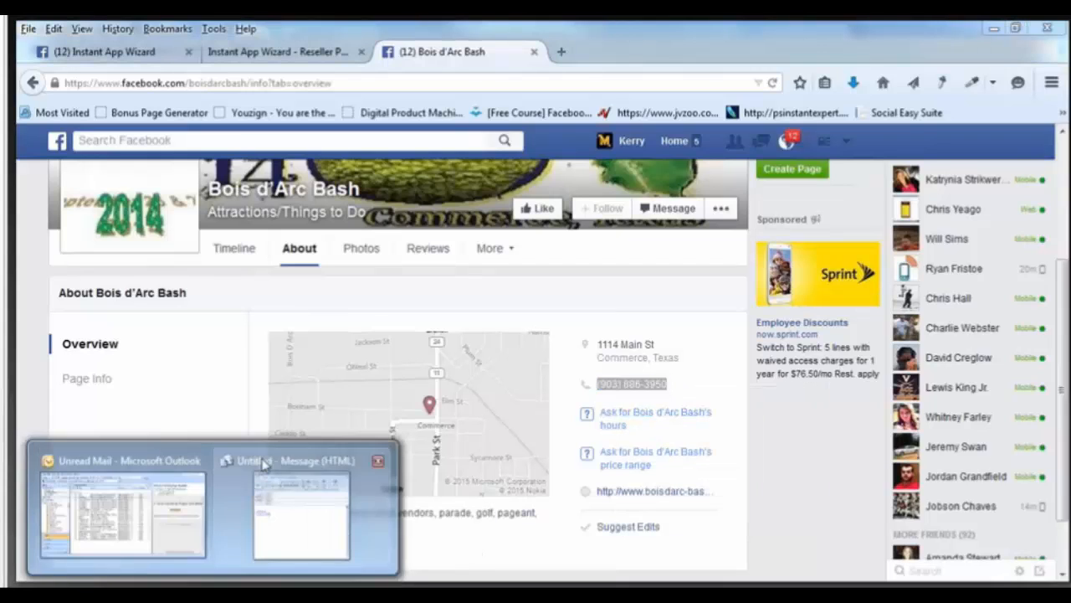
click(285, 502)
right_click(284, 315)
click(341, 366)
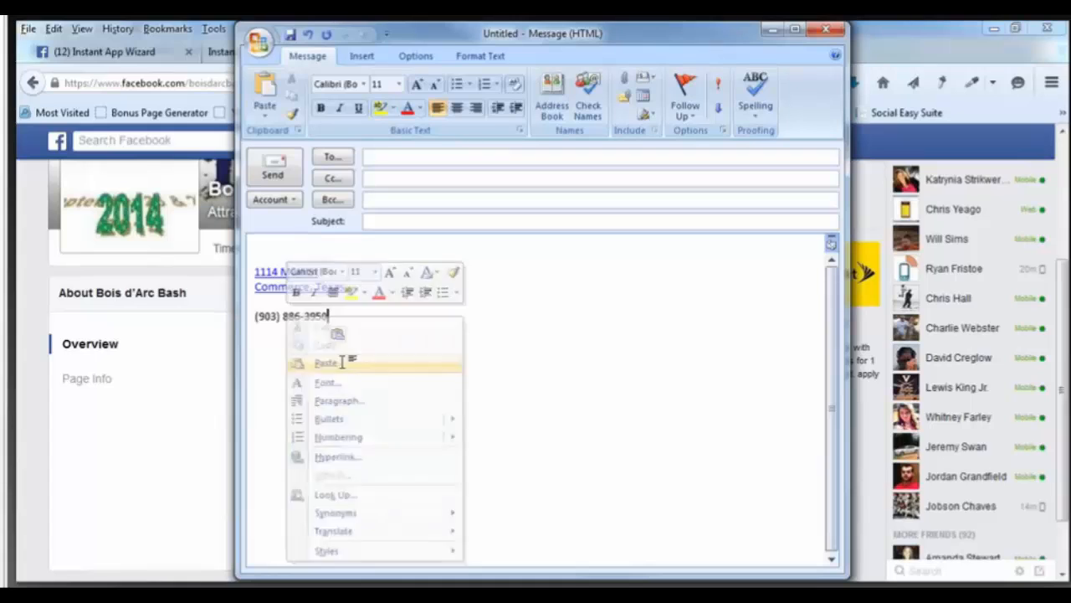
key(alt+Tab)
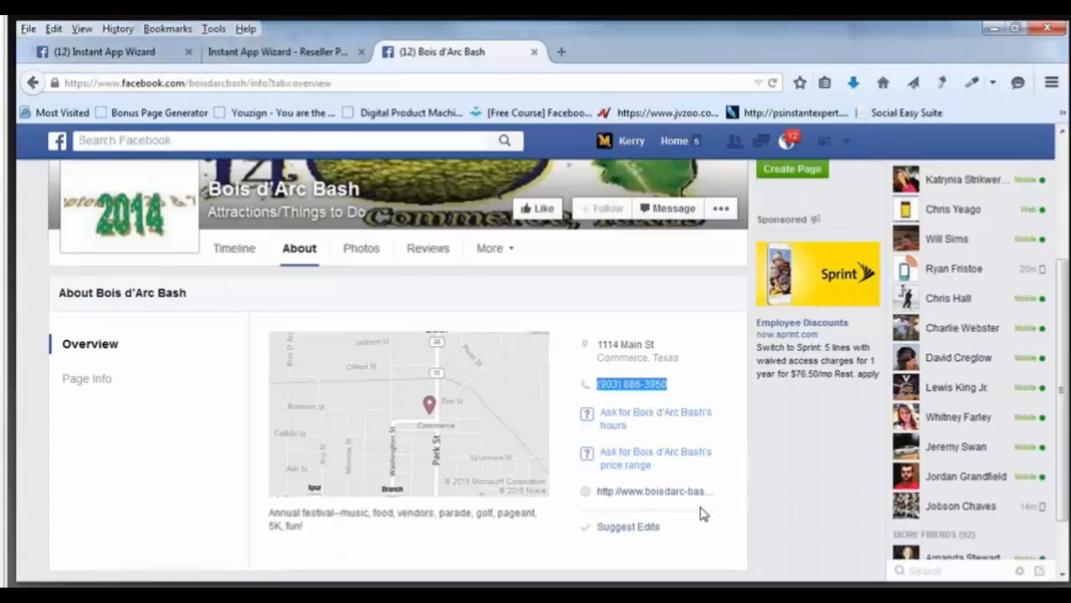
Open the festival website and paste its address, boisdarc-bash.com, below the phone number.
click(677, 494)
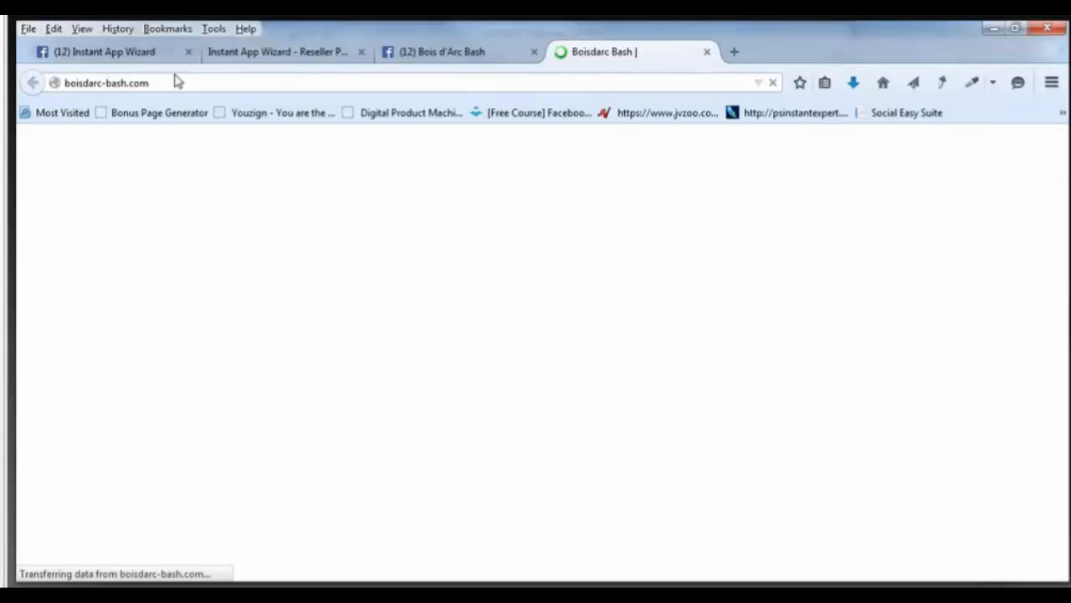
click(60, 83)
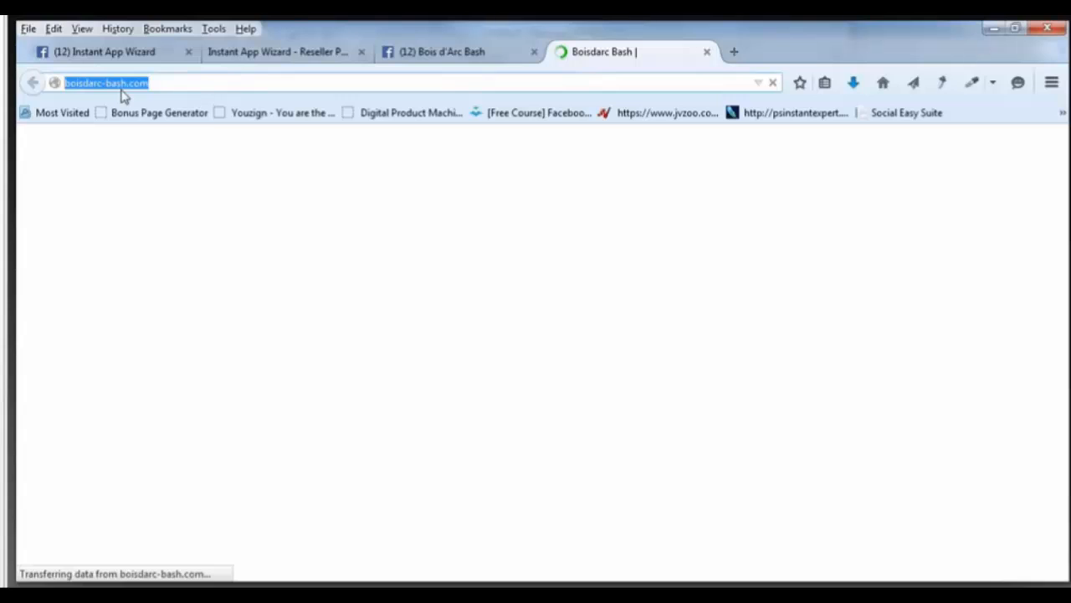
right_click(119, 89)
click(150, 138)
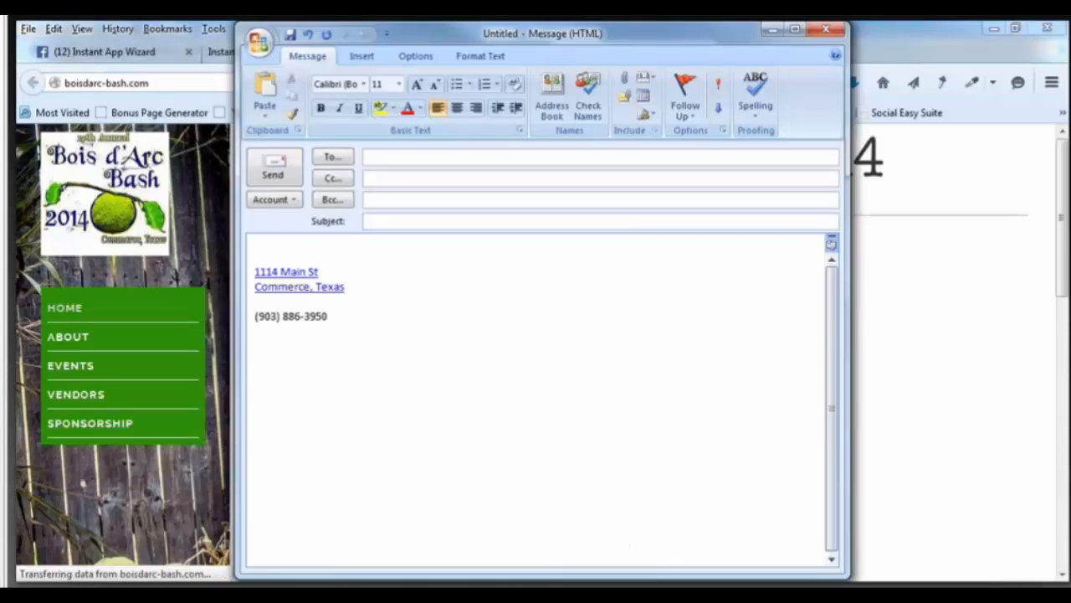
key(Return)
key(ctrl+v)
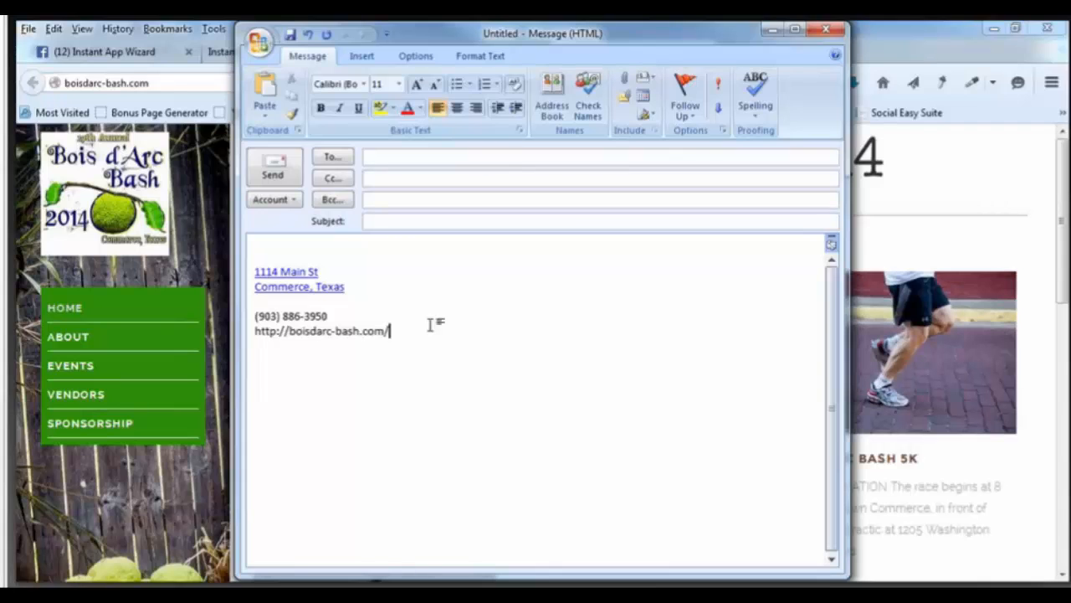
click(771, 32)
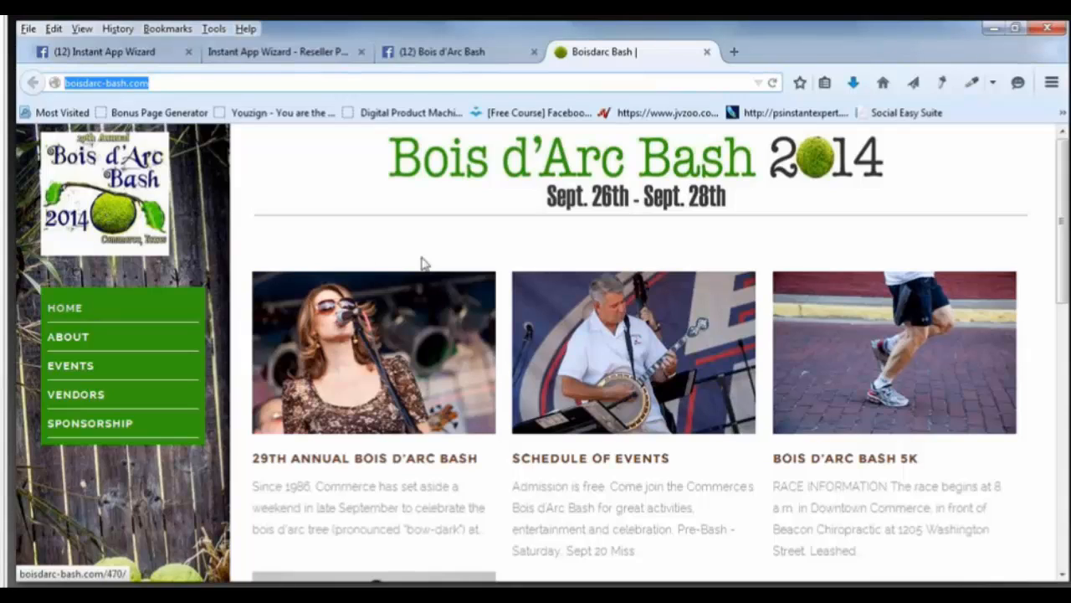
Save the website's logo image to the Desktop as JPEG 'bdbashicon'.
right_click(139, 213)
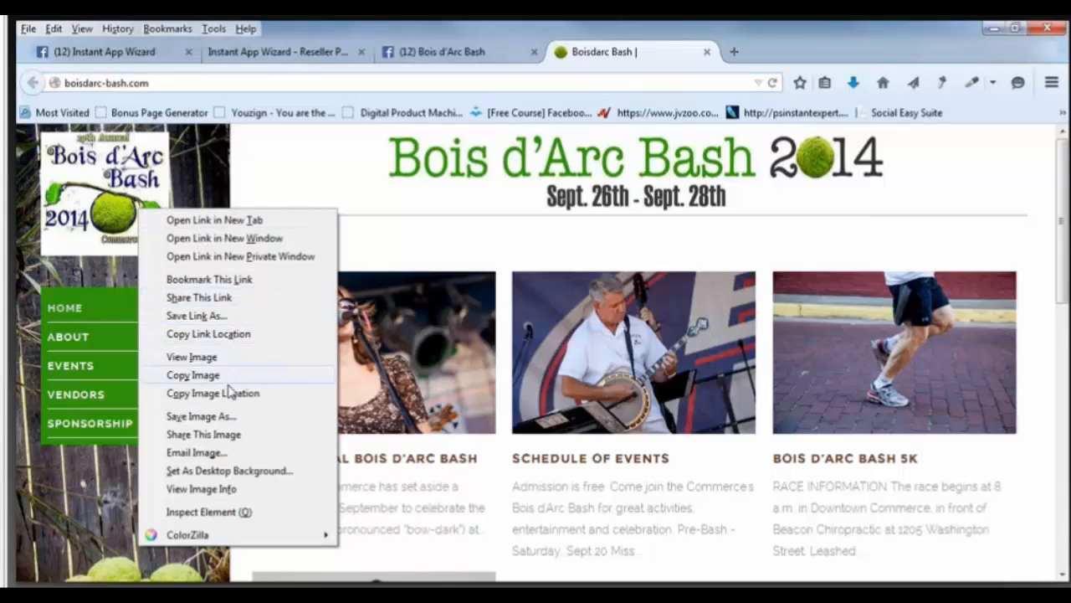
click(226, 416)
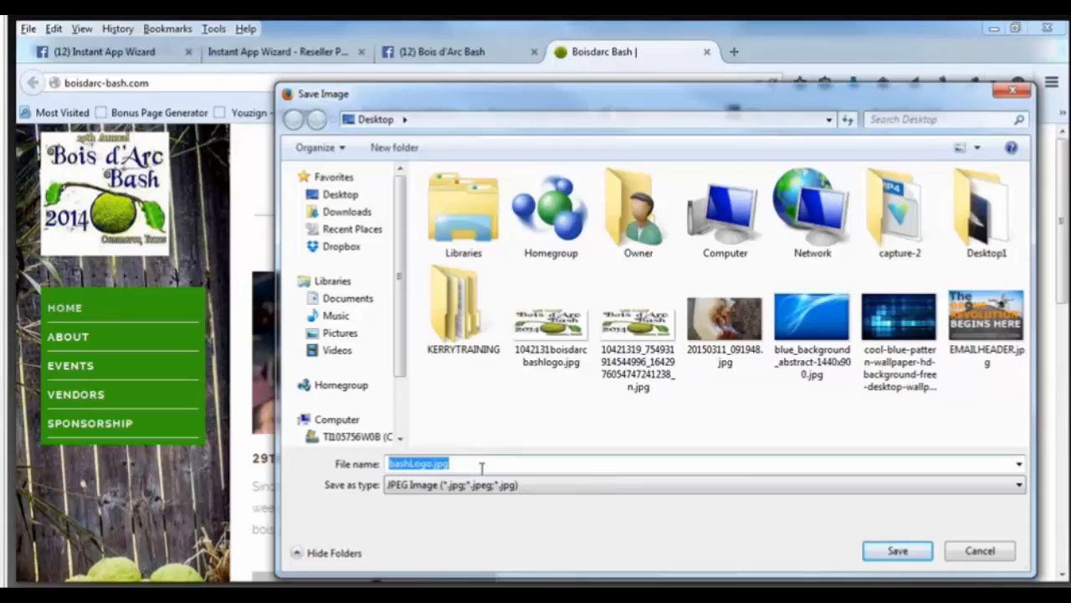
text(icon)
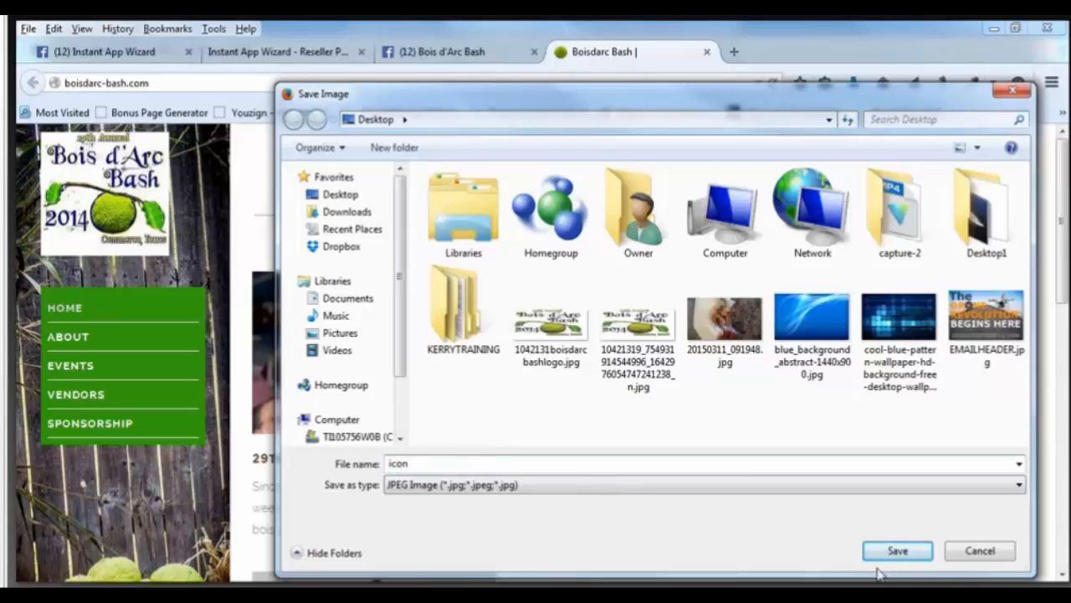
click(390, 463)
text(bdbash)
click(897, 552)
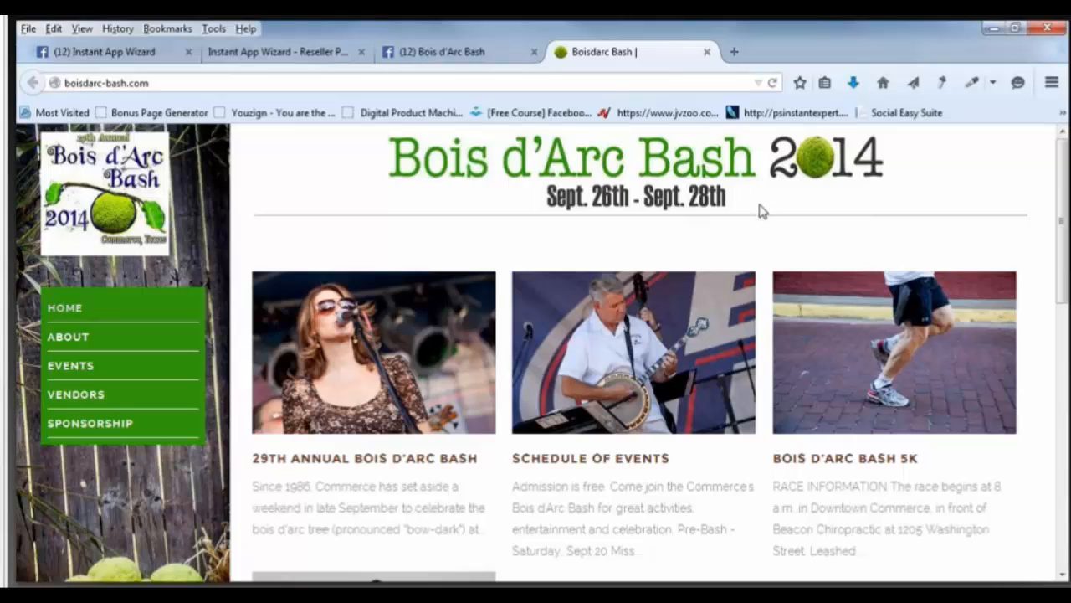
Scroll the boisdarc-bash.com homepage down to the Pageant, Sponsorship and Vendor Packets posts.
scroll(762, 211, down, 1)
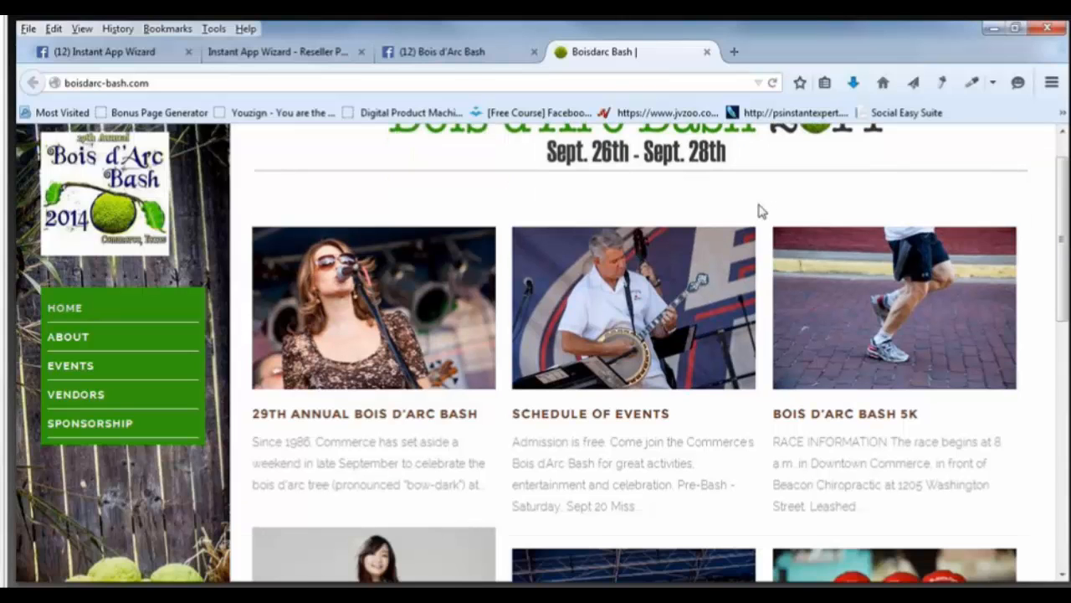
scroll(761, 211, down, 3)
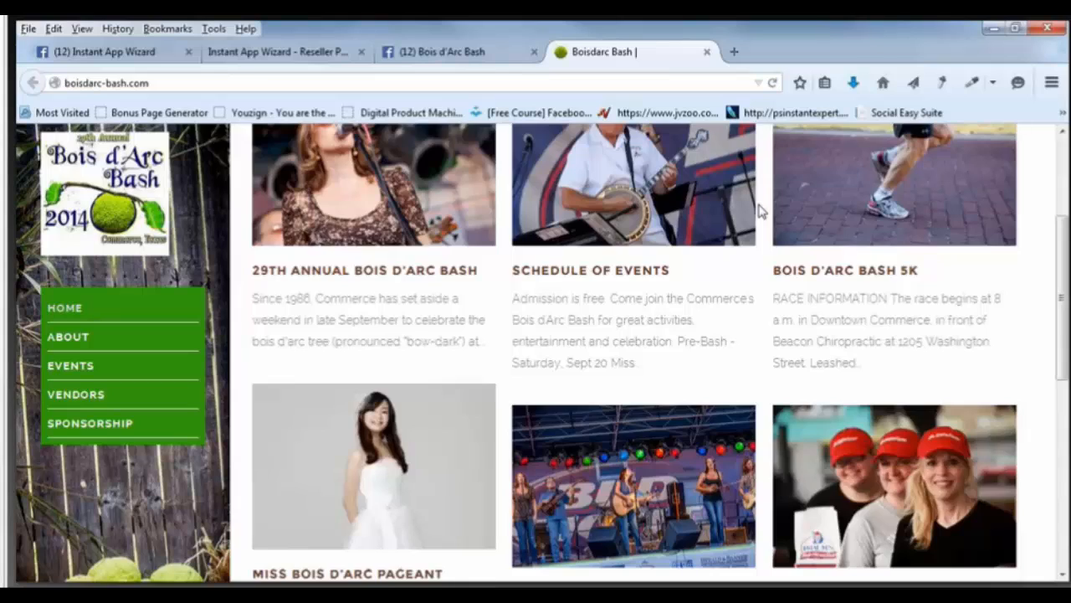
scroll(761, 211, down, 6)
scroll(636, 258, up, 1)
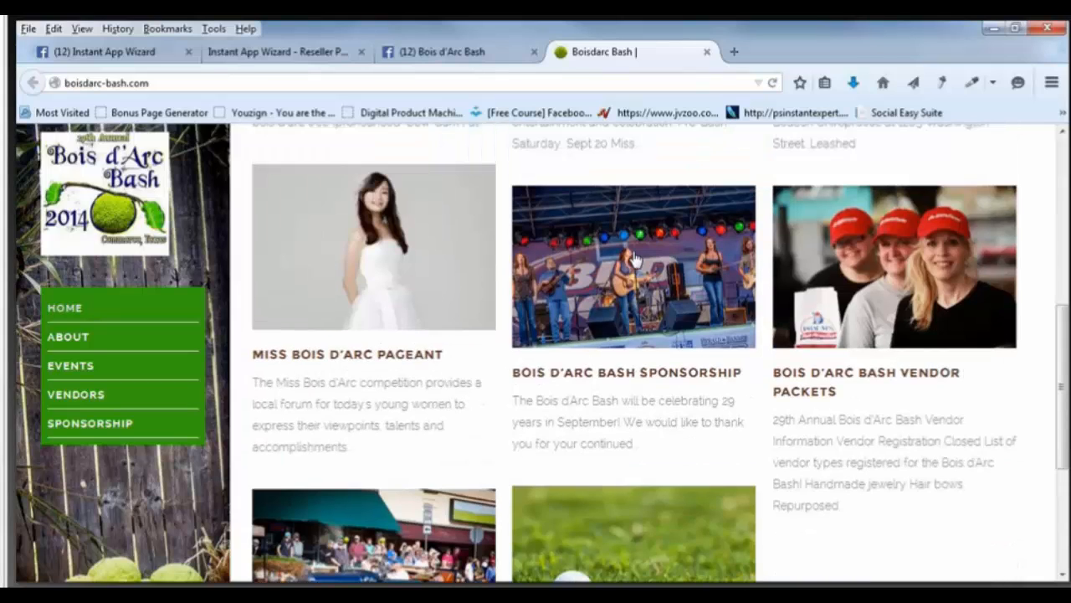
scroll(672, 378, up, 1)
scroll(365, 254, down, 2)
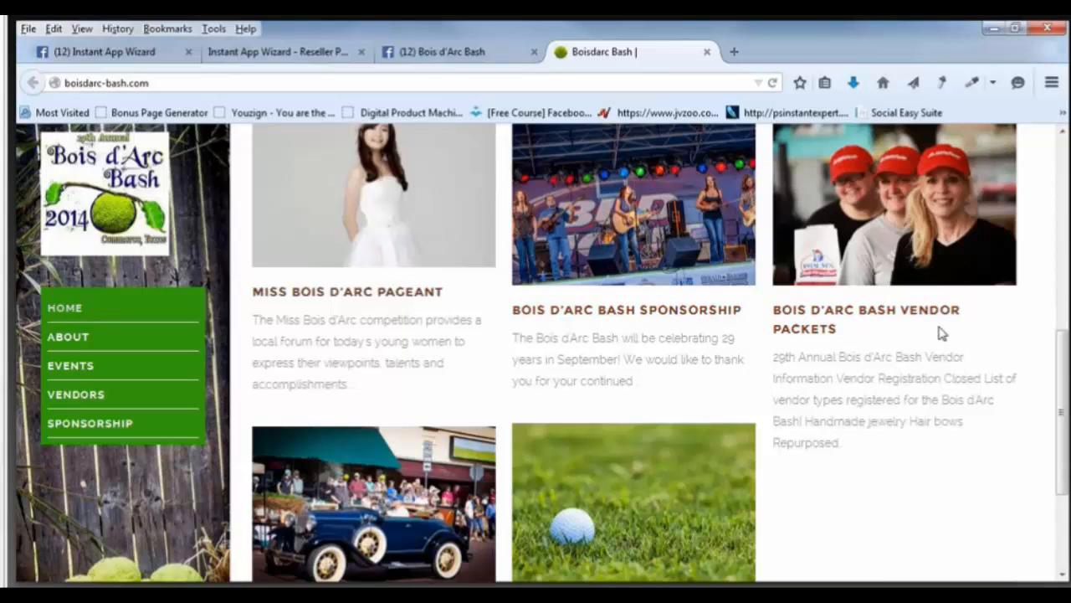
Open the Vendor Packets post and read through its vendor types, food vendors and booth pricing.
click(838, 322)
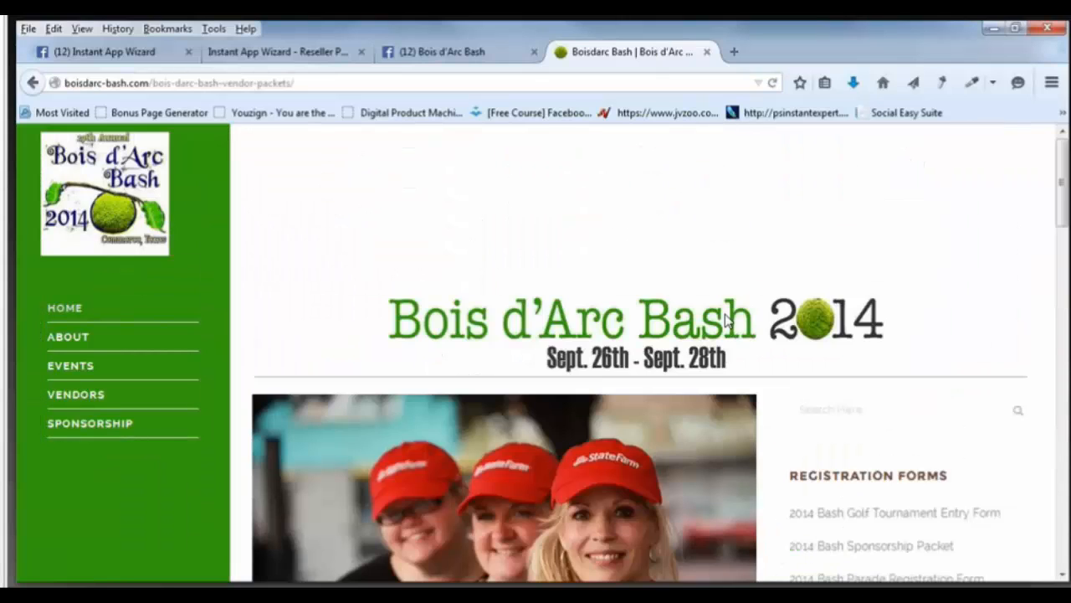
scroll(725, 317, down, 4)
scroll(870, 338, down, 1)
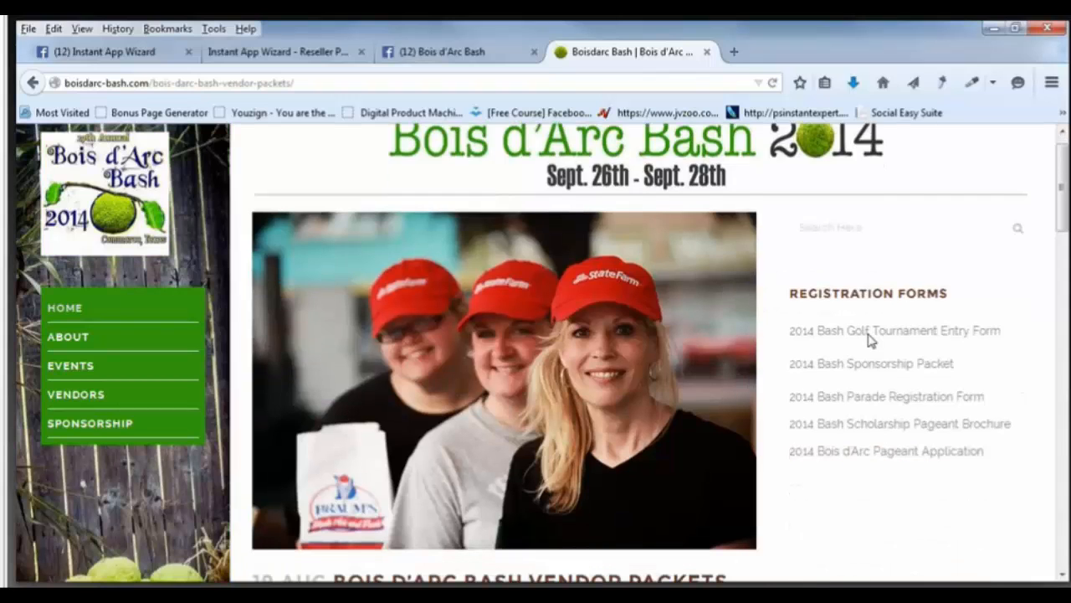
scroll(871, 339, down, 6)
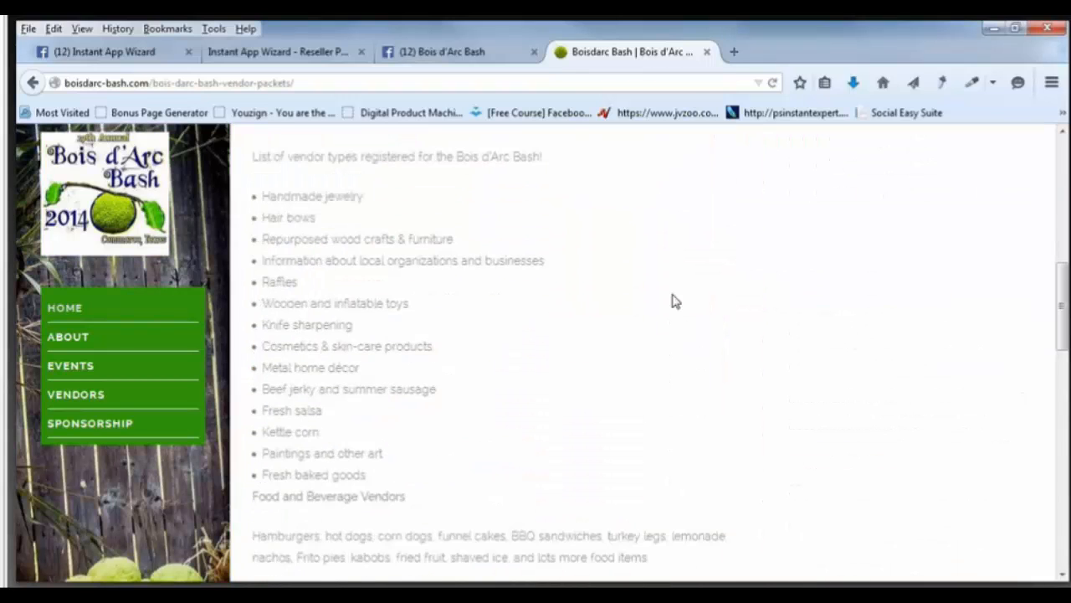
scroll(675, 301, down, 4)
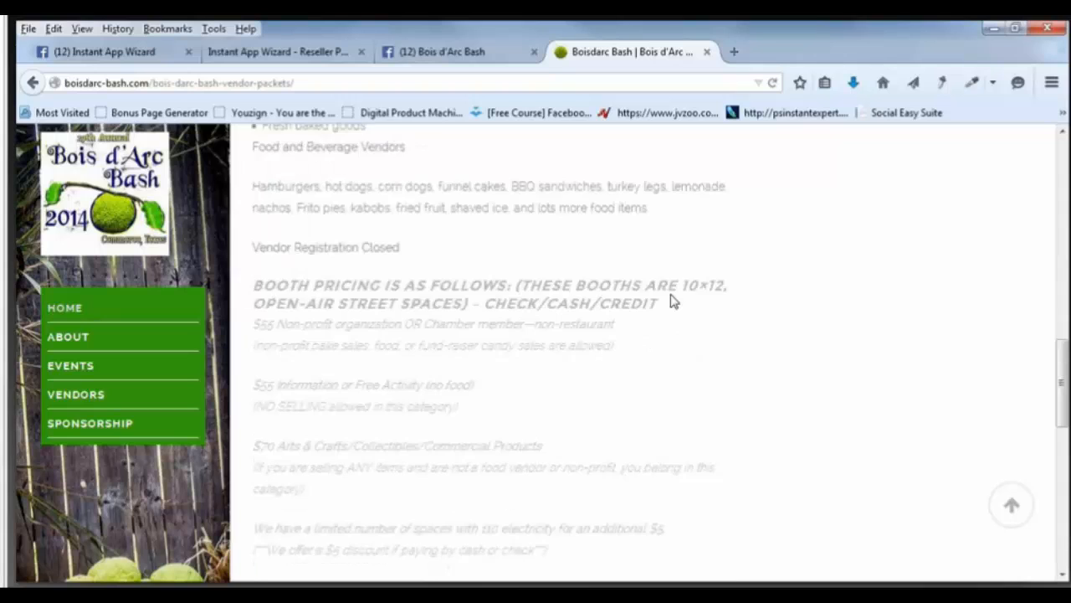
scroll(674, 301, down, 7)
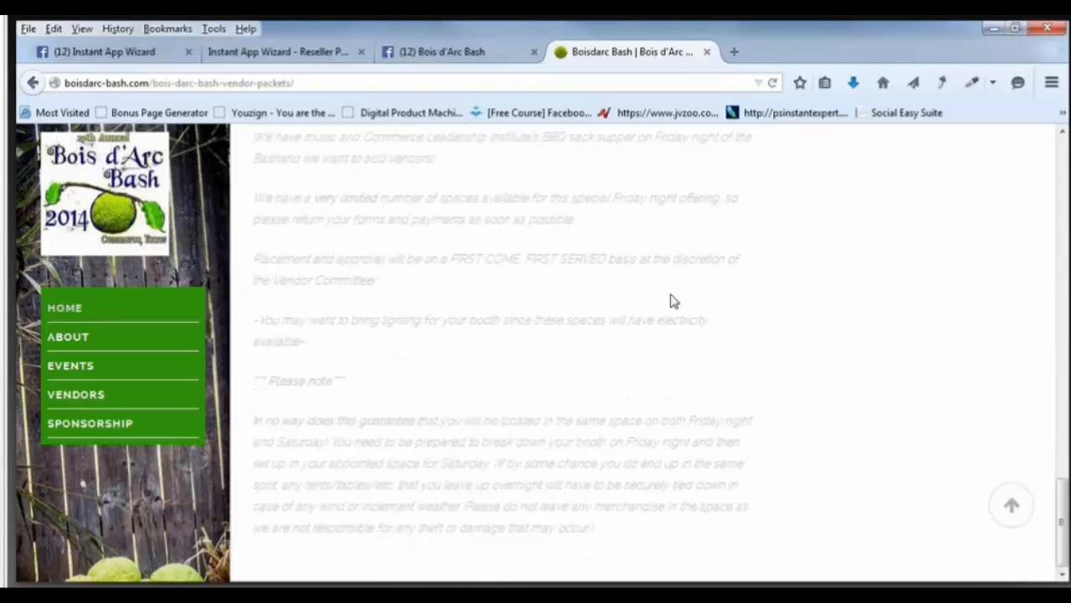
scroll(675, 301, up, 5)
scroll(675, 302, up, 9)
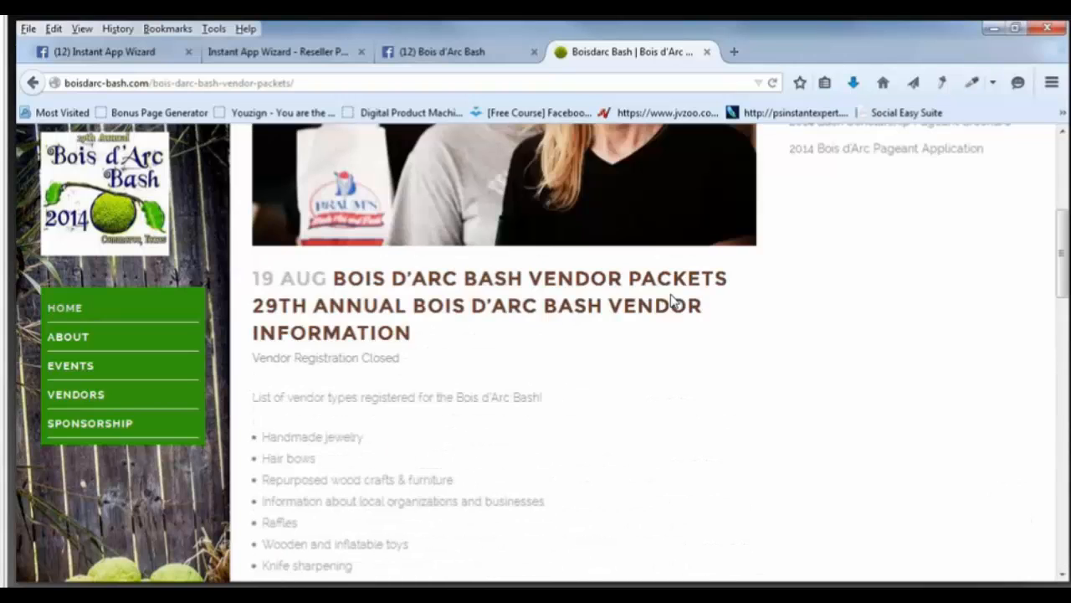
scroll(674, 301, down, 2)
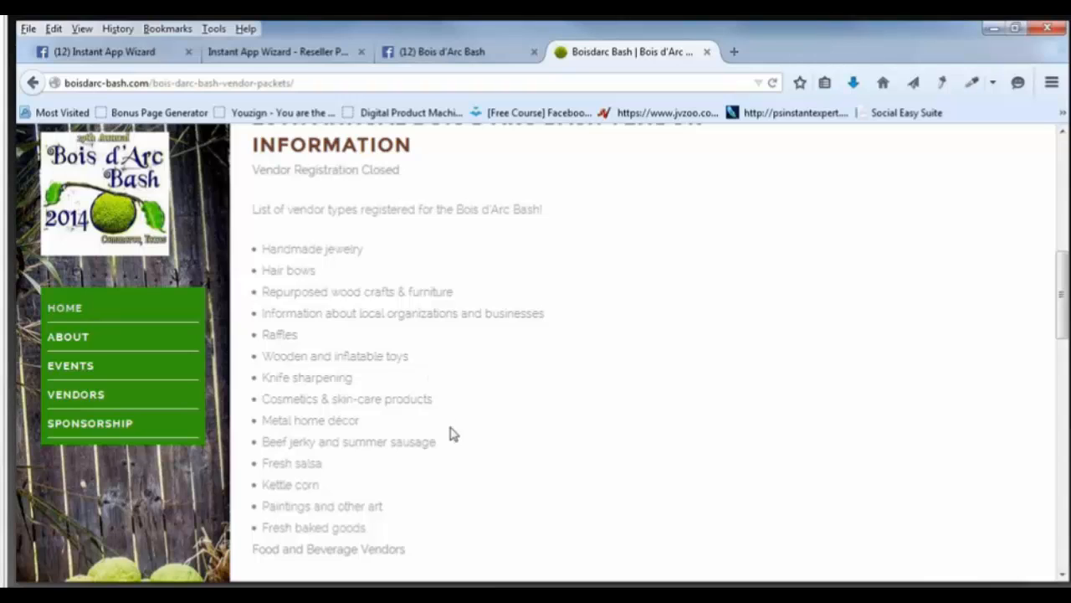
scroll(449, 432, down, 2)
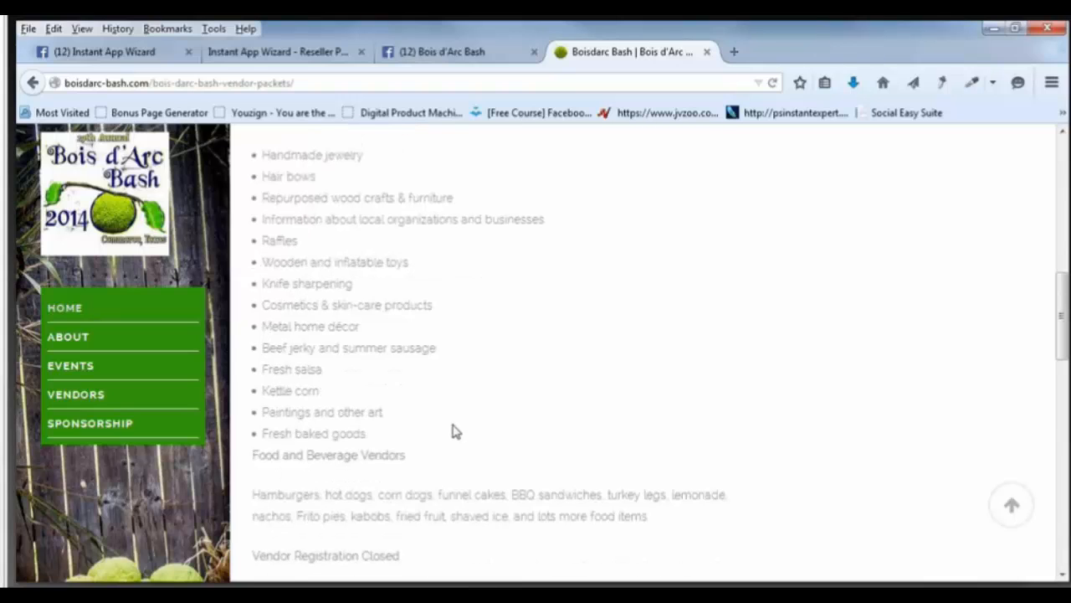
scroll(452, 431, down, 4)
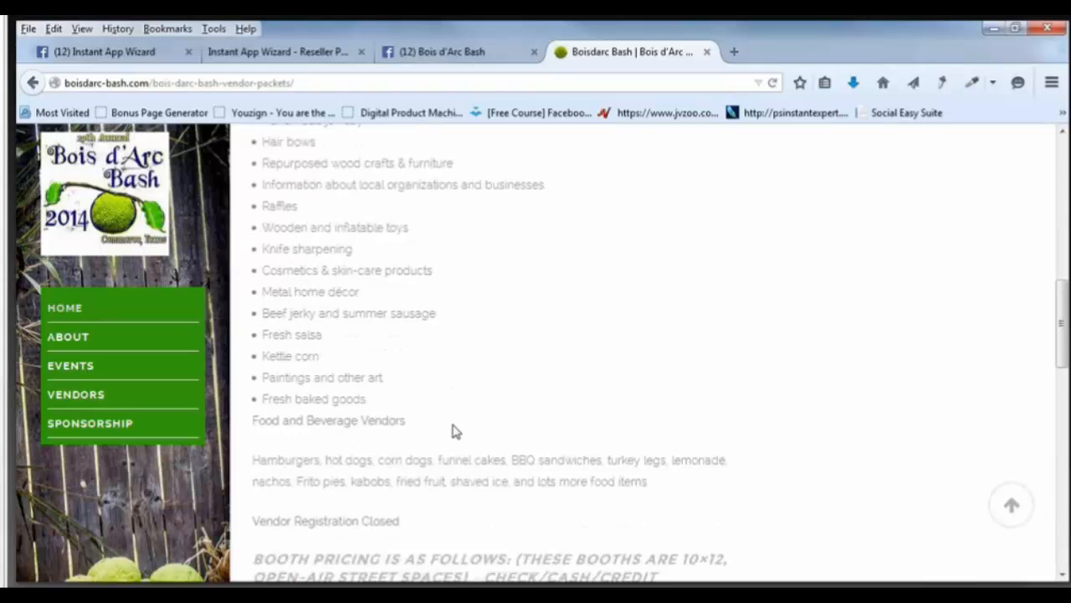
scroll(452, 423, up, 2)
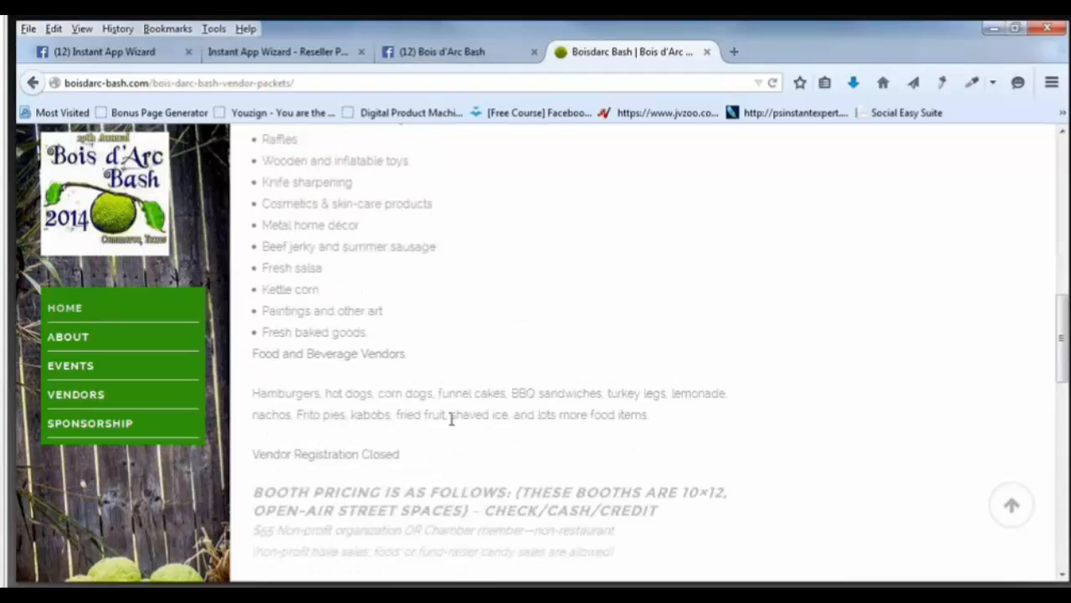
drag(439, 401, 505, 402)
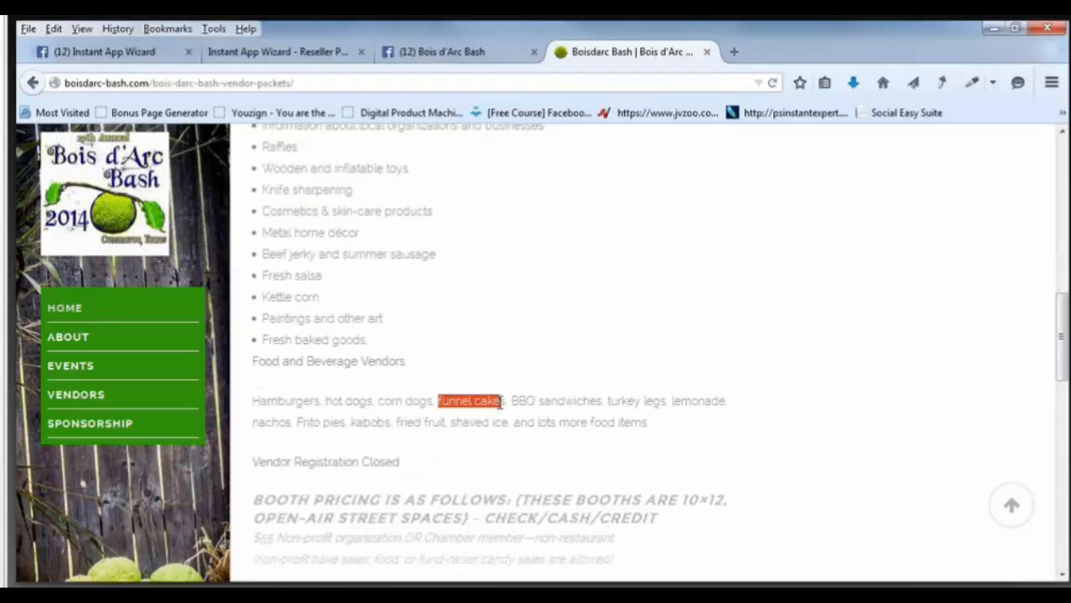
click(823, 371)
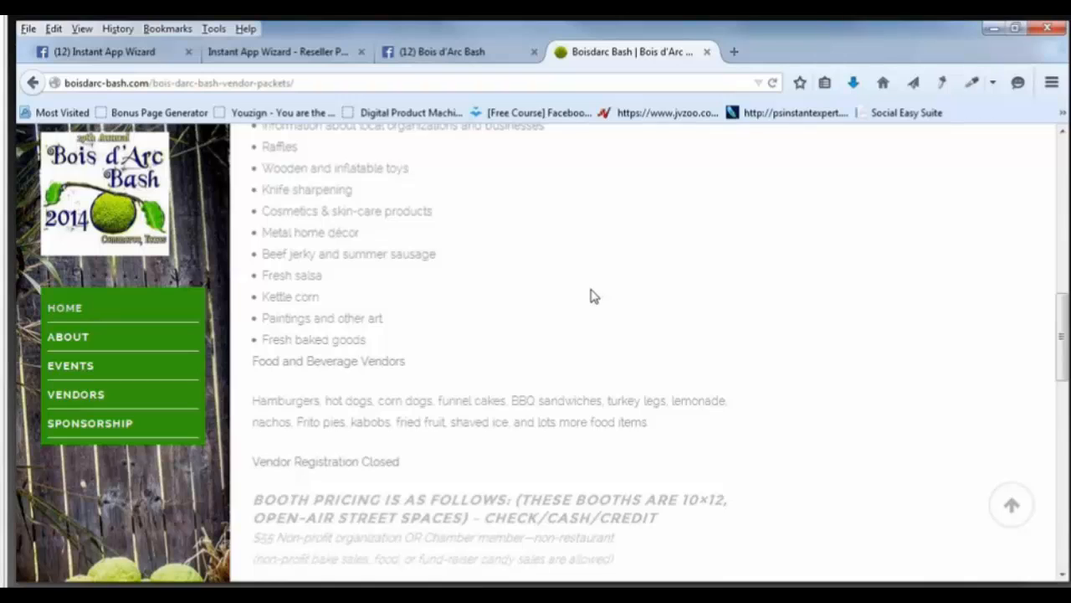
scroll(593, 296, up, 5)
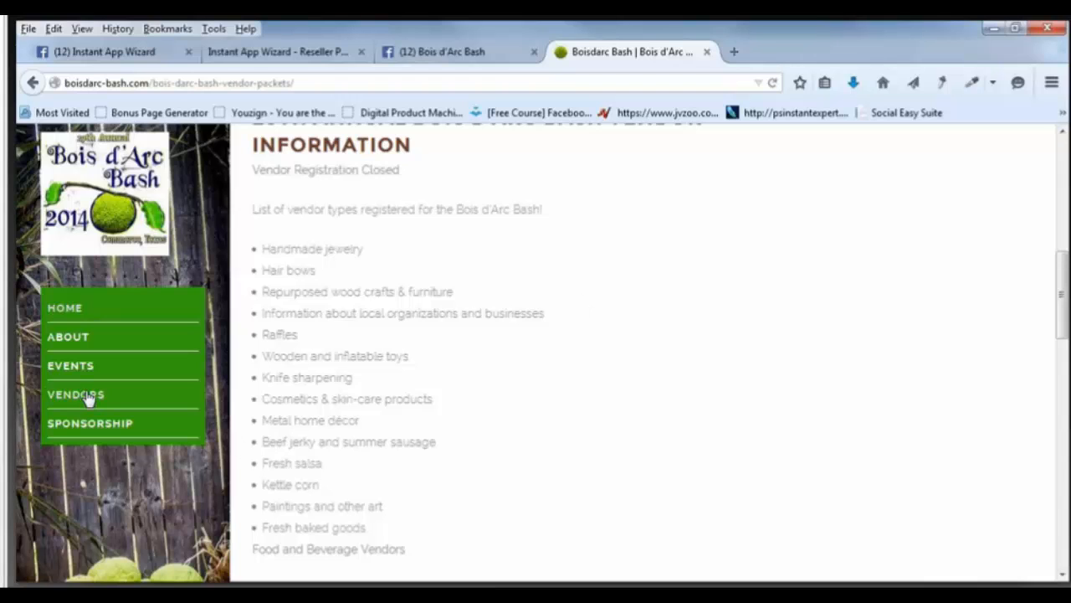
scroll(89, 400, up, 3)
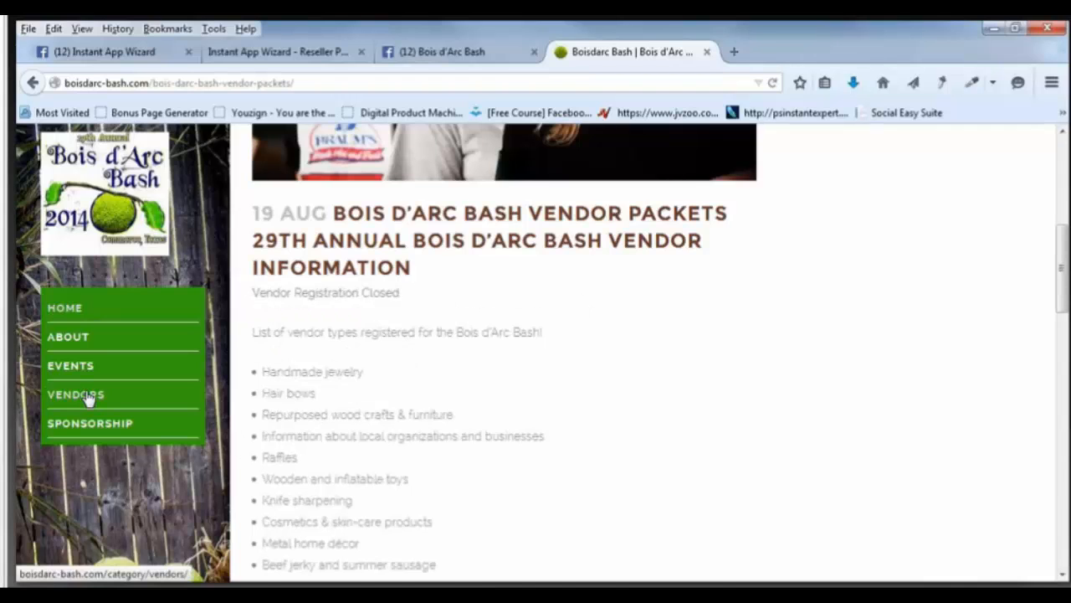
Go to the site's Vendors category page via the left green menu.
click(75, 395)
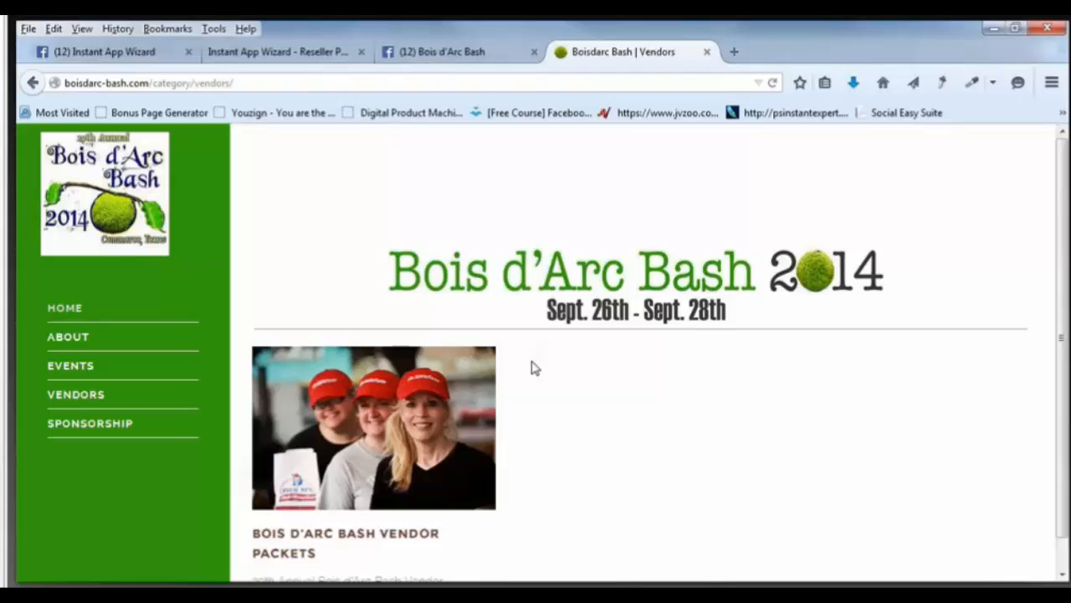
scroll(536, 369, down, 5)
scroll(536, 368, up, 2)
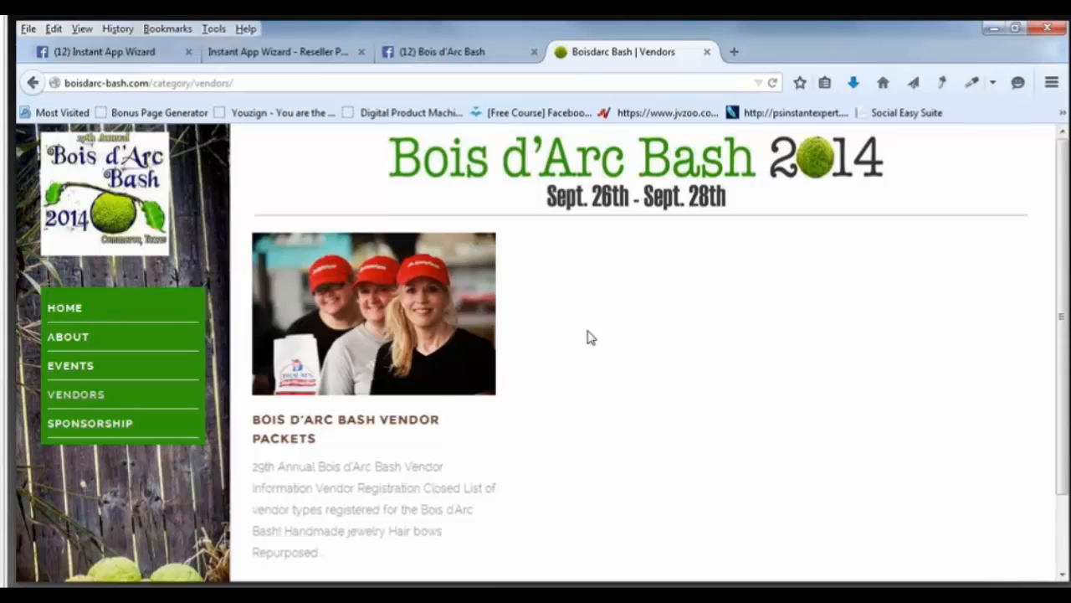
From the reseller dashboard, create a new 2.0 web app and reach its App Details form.
click(289, 57)
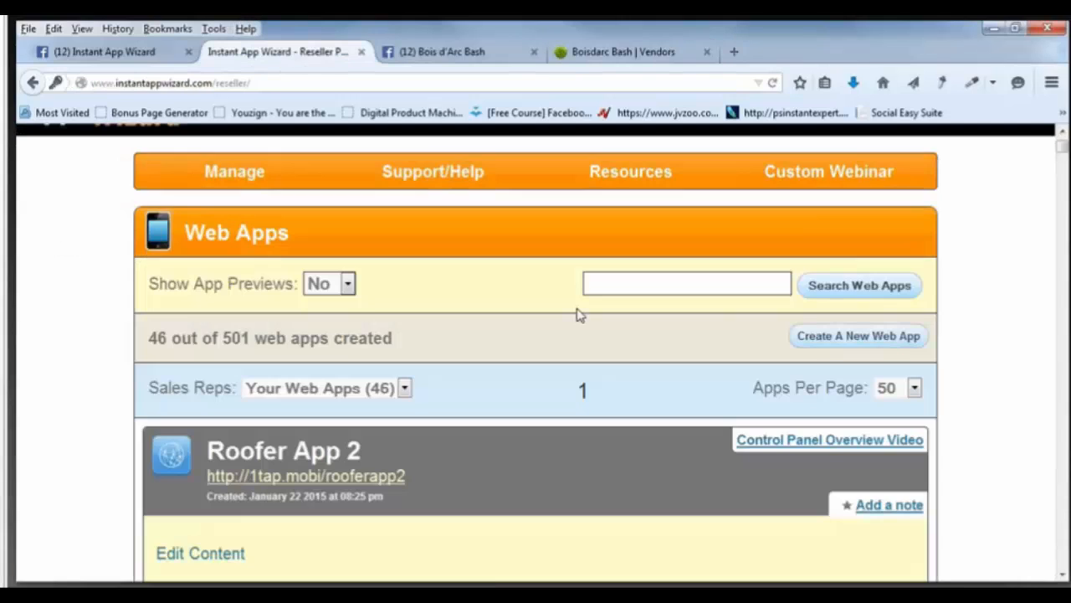
click(828, 339)
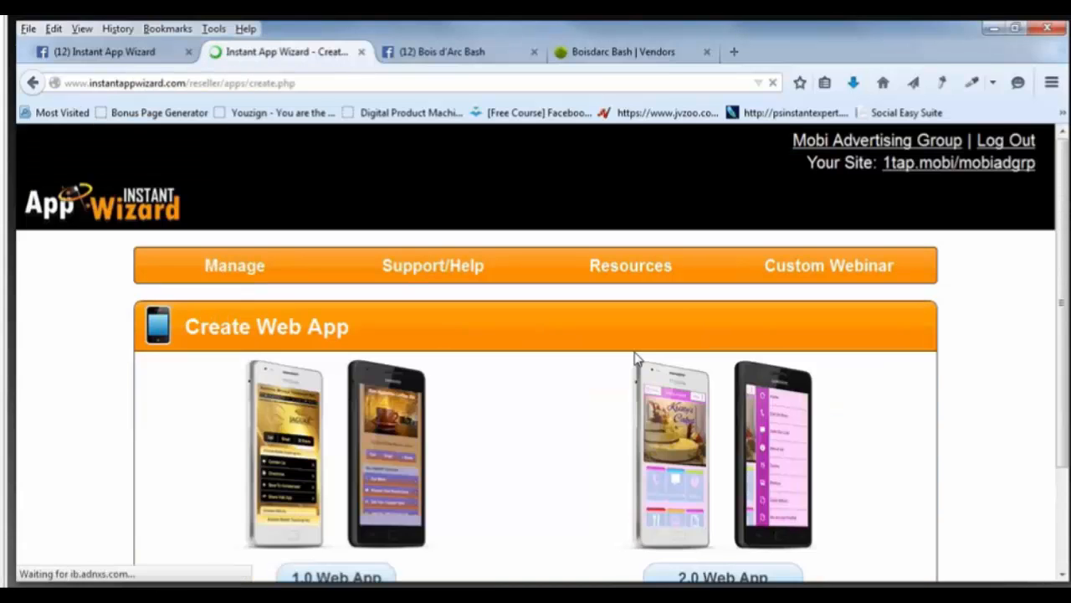
scroll(636, 358, down, 3)
click(753, 456)
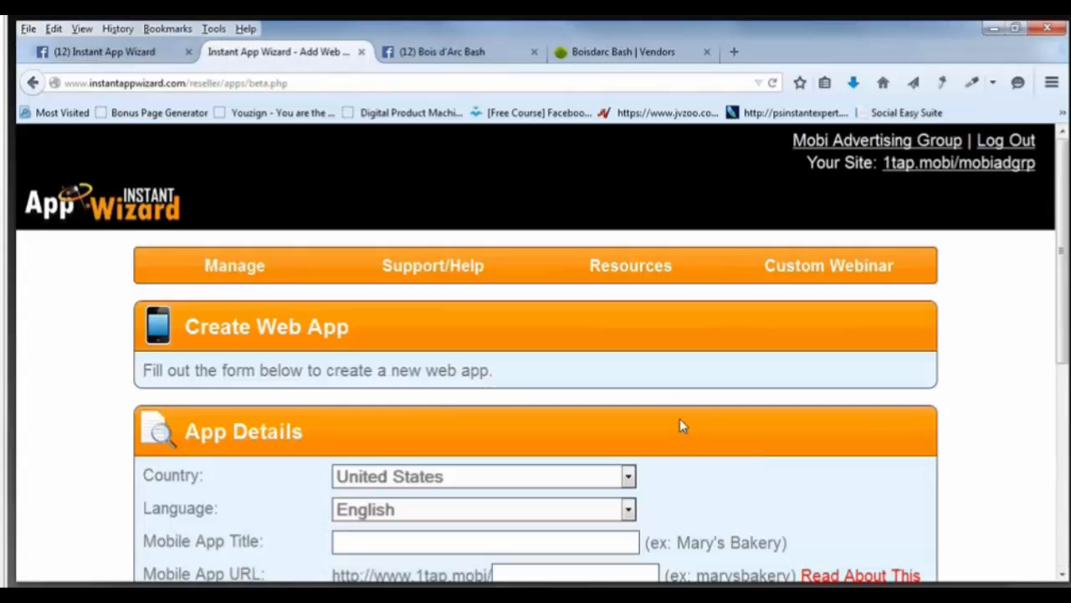
scroll(675, 423, down, 5)
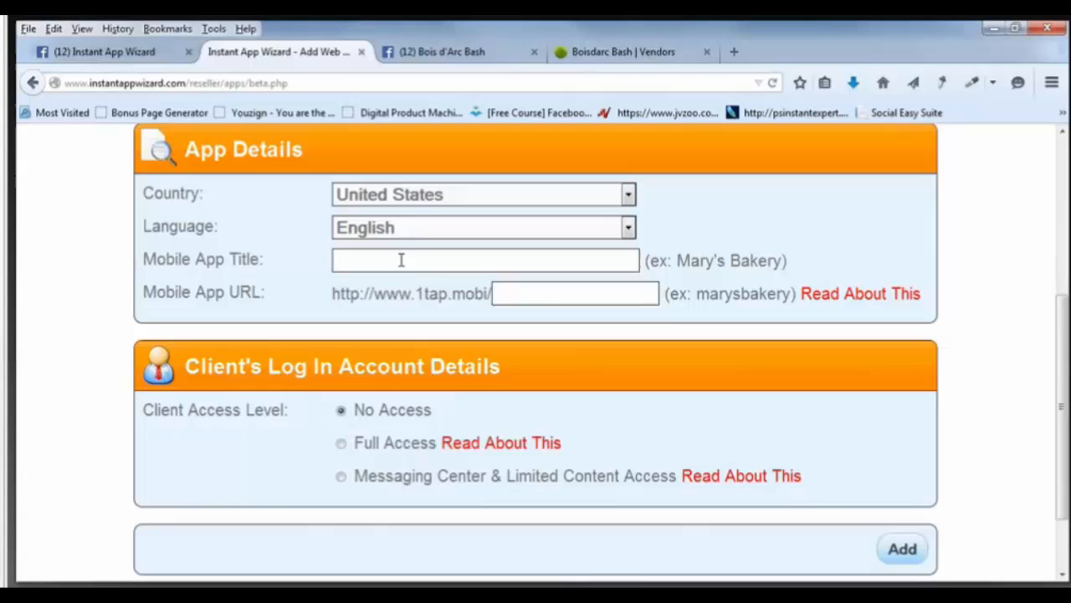
Enter 'Boisdarc Bash' as the mobile app title.
click(401, 261)
text(B)
key(BackSpace)
text(Boi)
text(s)
text(dard)
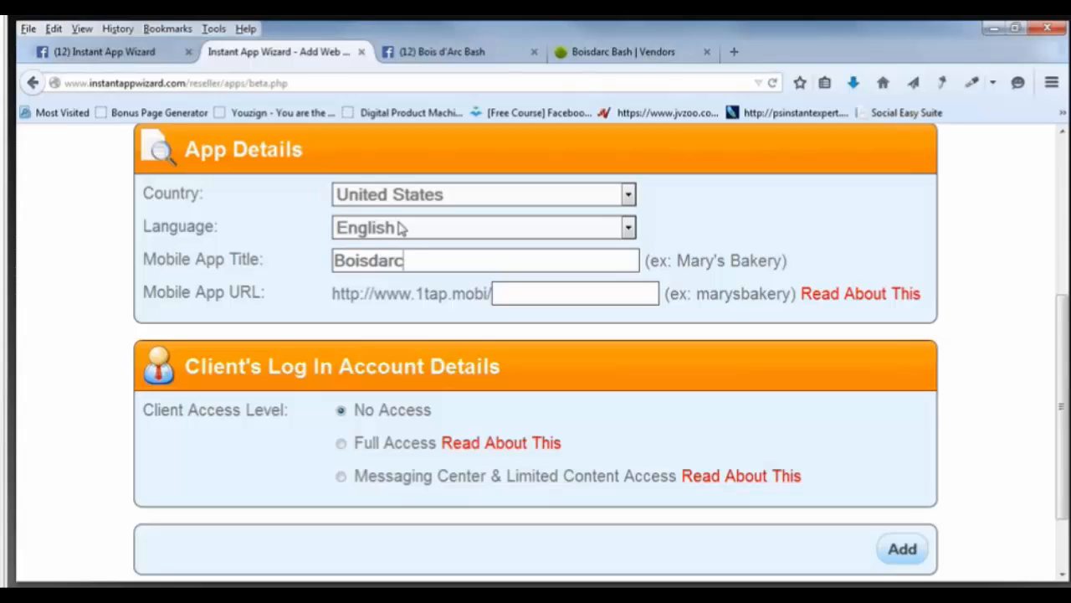
click(578, 294)
click(526, 259)
text(Bash)
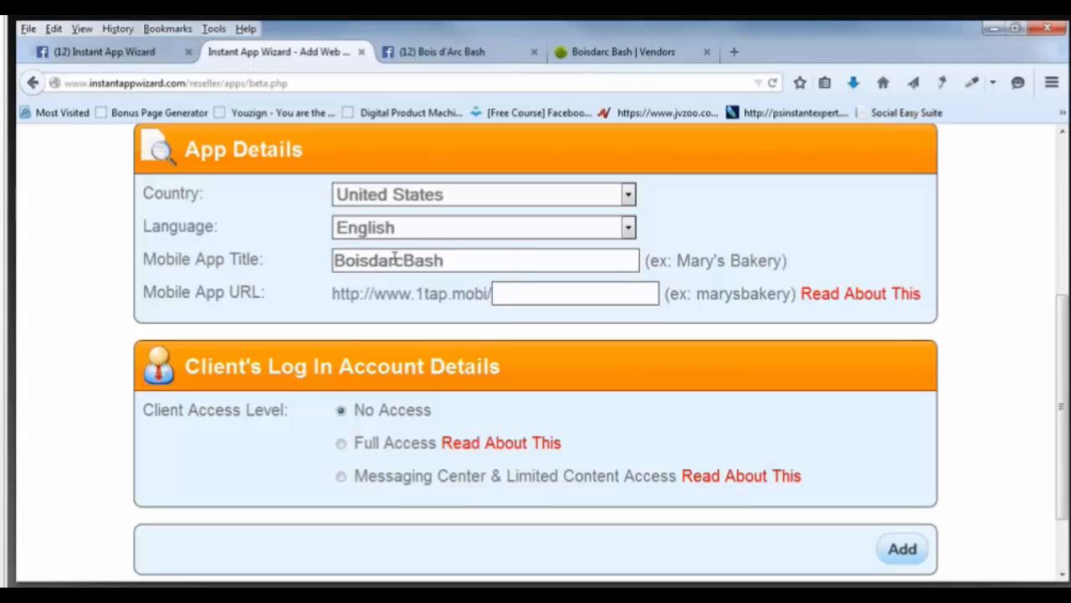
click(404, 260)
Set the app URL to 'boisdarcbash', leave No Access, and create the app.
click(509, 291)
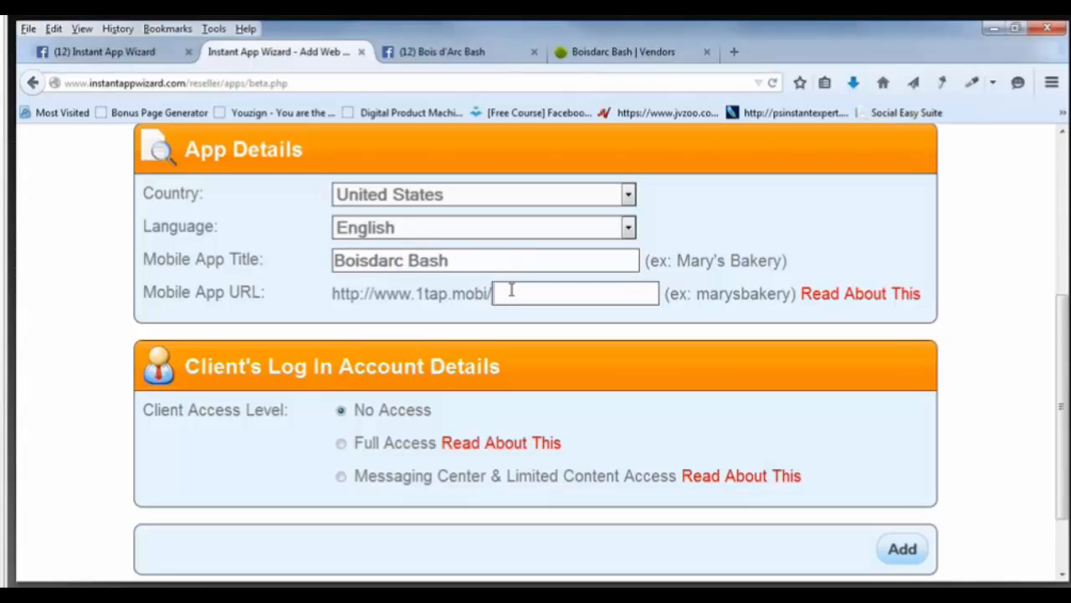
text(boisdar)
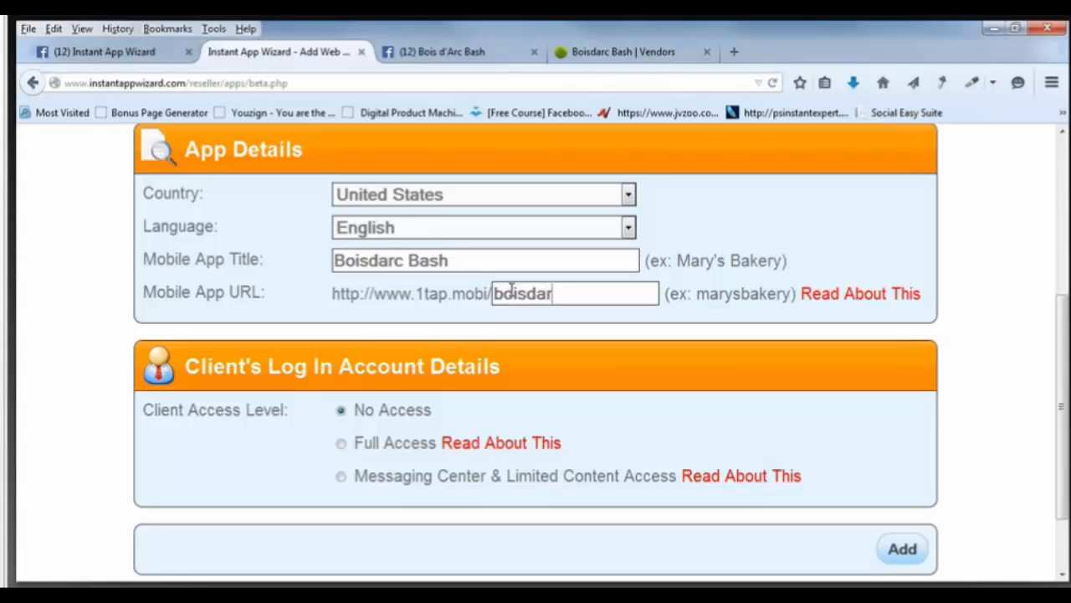
text(cbash)
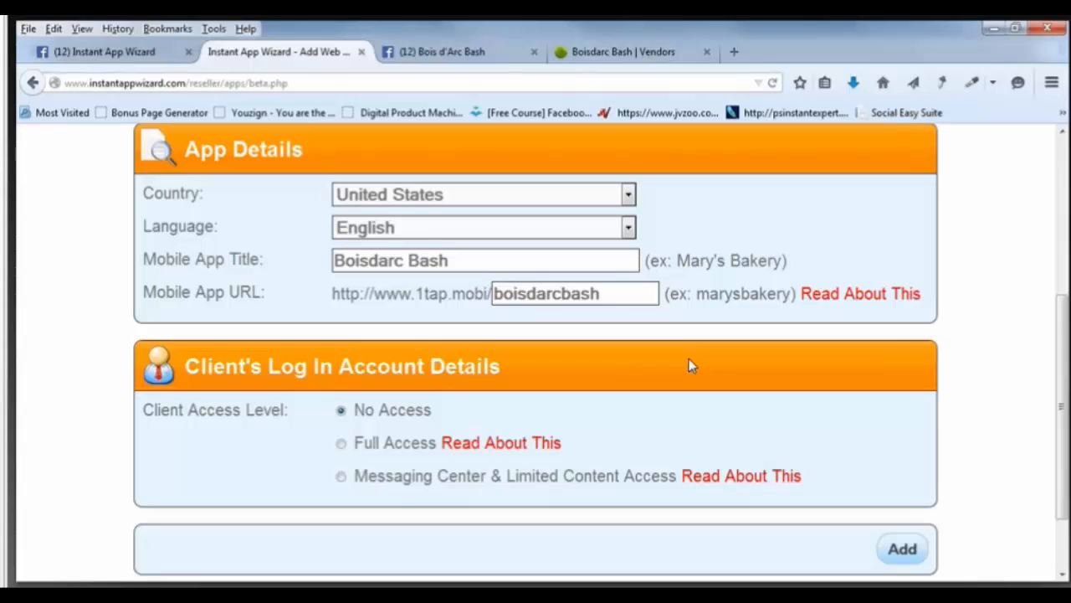
scroll(689, 363, down, 2)
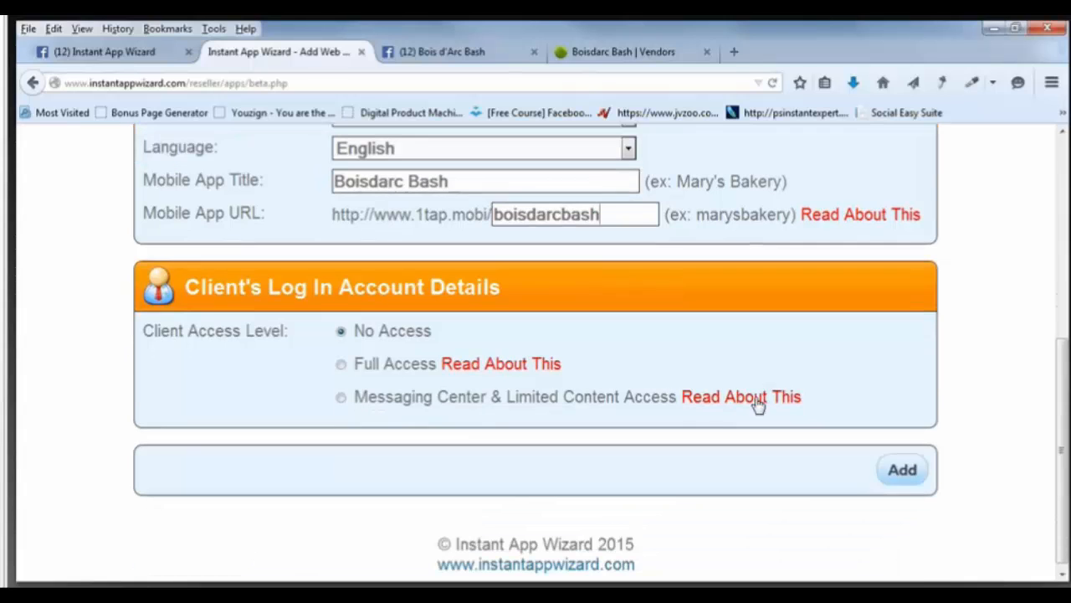
click(904, 464)
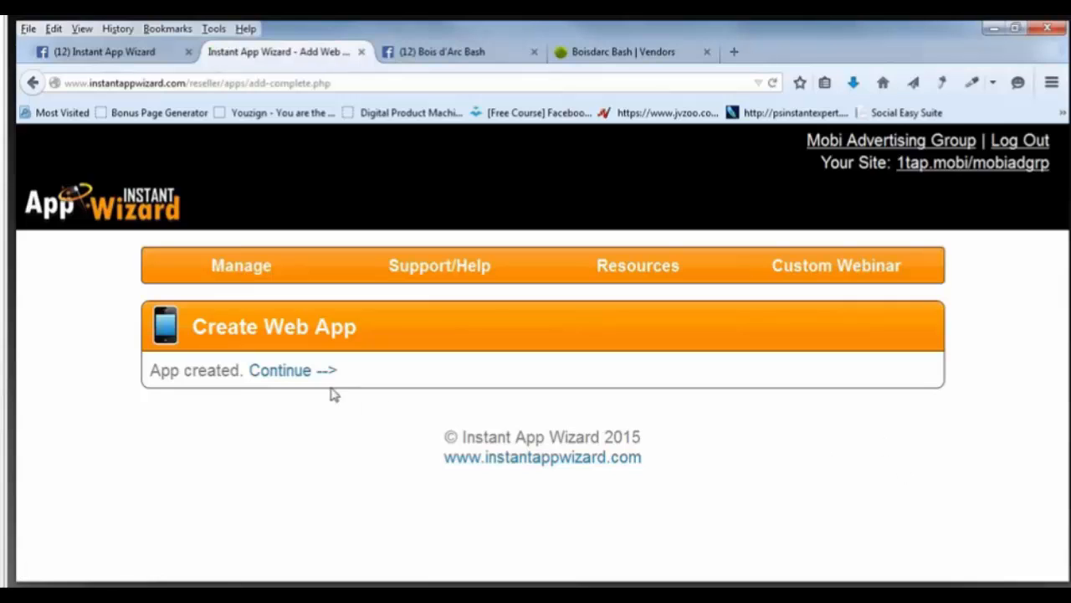
Go back to the Web Apps list and open Boisdarc Bash's editor with its phone preview.
click(303, 370)
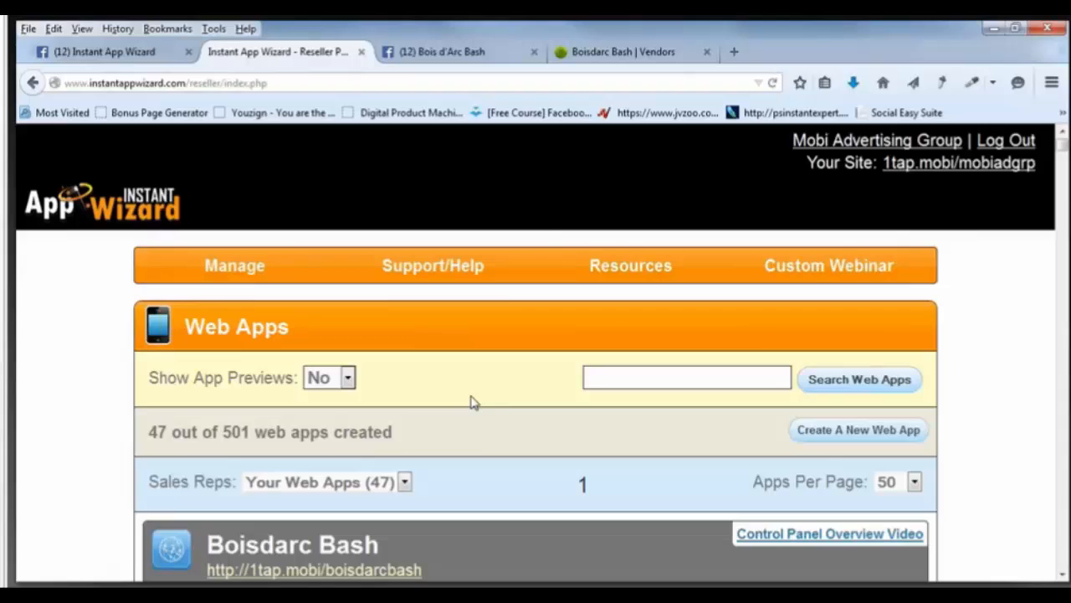
scroll(471, 402, down, 5)
click(658, 457)
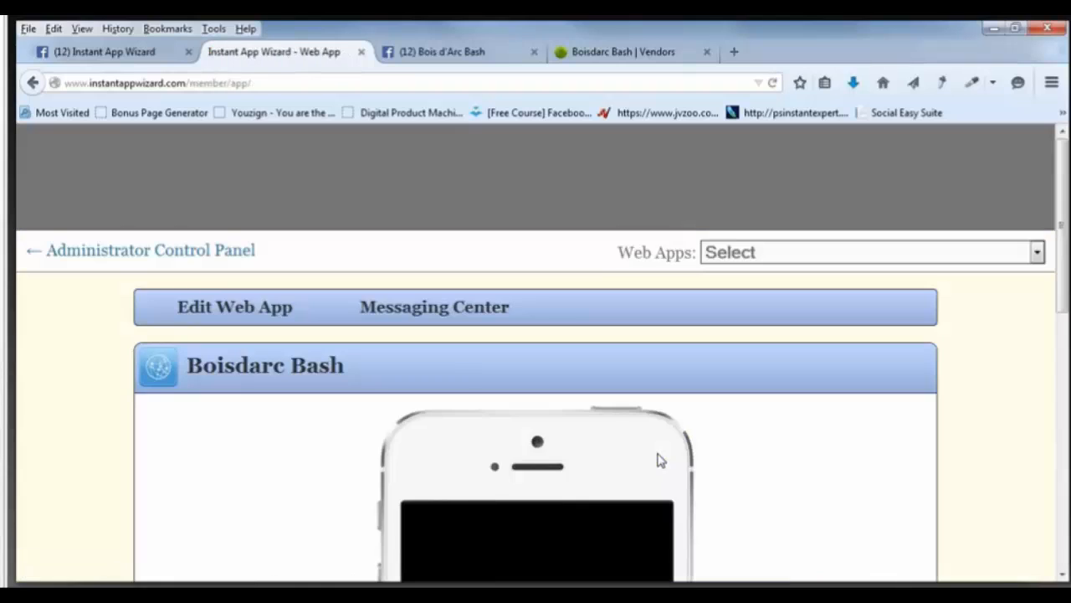
scroll(658, 458, down, 4)
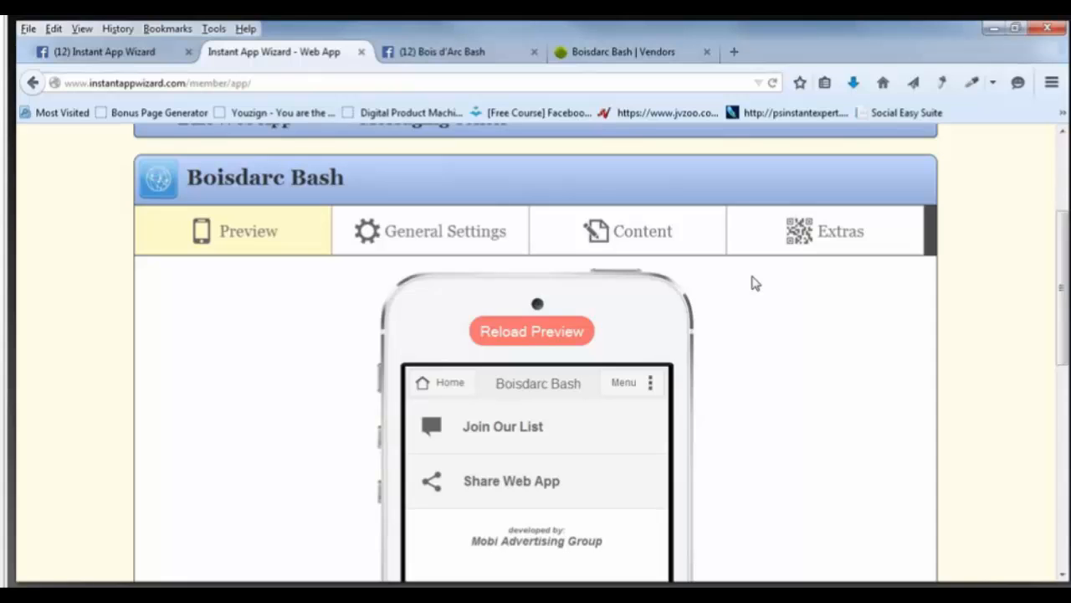
In the Home Page editor, keep social media links shown on the home page.
click(648, 241)
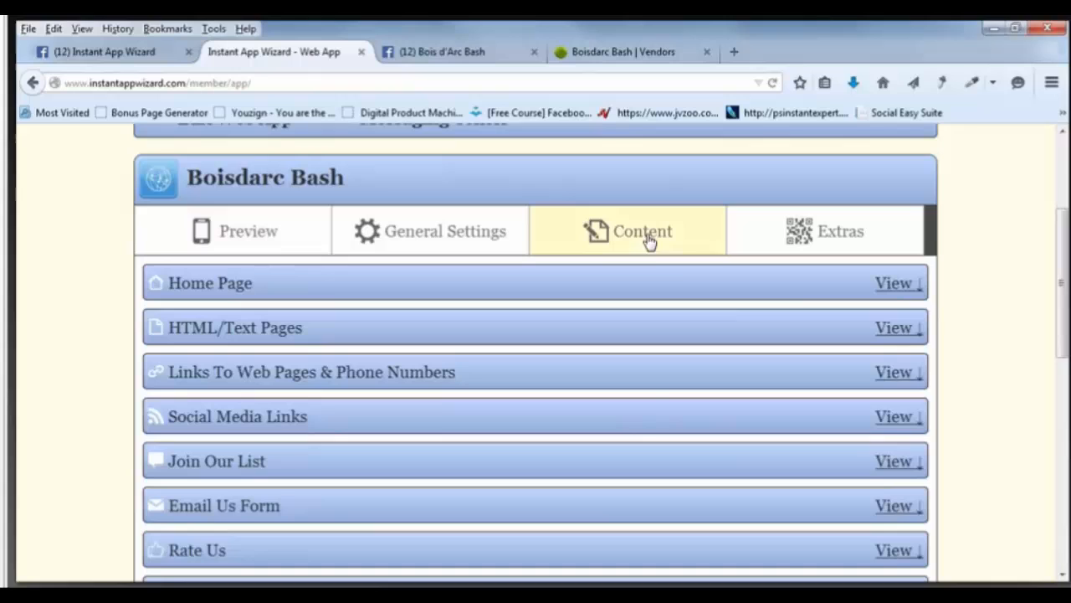
click(892, 285)
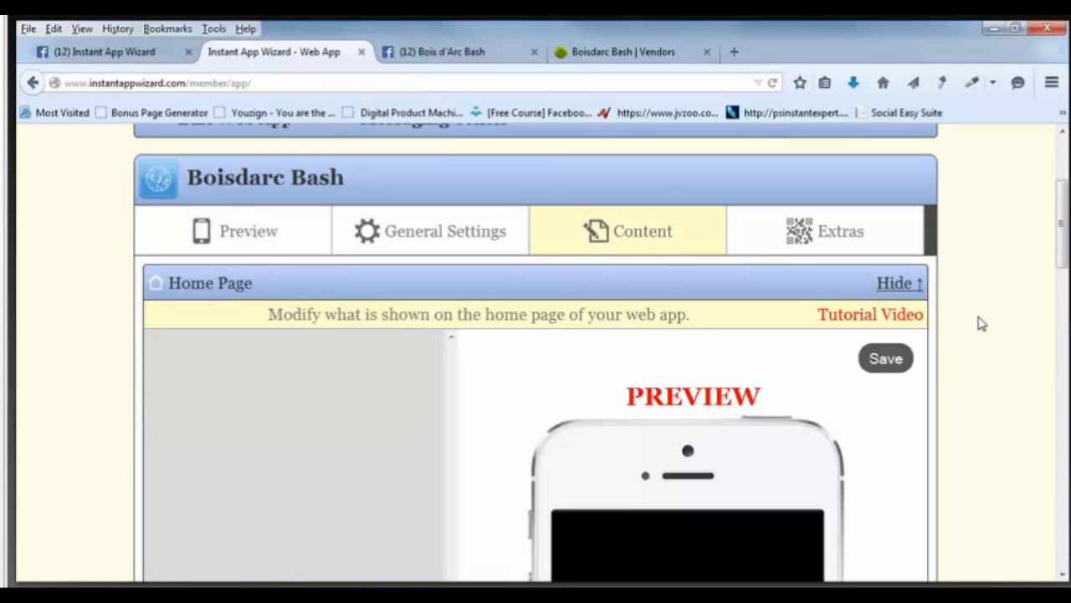
scroll(980, 323, down, 4)
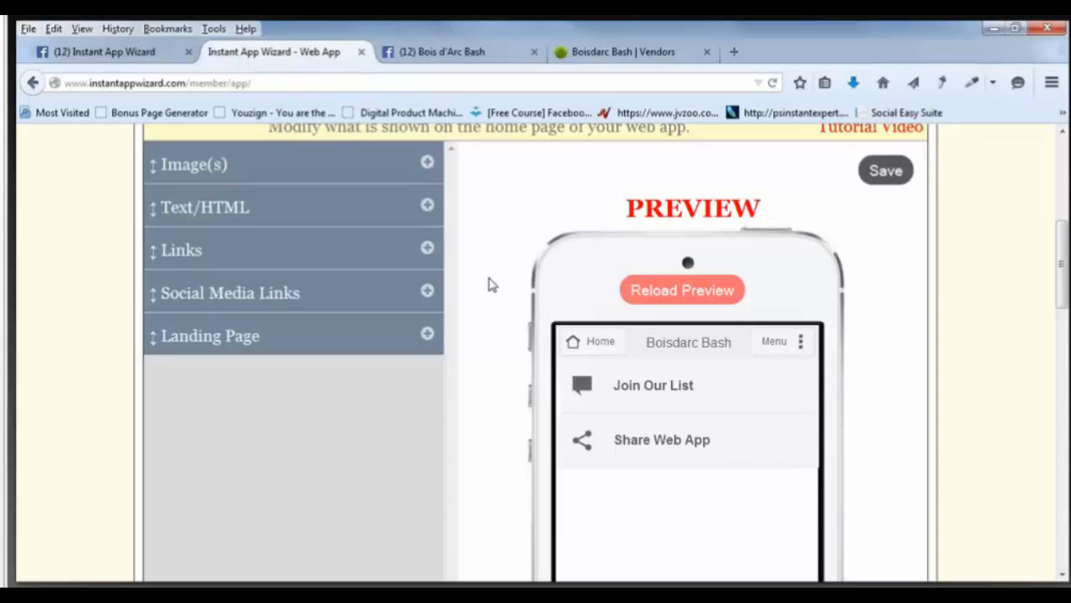
click(426, 246)
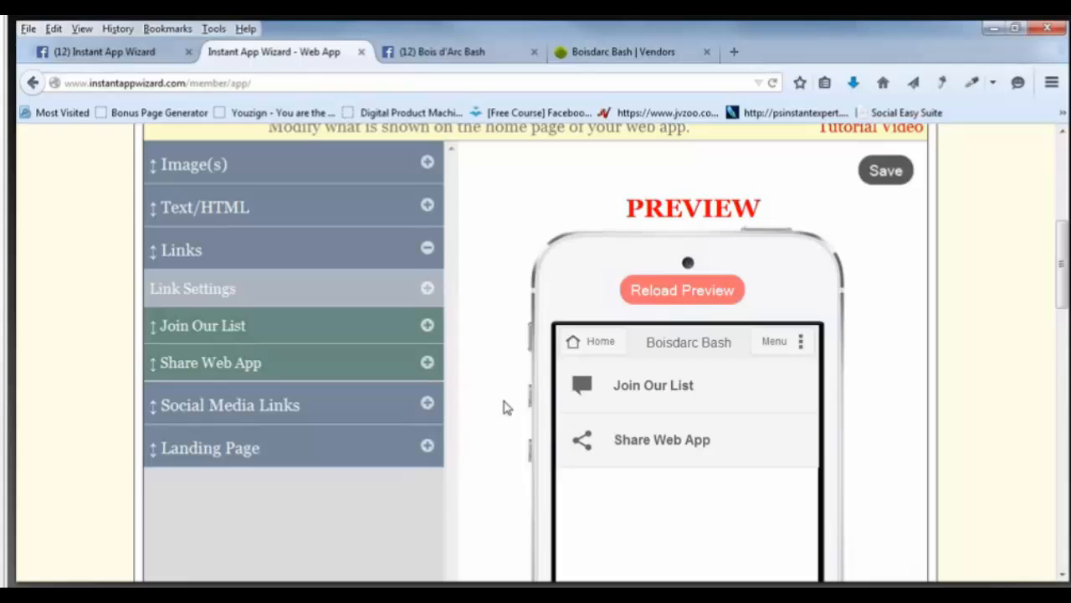
scroll(506, 407, down, 4)
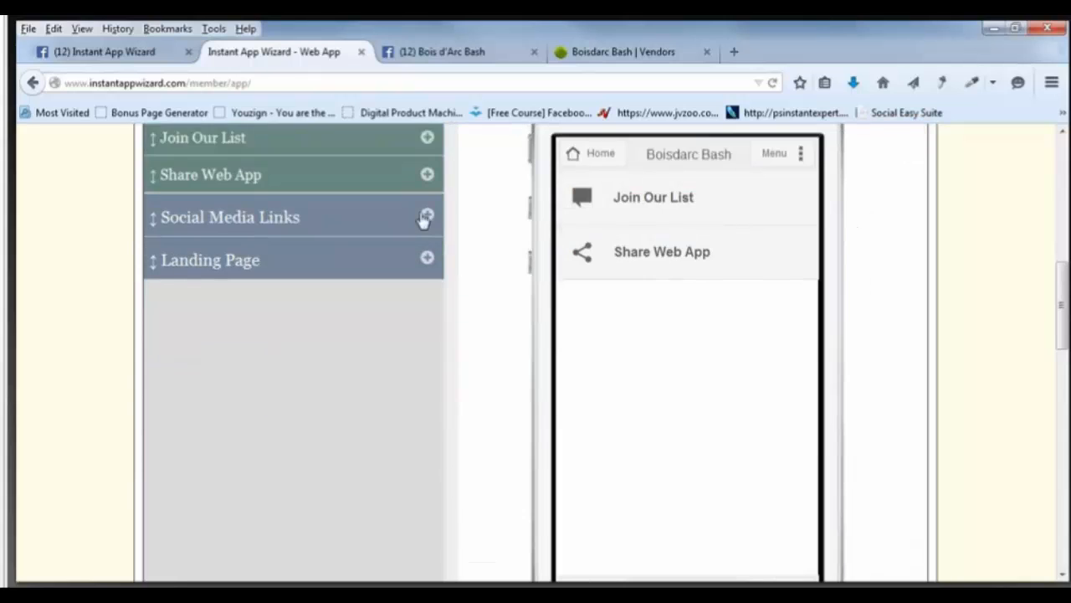
click(426, 215)
scroll(467, 277, up, 2)
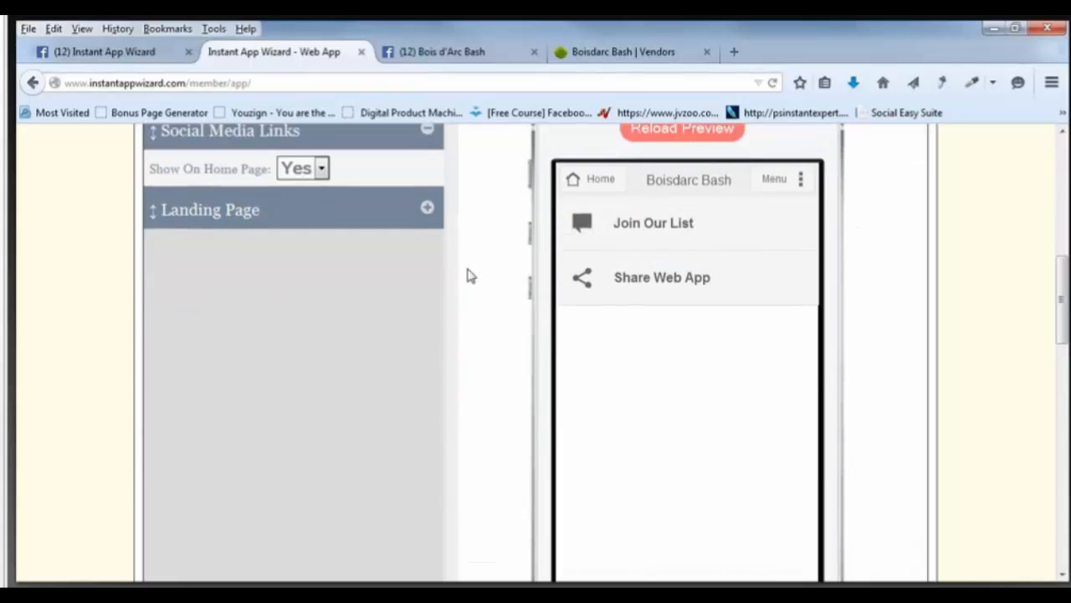
click(322, 238)
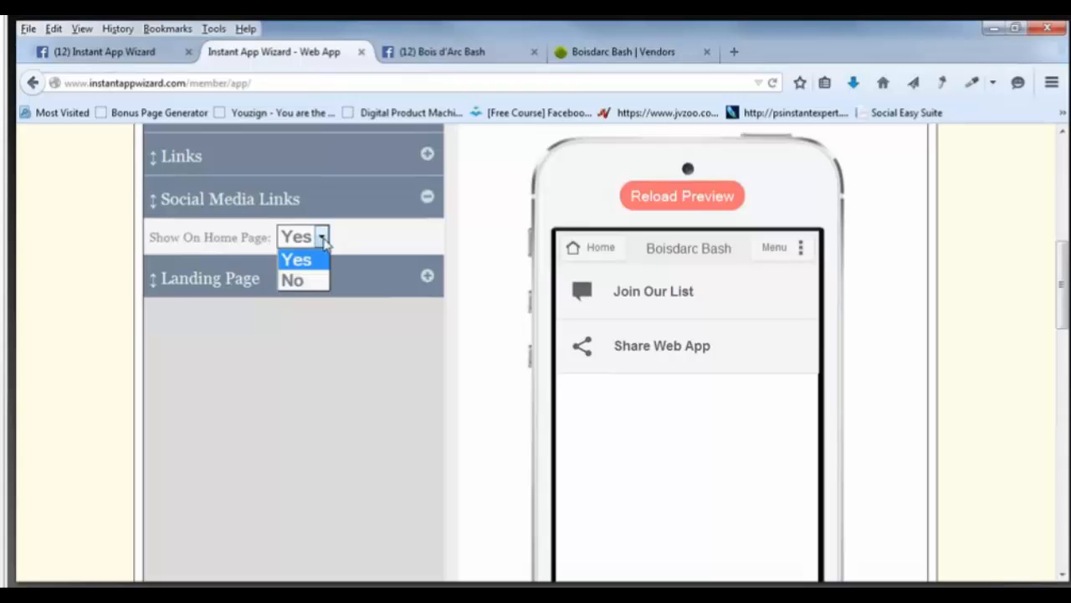
click(309, 261)
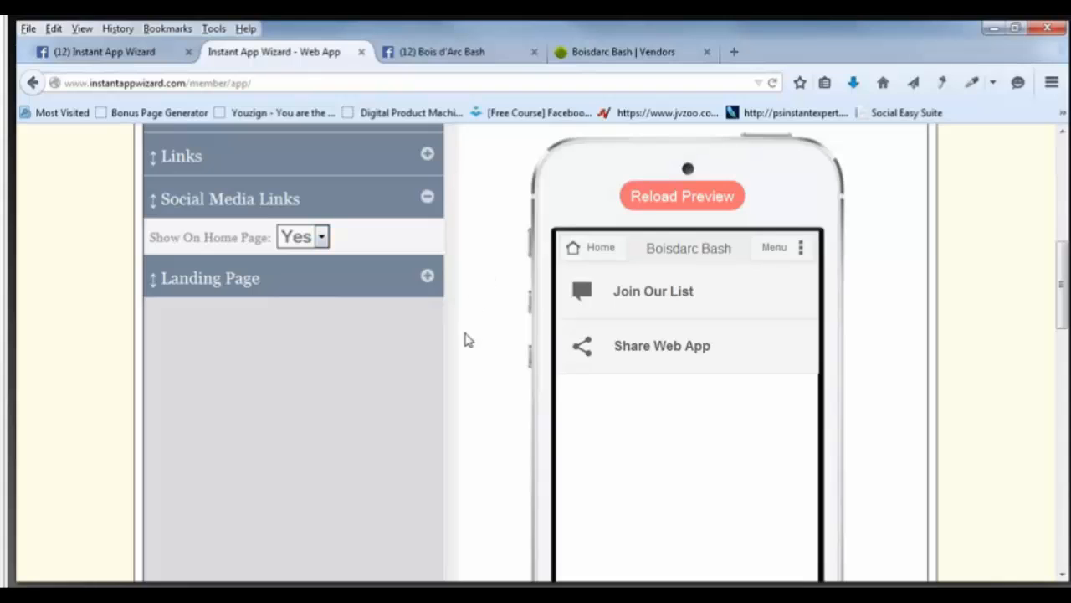
Collapse the Social Media Links and Text/HTML sections and save the Home Page settings.
scroll(494, 298, up, 3)
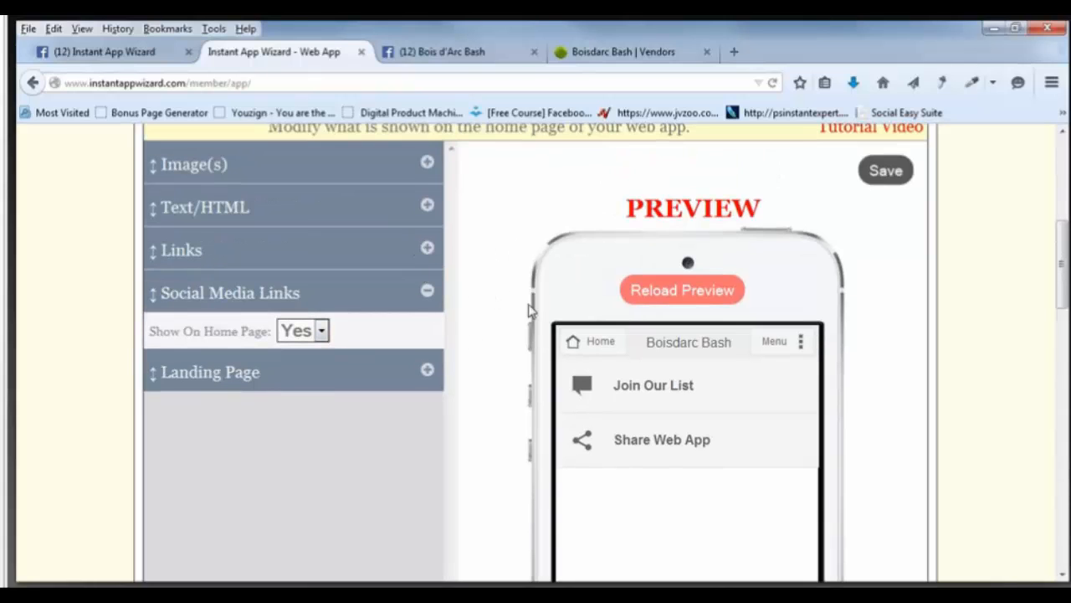
click(426, 291)
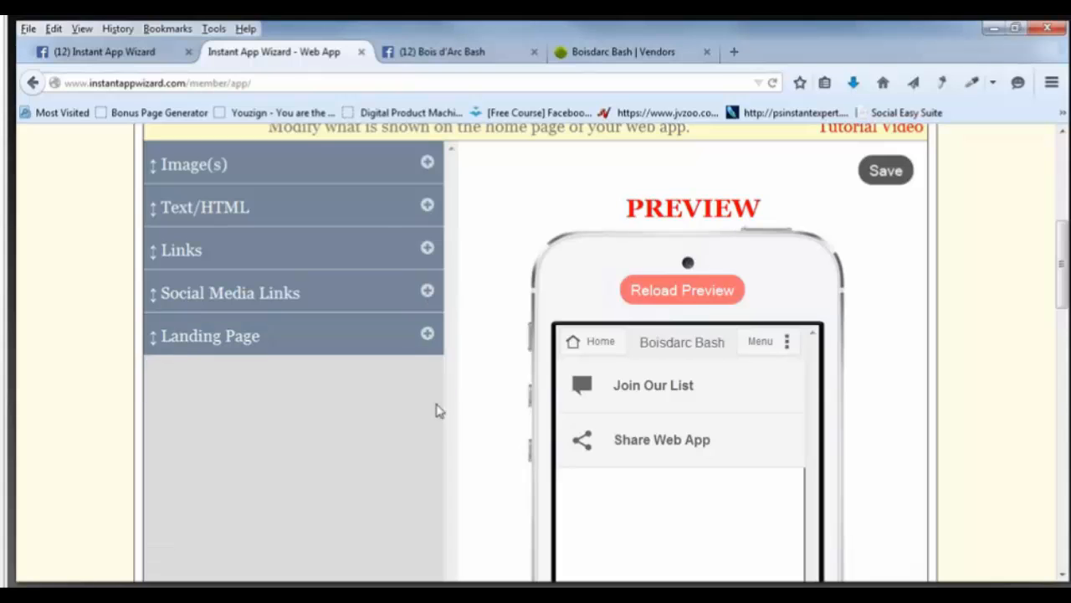
click(427, 207)
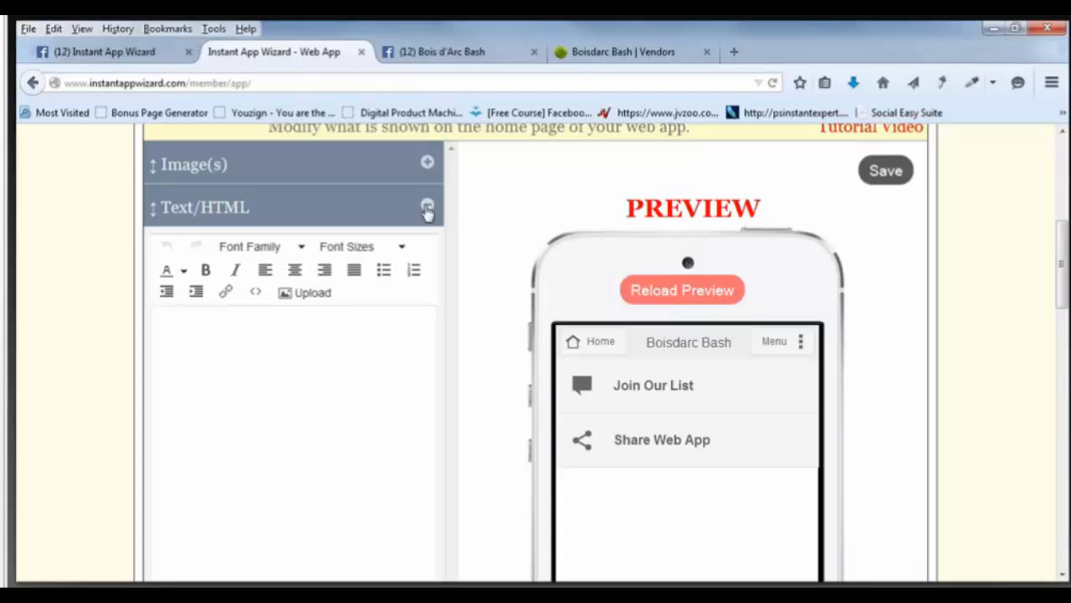
click(427, 208)
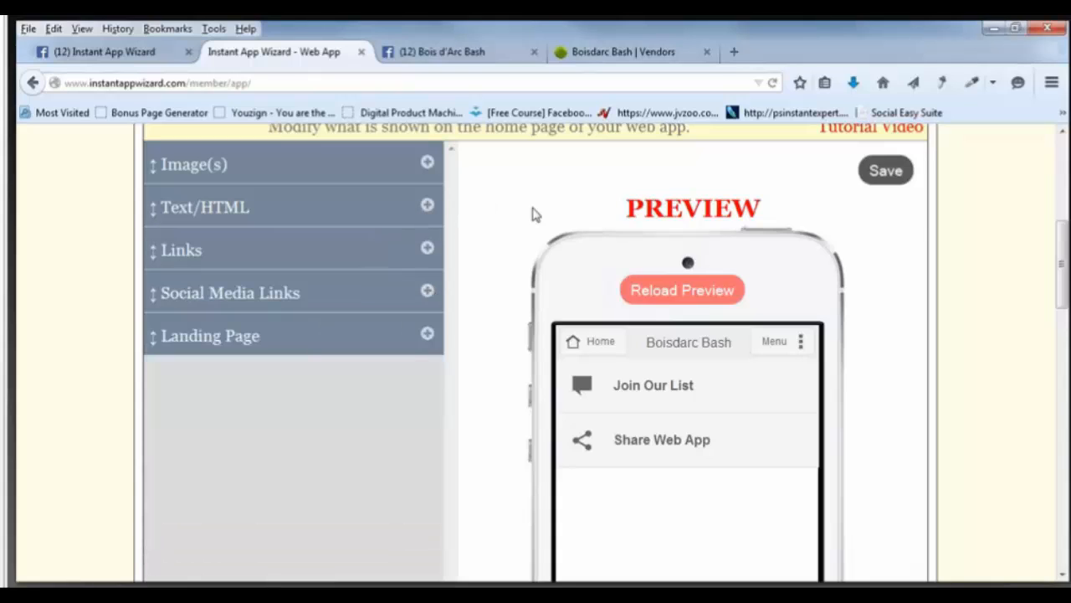
click(889, 171)
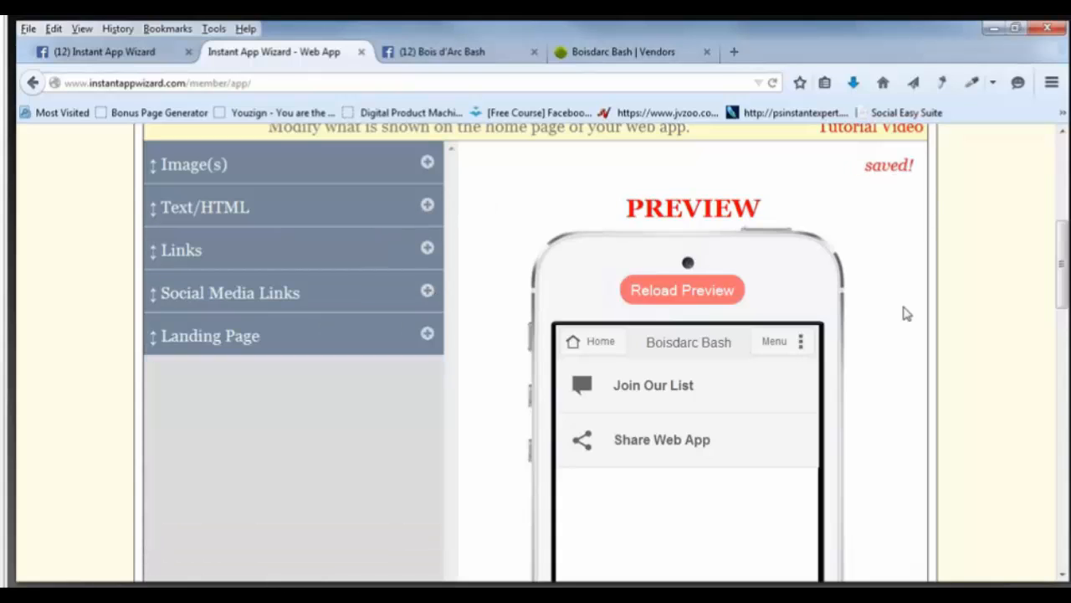
scroll(907, 313, down, 5)
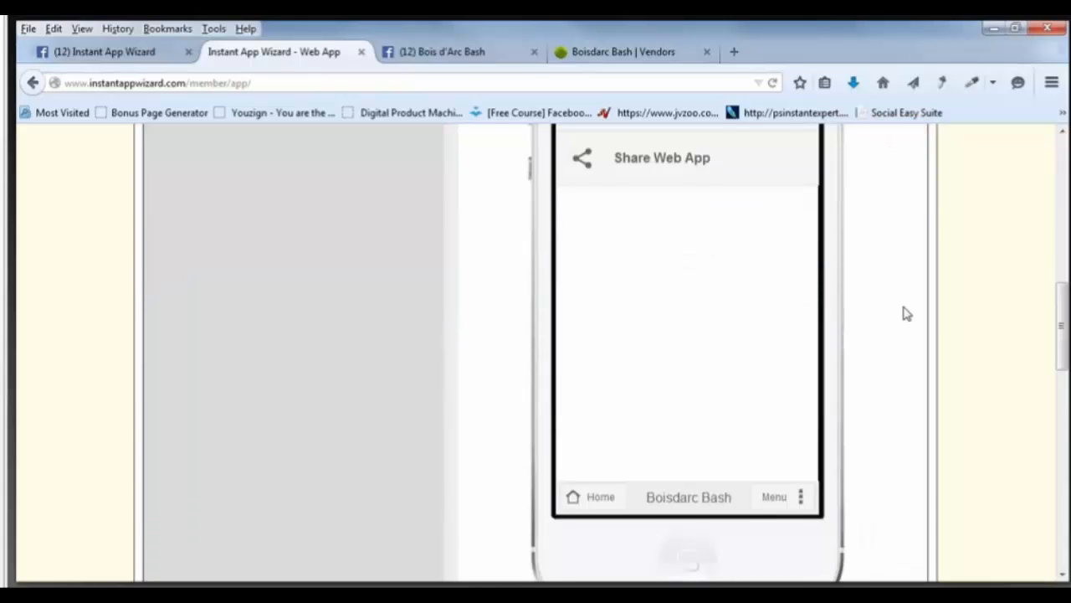
scroll(907, 313, down, 5)
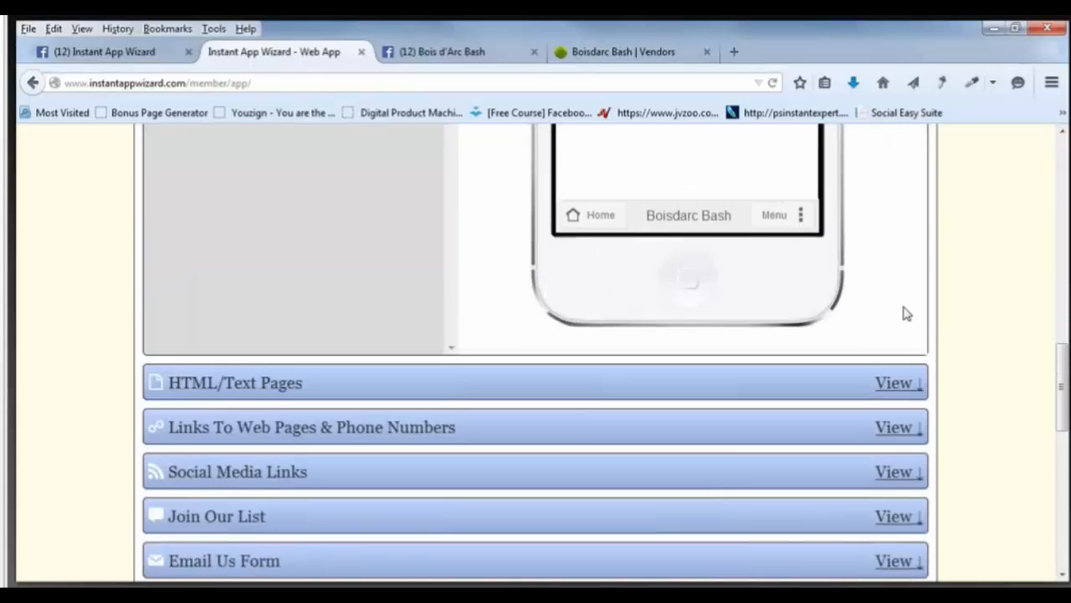
scroll(906, 311, down, 2)
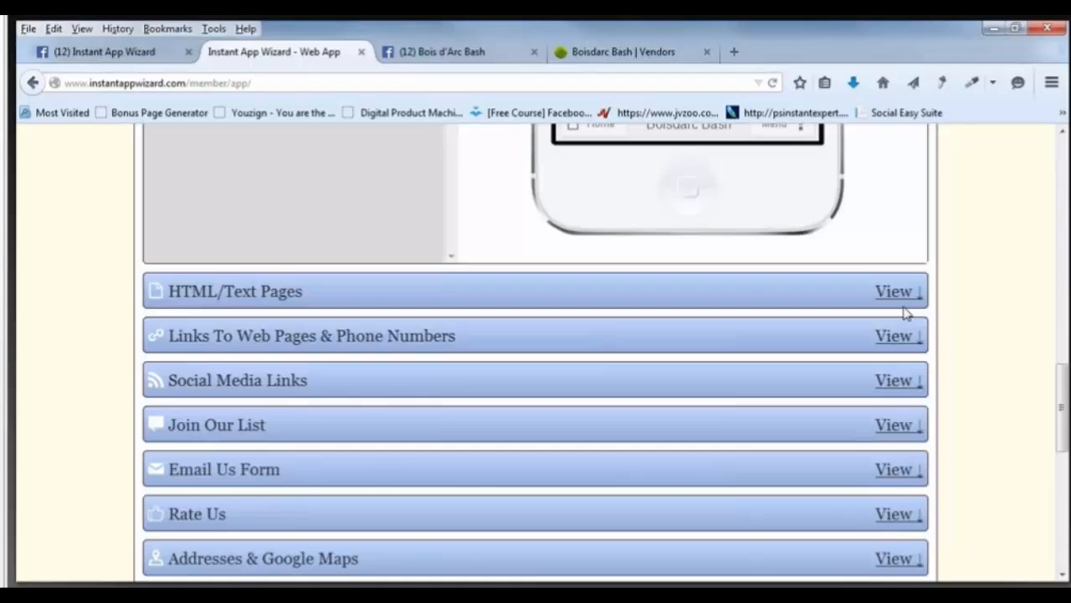
Add a new 'Call phone number' link titled 'Call Us'.
click(896, 333)
scroll(901, 343, down, 3)
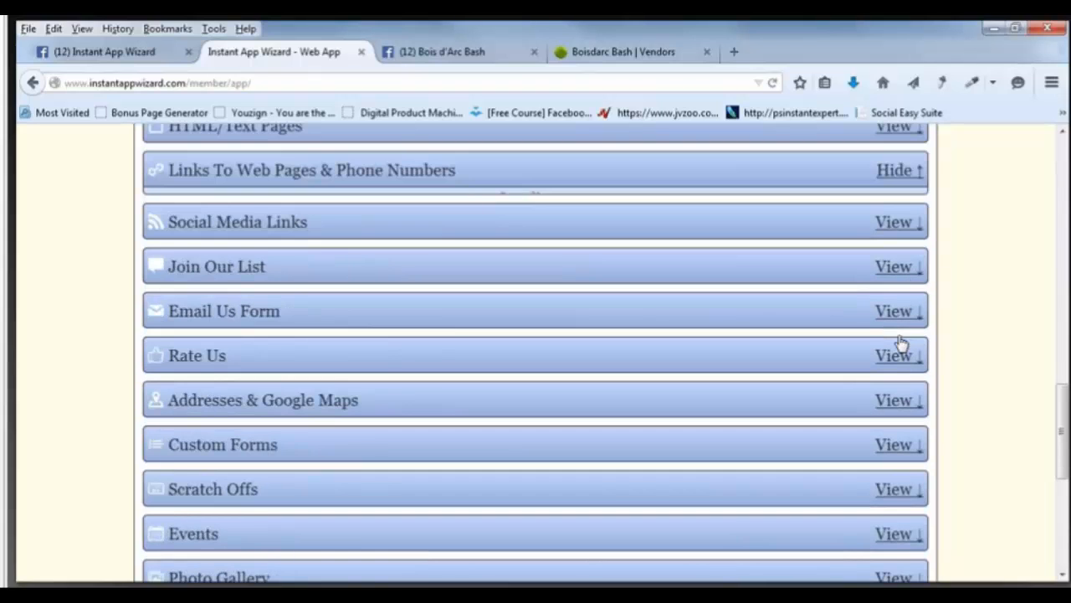
scroll(478, 276, up, 5)
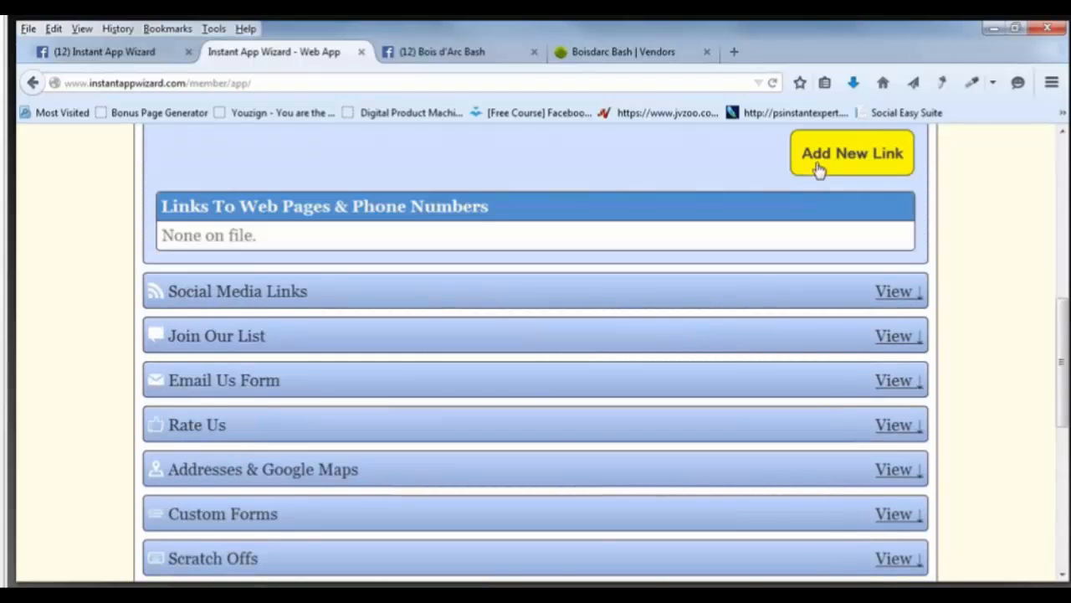
click(818, 168)
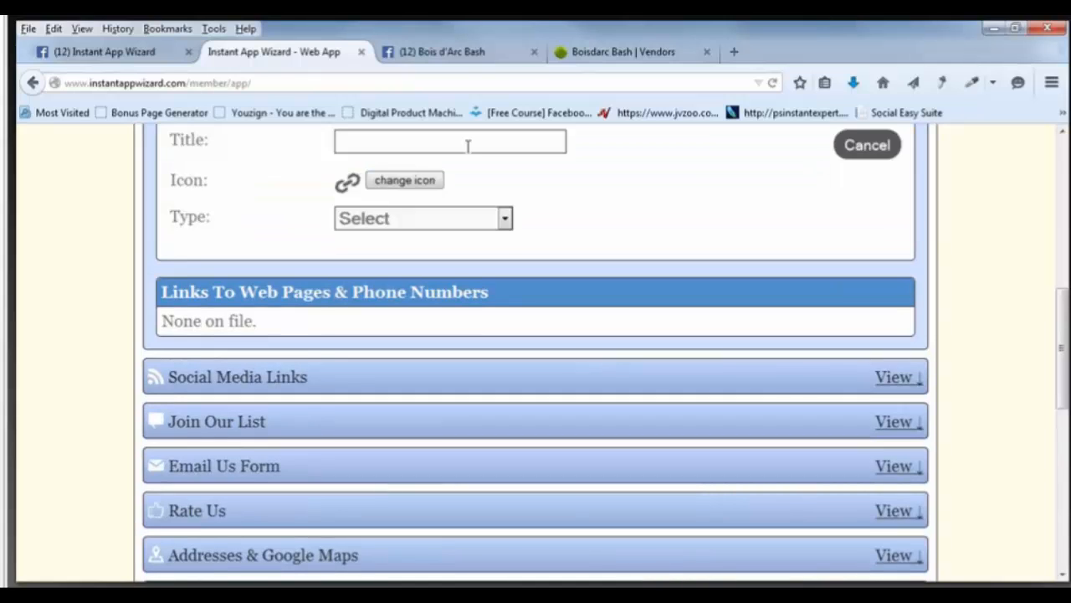
click(506, 221)
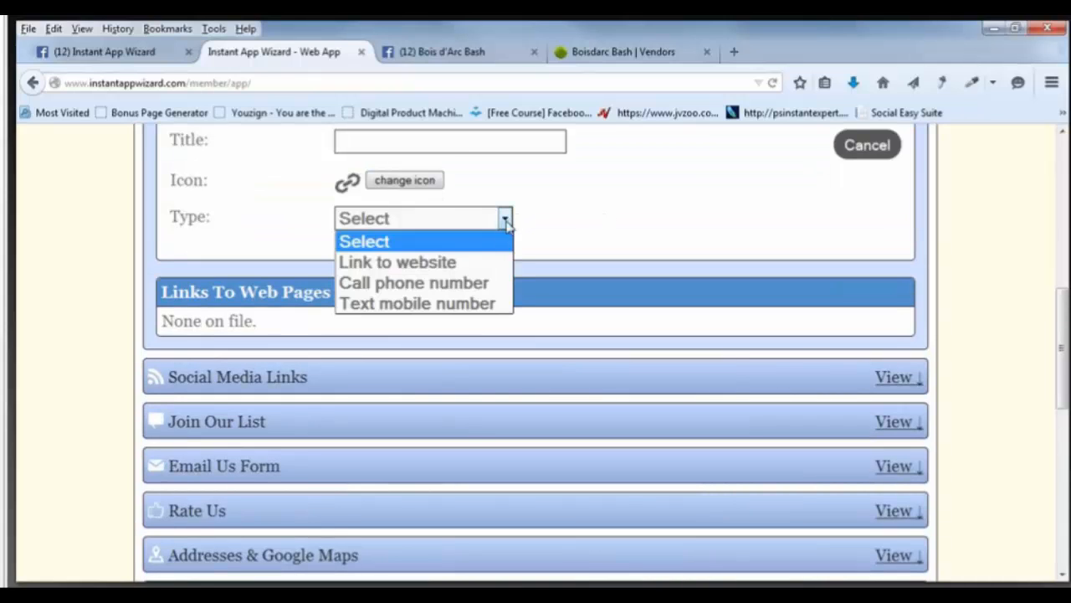
click(479, 288)
click(416, 145)
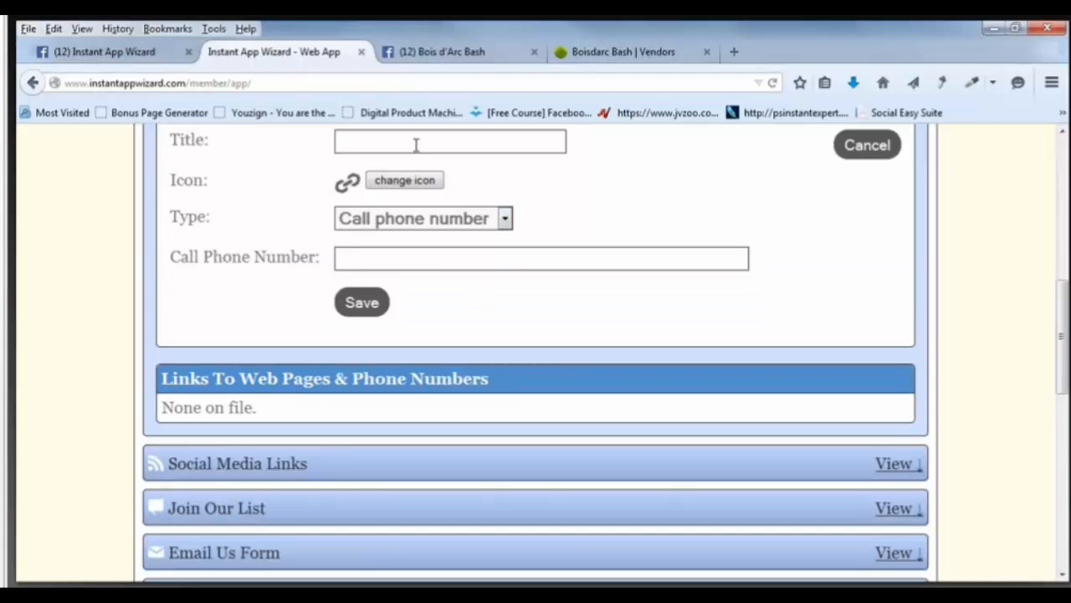
text(Call Us)
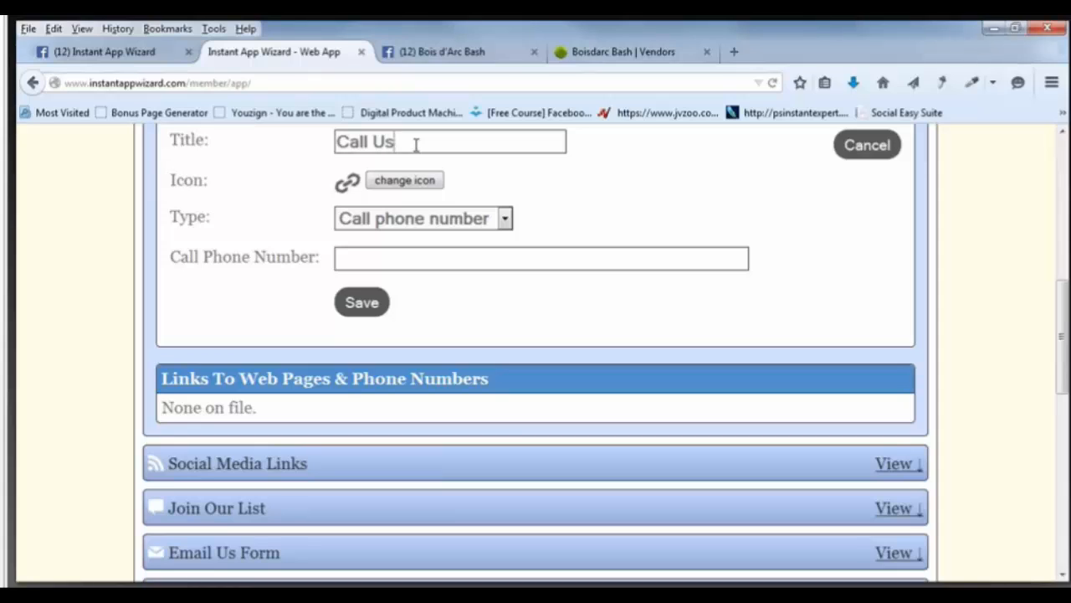
key(BackSpace)
text(s)
Copy the festival's phone number from the draft email for the link's phone field.
mouse_move(276, 470)
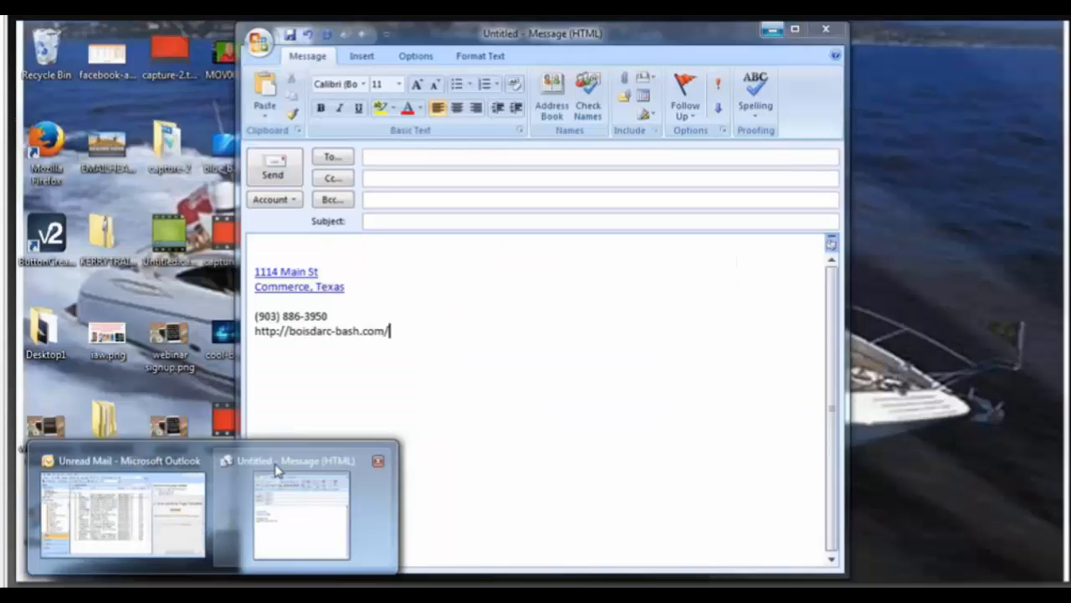
click(276, 471)
drag(254, 334, 333, 336)
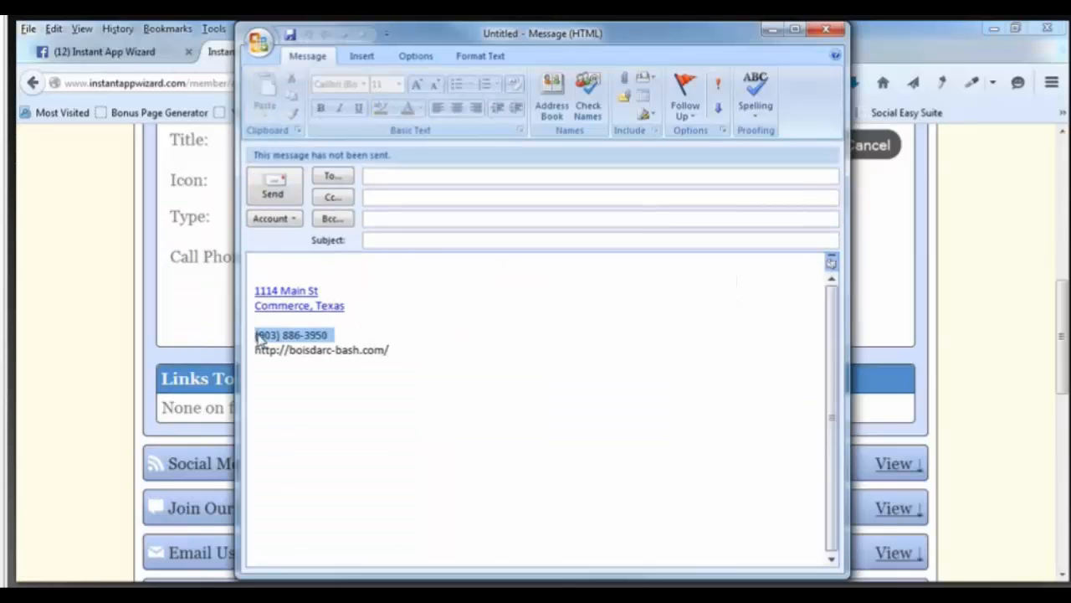
right_click(280, 341)
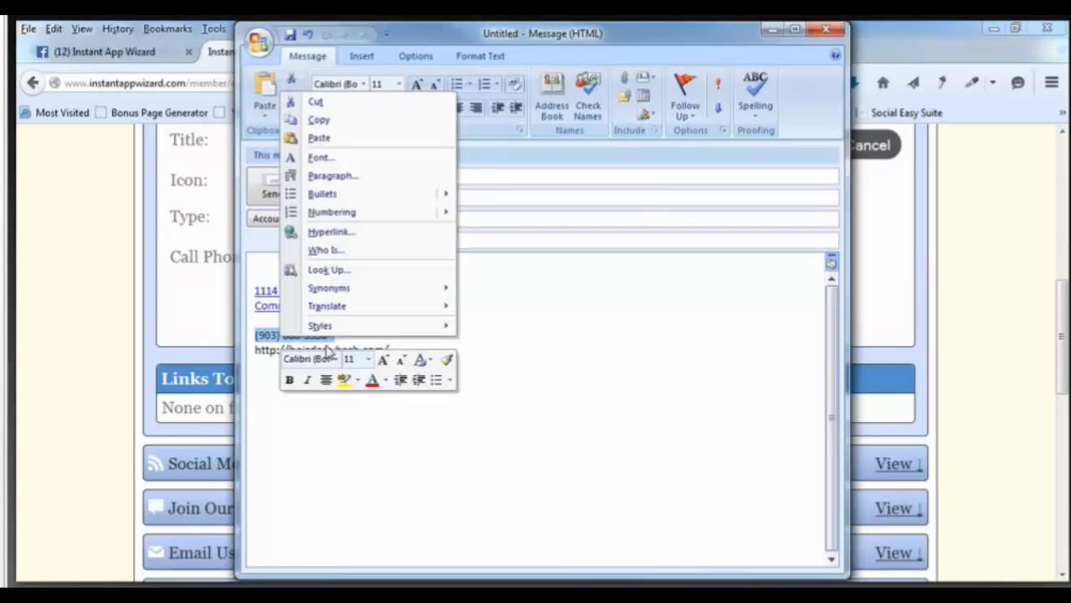
click(345, 125)
key(alt+Tab)
right_click(394, 256)
Paste the phone number and replace its parentheses and space with a hyphen after the area code.
click(450, 330)
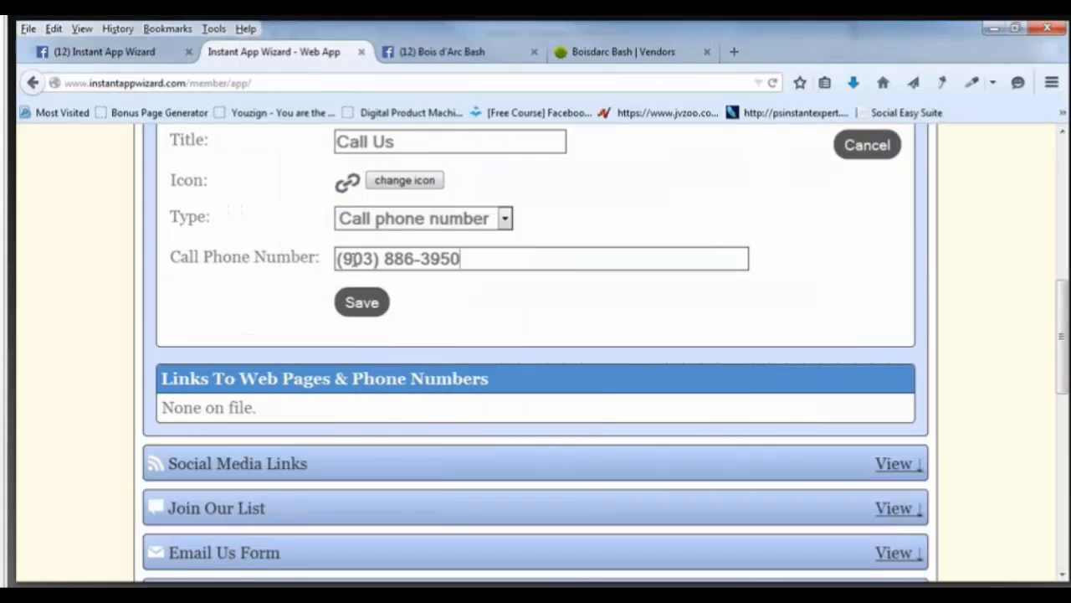
click(378, 260)
key(BackSpace)
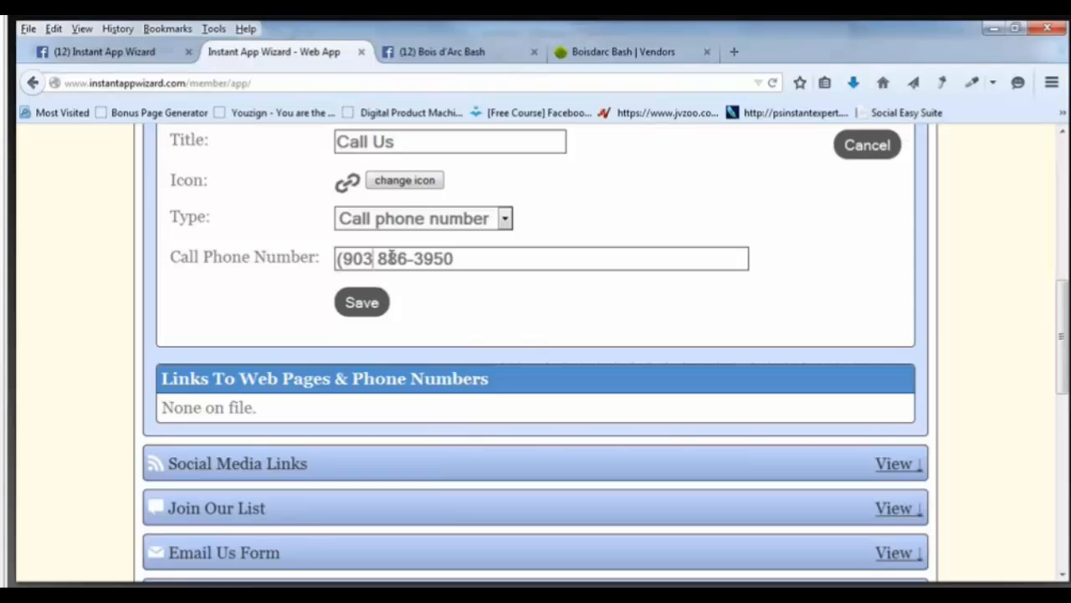
text(-)
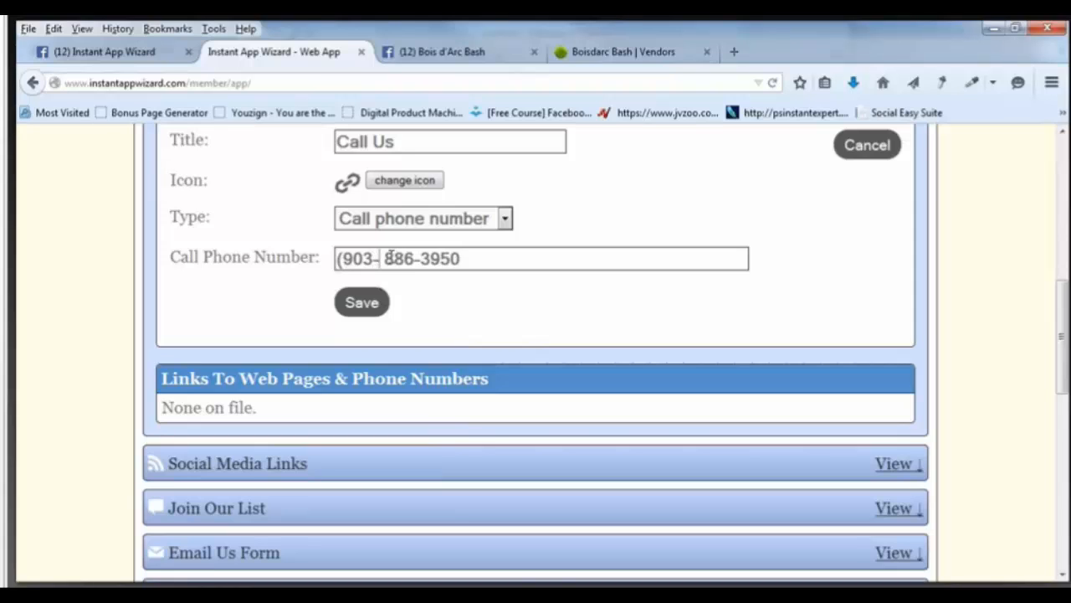
key(Delete)
key(Left)
key(Left)
key(Left)
key(Left)
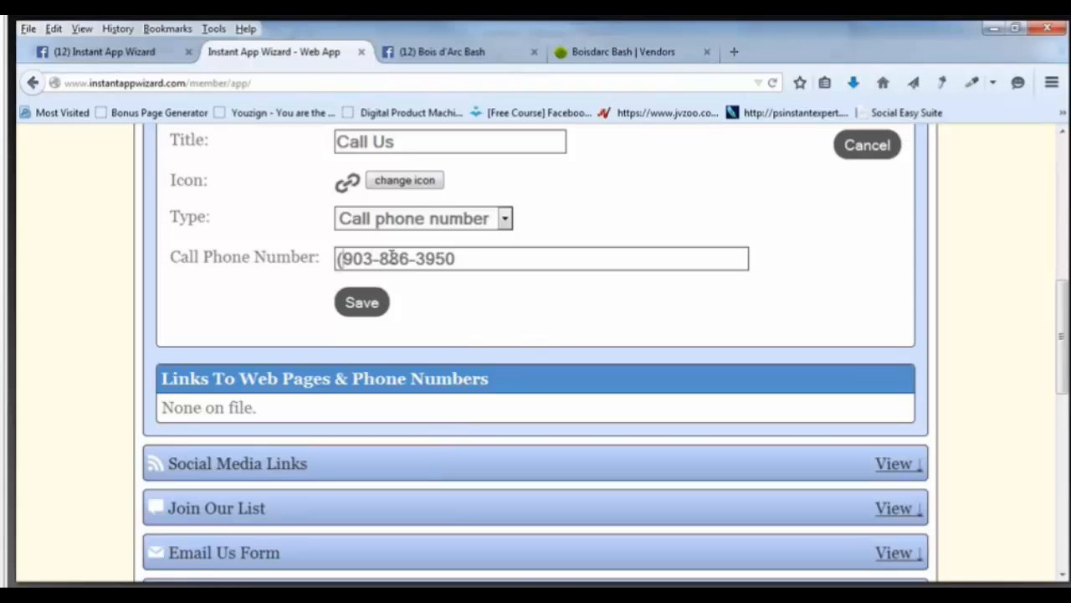
key(BackSpace)
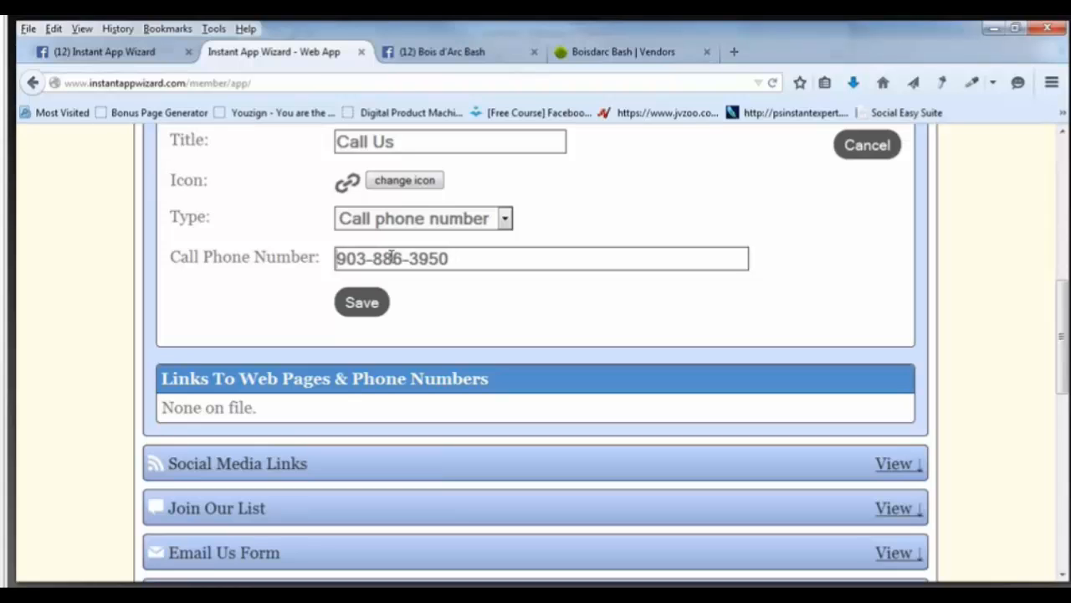
key(alt+Tab)
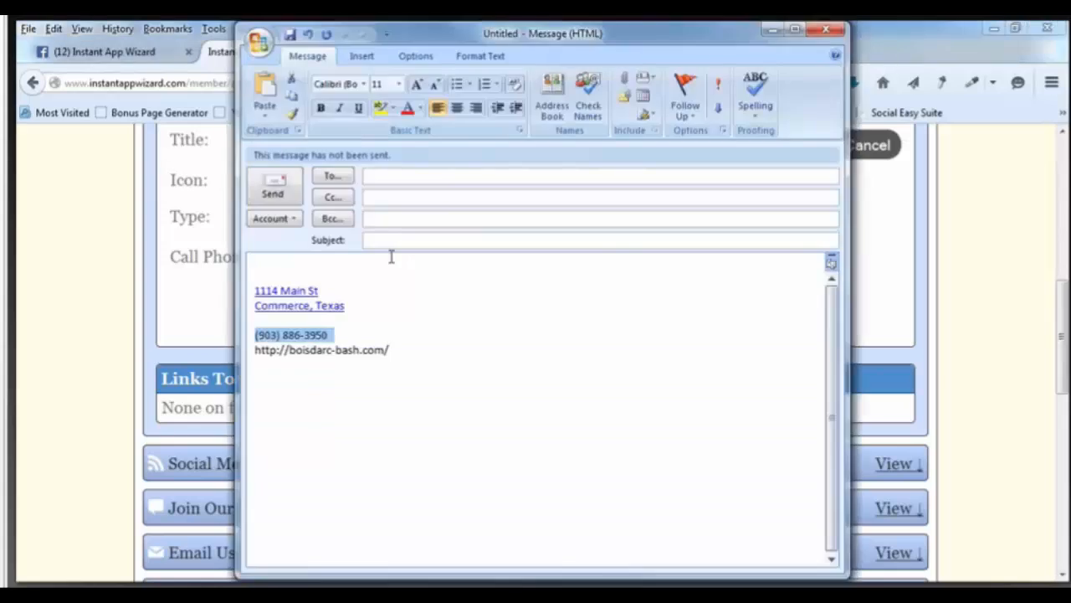
key(alt+Tab)
key(alt+Tab)
key(alt+Tab)
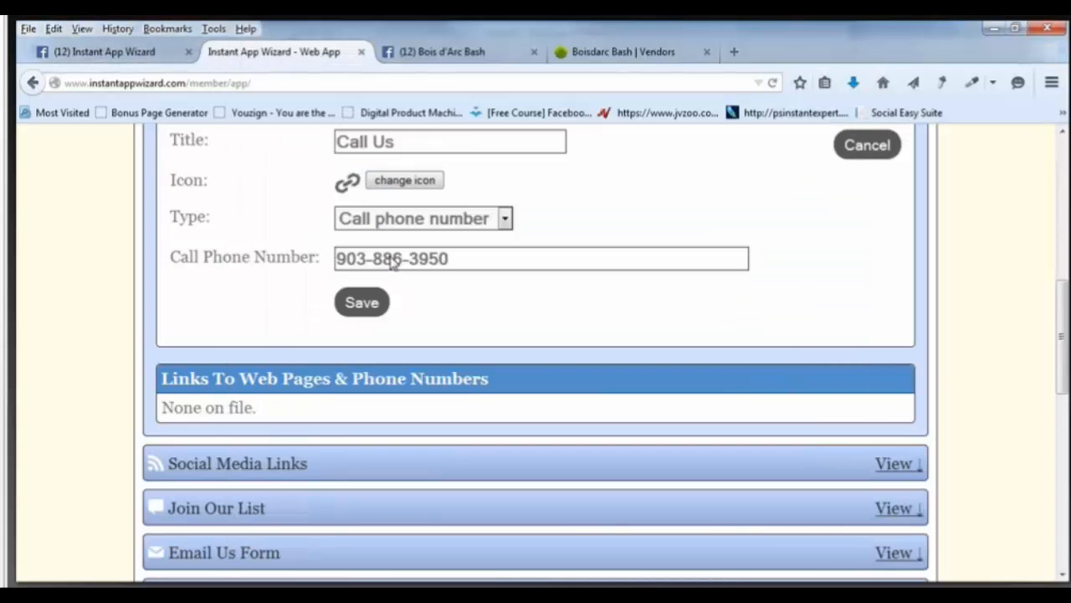
key(alt+Tab)
key(alt+Tab)
Search icons for 'phone', assign Phone54 to the Call Us link, and save it.
click(405, 181)
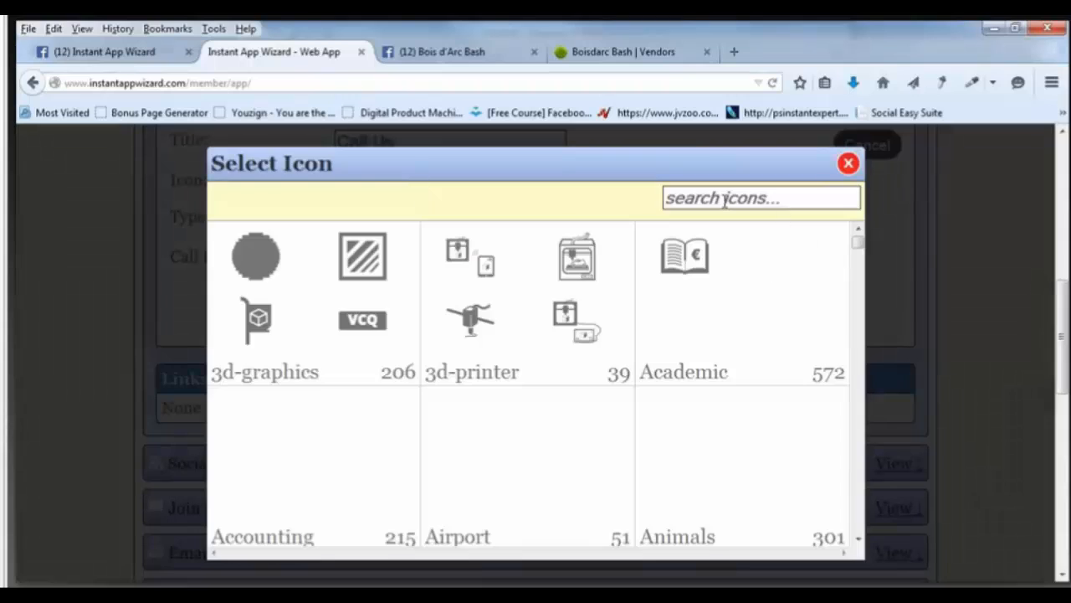
click(725, 199)
text(phone)
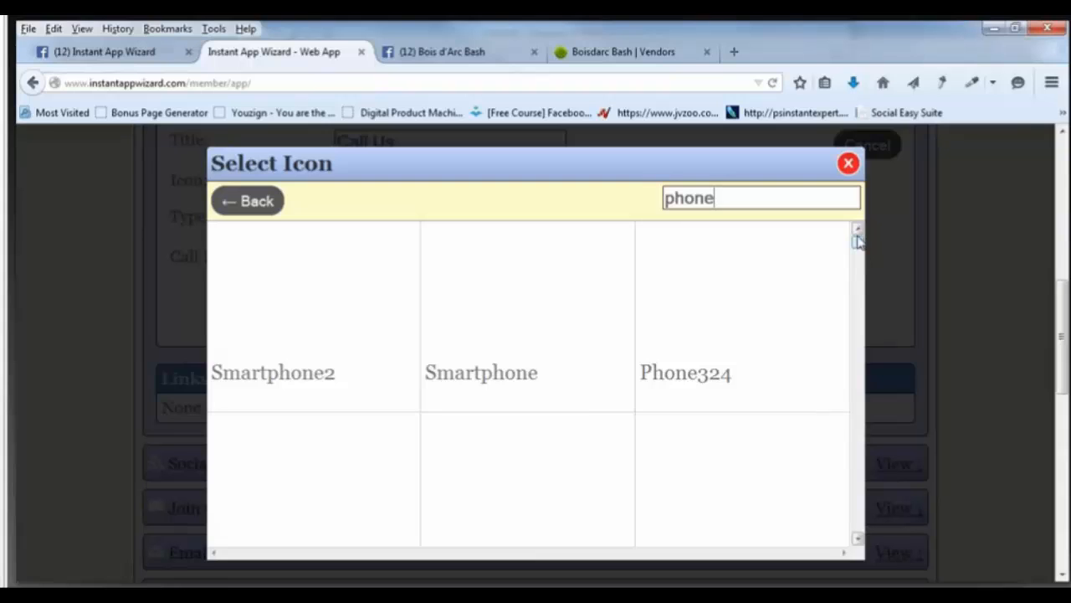
drag(858, 242, 789, 376)
drag(859, 245, 862, 279)
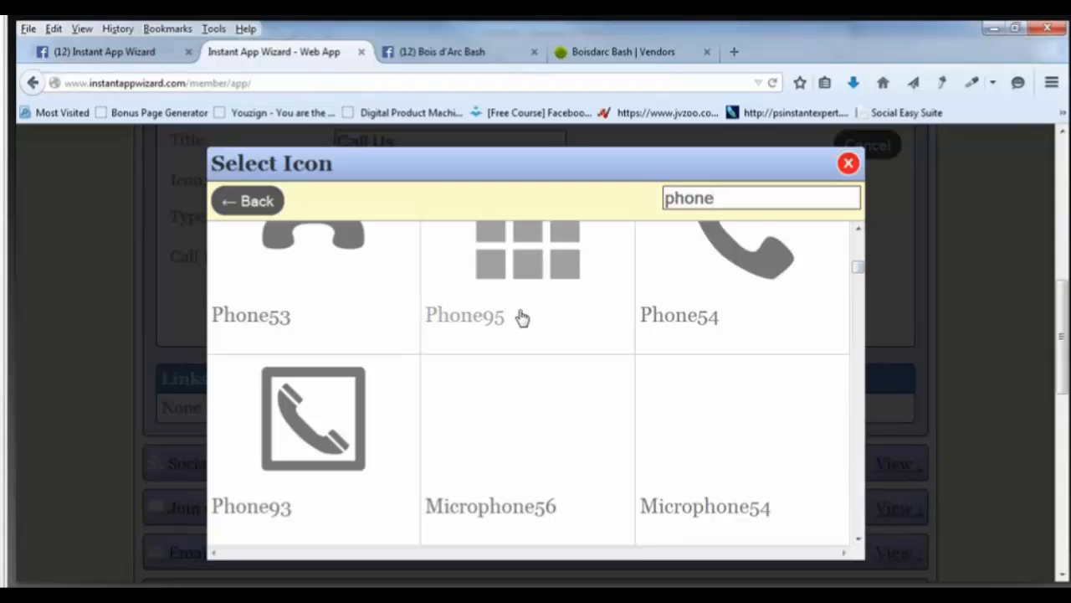
scroll(364, 323, up, 1)
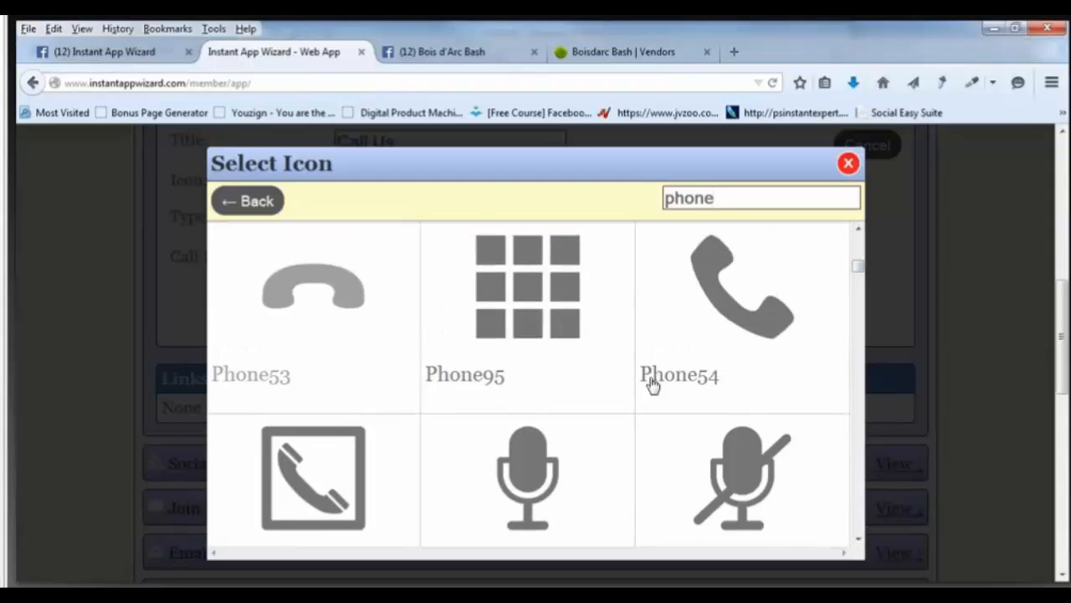
click(734, 322)
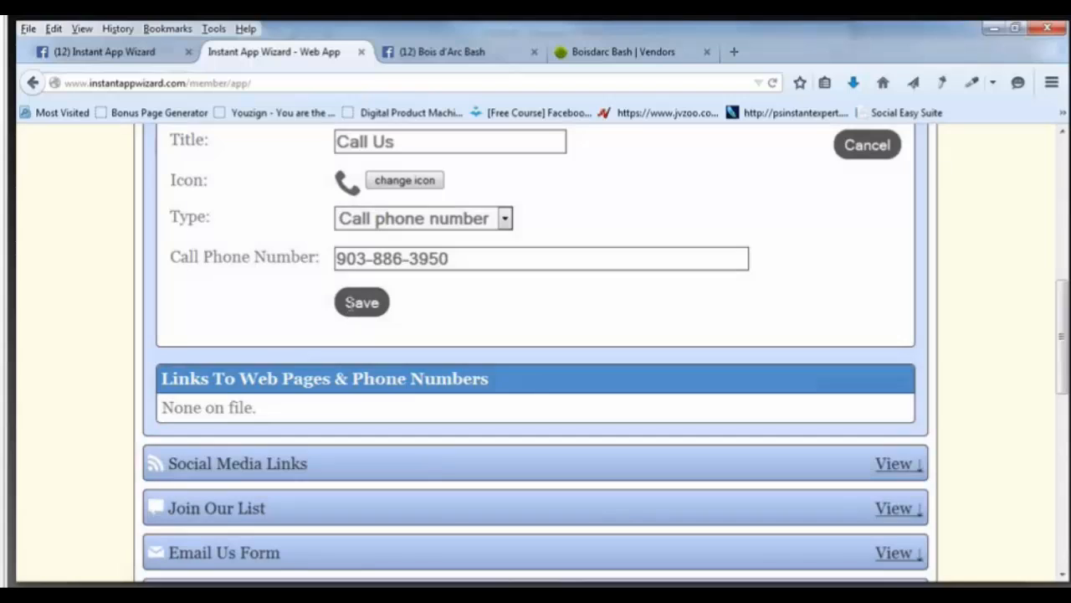
click(350, 303)
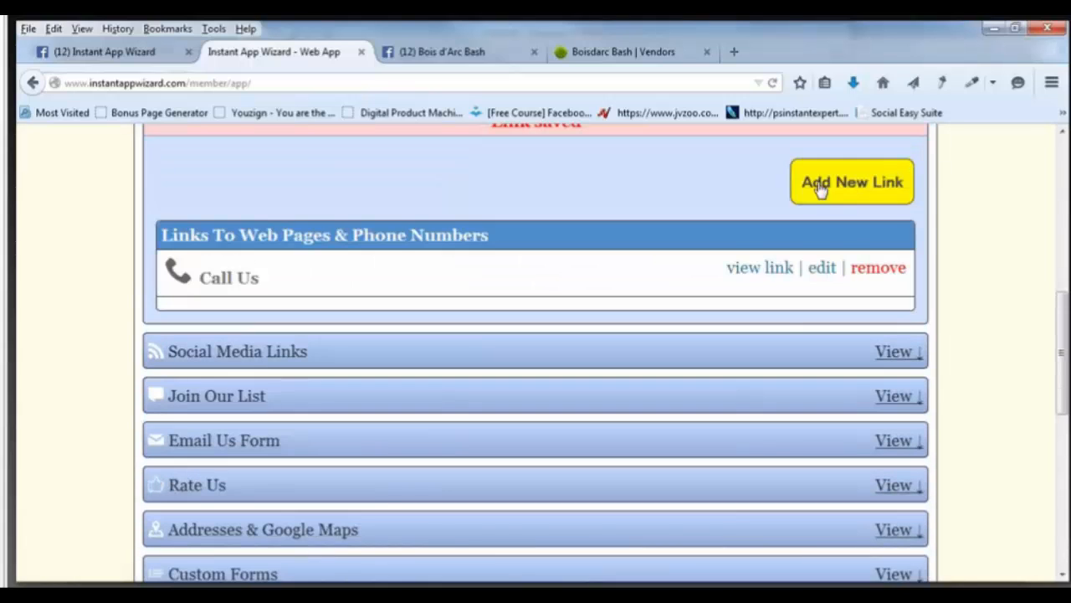
Start a new link and copy the website address from the draft email.
click(820, 186)
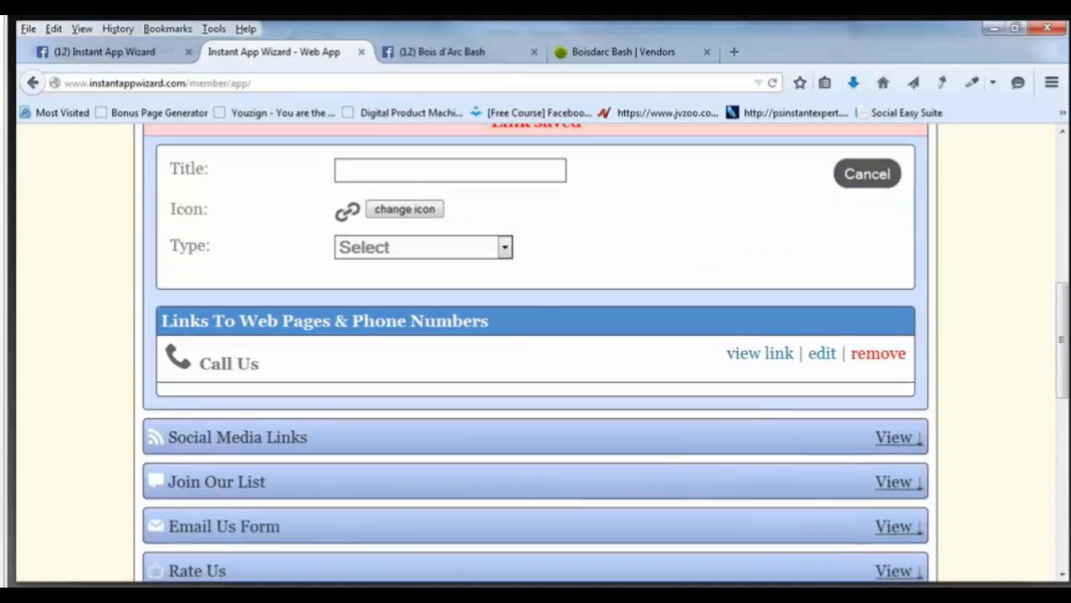
mouse_move(215, 595)
click(301, 524)
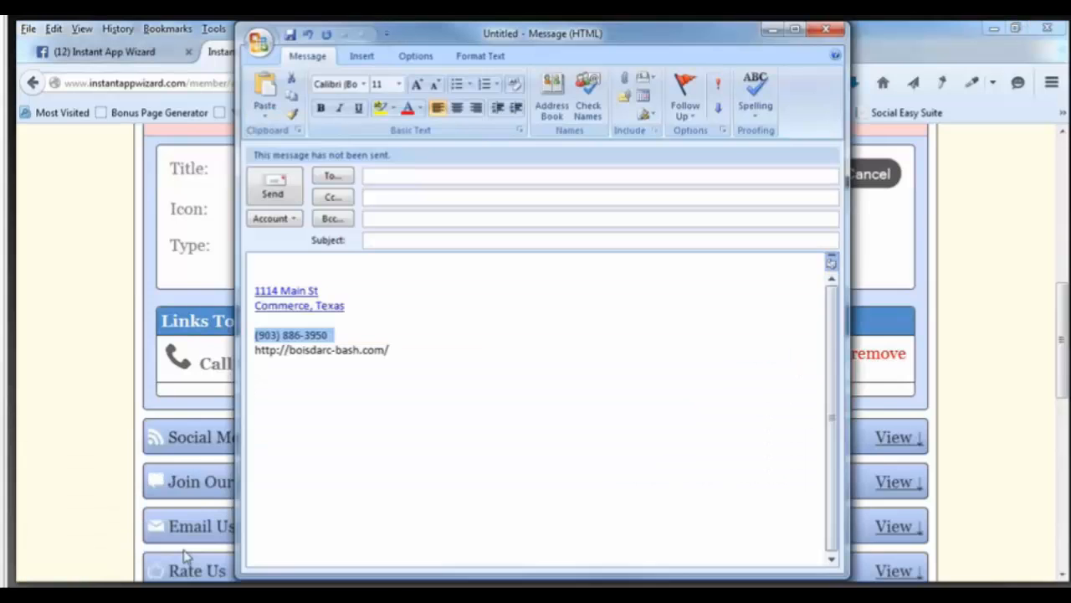
drag(406, 350, 249, 351)
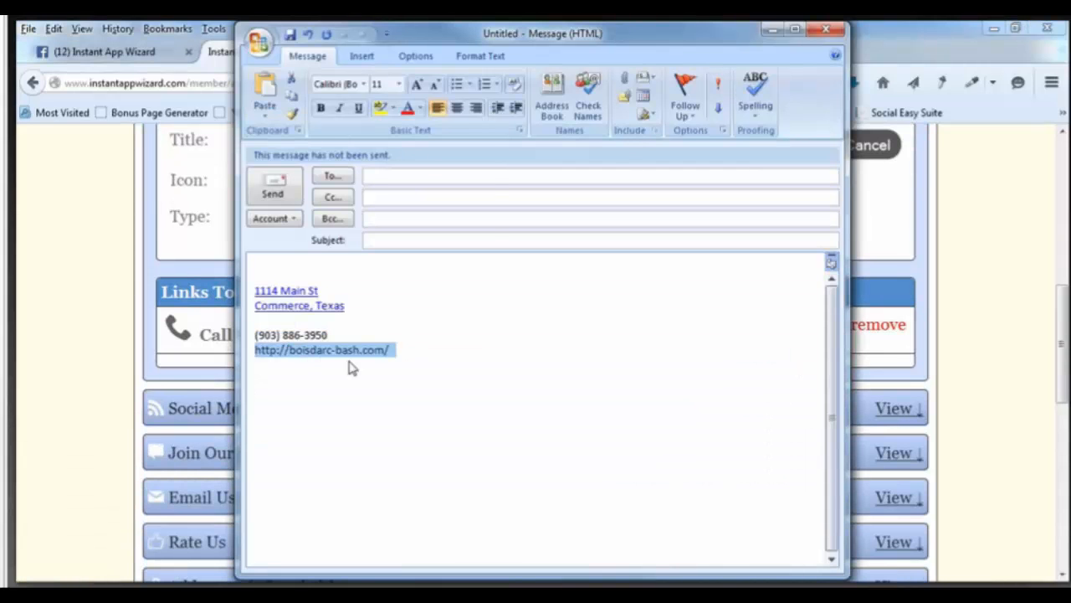
right_click(310, 352)
click(356, 137)
key(alt+Tab)
scroll(526, 212, up, 3)
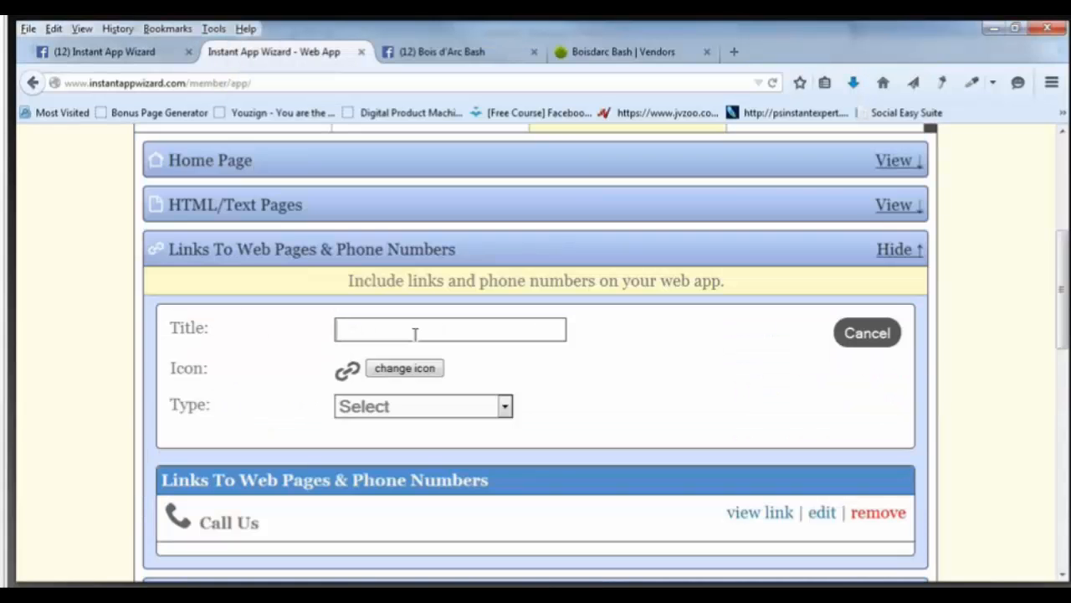
text(Websirt)
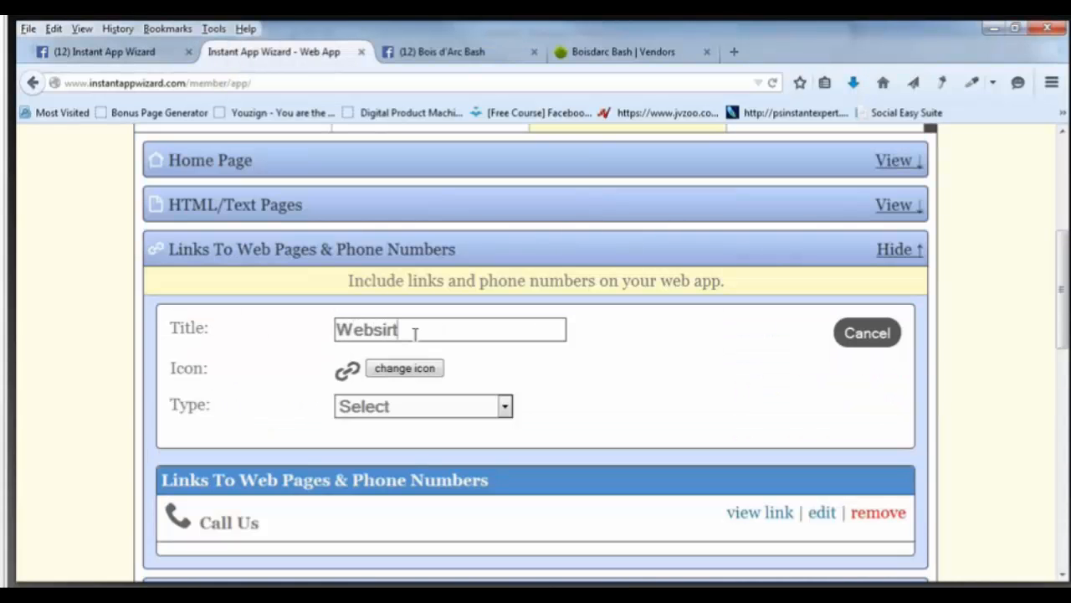
text(e)
key(BackSpace)
key(BackSpace)
key(BackSpace)
text(te)
click(504, 407)
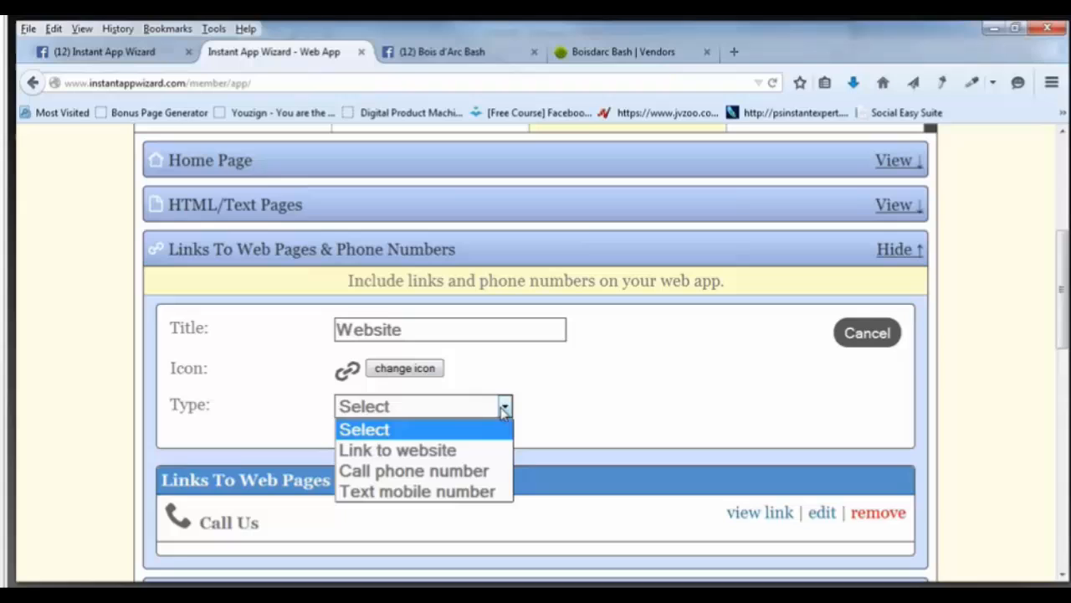
click(431, 450)
click(427, 449)
key(ctrl+v)
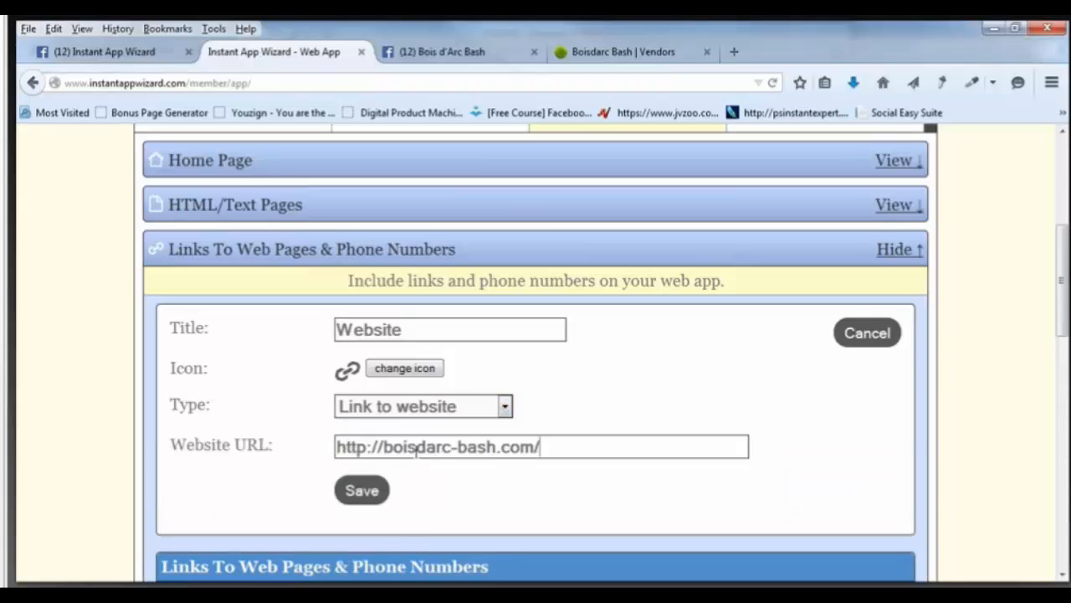
click(363, 494)
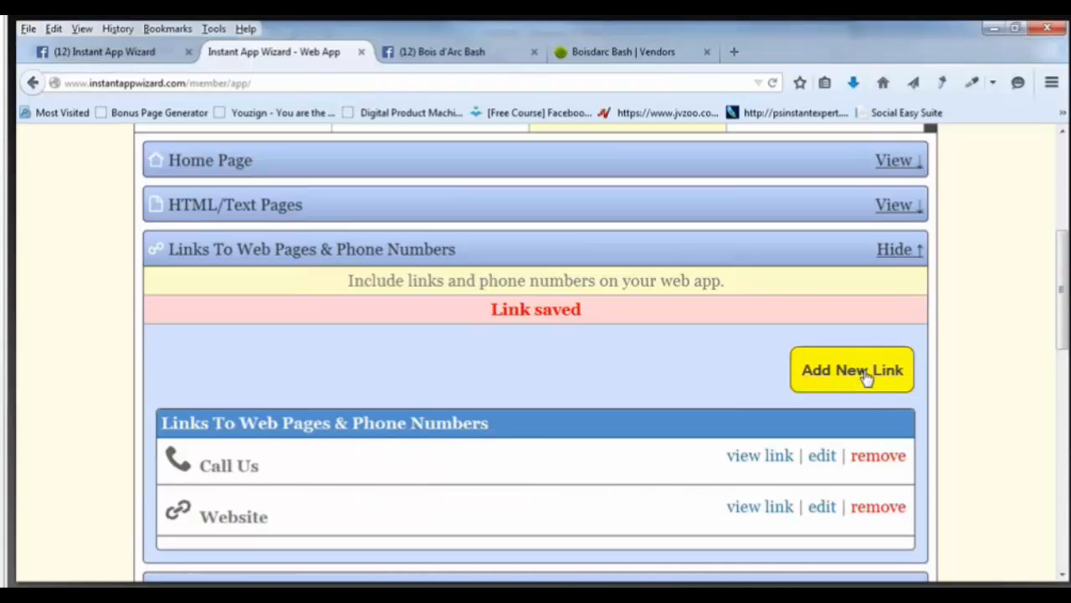
Leave a third link without a type, hide the Links section, and expand Social Media Links.
click(862, 377)
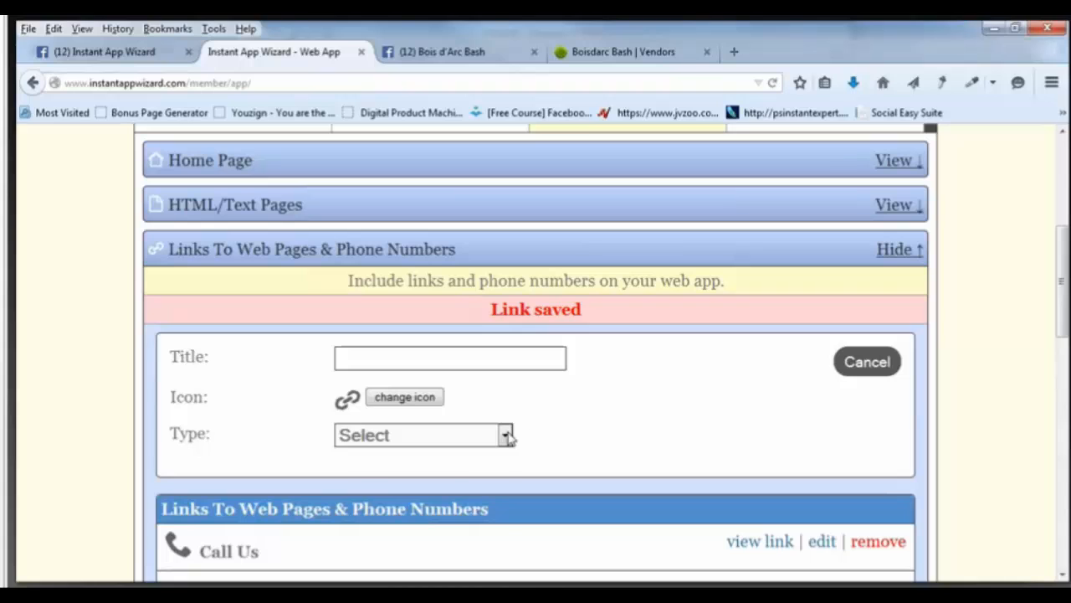
click(507, 436)
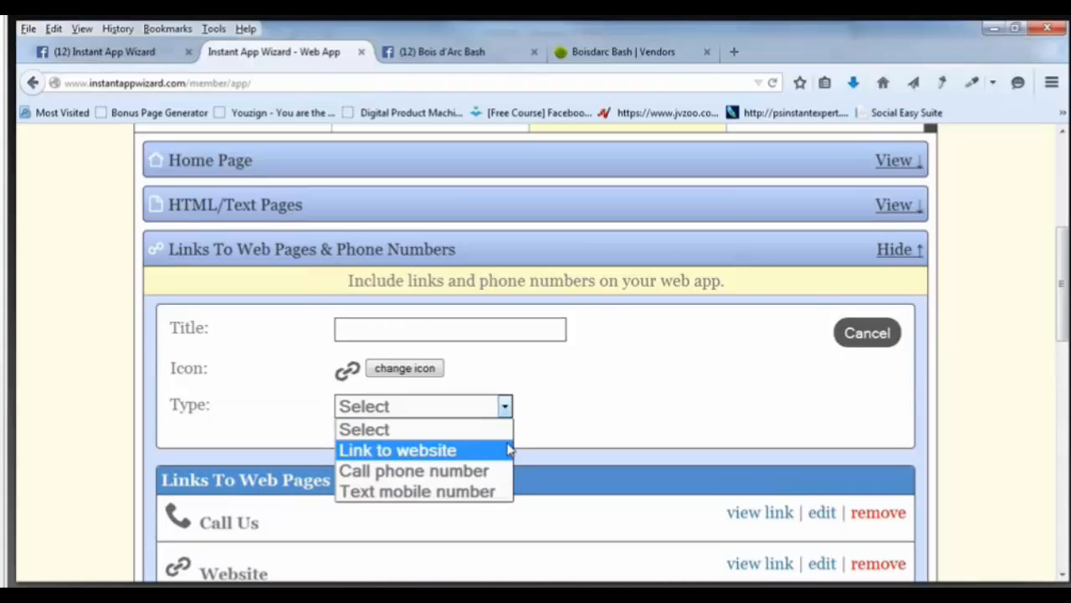
click(616, 423)
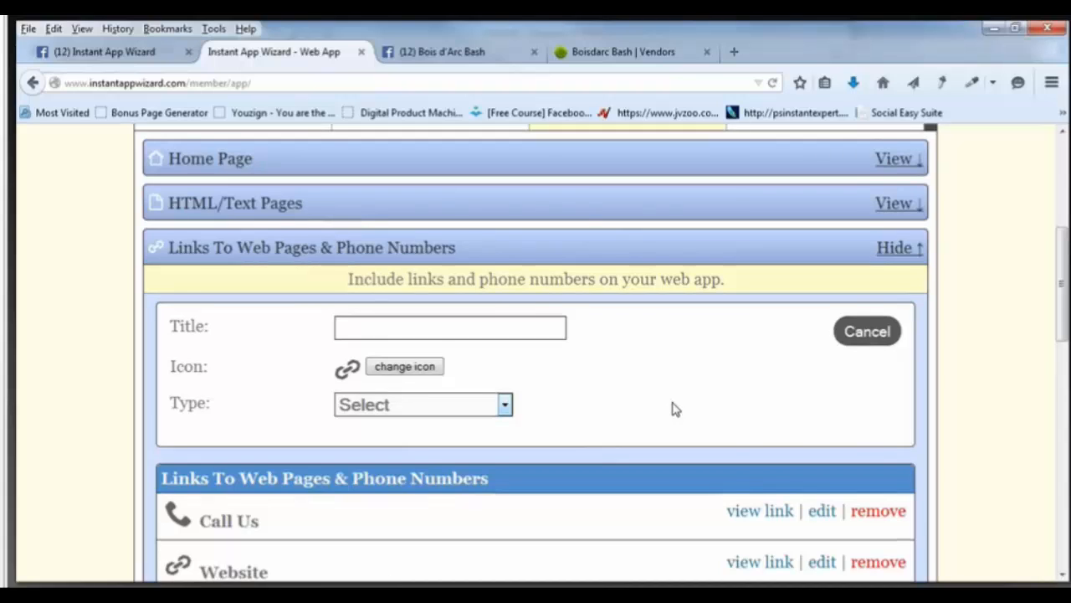
scroll(674, 409, down, 2)
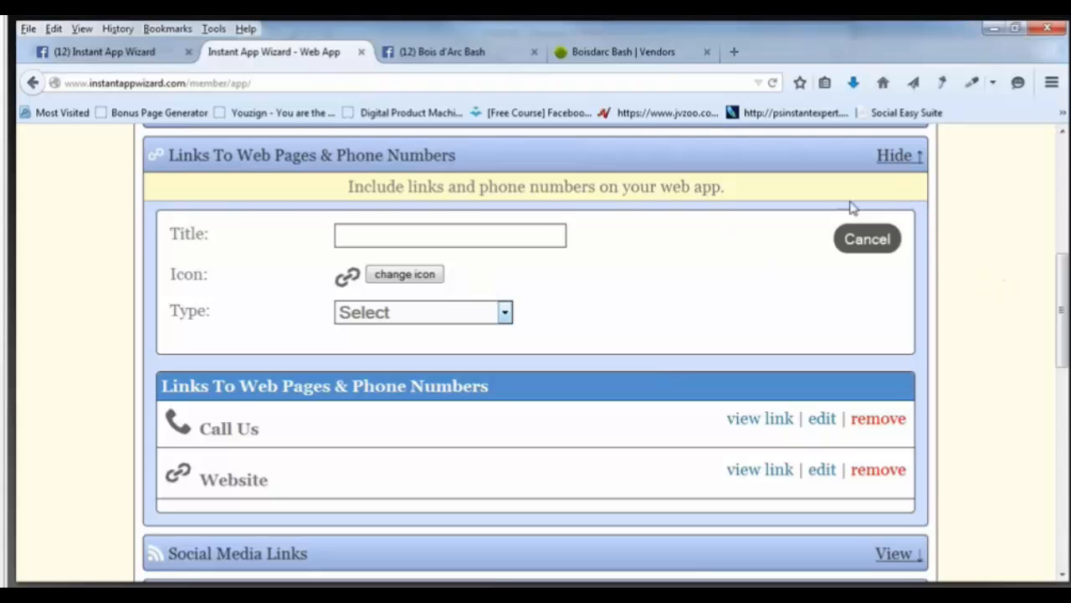
click(892, 157)
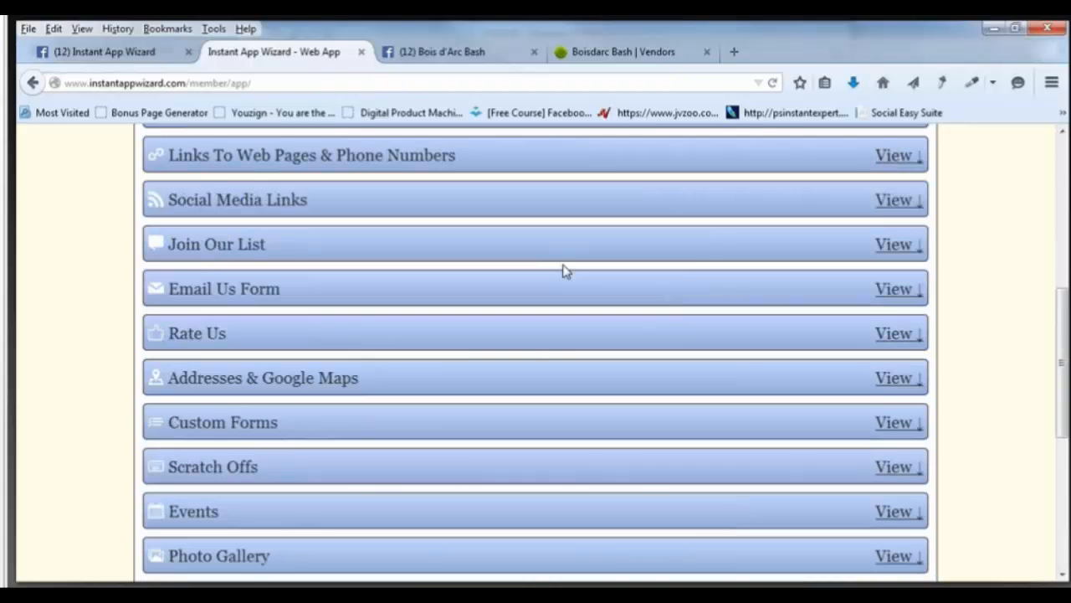
scroll(568, 272, up, 1)
scroll(568, 272, up, 1)
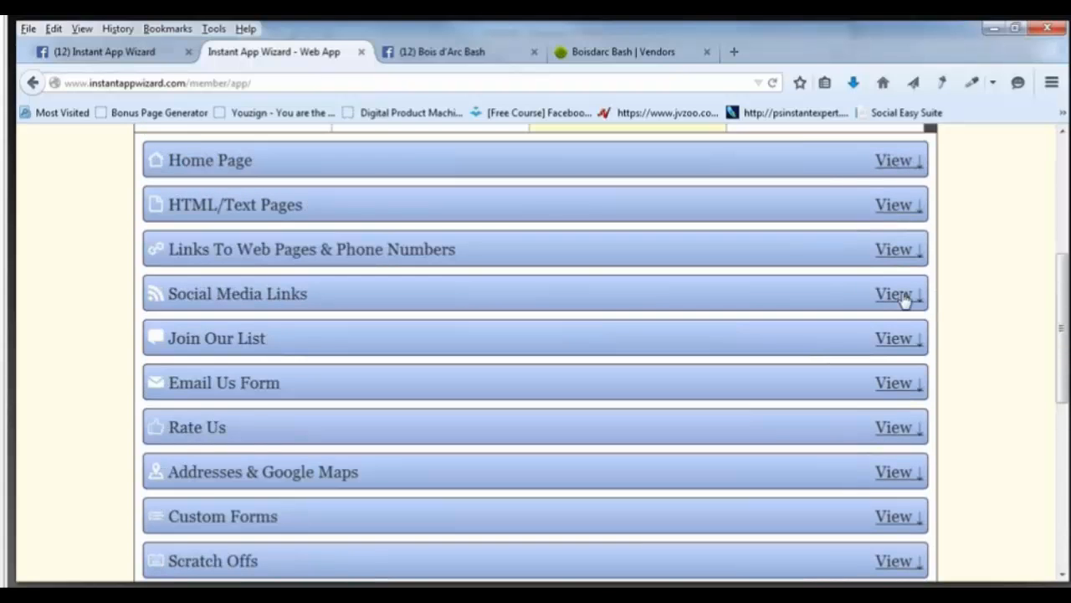
click(901, 298)
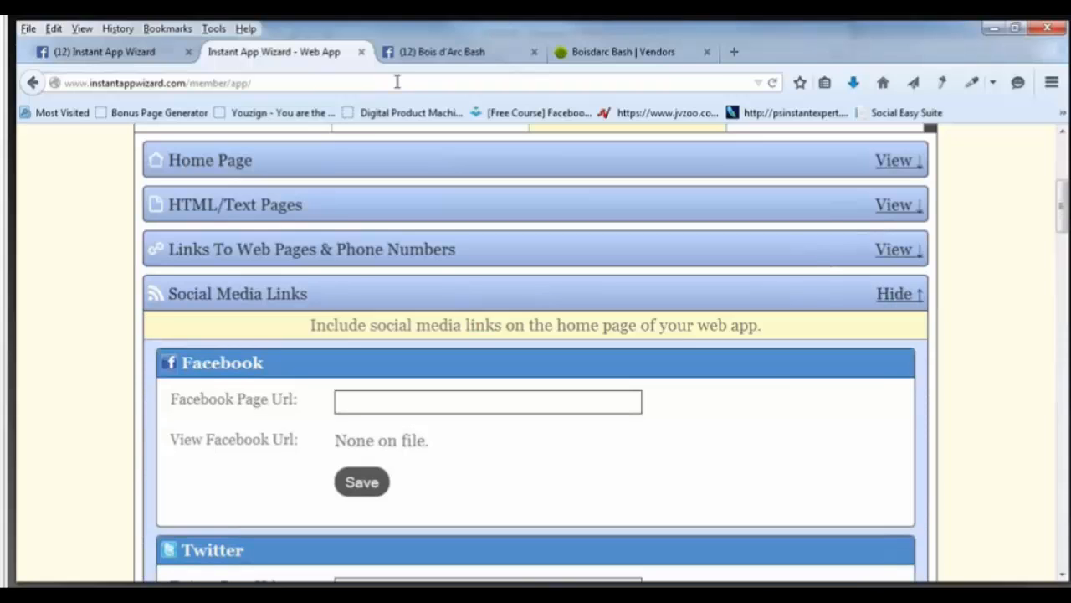
click(449, 57)
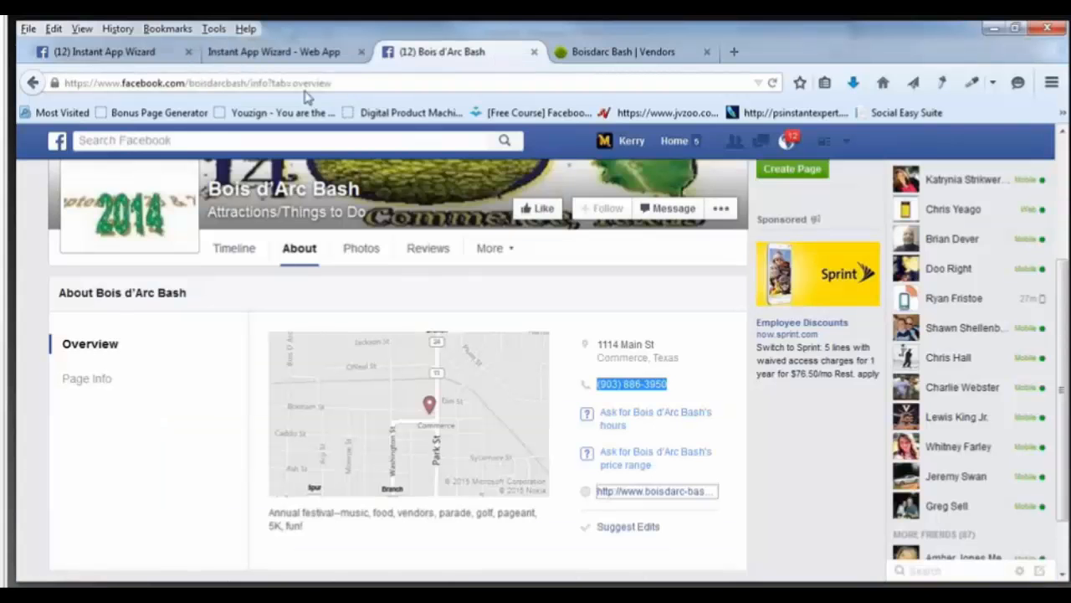
click(251, 83)
drag(251, 82, 47, 84)
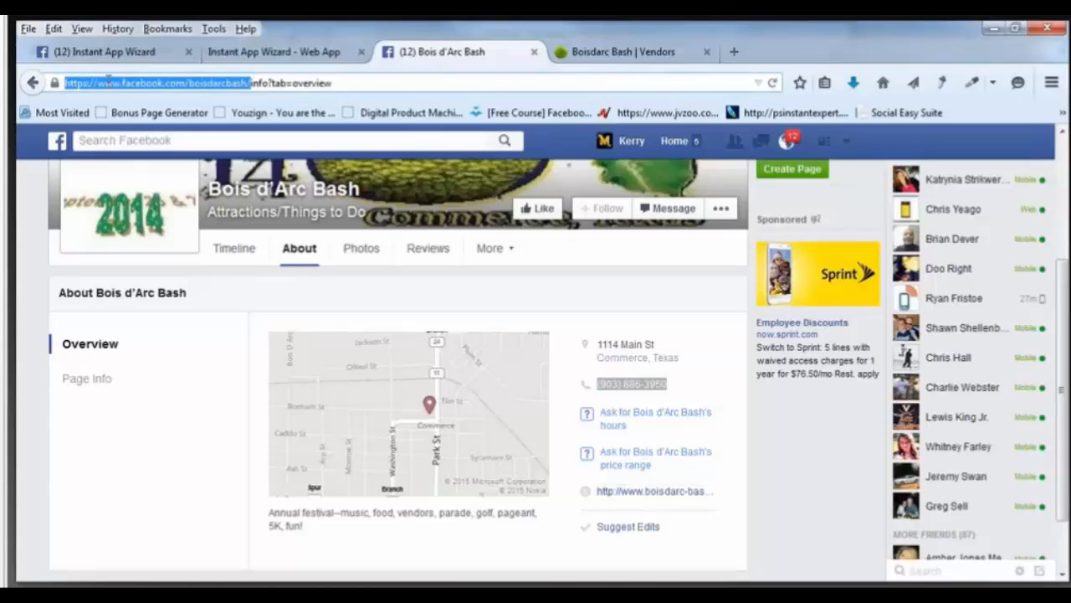
right_click(111, 84)
click(161, 137)
click(318, 53)
click(416, 399)
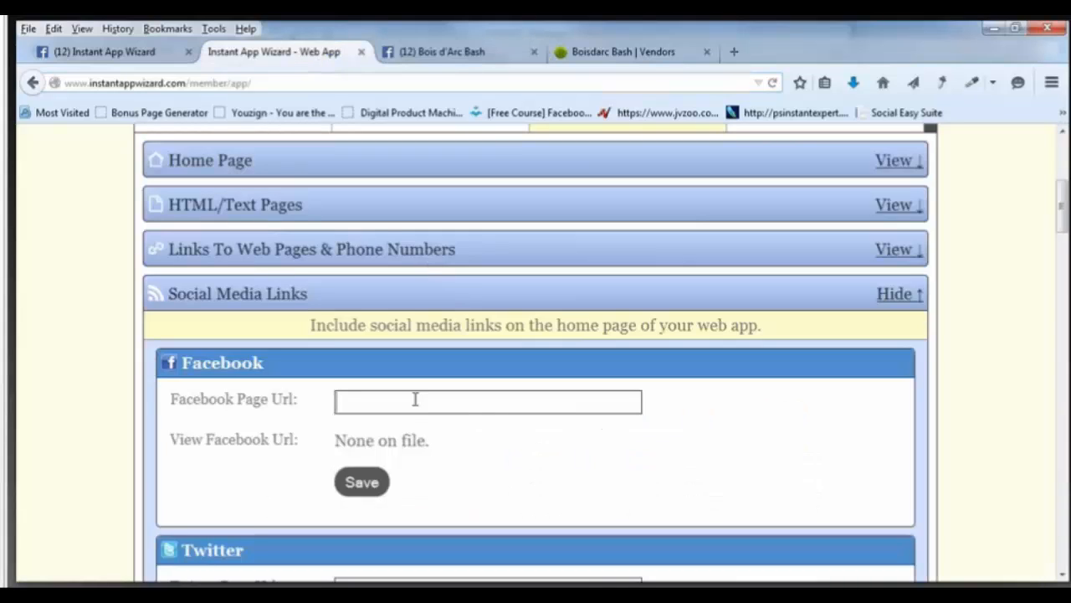
right_click(416, 399)
click(457, 472)
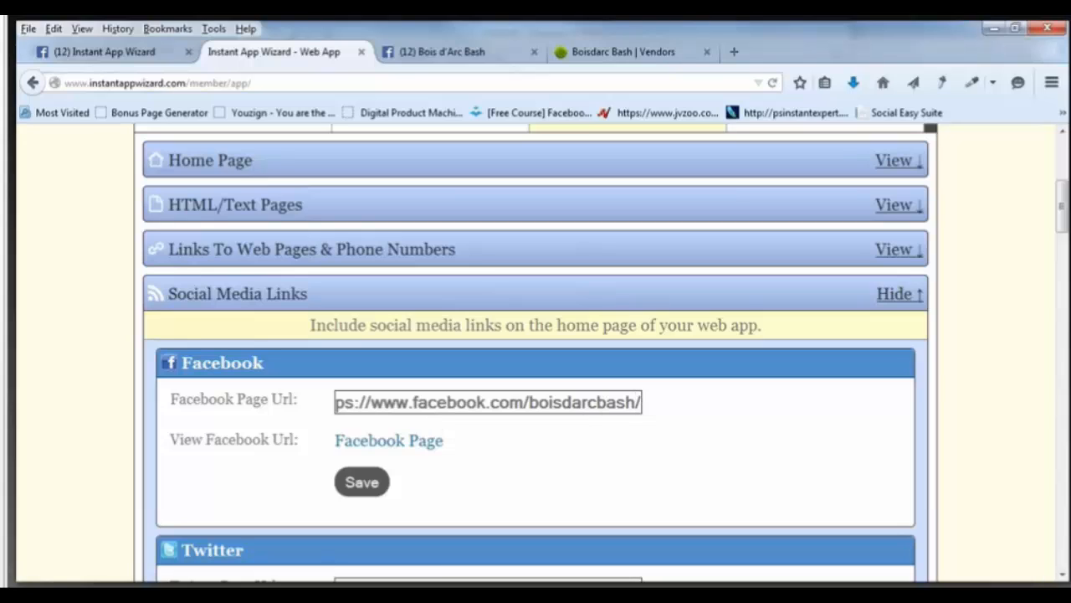
key(Left)
click(375, 483)
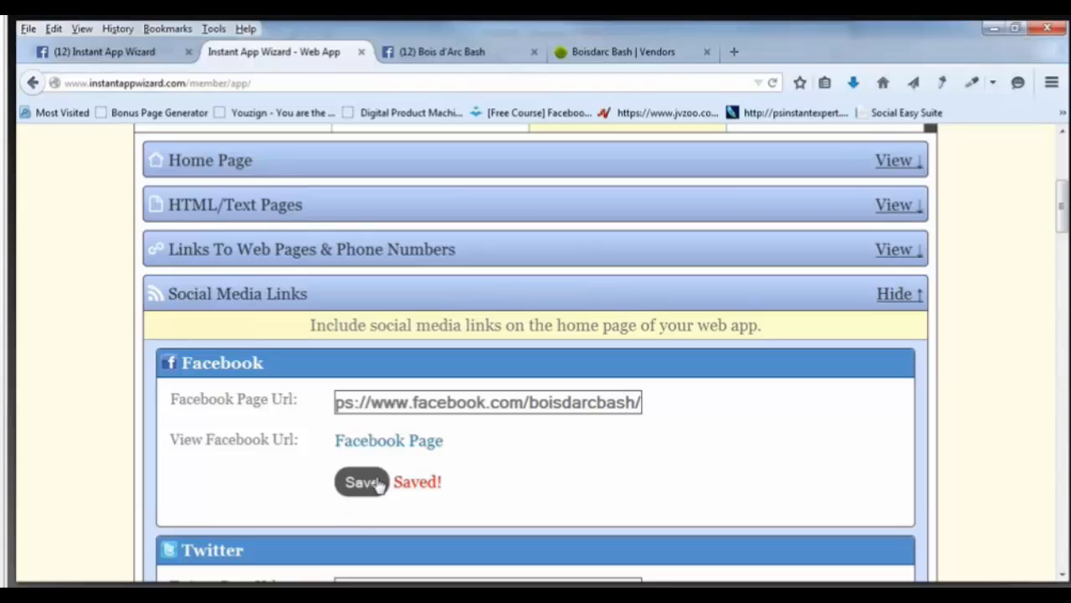
Open the Boisdarc Bash site's HOME page and scroll through its event highlights, then return to the editor.
click(590, 54)
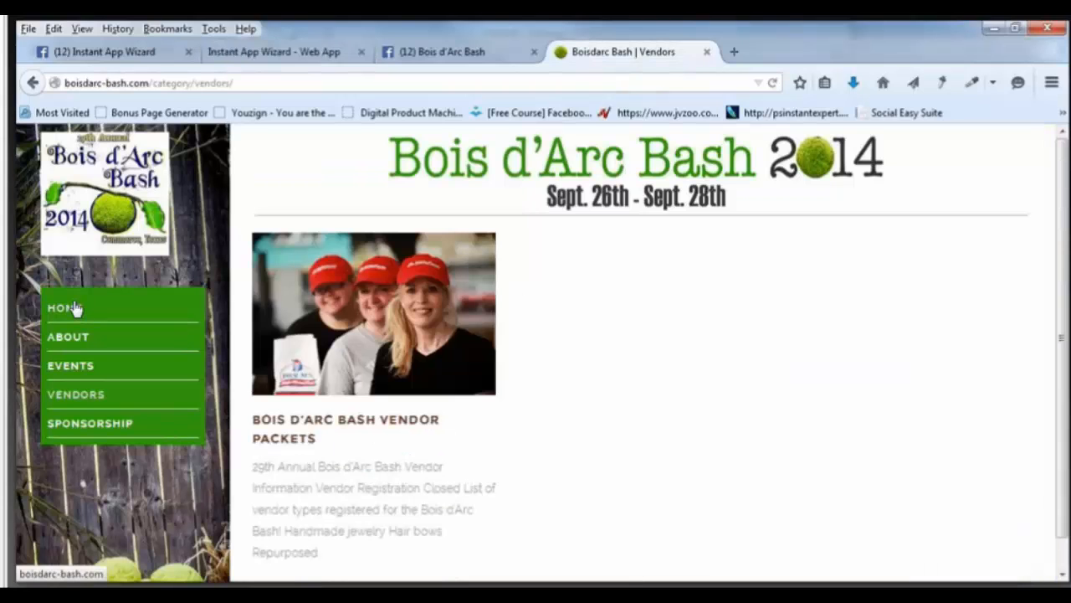
click(73, 309)
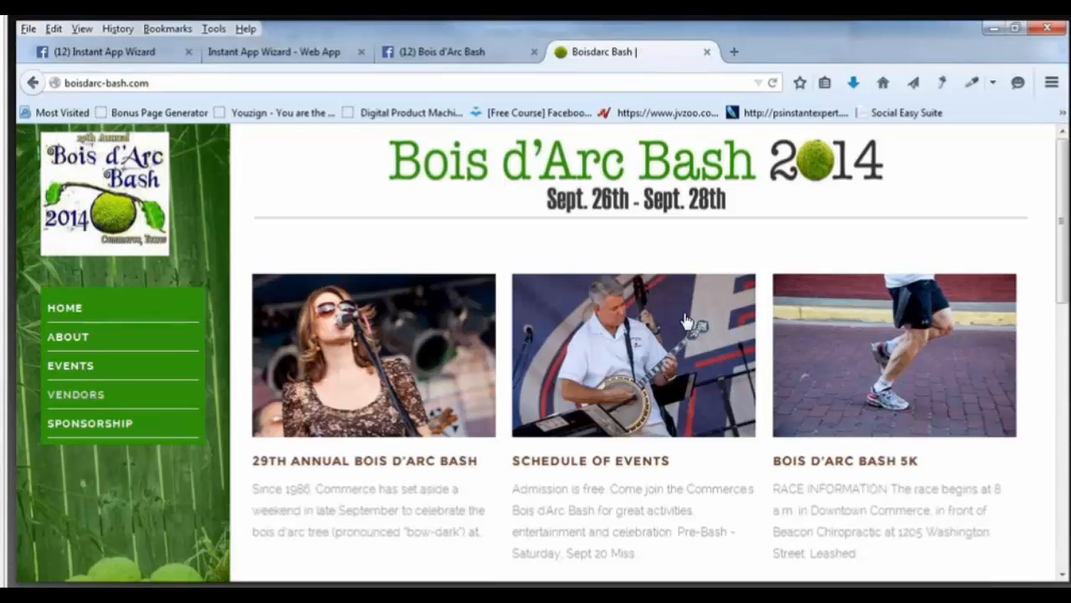
scroll(684, 321, down, 1)
scroll(685, 321, down, 10)
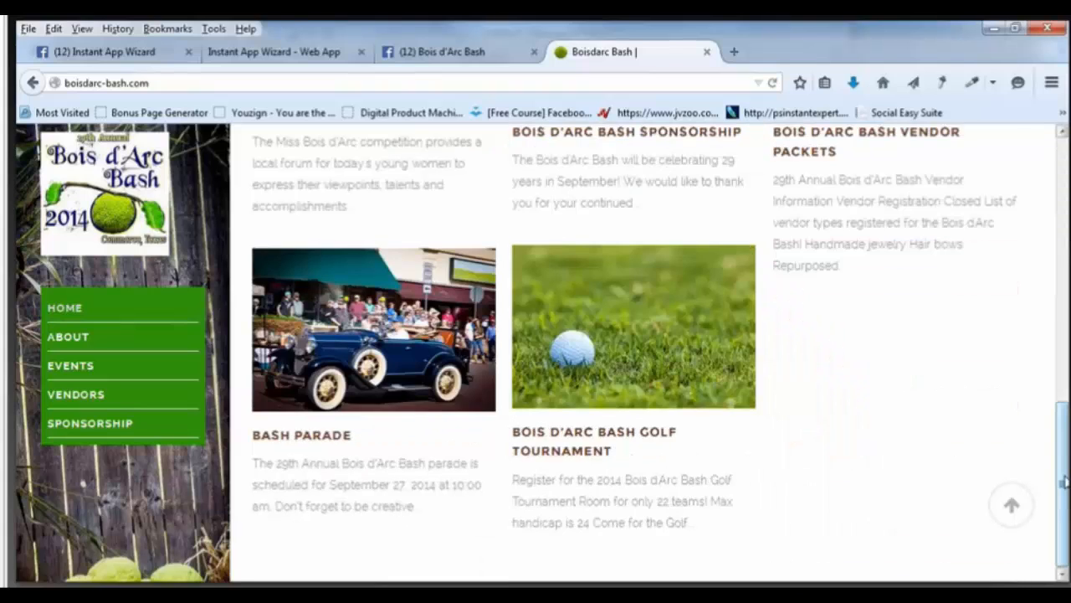
drag(1065, 481, 1064, 462)
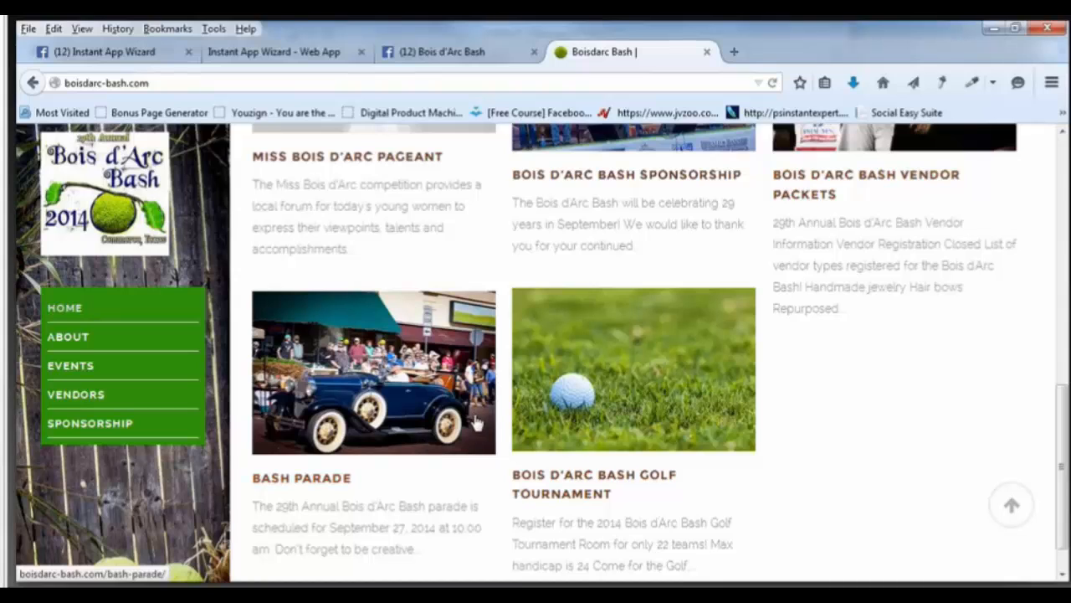
scroll(476, 422, up, 1)
scroll(476, 423, up, 4)
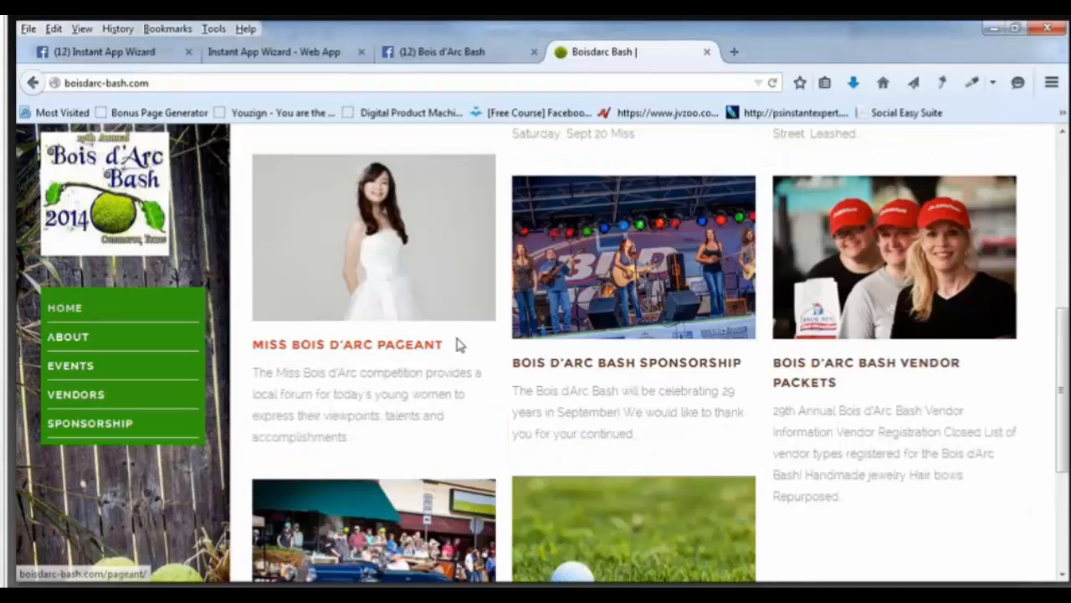
scroll(435, 326, up, 10)
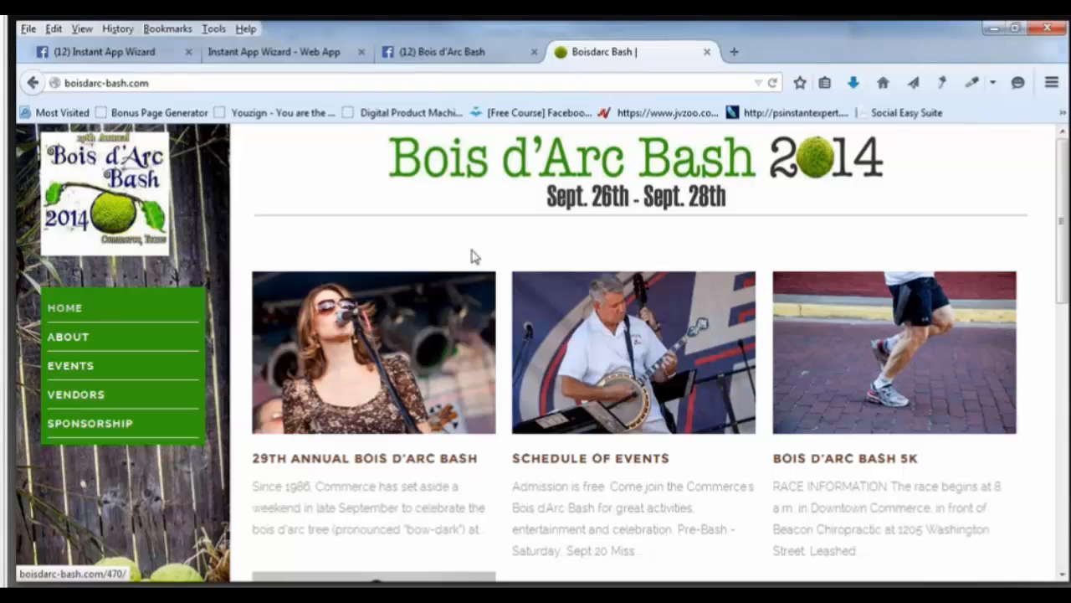
click(323, 57)
Save the Facebook page link again.
click(360, 484)
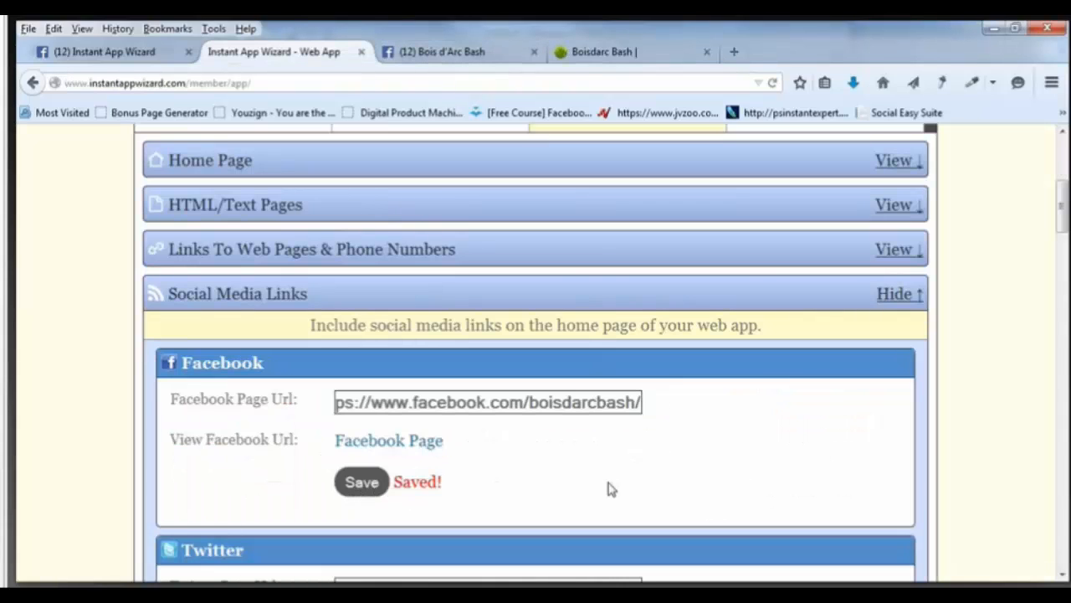
scroll(609, 483, down, 2)
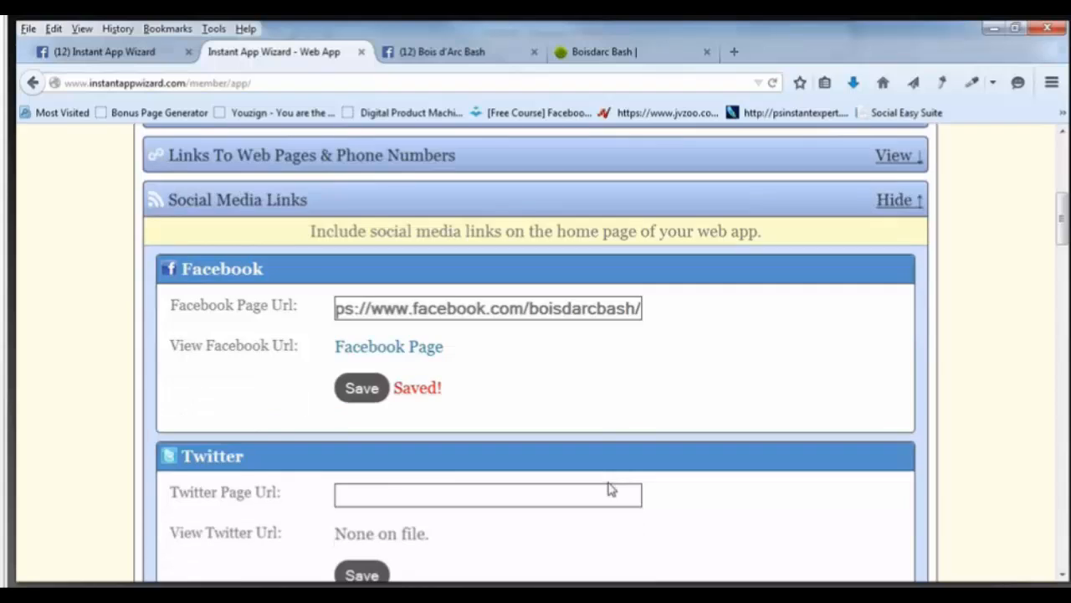
scroll(721, 465, up, 3)
scroll(722, 464, up, 1)
Collapse Social Media Links and expand the Join Our List settings.
click(892, 389)
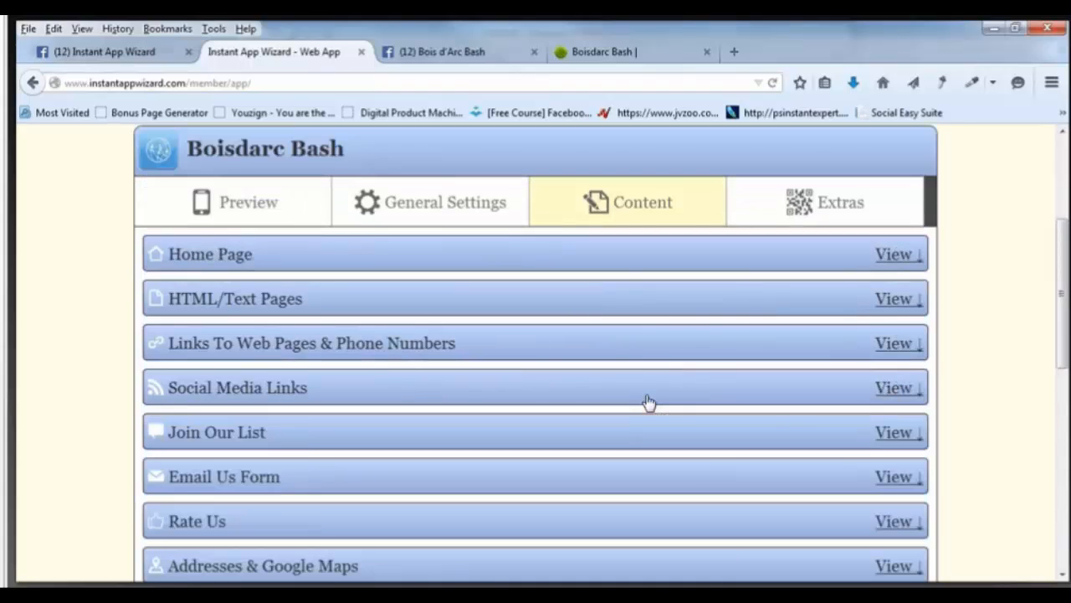
scroll(649, 403, down, 4)
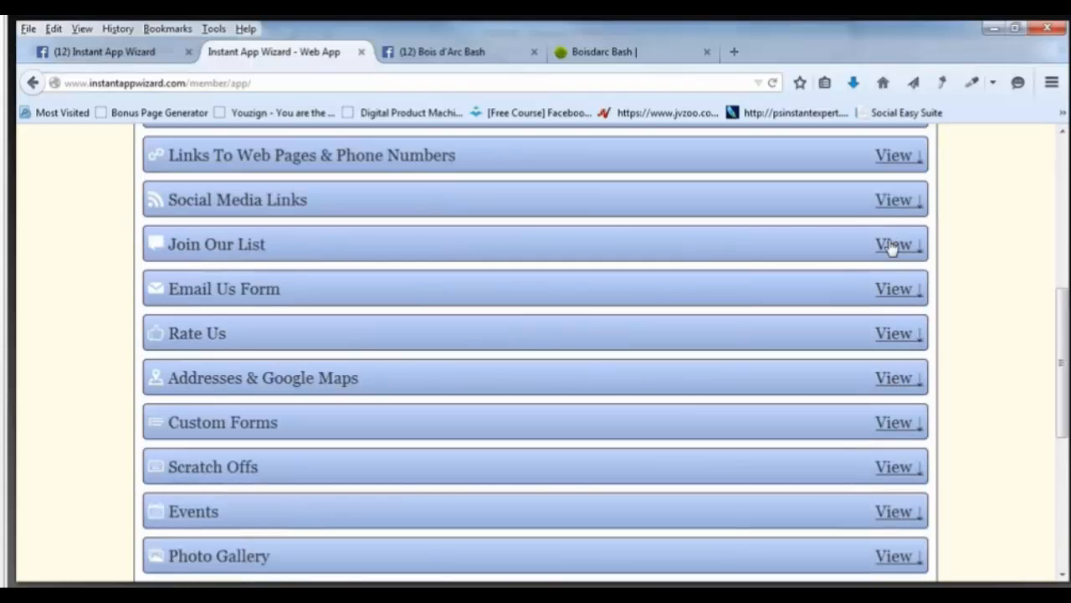
click(894, 243)
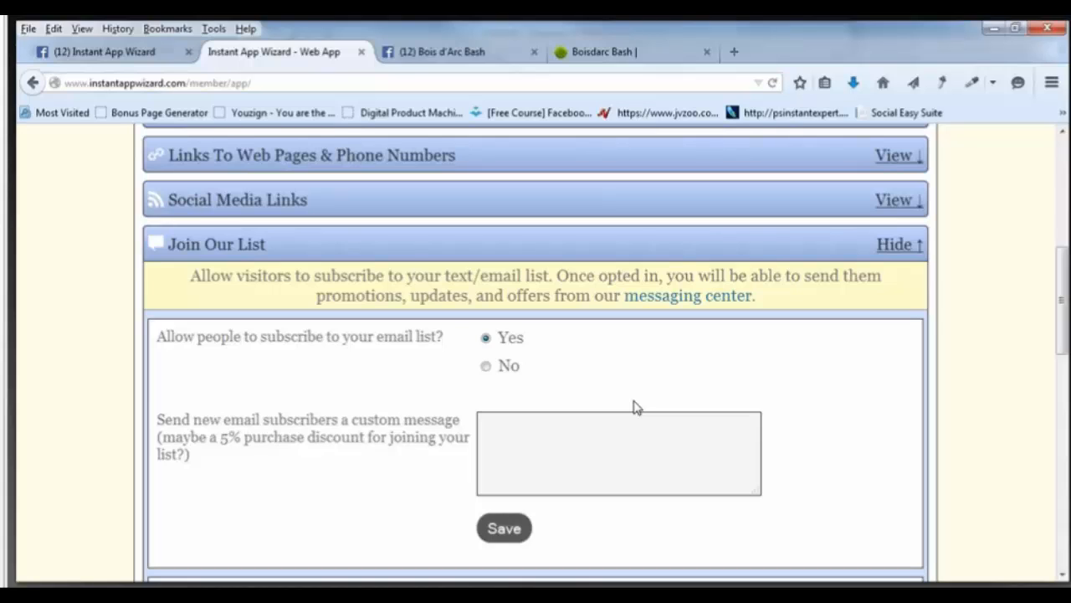
Enter 'Thank you for joining the BoisDarc Bash Event List' as the welcome message, fixing 'THank'.
click(569, 450)
text(THank yo)
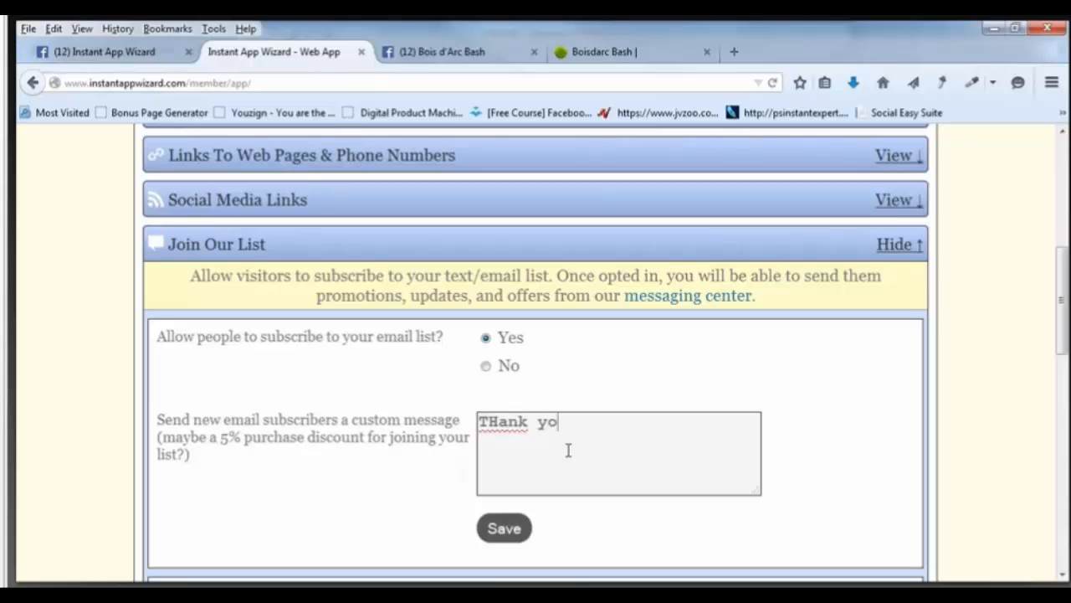
text(u for join)
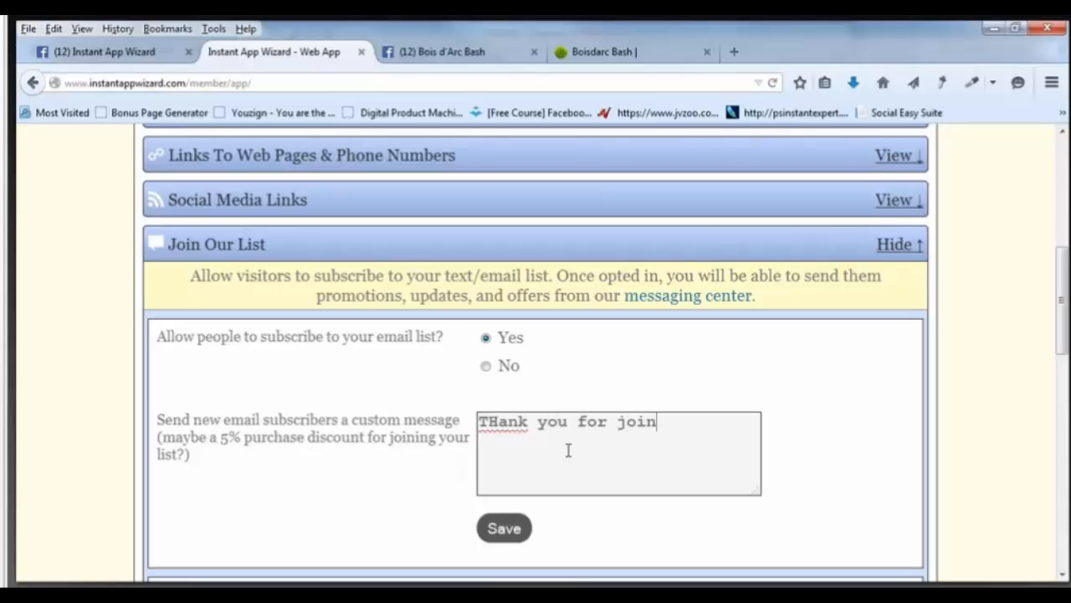
text(ing the B)
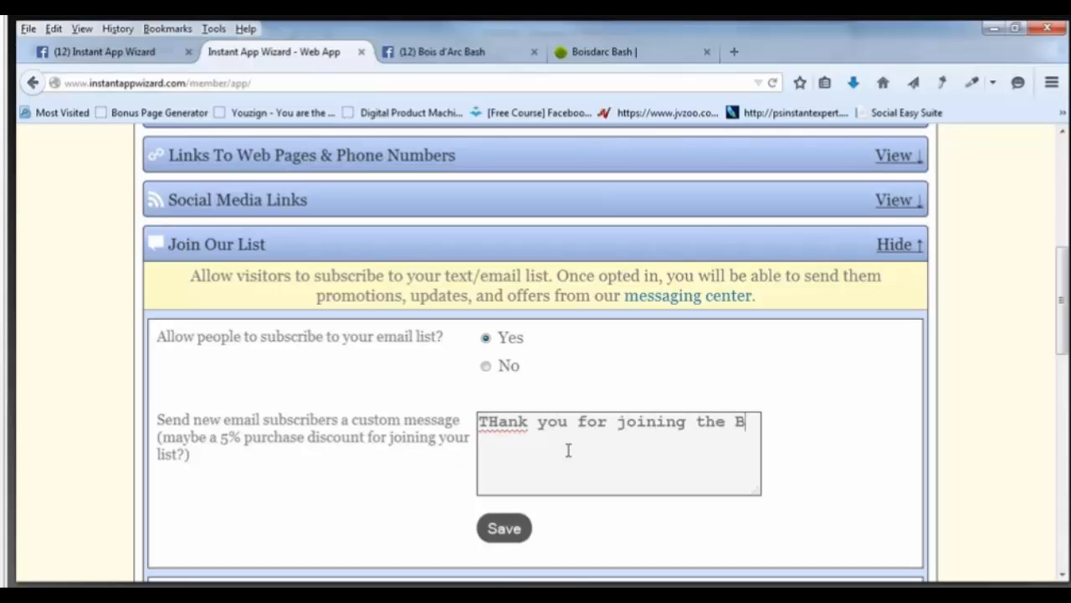
text(oisDa)
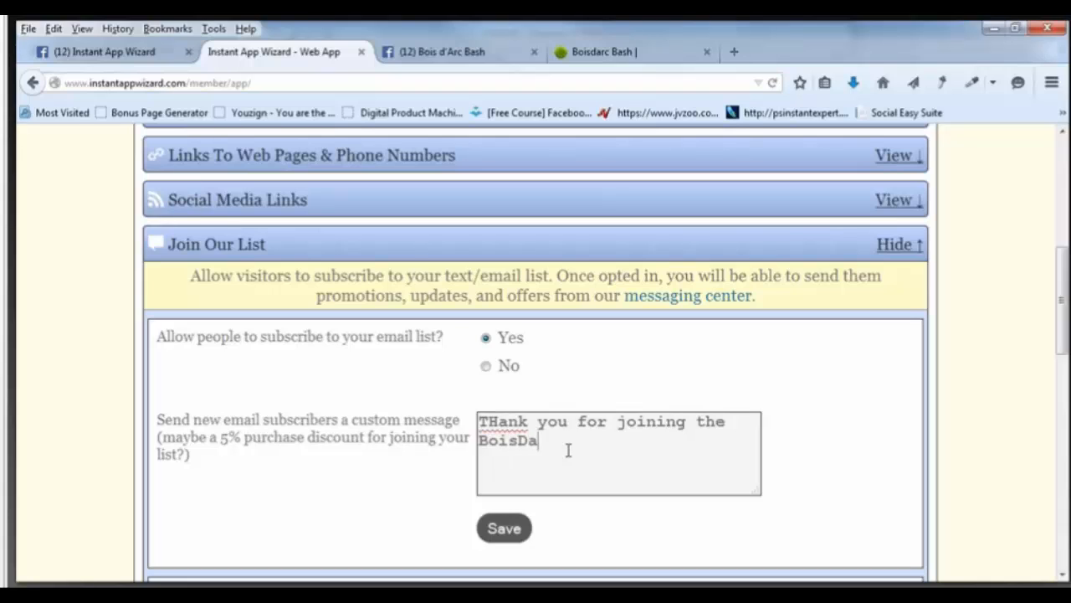
text(rc Bash Event )
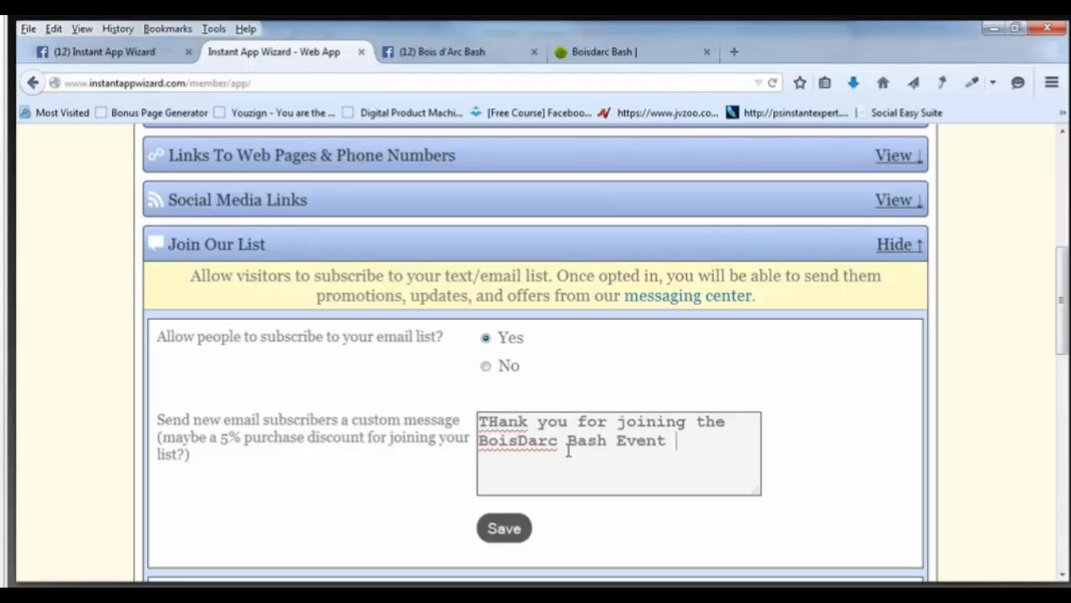
text(List)
key(Left)
key(Left)
key(Left)
key(Left)
key(Left)
key(Left)
key(Left)
key(Left)
key(Left)
key(Left)
key(Left)
key(Left)
key(Left)
key(Left)
key(Left)
key(Left)
key(Left)
key(Left)
key(Left)
key(Left)
key(Left)
key(Left)
key(Up)
key(BackSpace)
text(h)
Append '. We will keep you up to date with all the current events' and save.
key(Down)
key(Right)
key(Right)
key(Right)
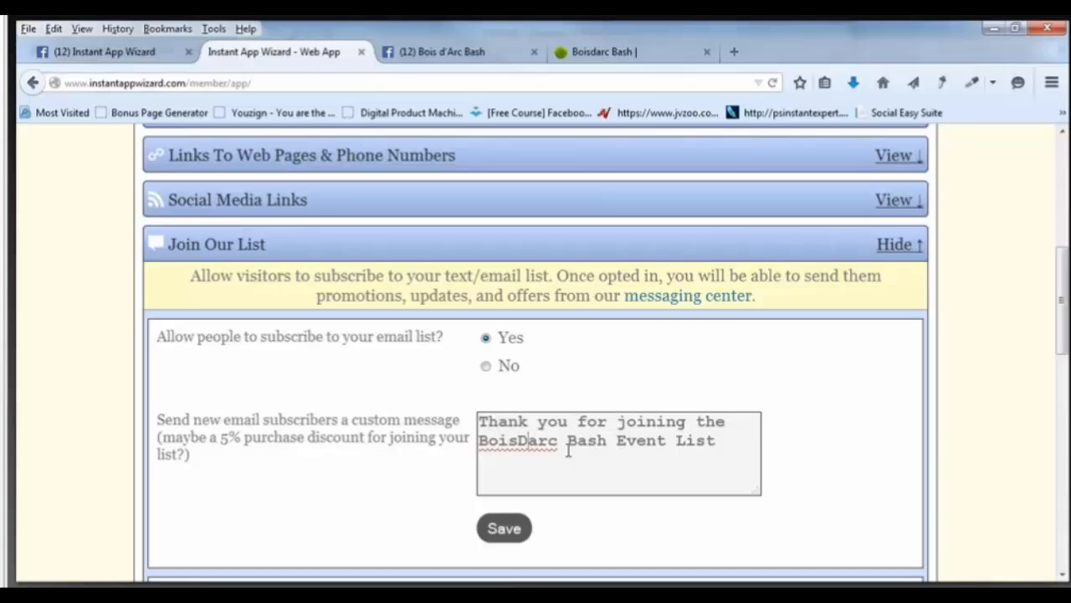
key(Right)
key(Right)
key(Right)
key(Right)
key(Right)
key(Right)
key(Right)
key(Right)
key(Right)
key(Right)
key(Right)
key(Right)
key(Right)
key(Right)
key(Right)
key(Right)
key(Right)
key(Right)
key(Right)
text(. We will keep you up )
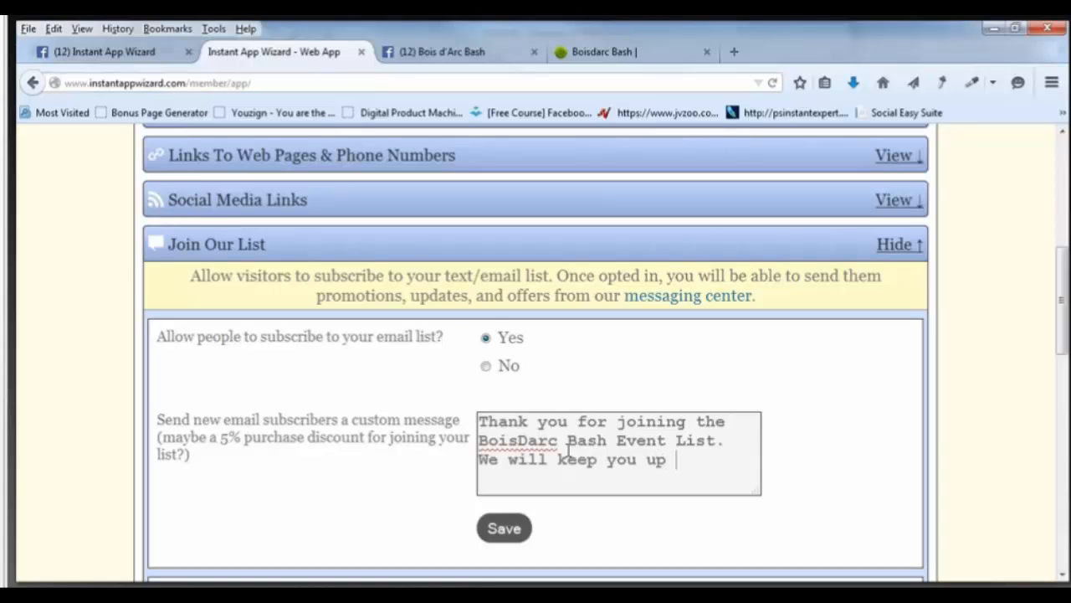
text(to date wi)
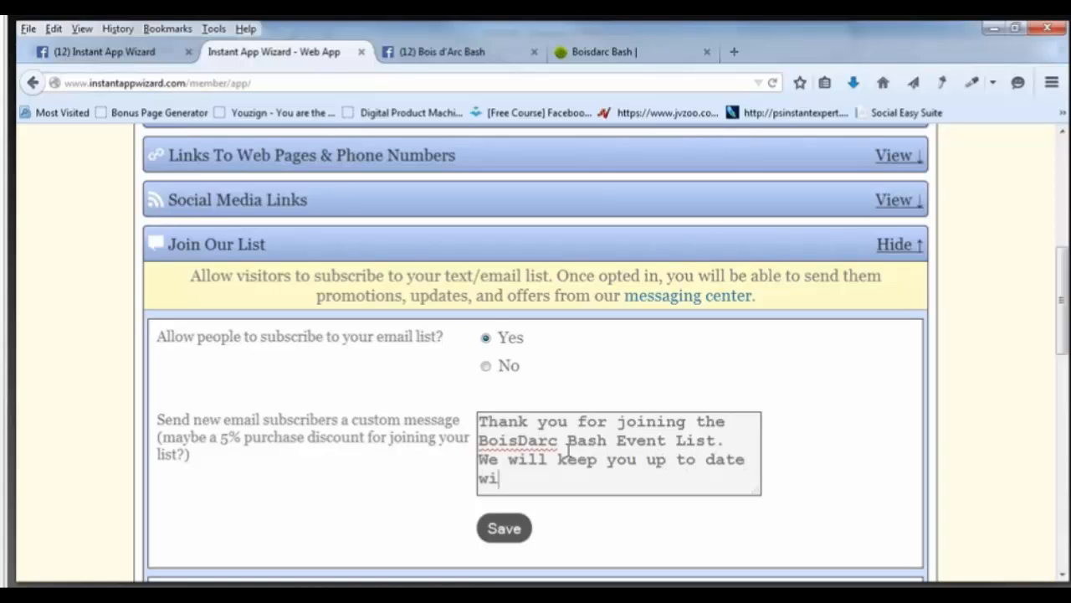
text(th all the s)
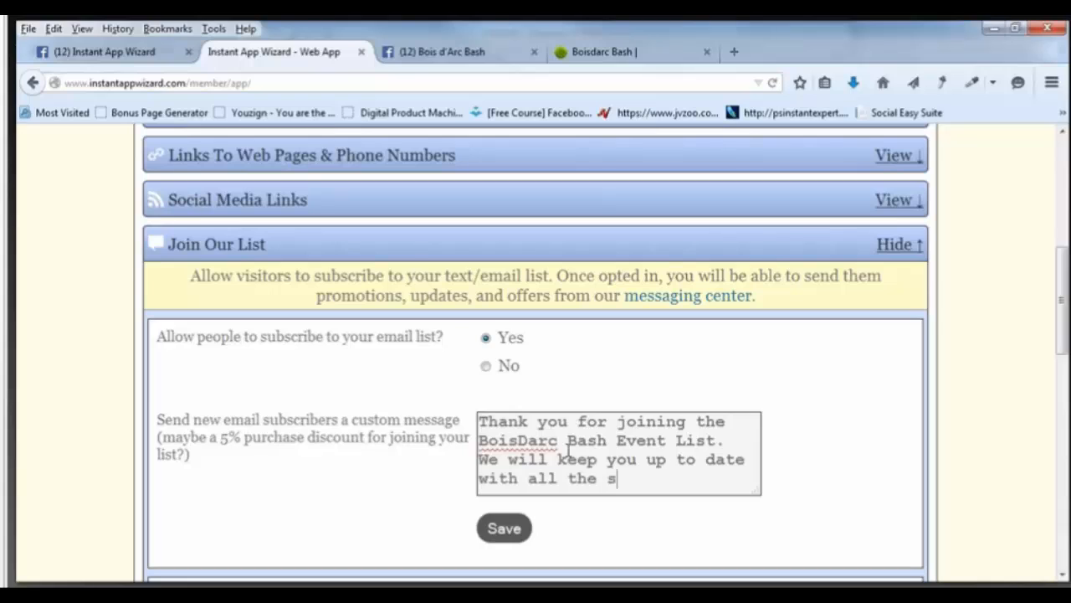
key(BackSpace)
text(current events)
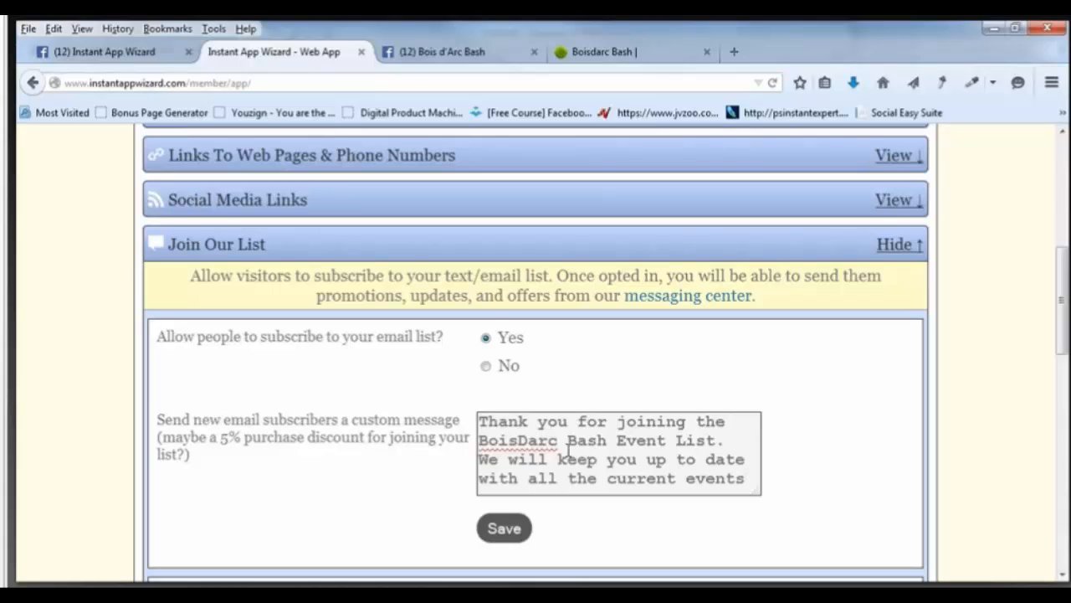
click(497, 534)
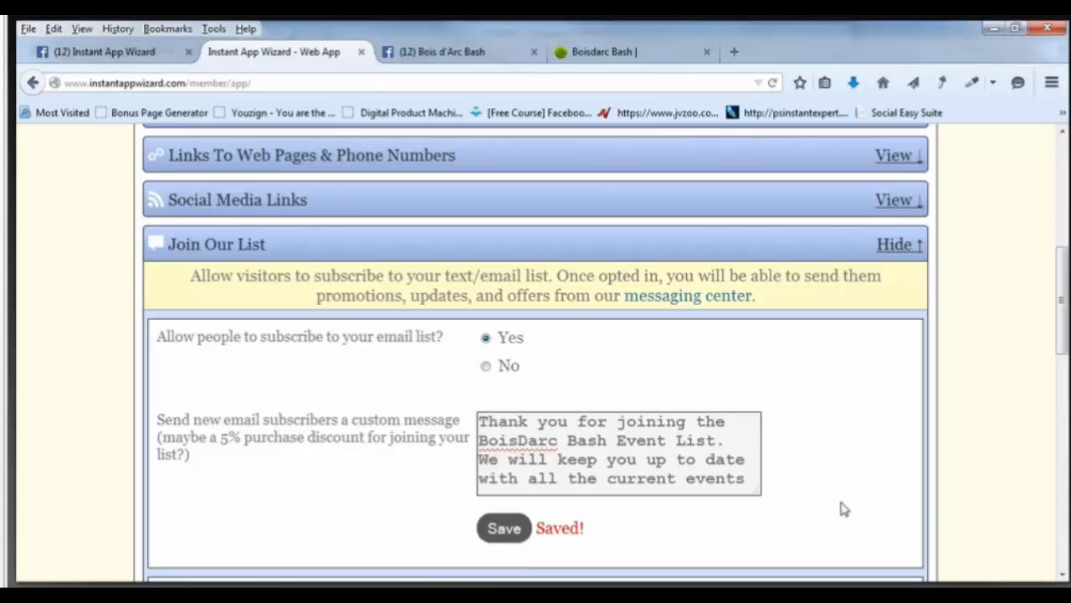
scroll(841, 508, down, 3)
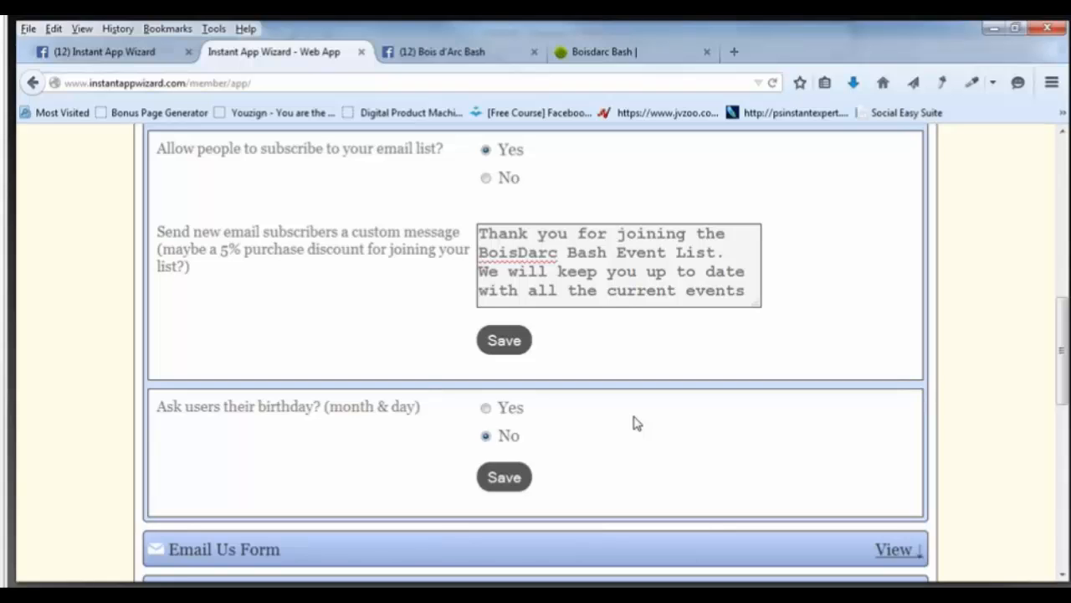
Turn on asking users' birthdays and type a Chamber Of Commerce free-drink birthday message.
click(488, 410)
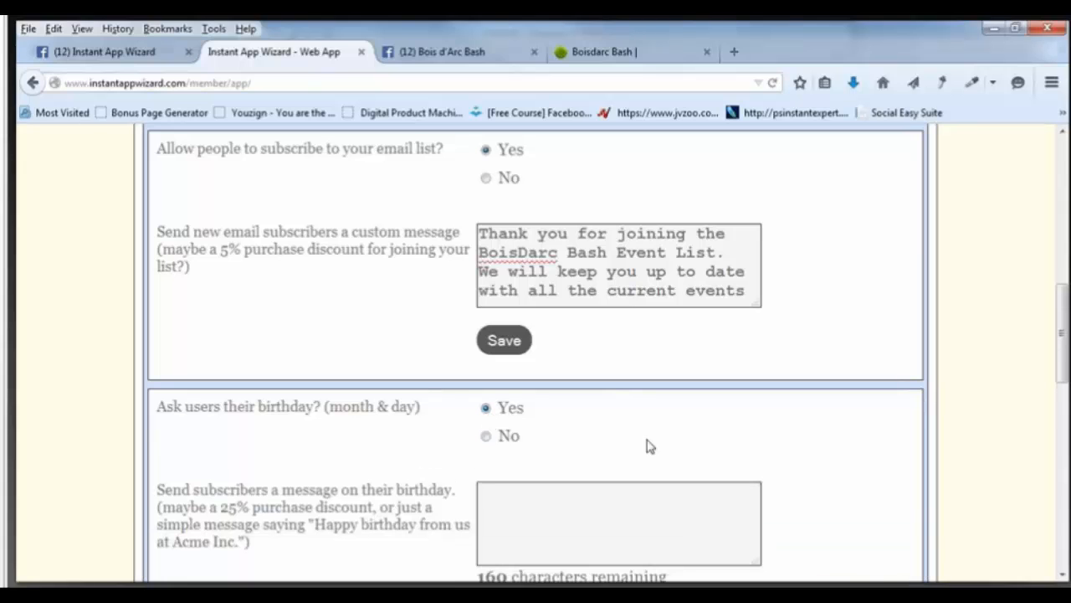
scroll(649, 446, down, 2)
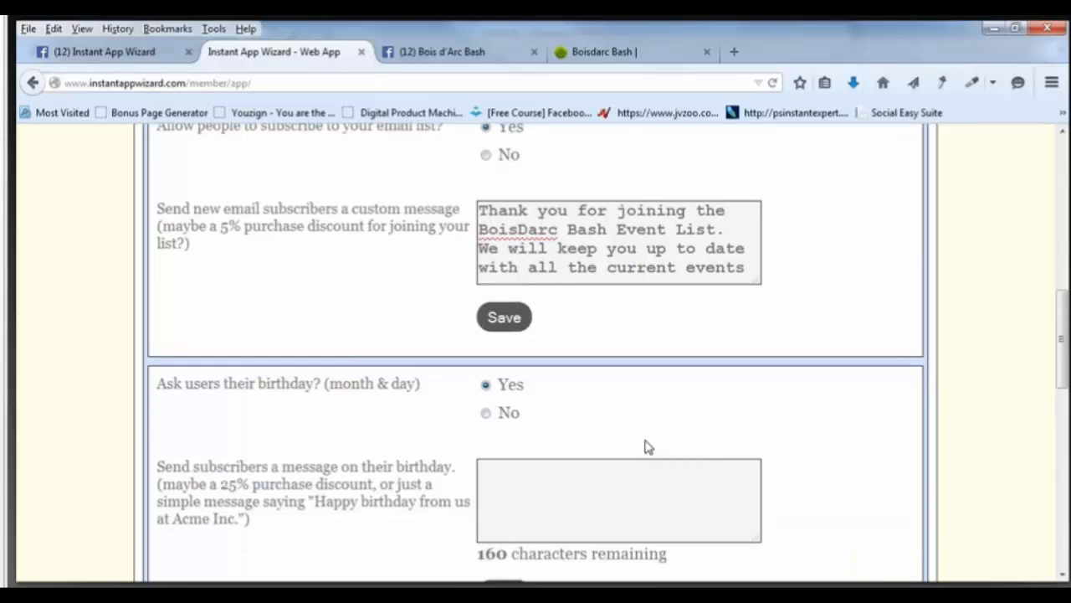
click(502, 402)
text(Happy )
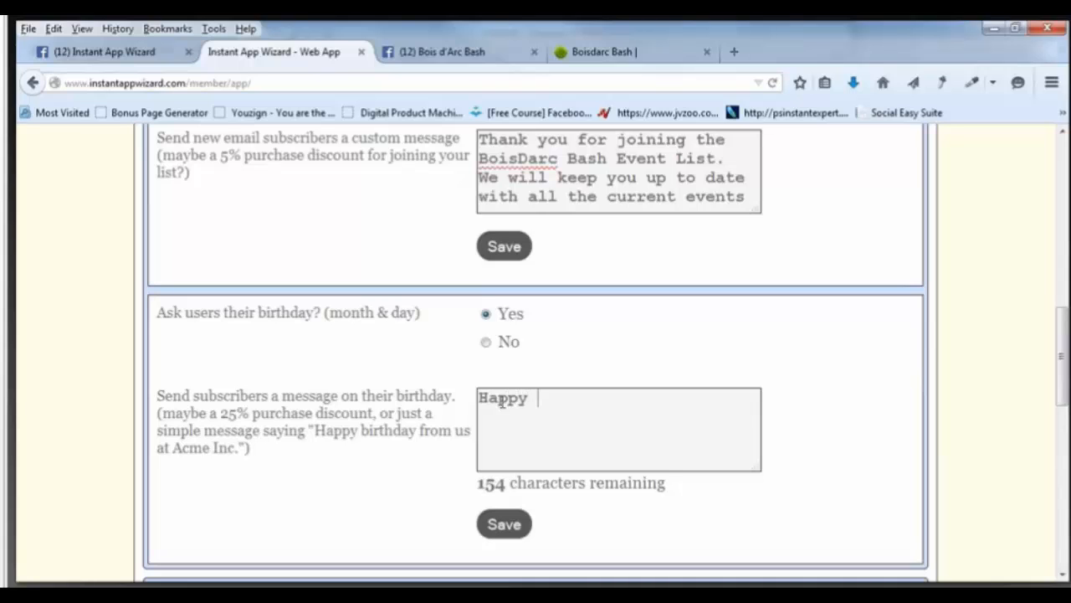
text(Bitrt)
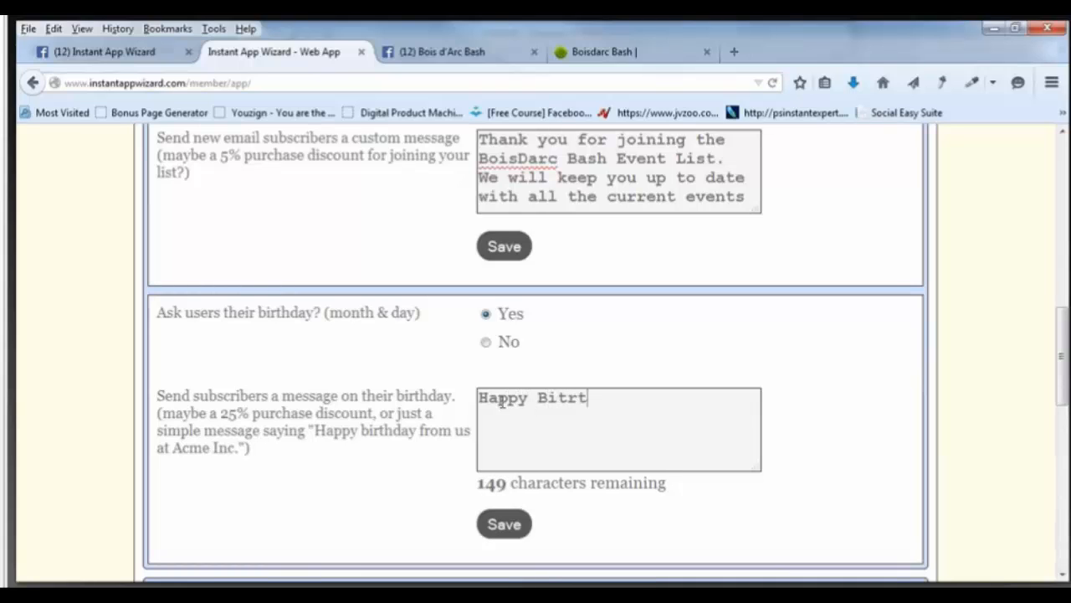
text(hday from th)
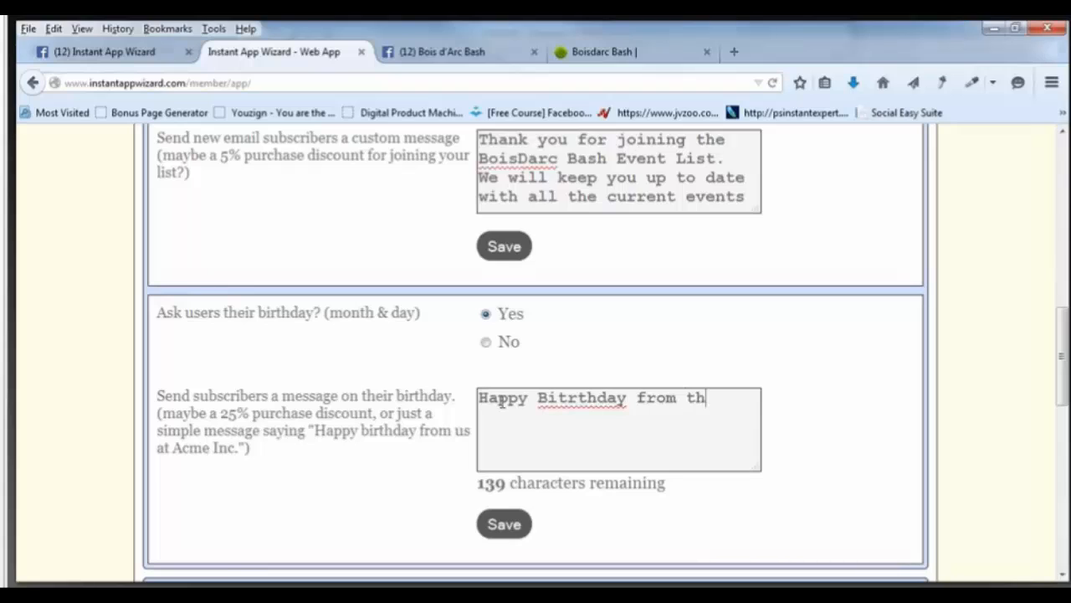
text(e Cahmber )
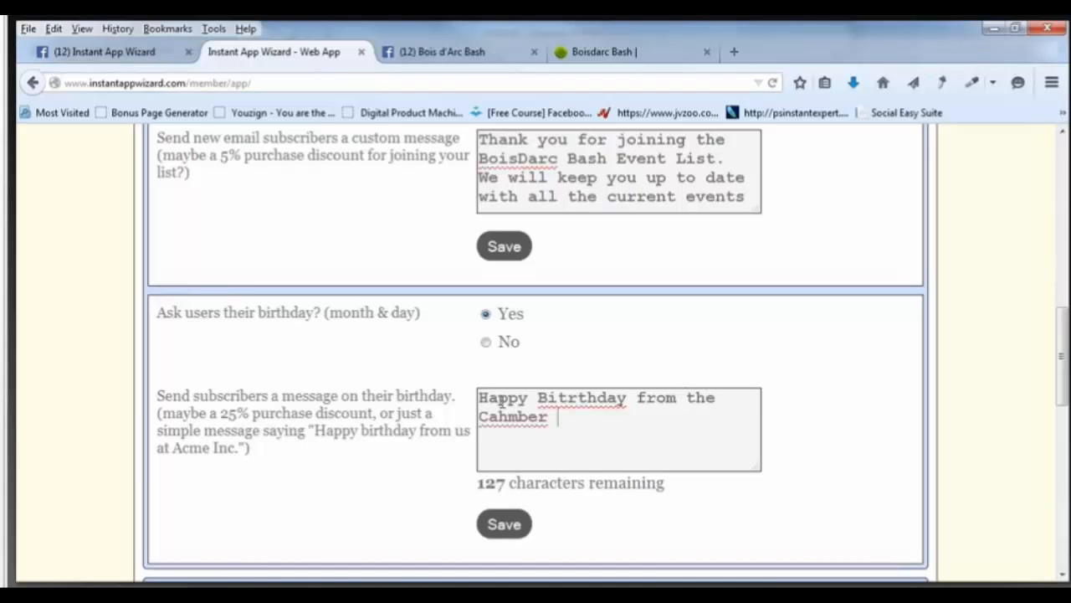
text(Of Commerce )
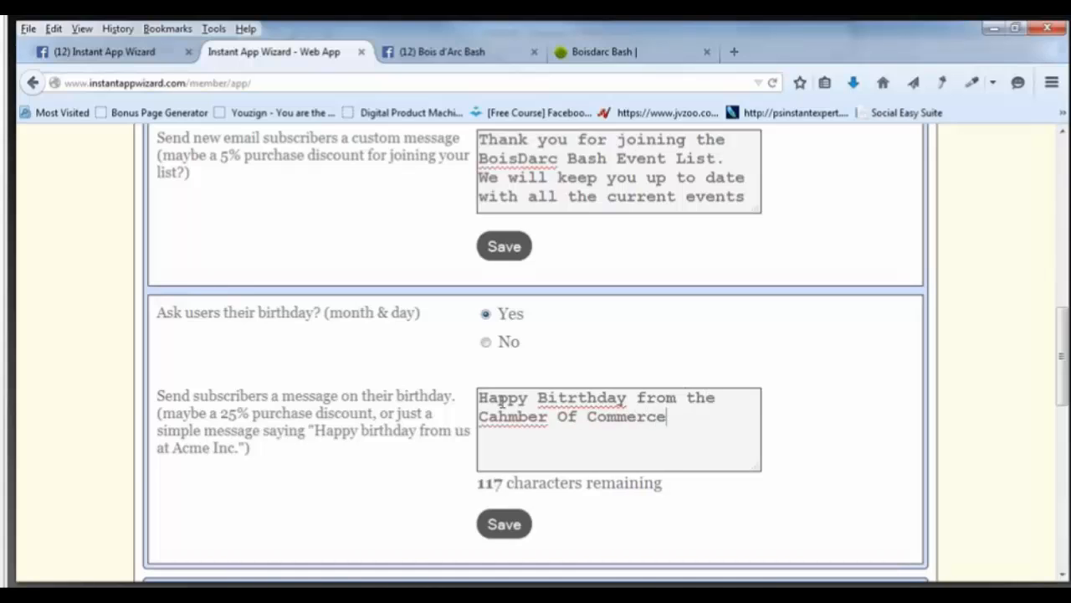
text(Stop )
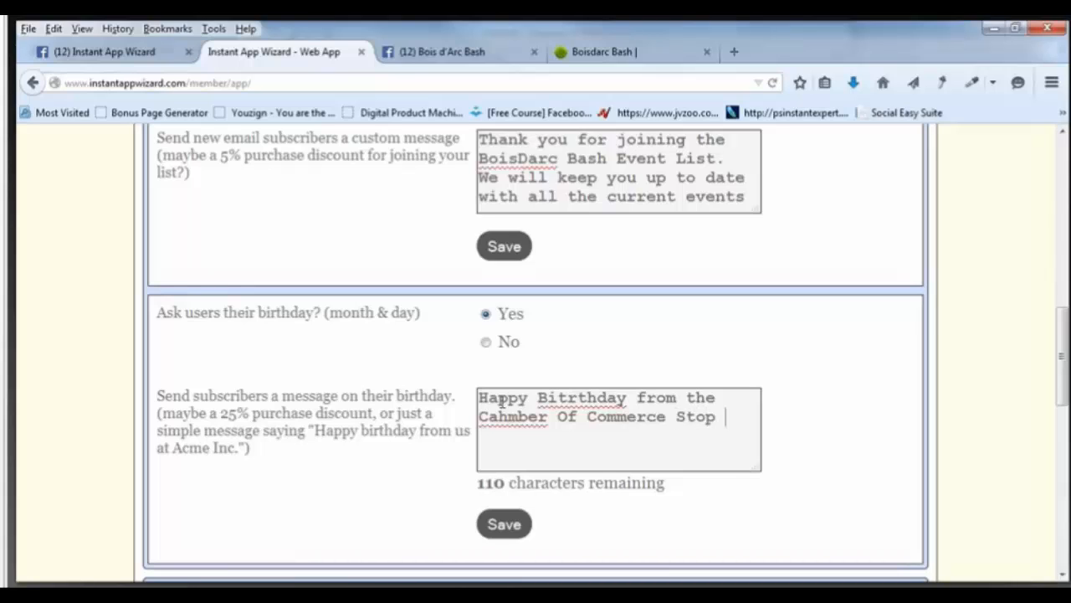
text(for)
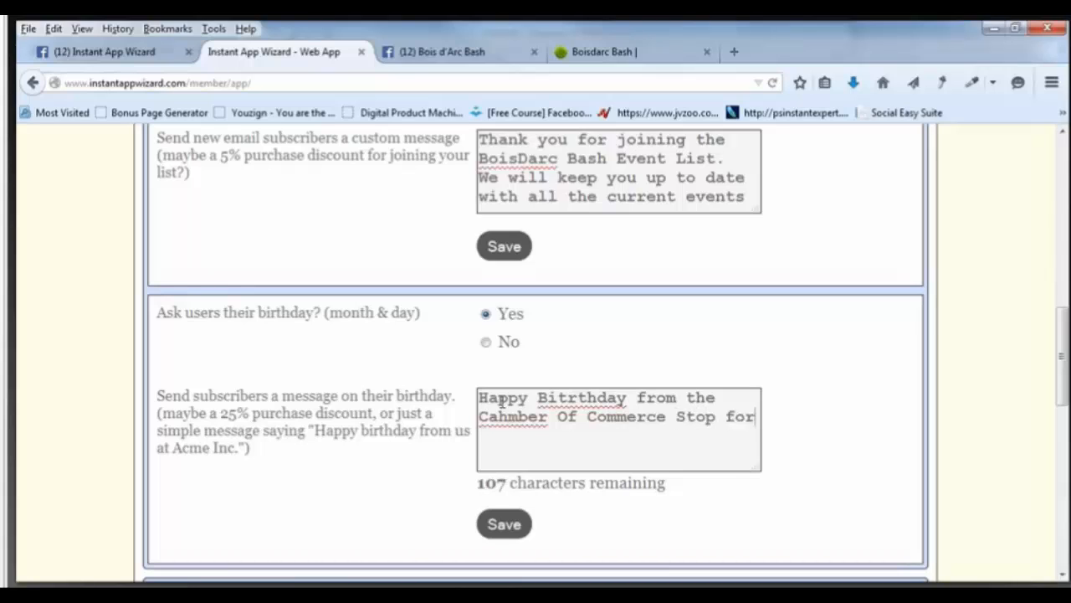
key(BackSpace)
key(BackSpace)
key(BackSpace)
key(BackSpace)
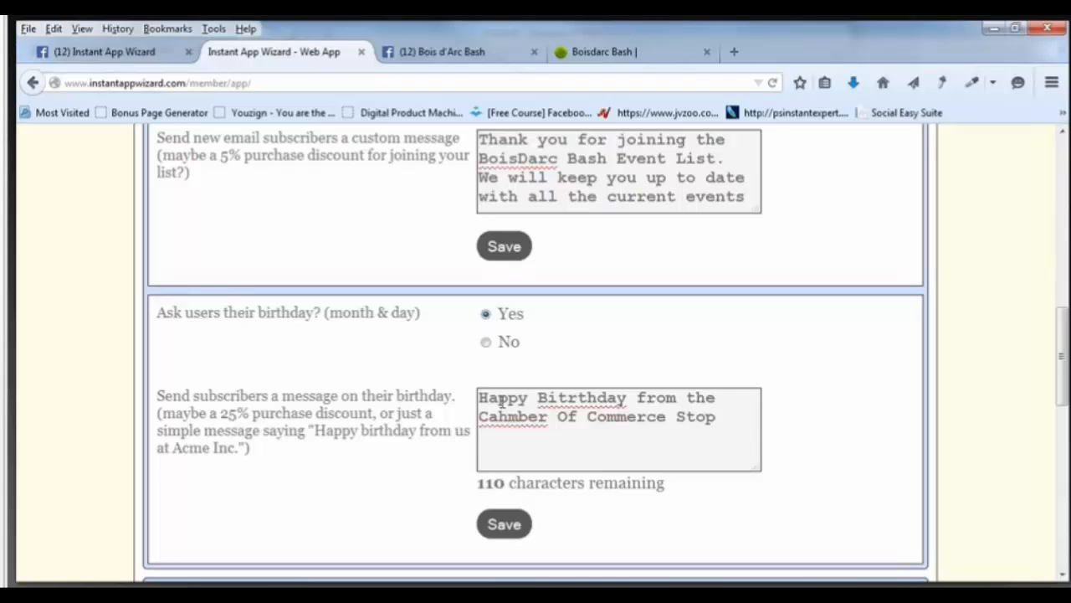
text(by for a fr)
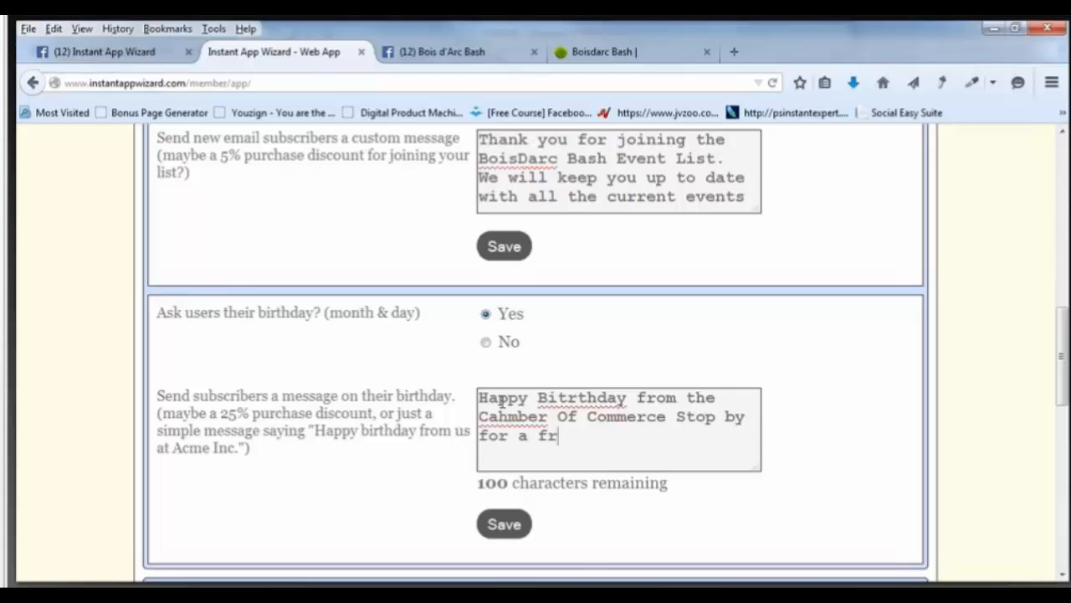
text(ee )
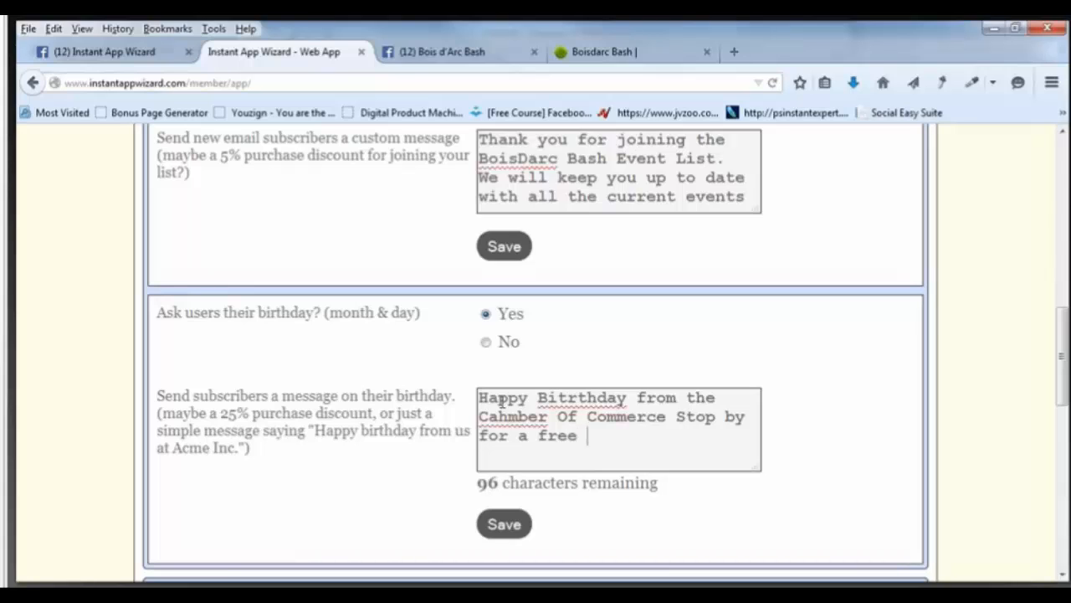
text(drink on )
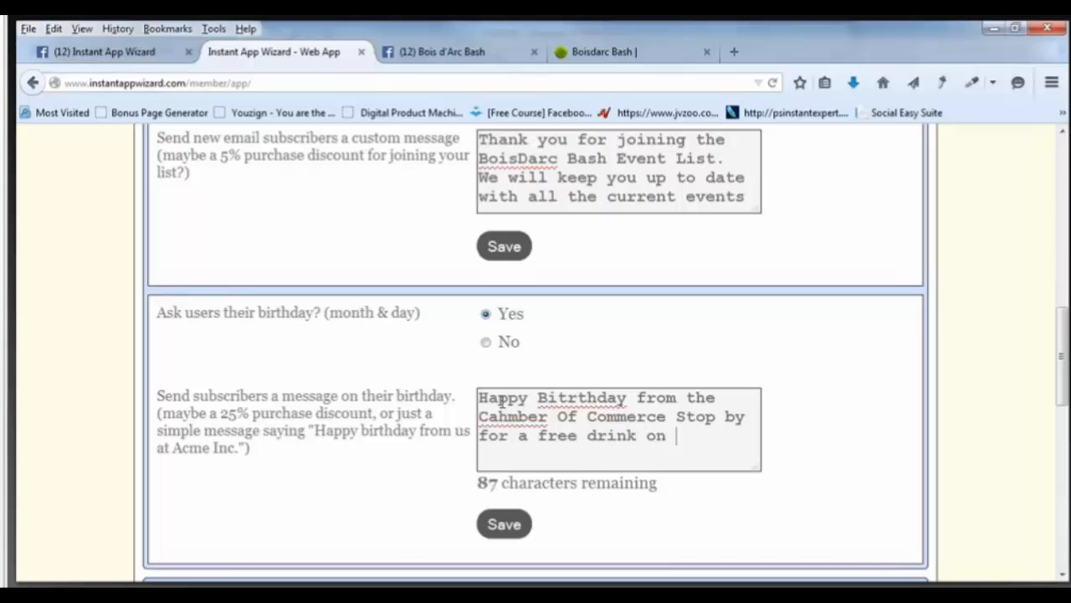
text(us)
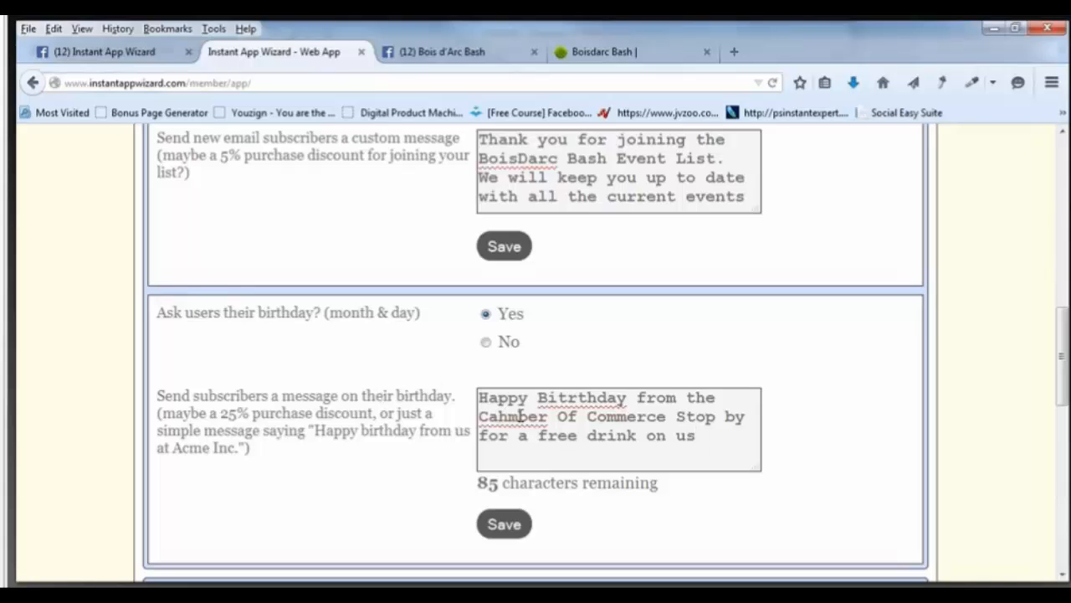
Fix the typos so the message reads 'Chamber' and 'Birthday'.
click(520, 416)
key(BackSpace)
key(Right)
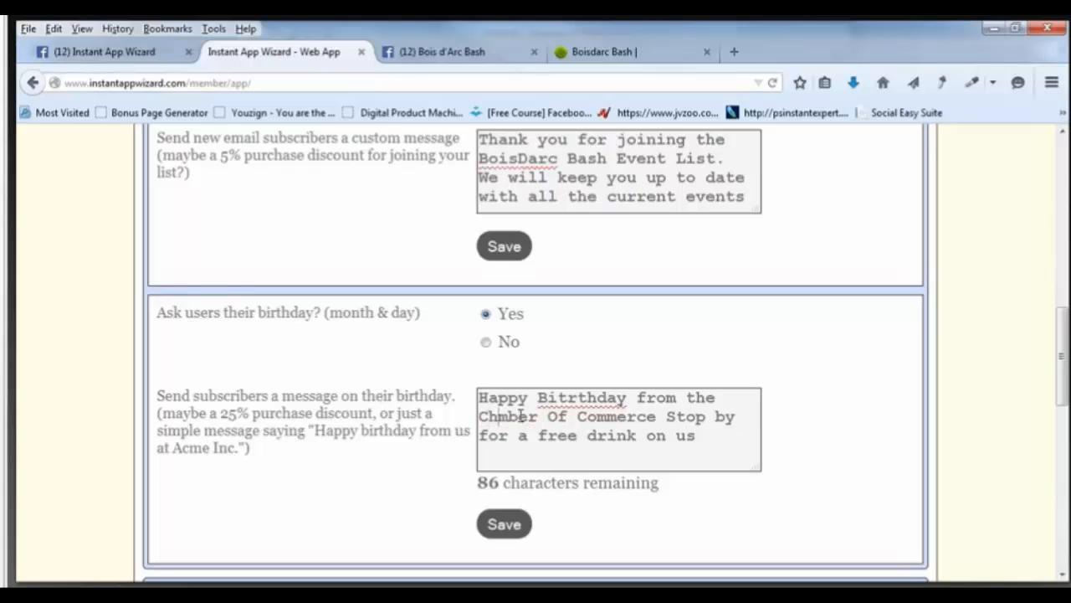
text(a)
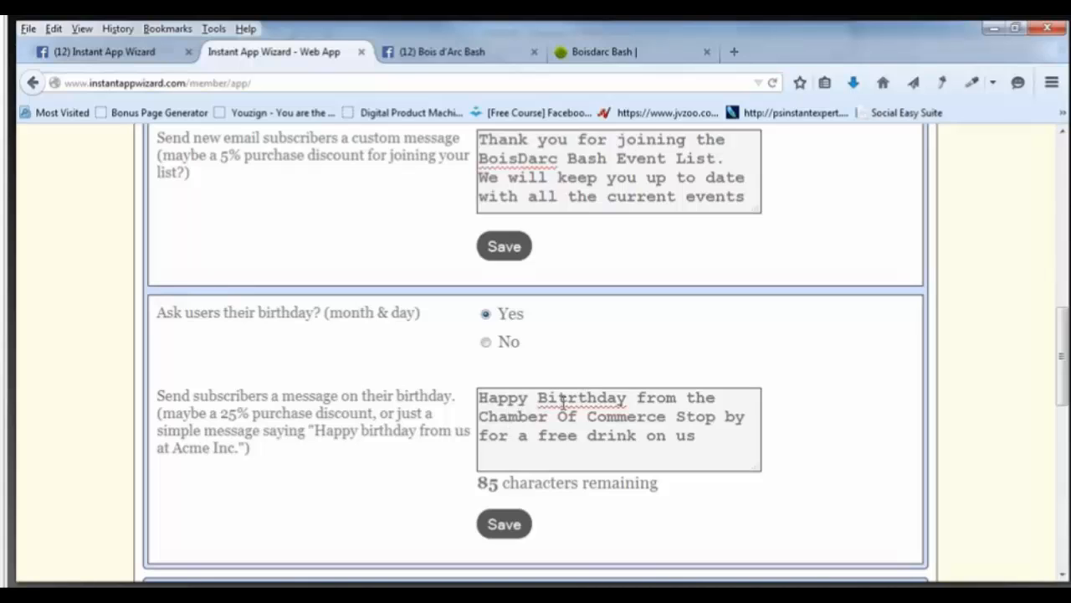
drag(560, 402, 569, 400)
key(BackSpace)
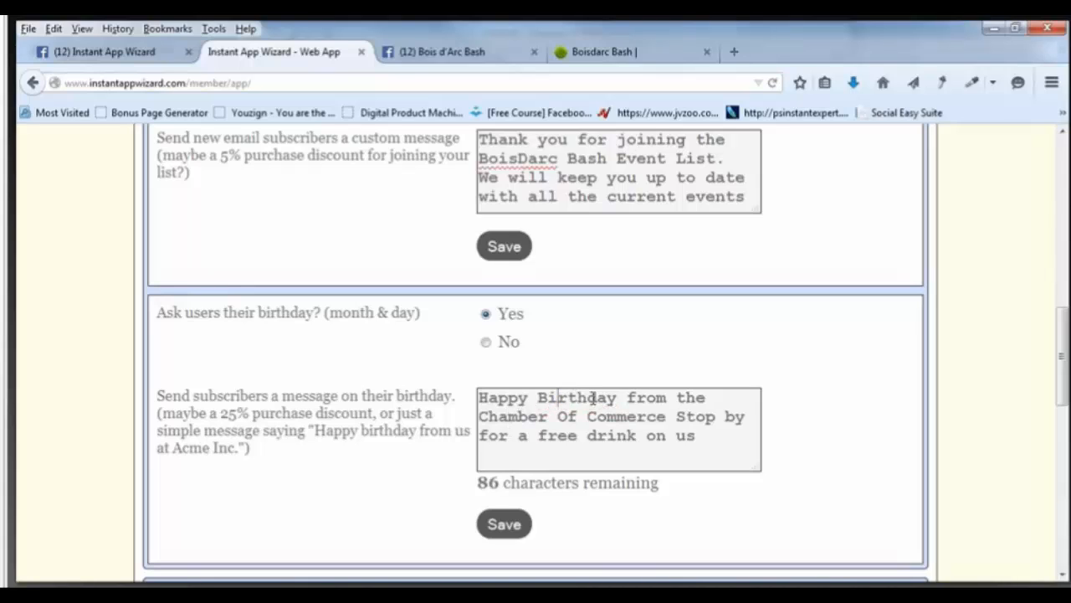
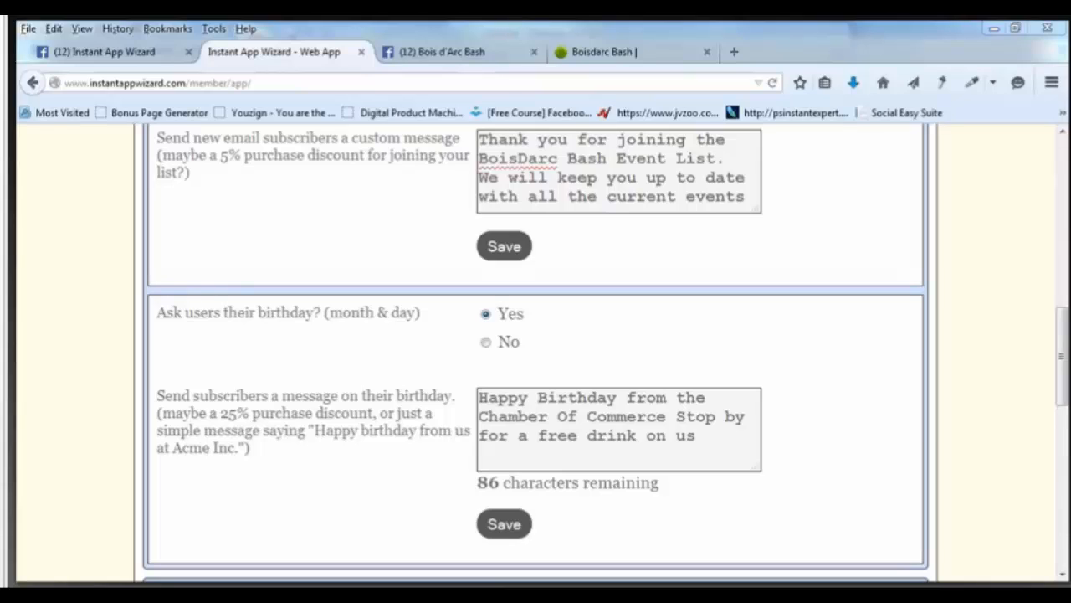
Save the birthday message and scroll through the remaining section headers down to Next.
click(511, 526)
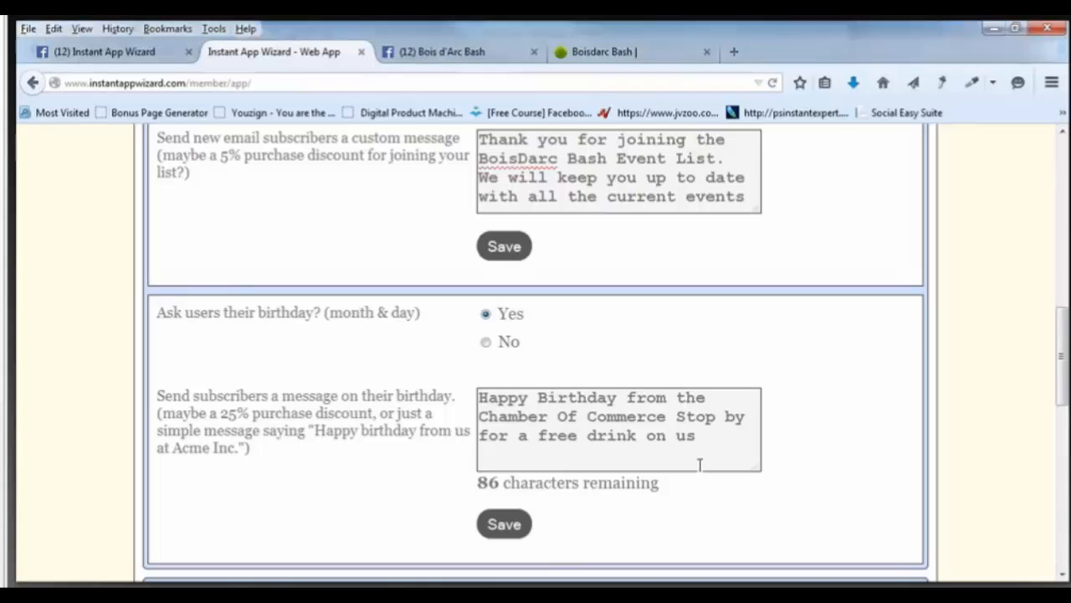
scroll(806, 388, up, 1)
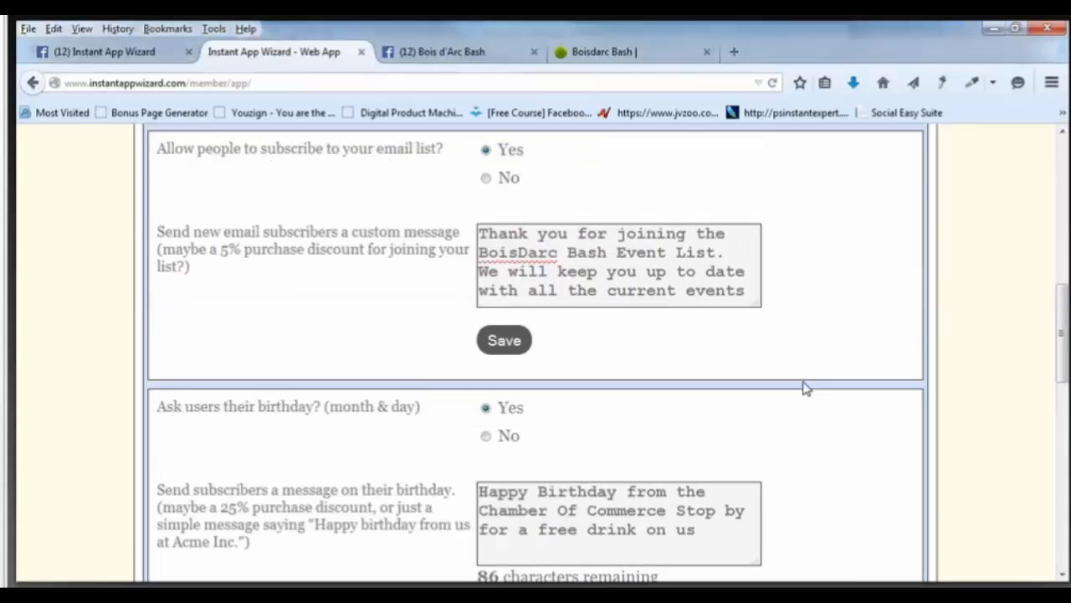
scroll(806, 388, up, 2)
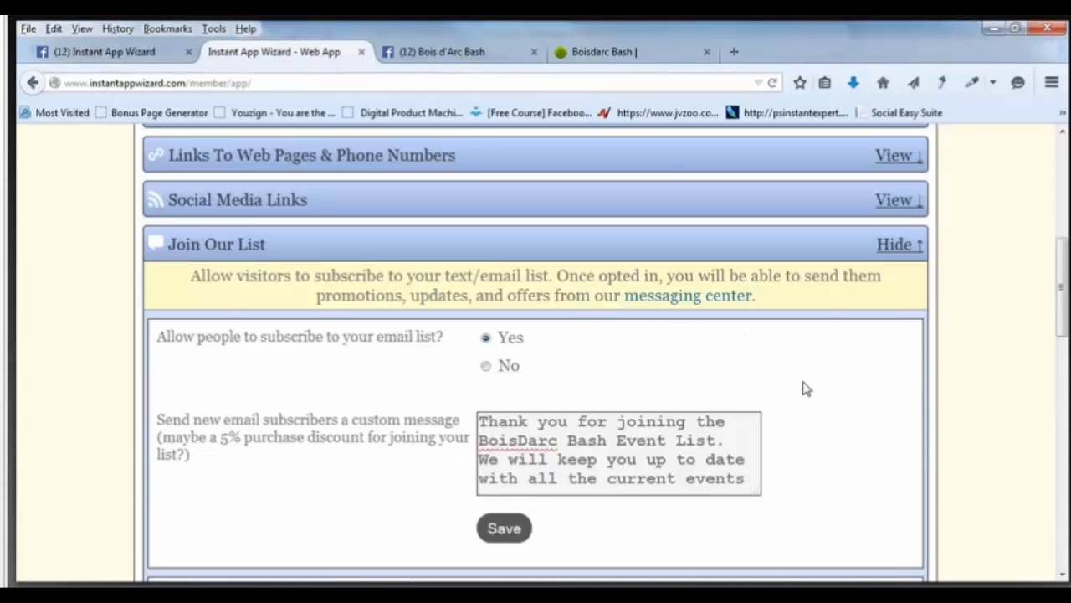
scroll(806, 389, down, 3)
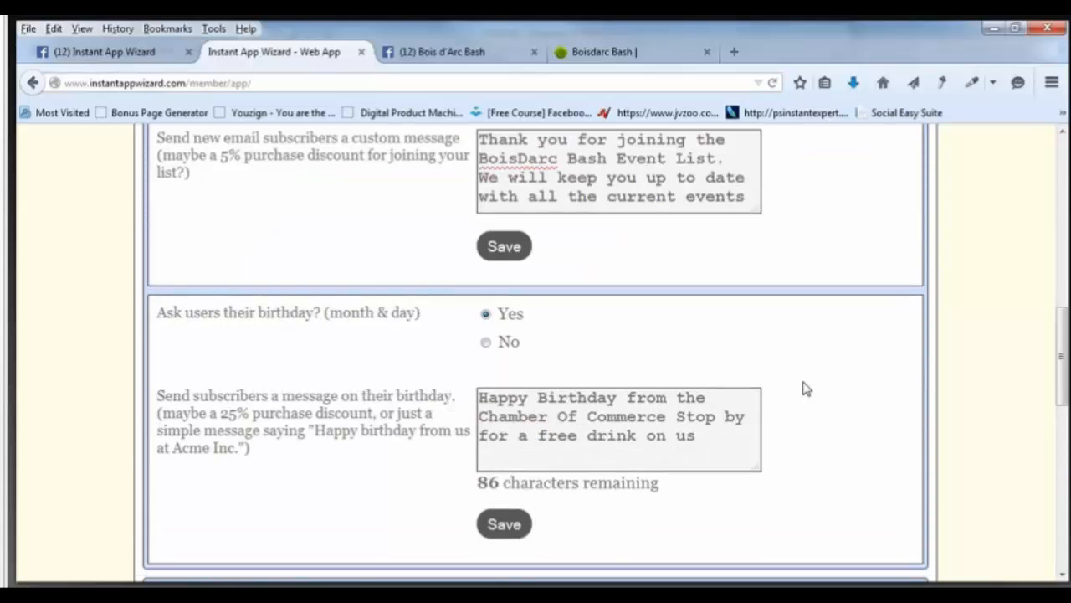
scroll(806, 388, up, 1)
scroll(806, 388, up, 1)
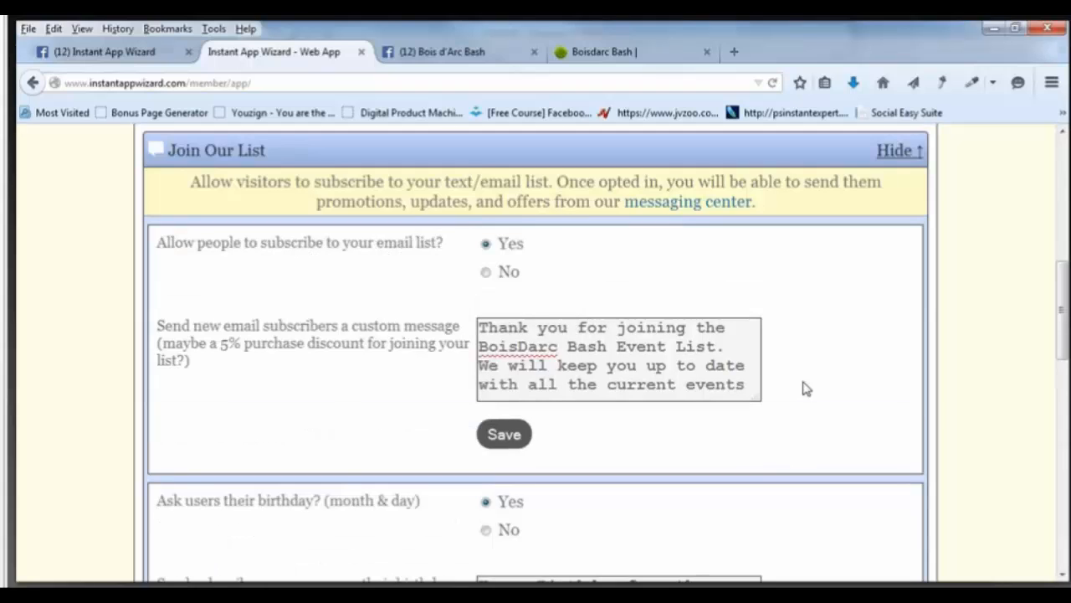
scroll(806, 388, down, 1)
scroll(806, 388, up, 1)
scroll(806, 388, down, 3)
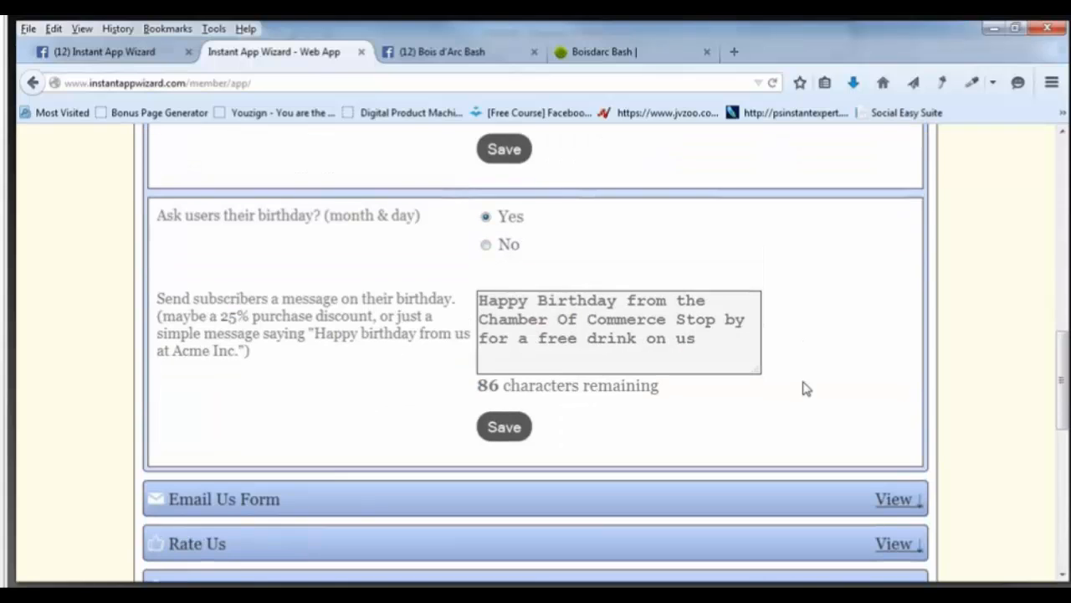
scroll(804, 388, down, 1)
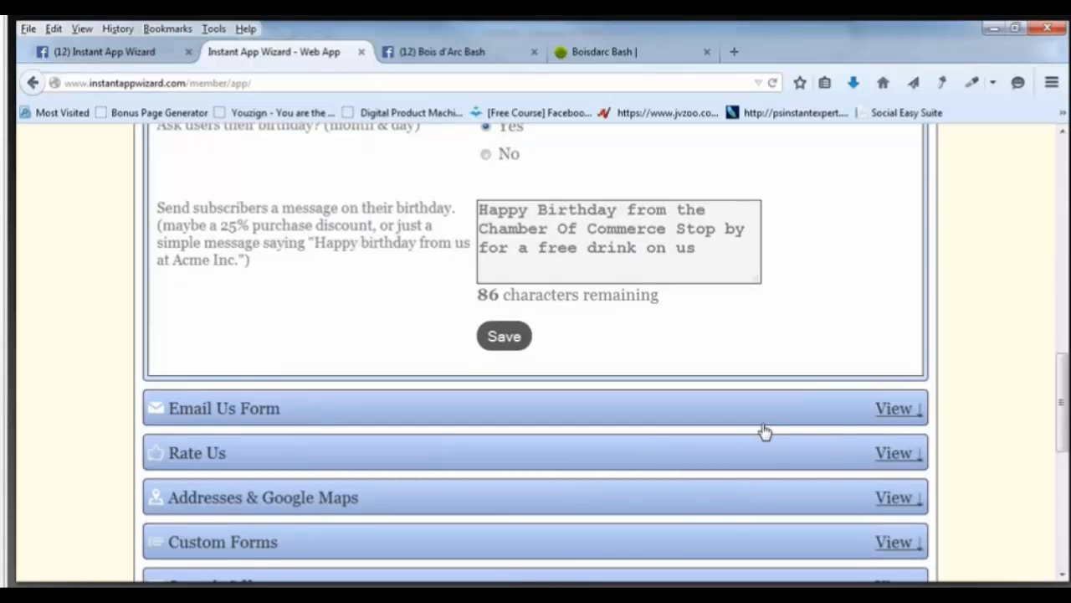
scroll(763, 432, down, 2)
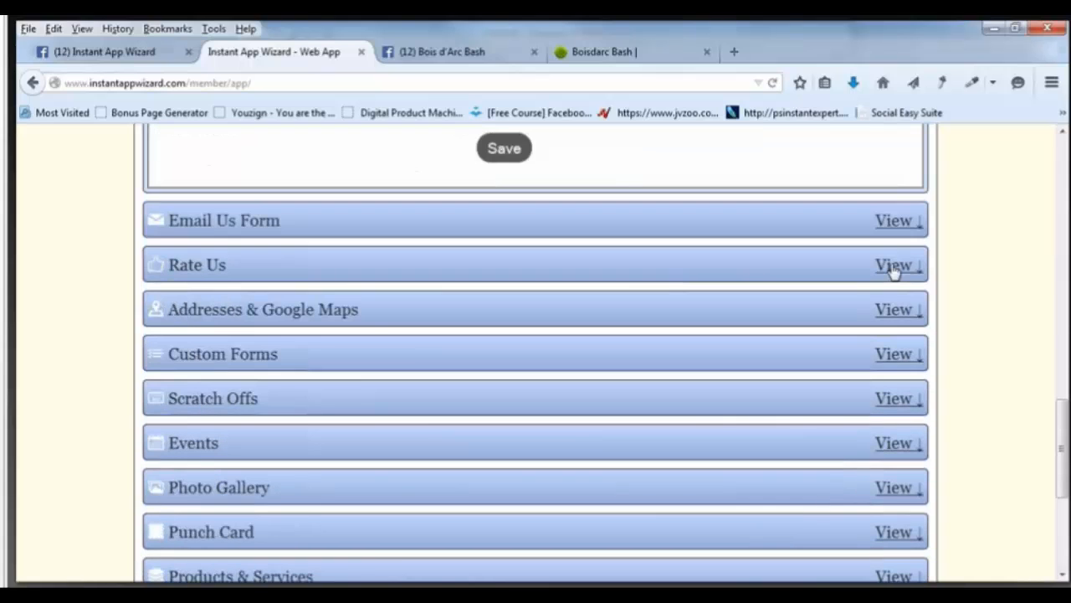
scroll(892, 269, down, 3)
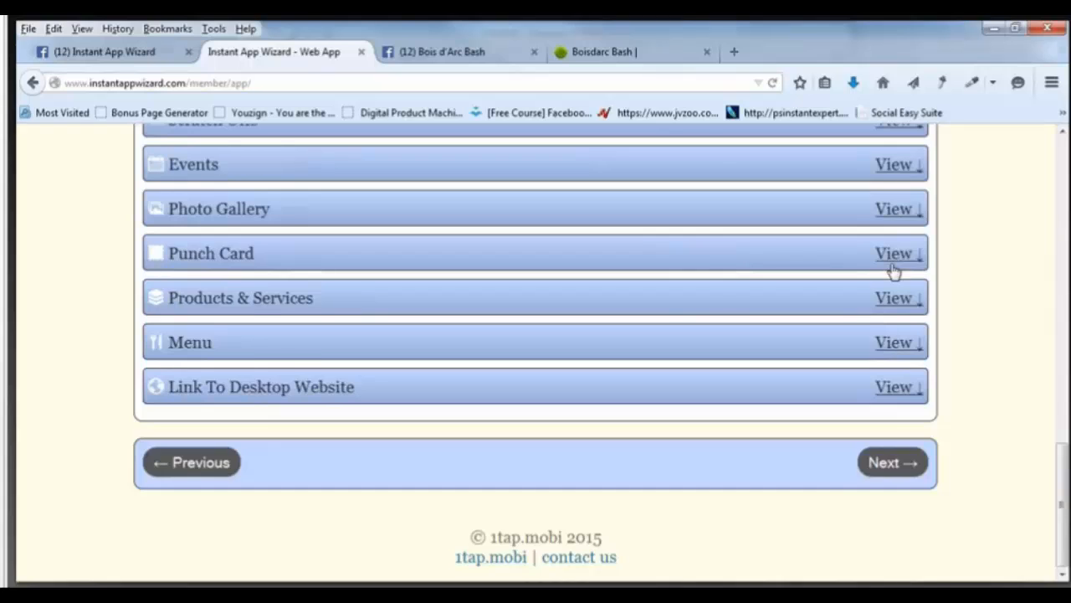
scroll(893, 270, up, 1)
Set Enable Rate Us Page to Yes.
scroll(711, 276, up, 3)
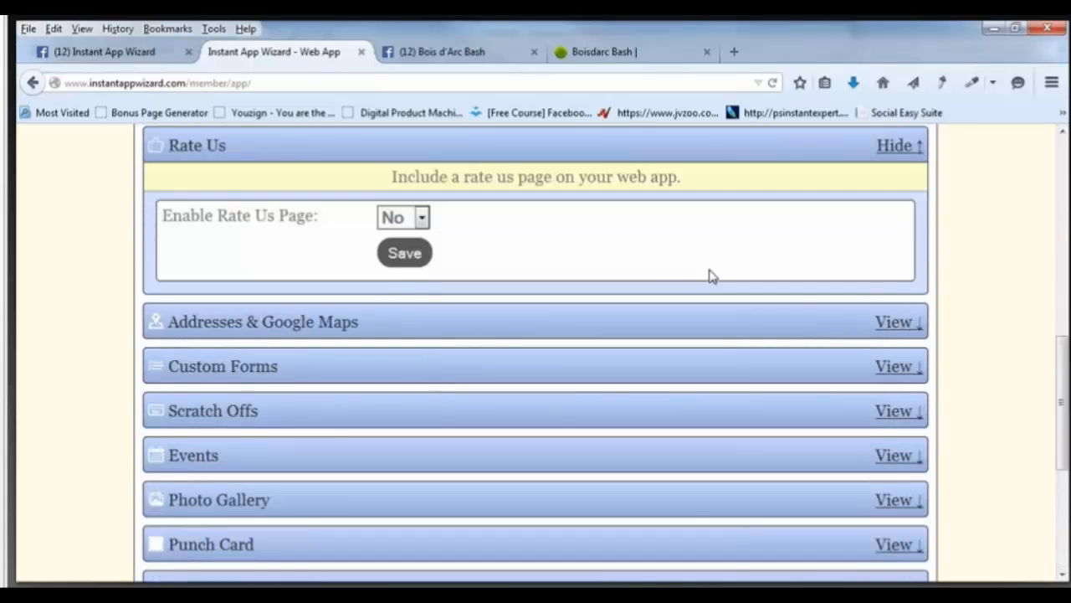
scroll(801, 381, down, 2)
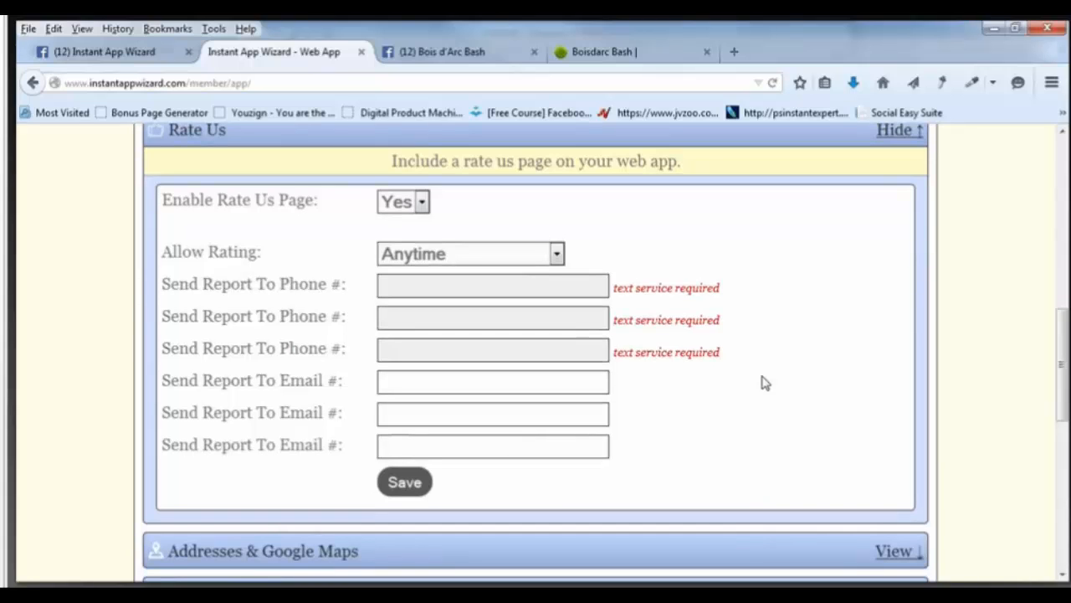
scroll(754, 383, up, 1)
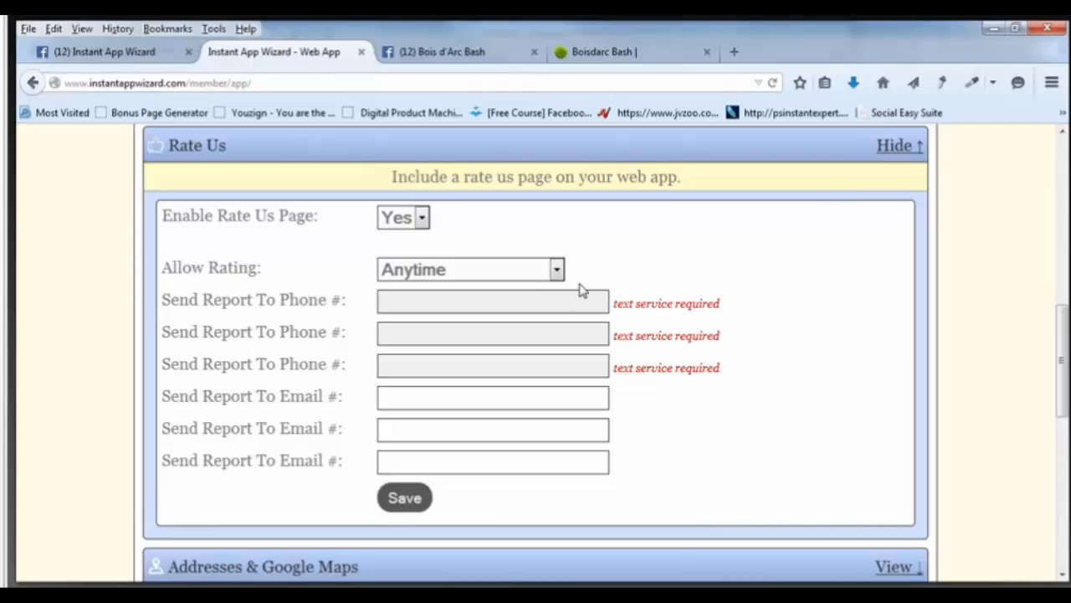
click(556, 269)
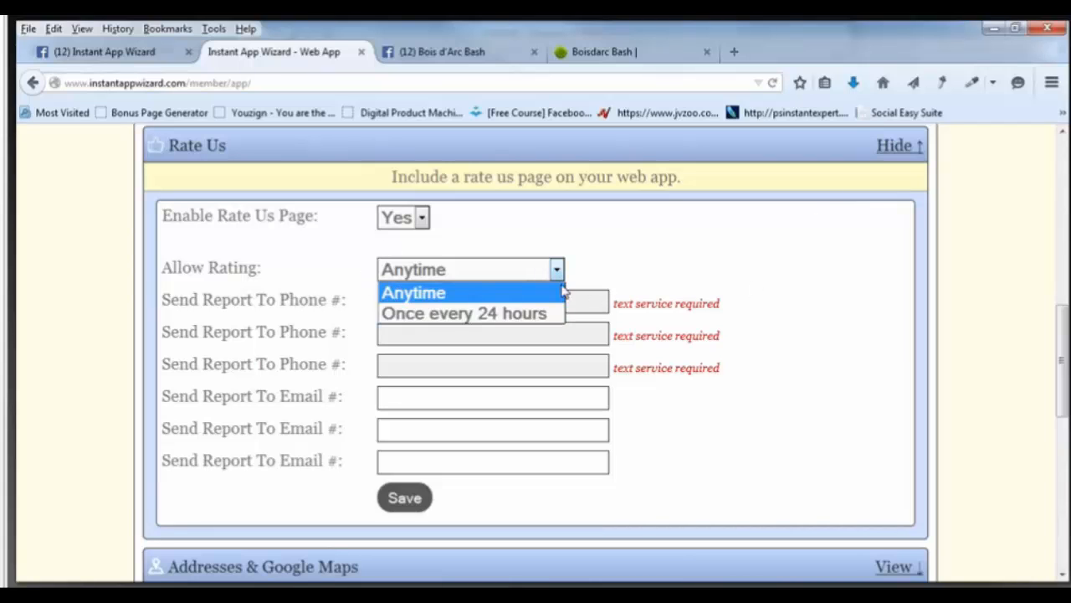
click(682, 280)
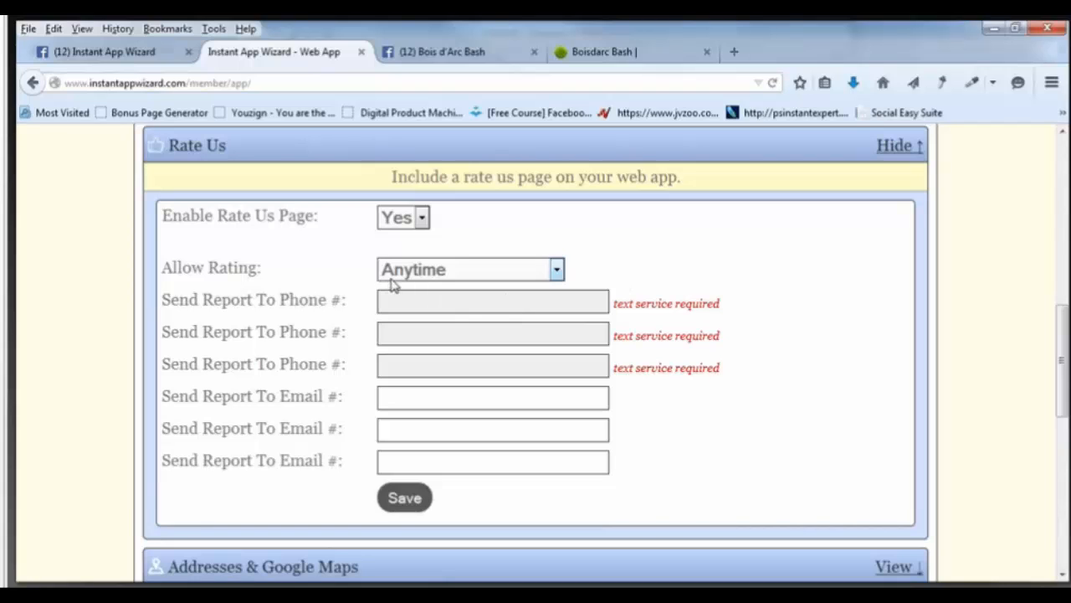
click(422, 218)
click(438, 232)
Allow rating once every 24 hours, then bring up the Boisdarc Bash website.
click(556, 270)
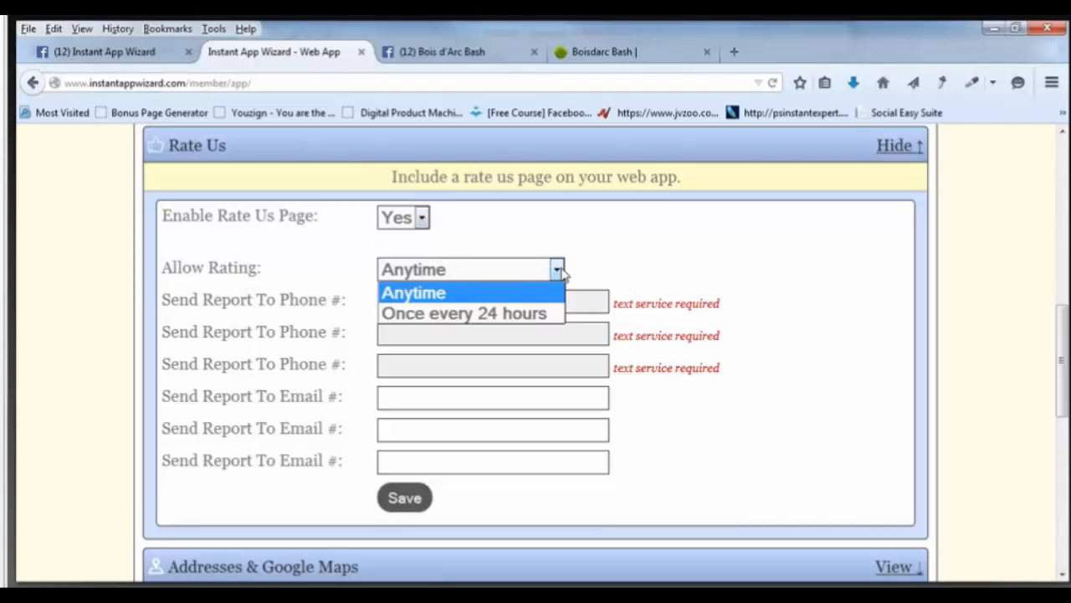
click(459, 314)
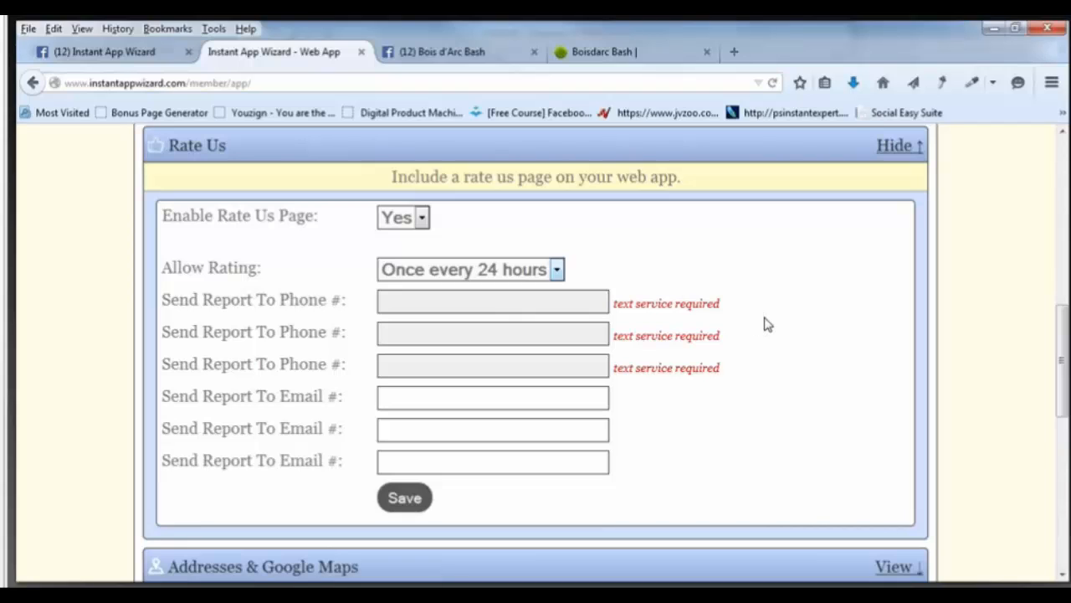
click(487, 400)
click(575, 57)
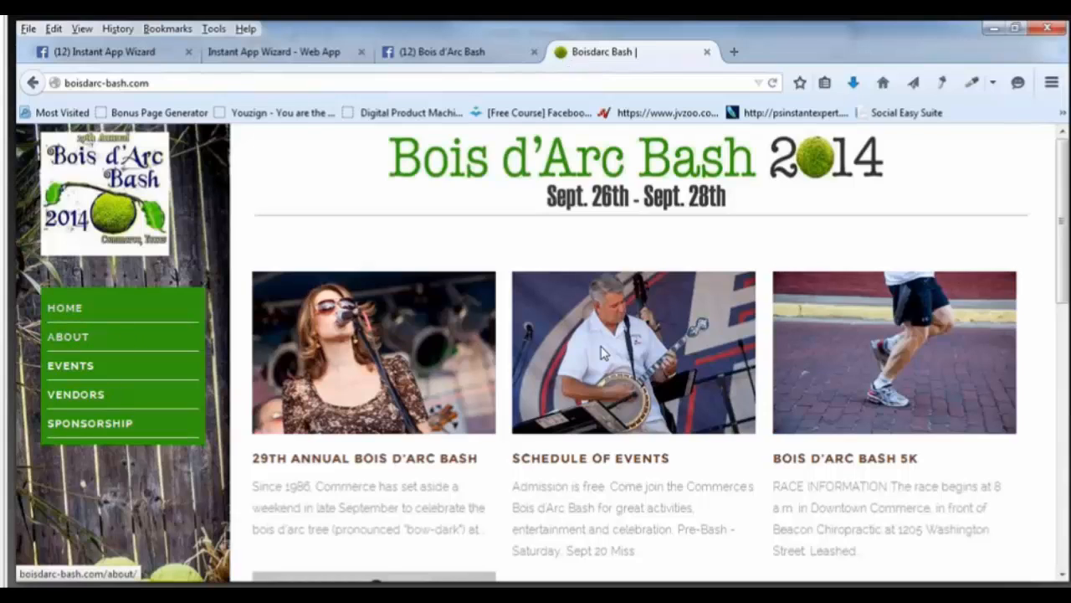
Read through the Bois d'Arc Bash About page, then open its Events page.
click(603, 352)
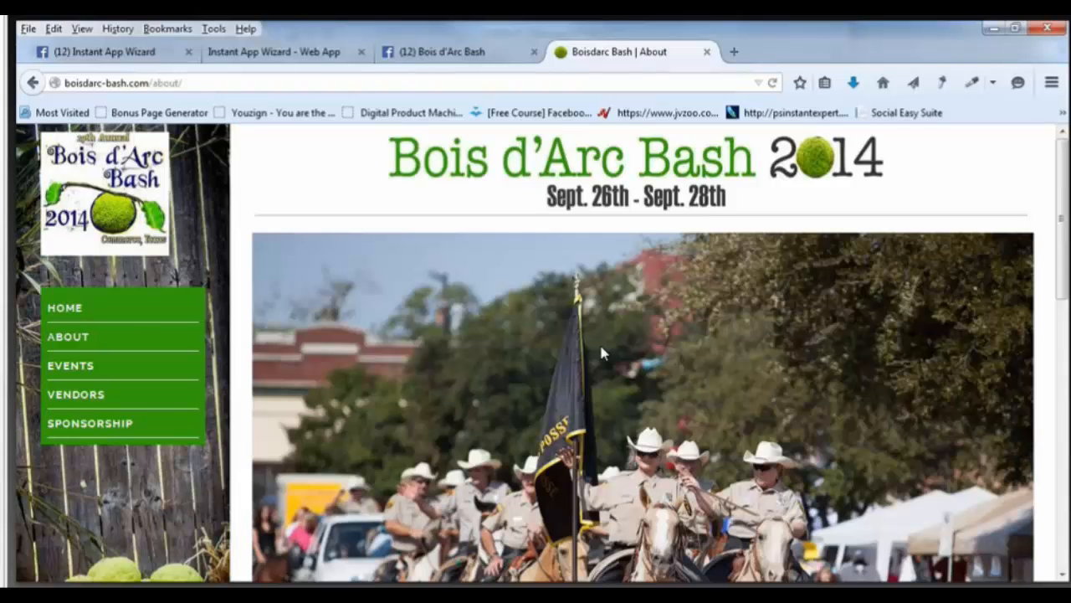
scroll(603, 353, down, 10)
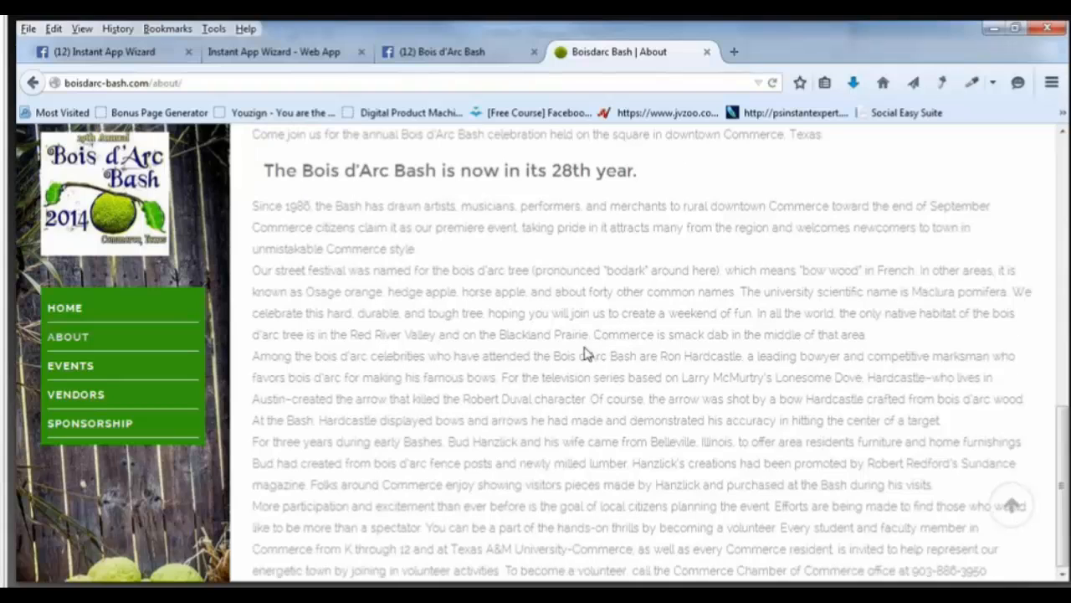
mouse_move(90, 377)
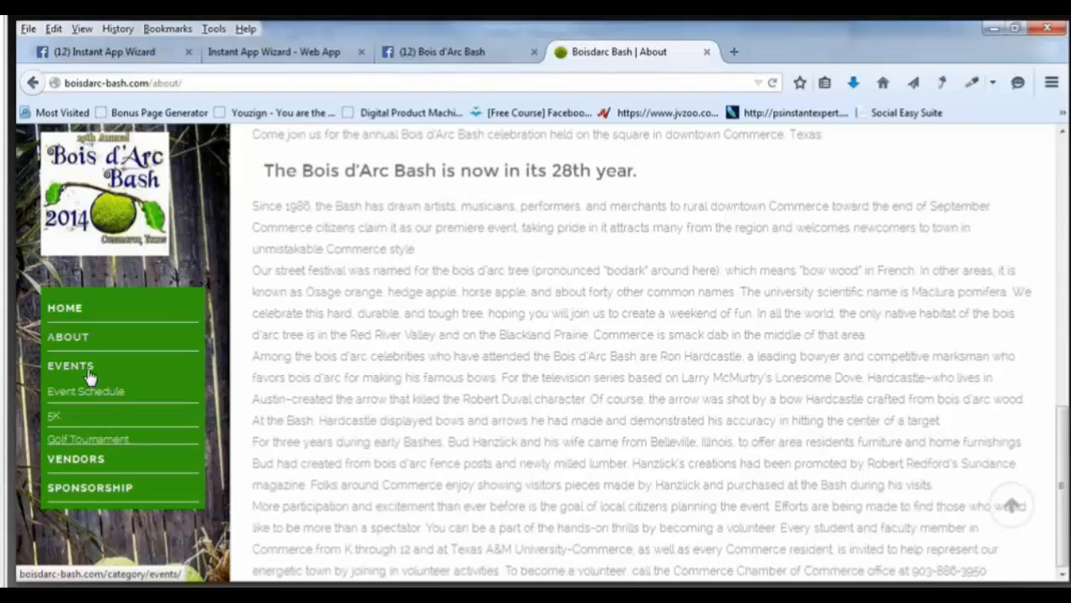
scroll(90, 376, up, 4)
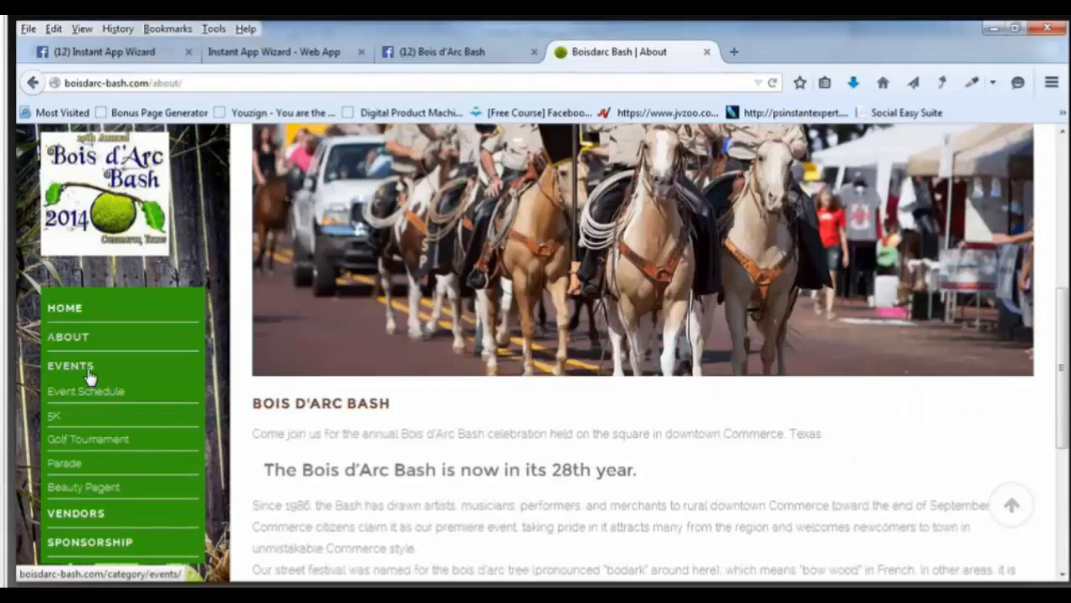
scroll(90, 377, down, 4)
click(90, 377)
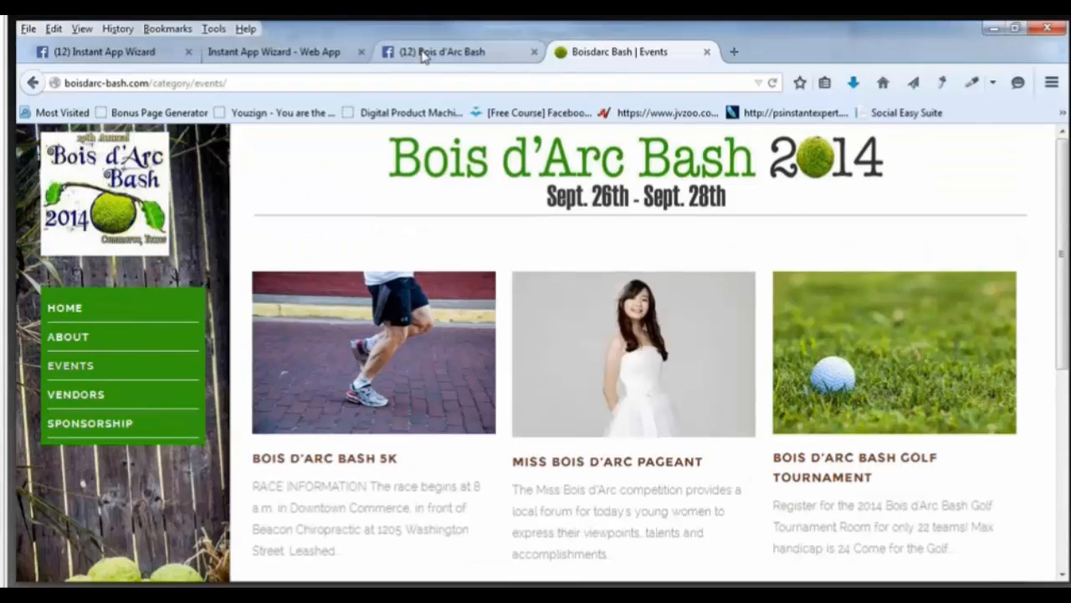
Look over the event's Facebook page and return to the Boisdarc Bash Events tab.
click(425, 53)
scroll(711, 418, down, 2)
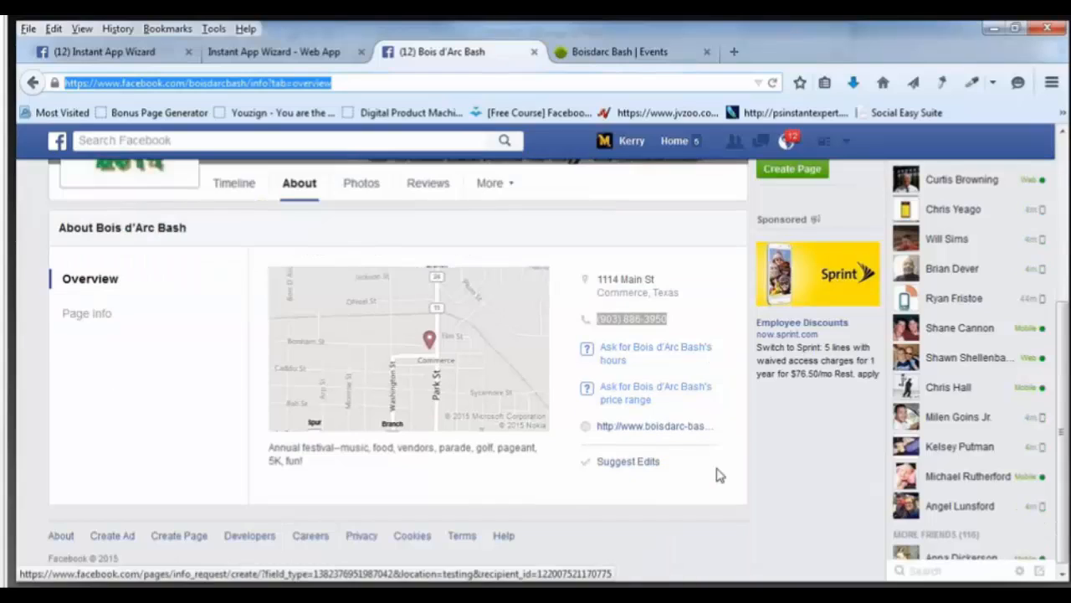
scroll(450, 417, up, 3)
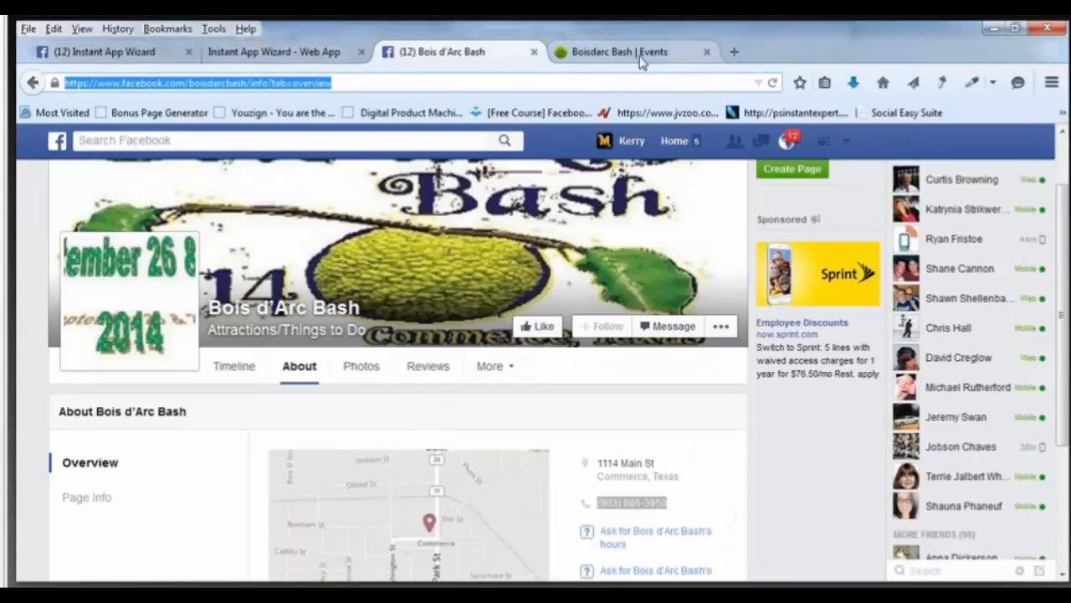
click(609, 57)
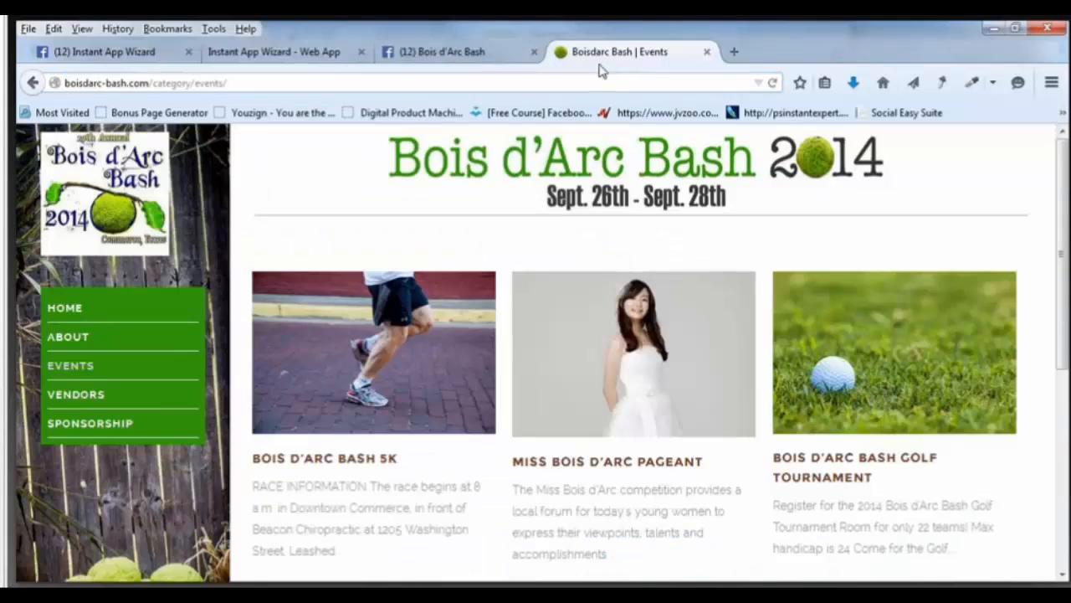
Enter the first report e-mail address in the Rate Us settings.
click(310, 52)
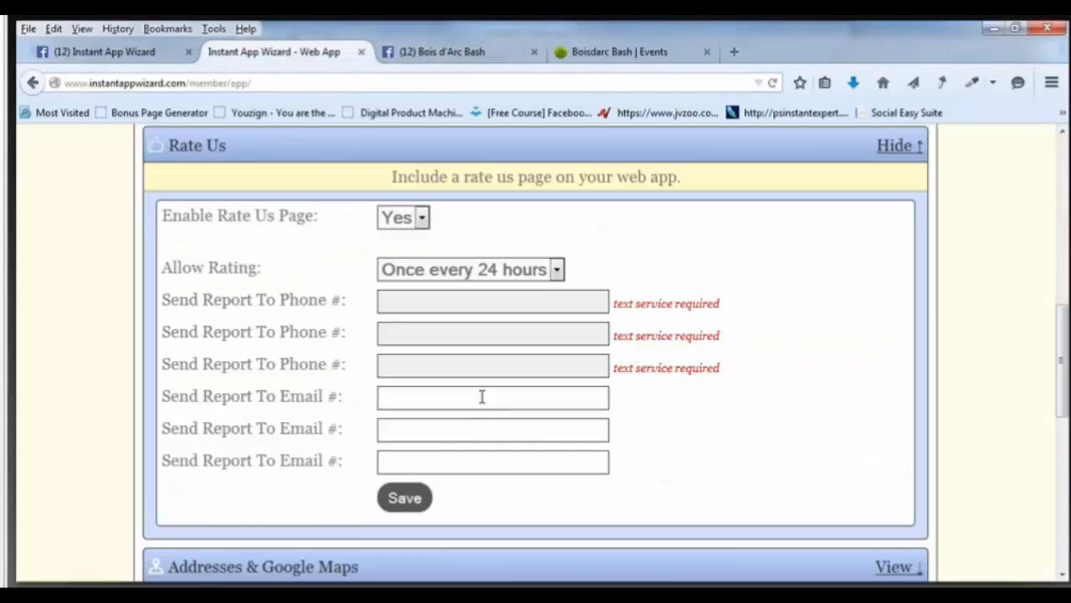
click(482, 397)
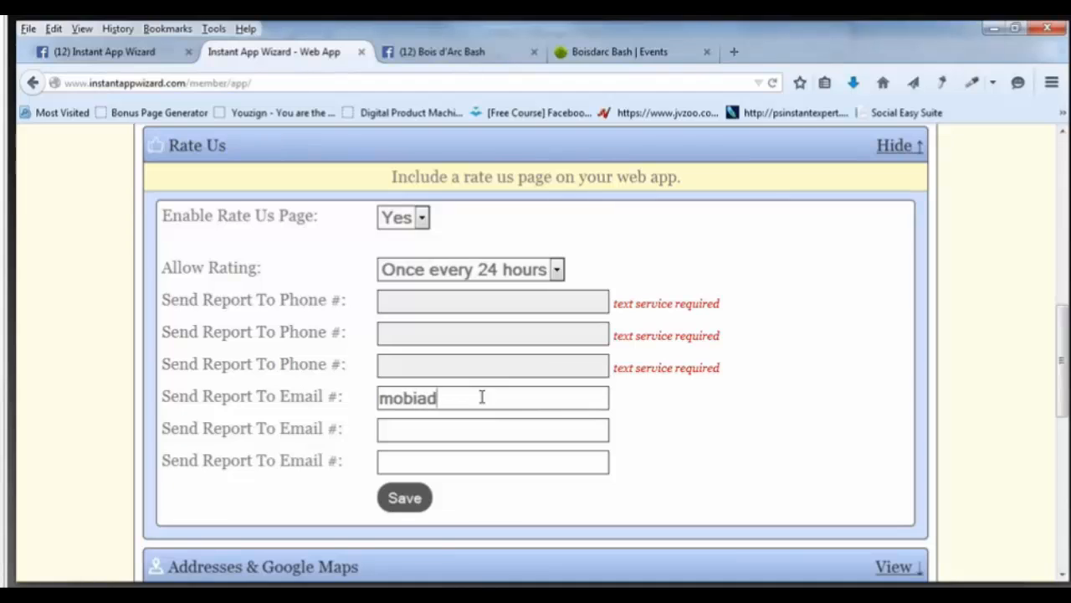
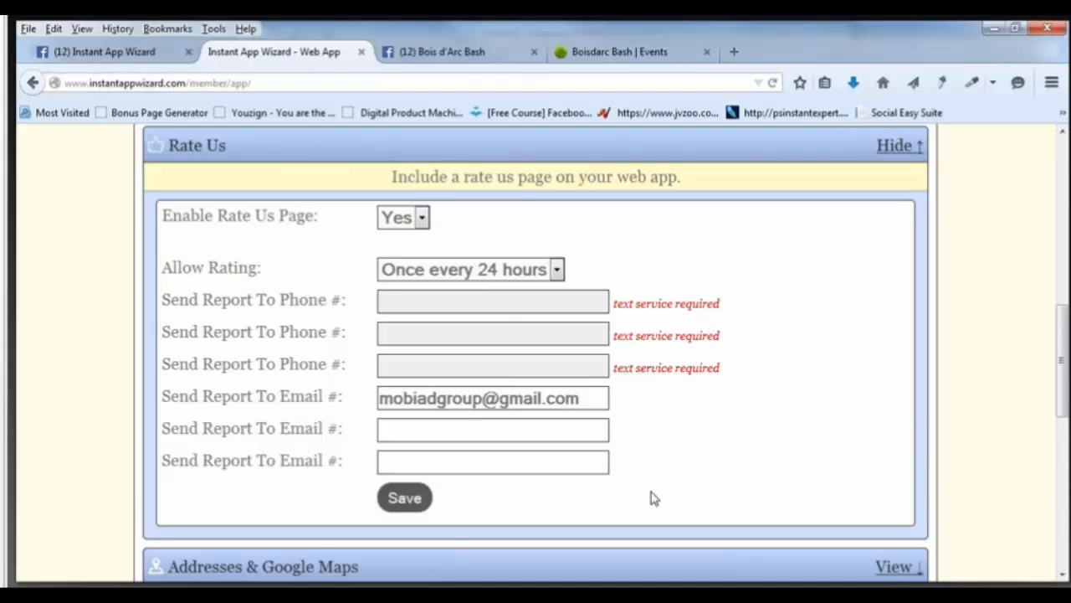
Open the Addresses & Google Maps section from the feature list.
scroll(654, 498, down, 3)
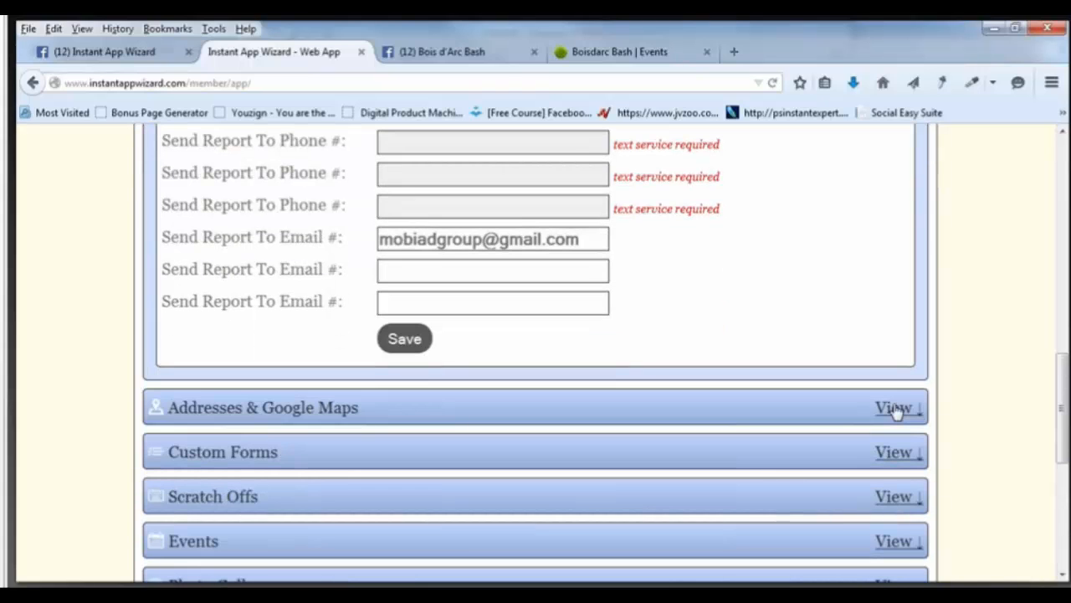
click(893, 408)
scroll(610, 283, down, 3)
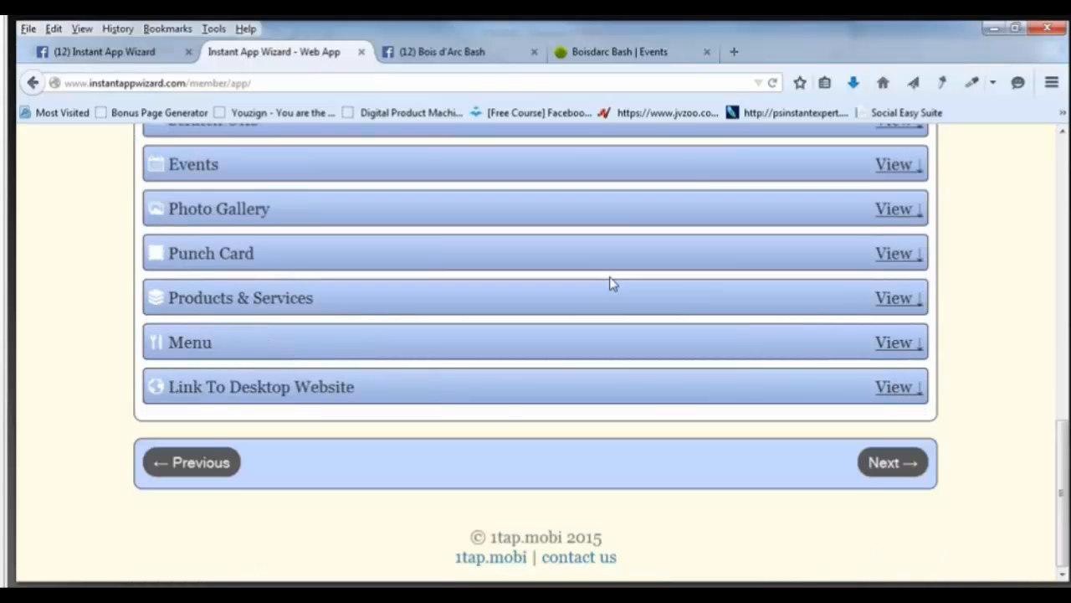
scroll(610, 284, up, 3)
Enter 'Commerce Texas Bois D Arc Bash' as the Business Name.
key(alt+Tab)
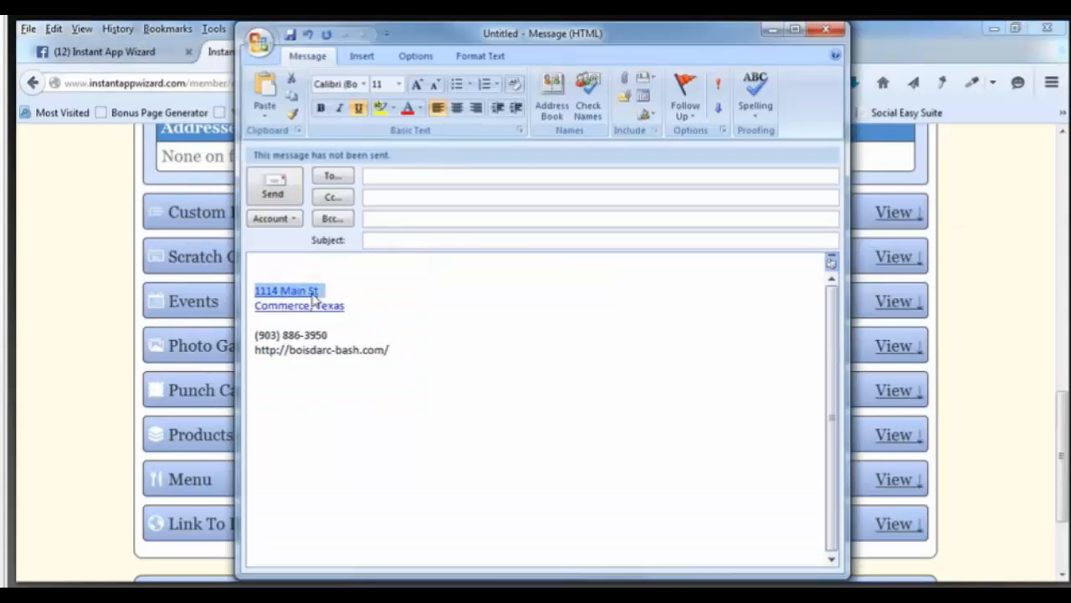
right_click(311, 294)
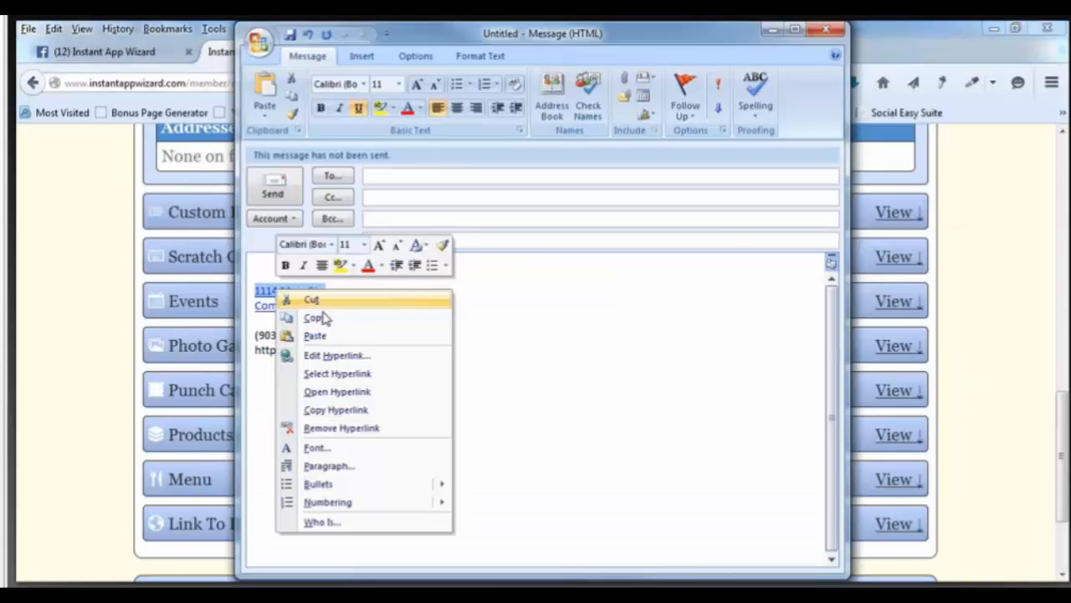
click(325, 321)
click(86, 294)
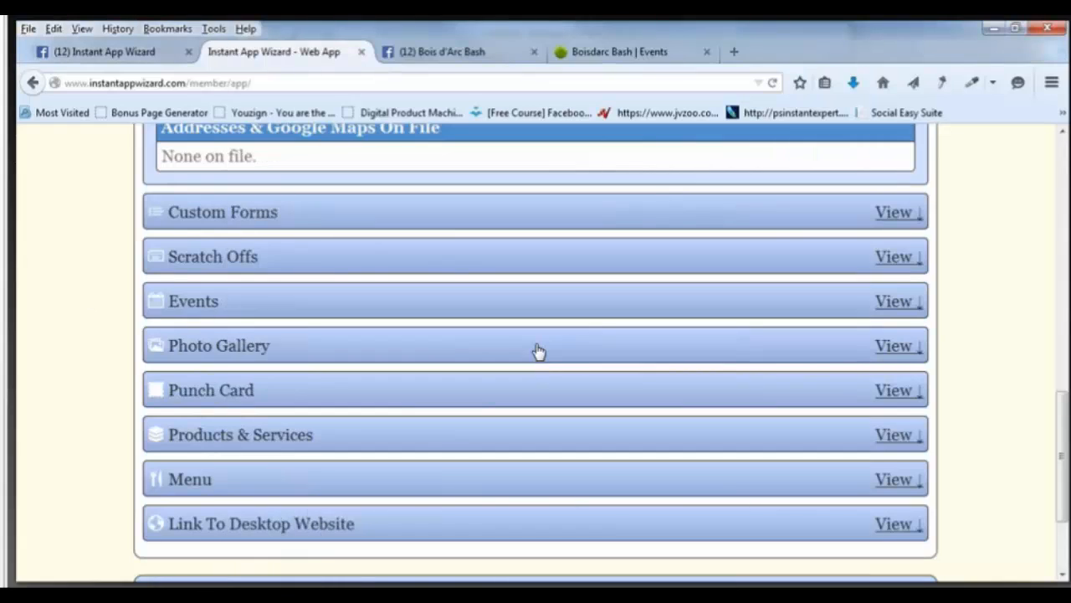
scroll(538, 351, up, 5)
click(376, 309)
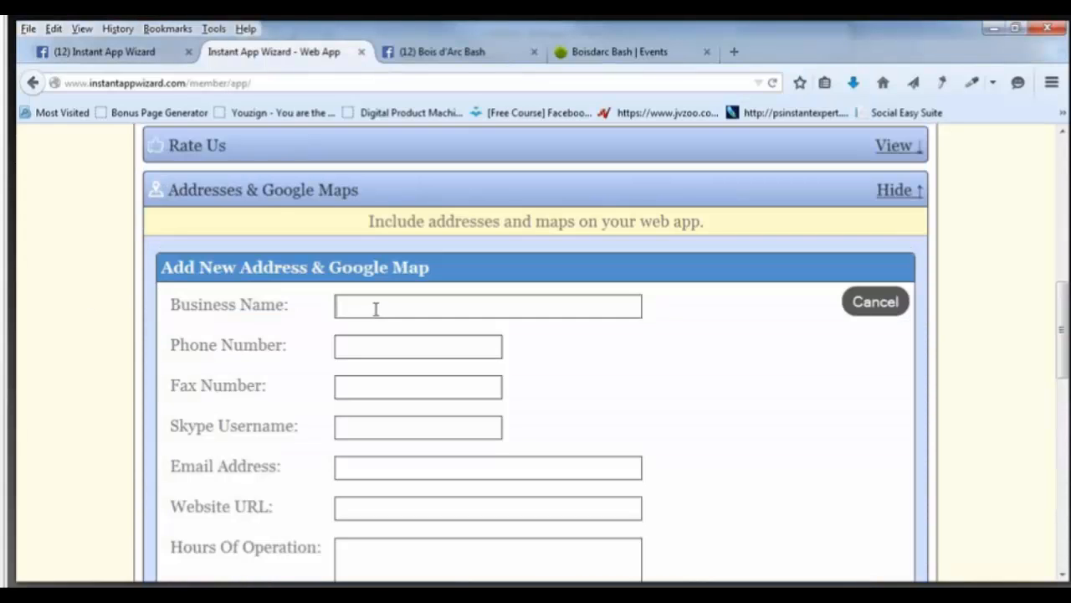
text(Commerce Texas B)
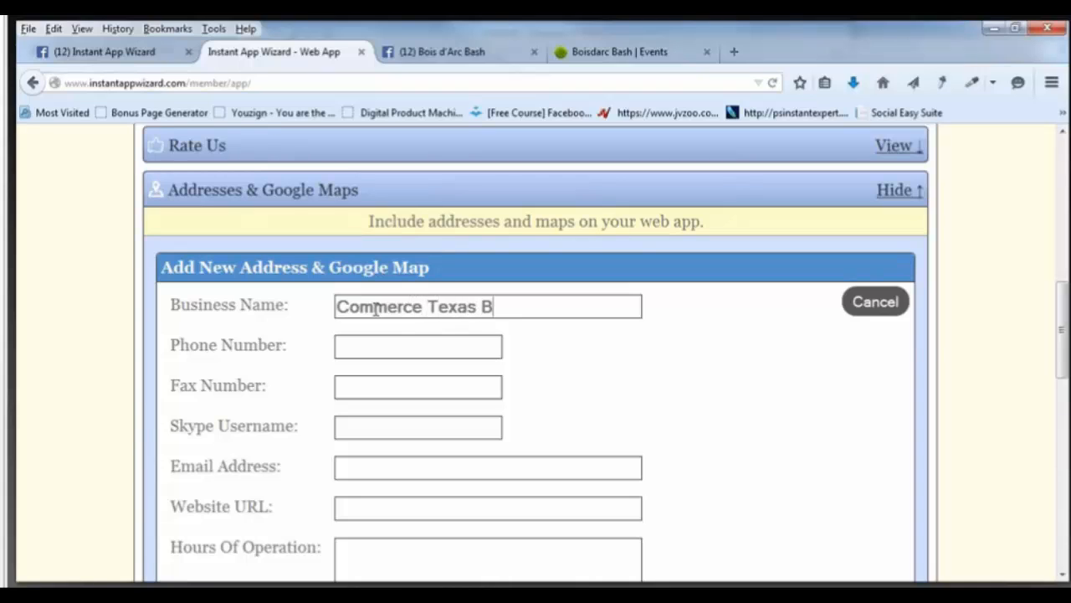
text(ois D Arc B)
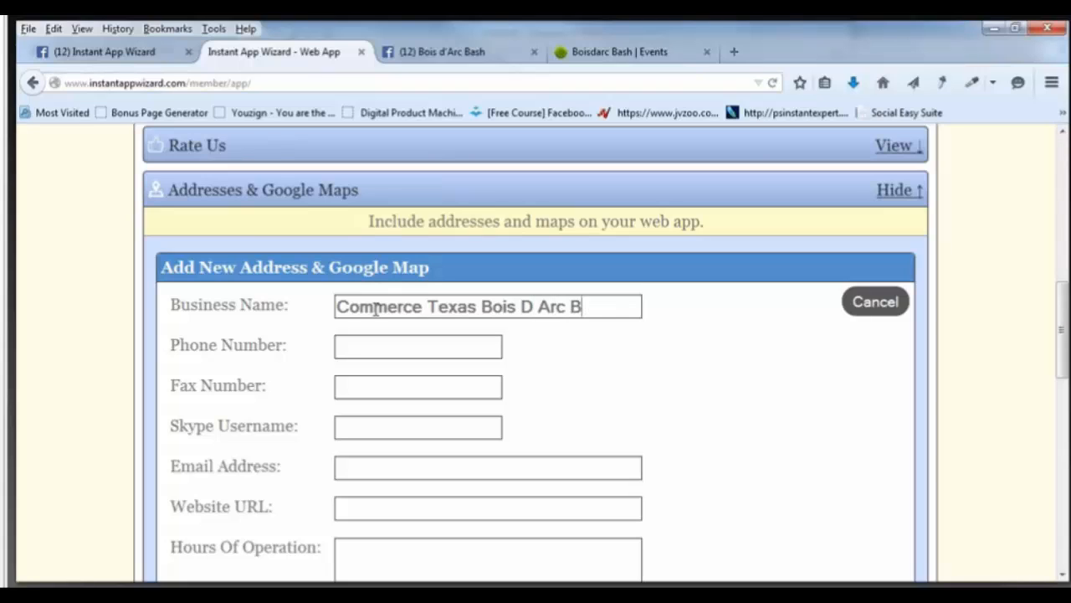
text(ash)
Paste the festival's phone number from the Outlook message into Phone Number.
click(388, 351)
key(alt+Tab)
drag(331, 335, 255, 345)
key(ctrl+v)
scroll(475, 398, down, 3)
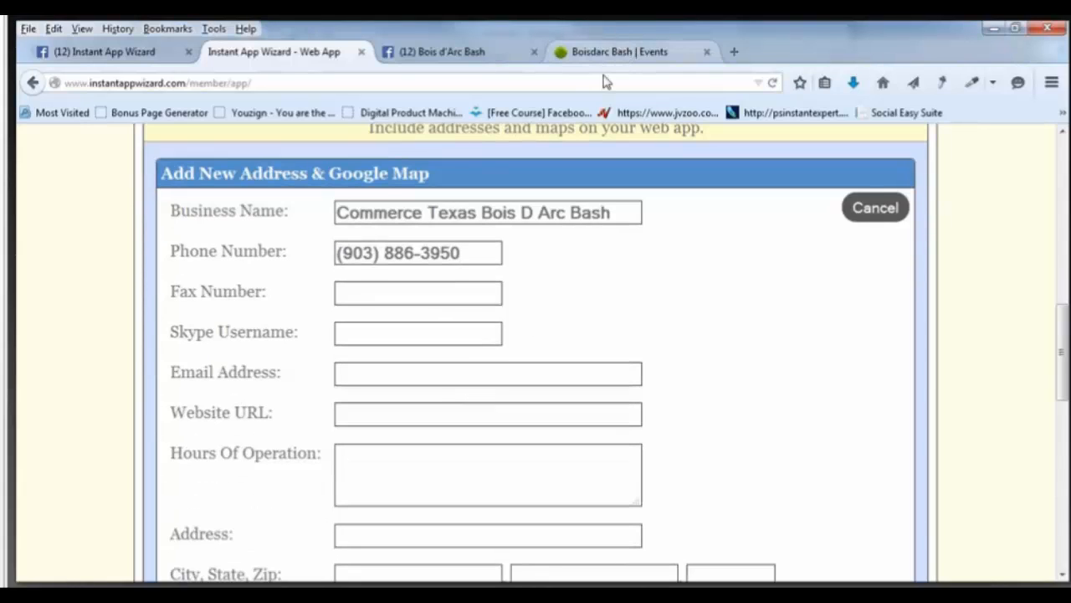
key(alt+Tab)
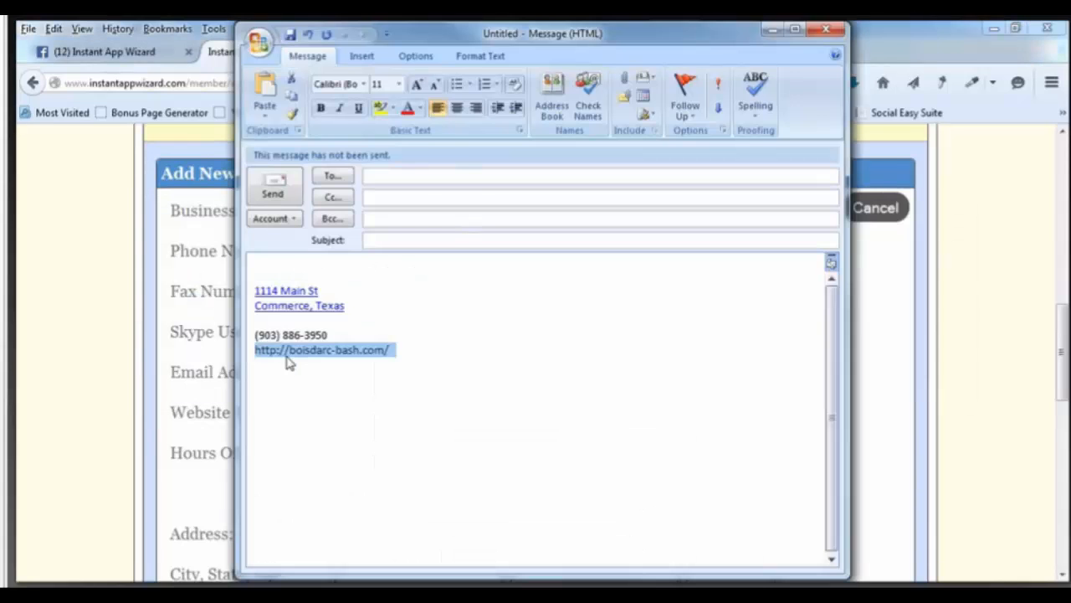
right_click(285, 358)
click(320, 137)
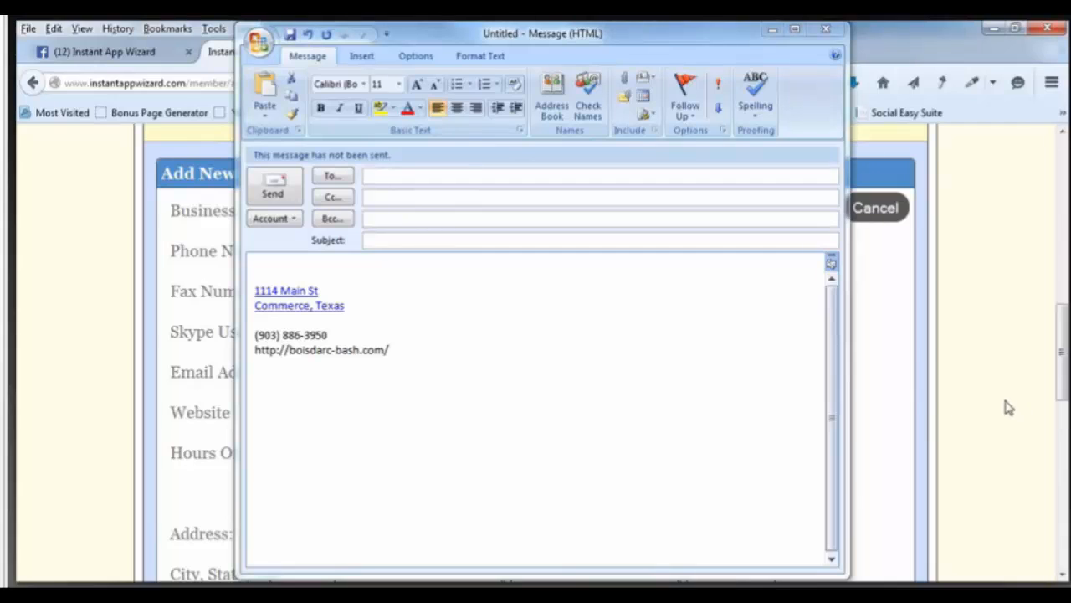
drag(640, 34, 939, 34)
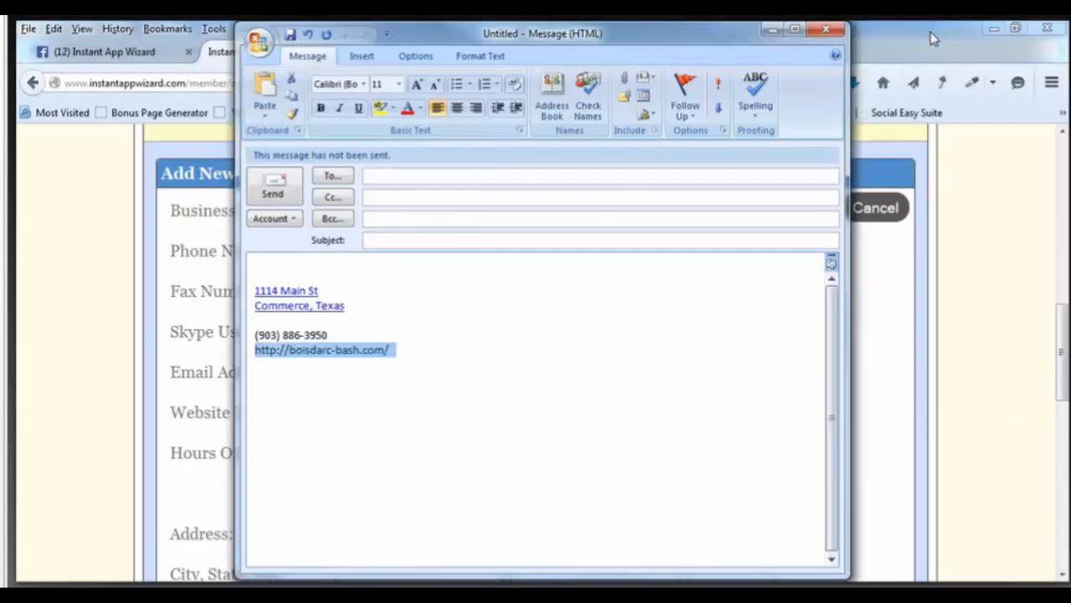
click(932, 33)
right_click(393, 414)
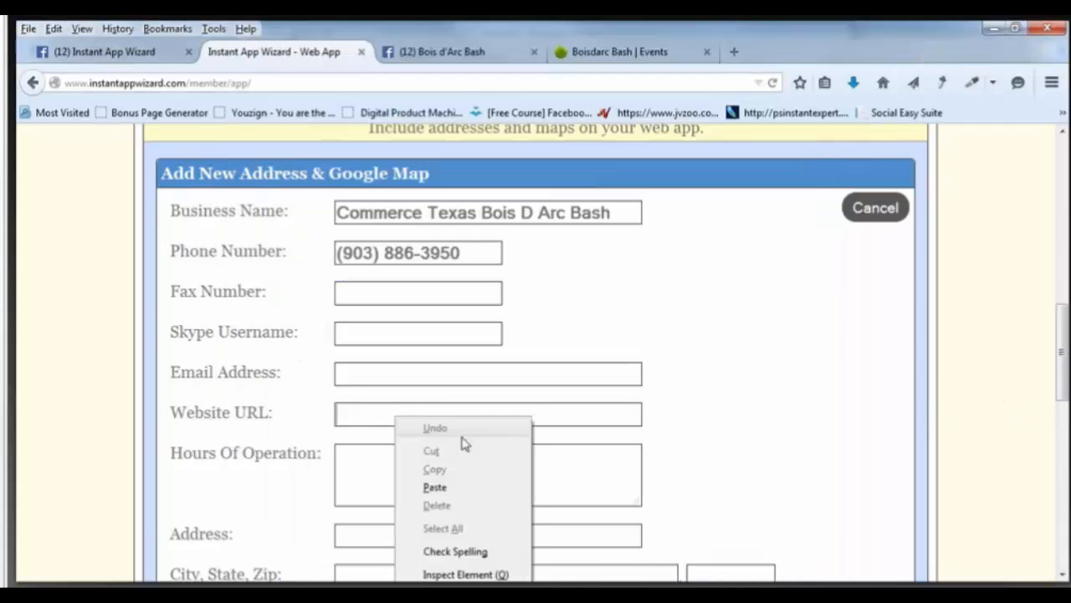
click(463, 487)
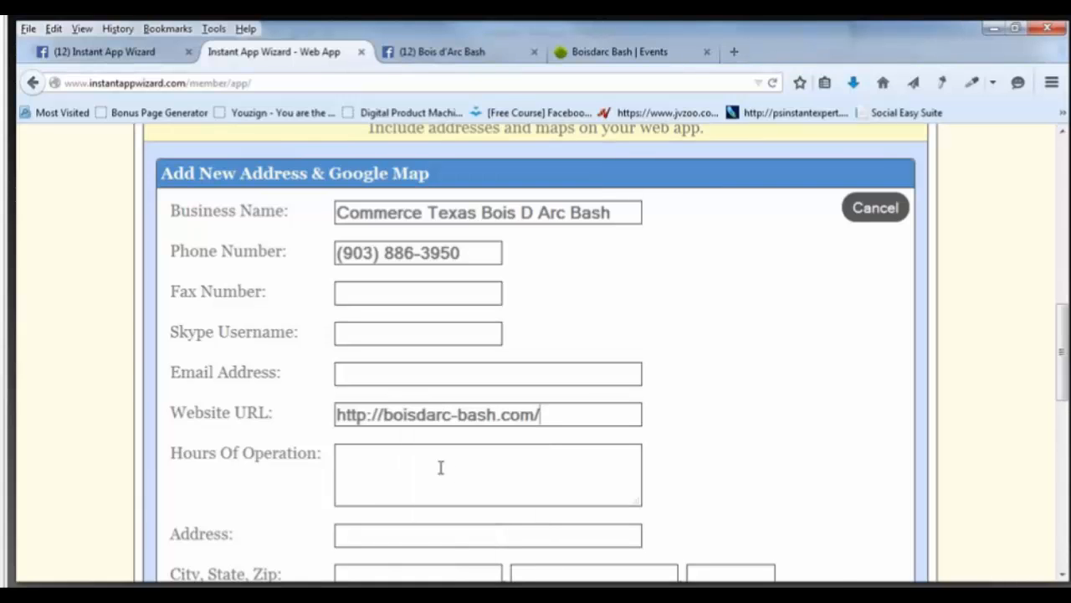
Check the festival dates on the events and Facebook pages, then return to the form.
click(577, 52)
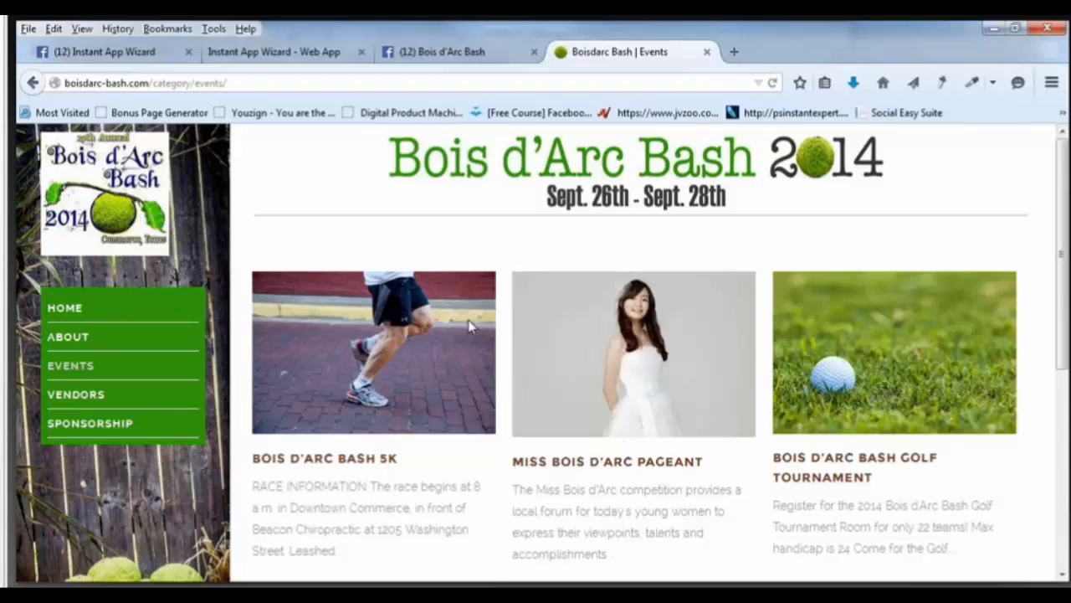
key(alt+Tab)
key(alt+Tab)
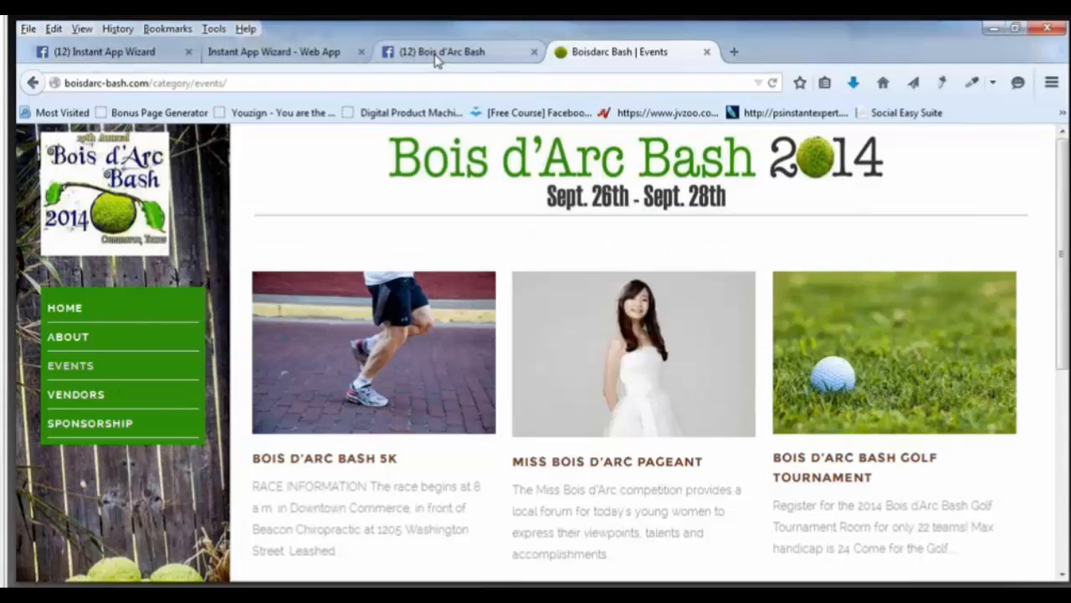
click(435, 52)
click(273, 52)
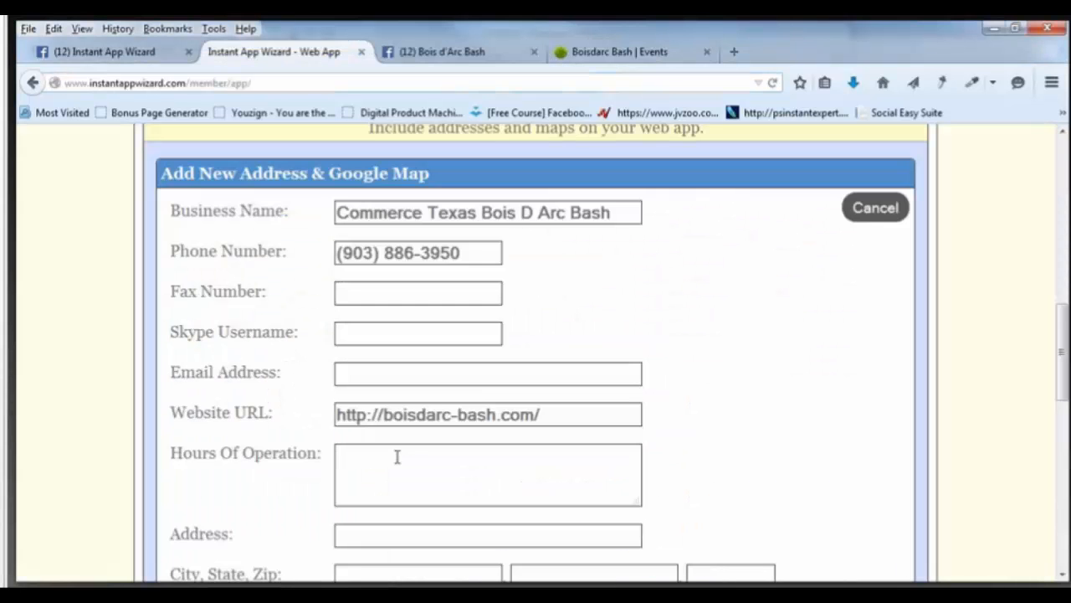
Type 'September 26th - 28th 2015' into Hours Of Operation, checking the events page for dates.
click(398, 457)
text(Septer)
click(619, 52)
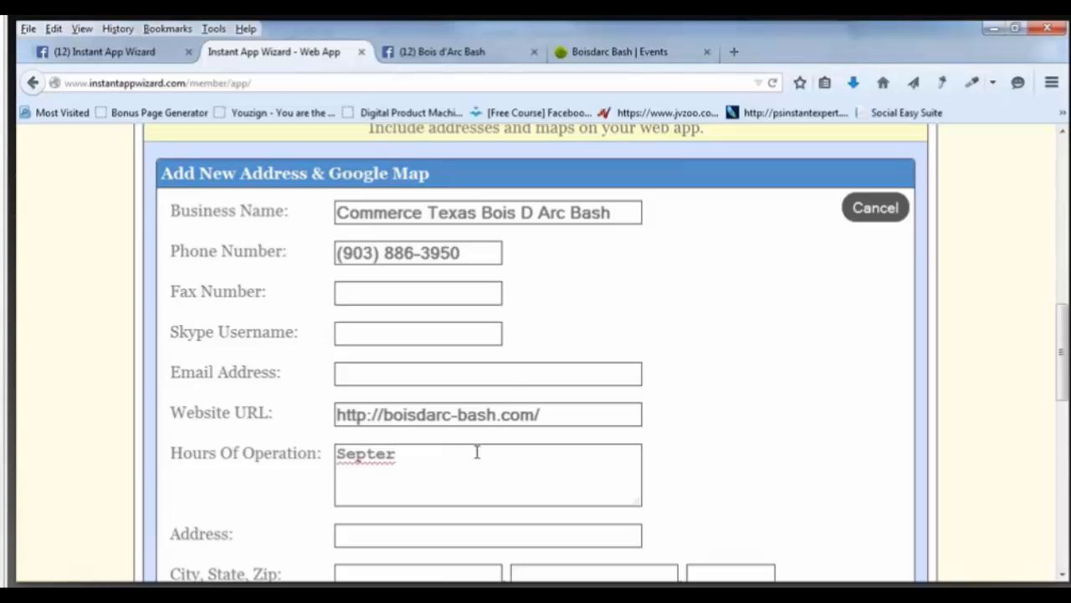
text(mnver)
key(BackSpace)
key(BackSpace)
key(BackSpace)
key(BackSpace)
key(BackSpace)
key(BackSpace)
text(mber )
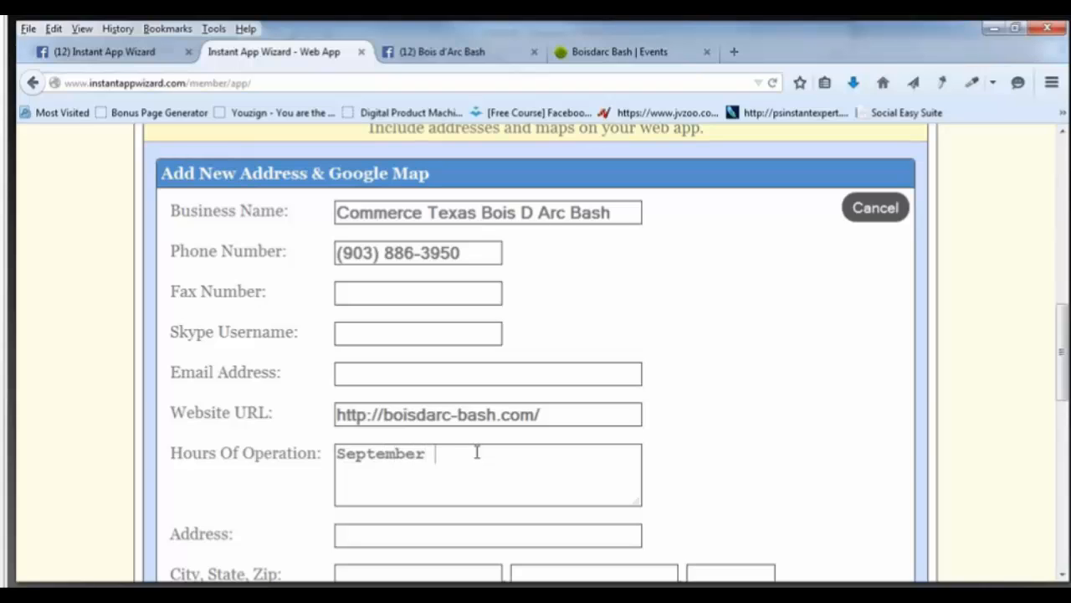
text(26th  - 28th 201)
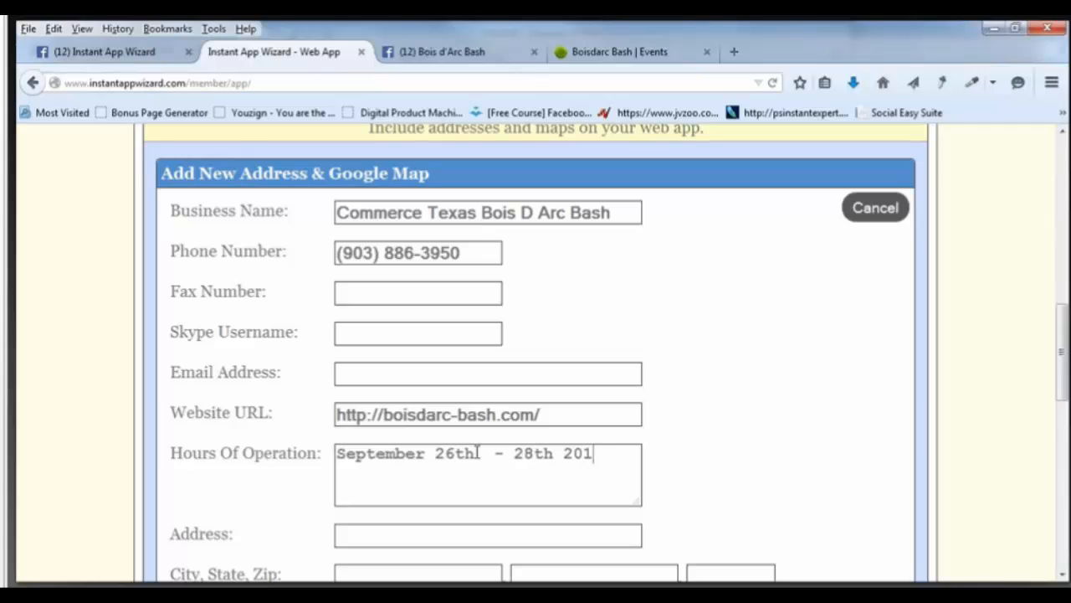
text(5)
Copy the festival's street address from the message into the Address field.
click(484, 533)
key(alt+Tab)
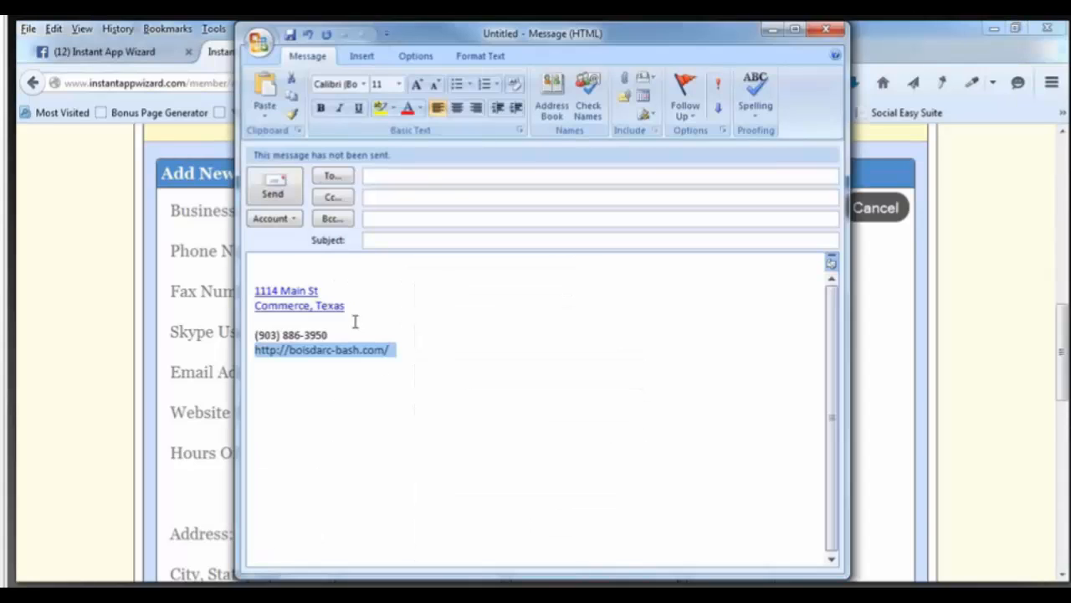
drag(342, 290, 255, 290)
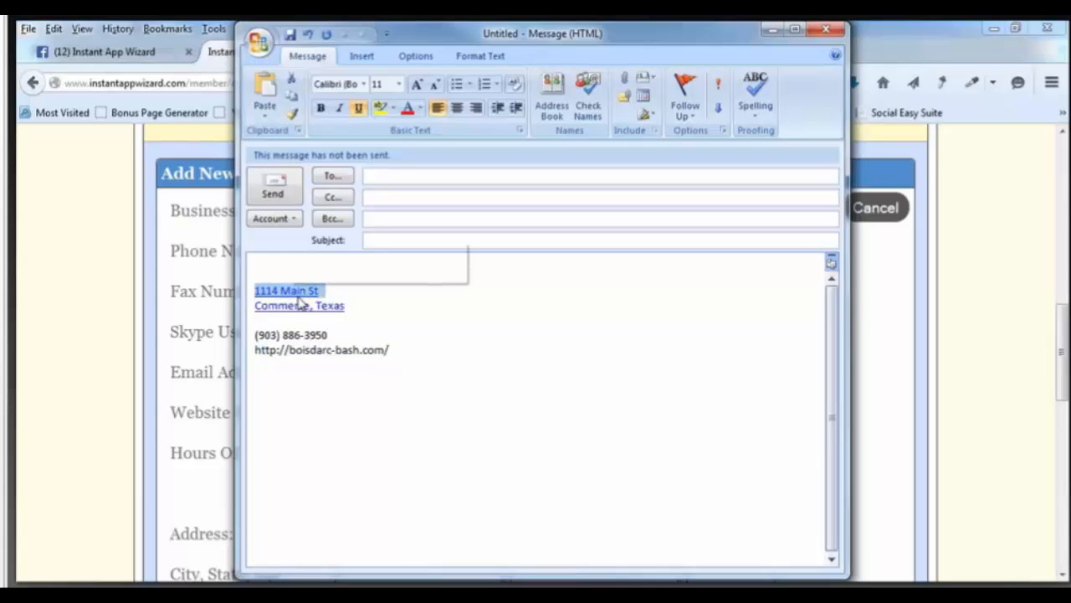
right_click(293, 297)
click(329, 325)
key(alt+Tab)
right_click(378, 540)
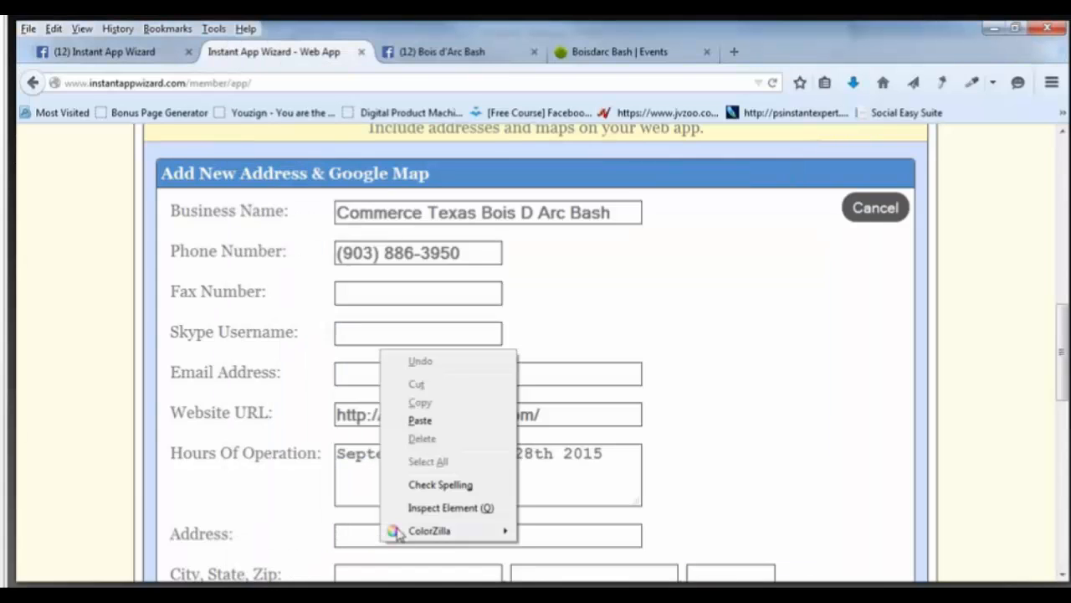
click(423, 416)
scroll(436, 438, down, 4)
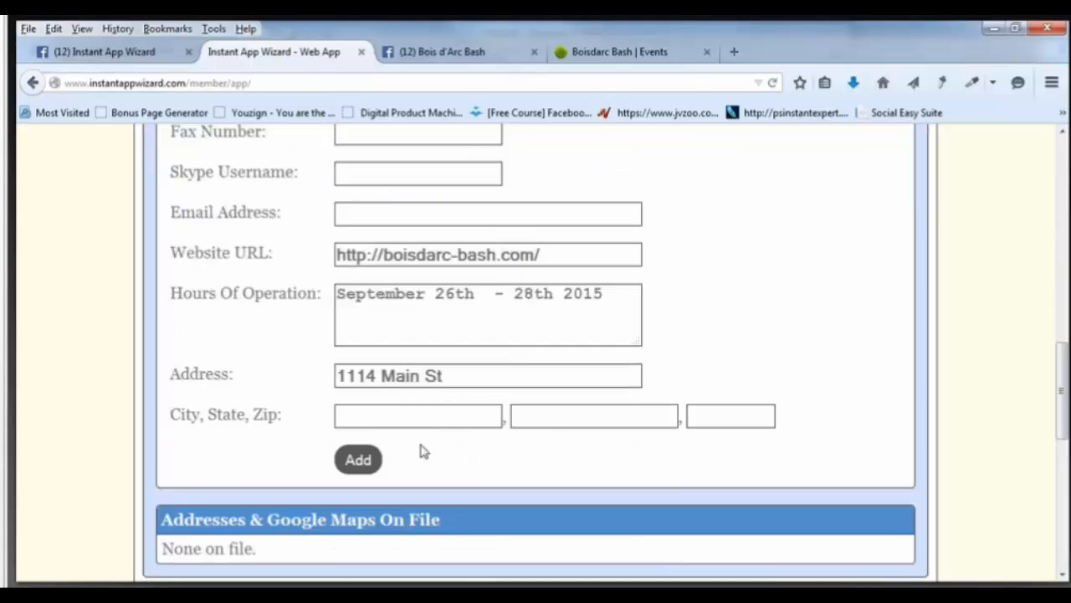
Paste the city and state line from the message into the City field.
click(402, 389)
key(alt+Tab)
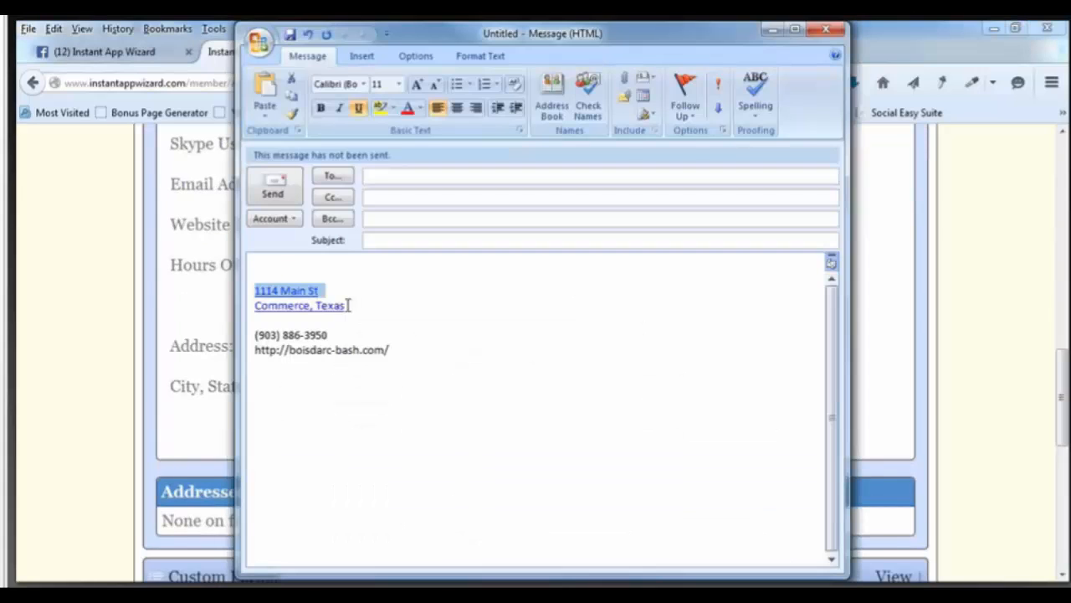
triple_click(286, 307)
right_click(284, 308)
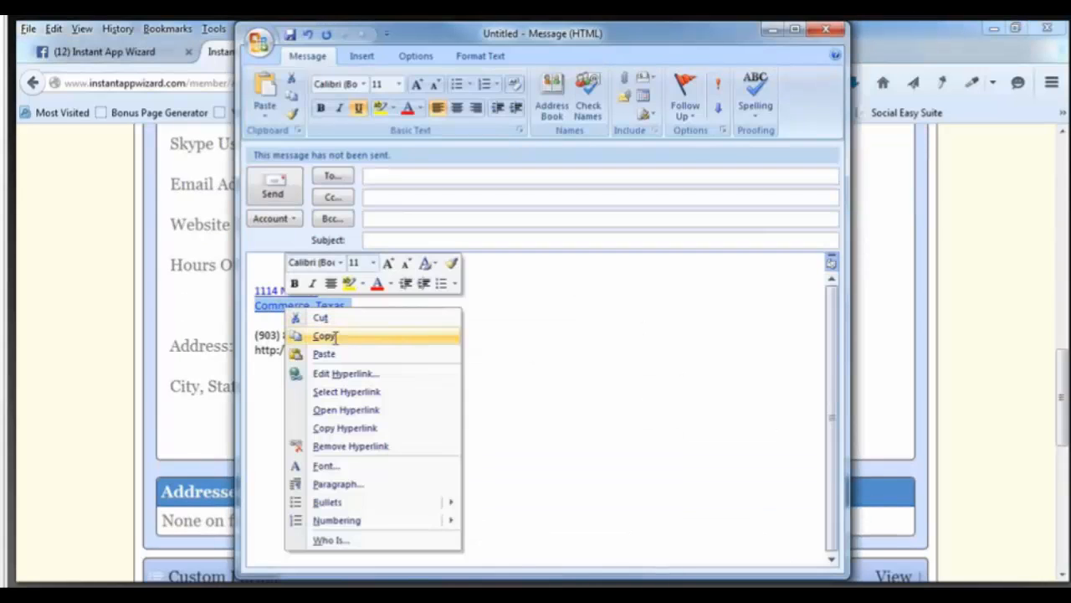
click(311, 335)
key(alt+Tab)
right_click(387, 385)
click(410, 452)
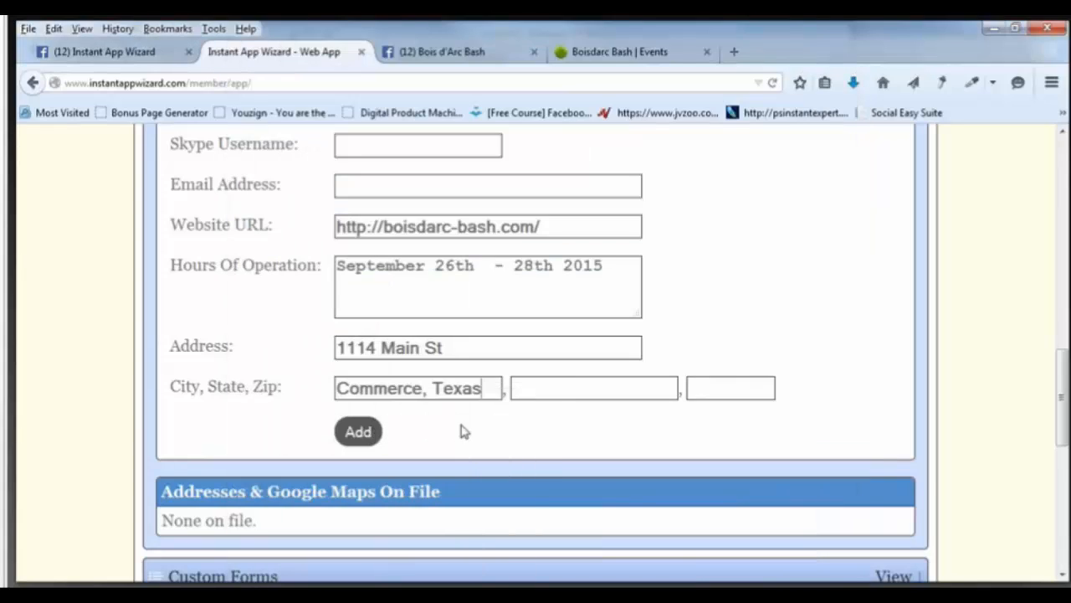
Move Texas from the City field into State and type the ZIP code.
drag(490, 388, 424, 390)
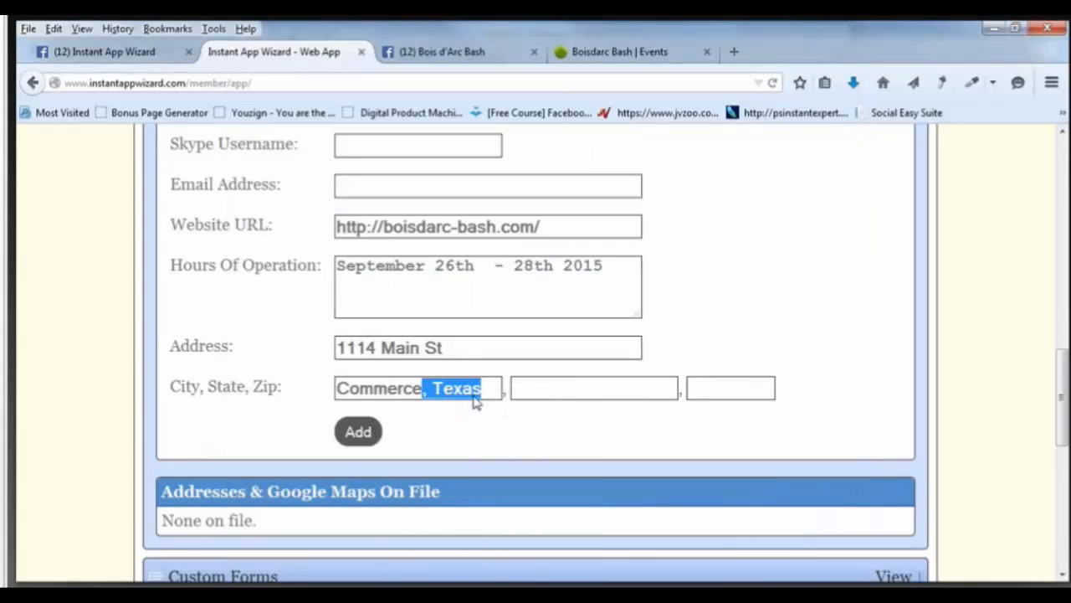
right_click(434, 390)
click(474, 421)
click(529, 392)
right_click(529, 392)
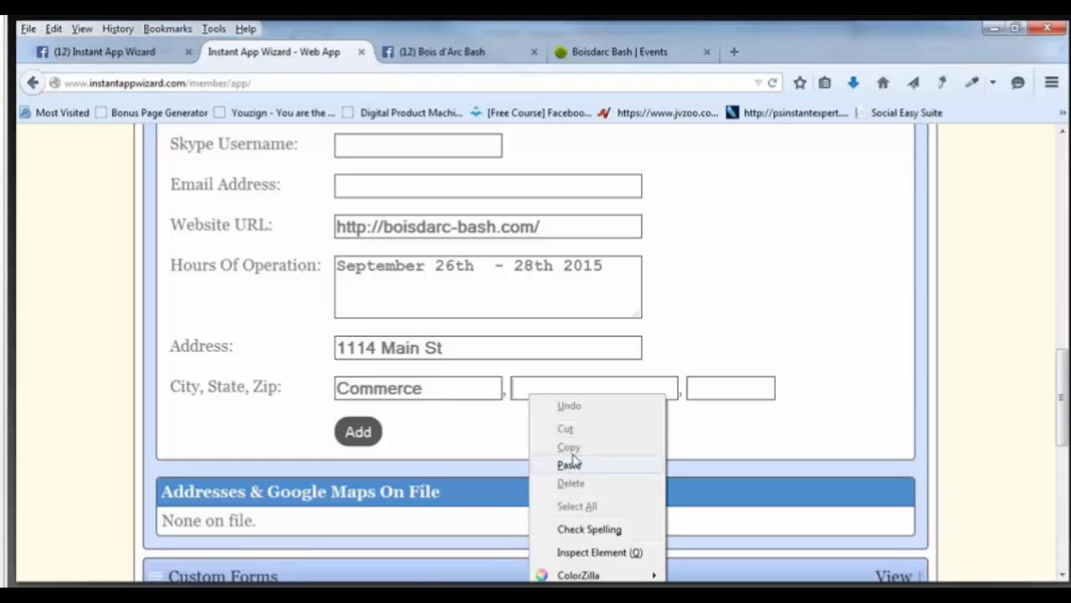
click(574, 462)
key(BackSpace)
key(BackSpace)
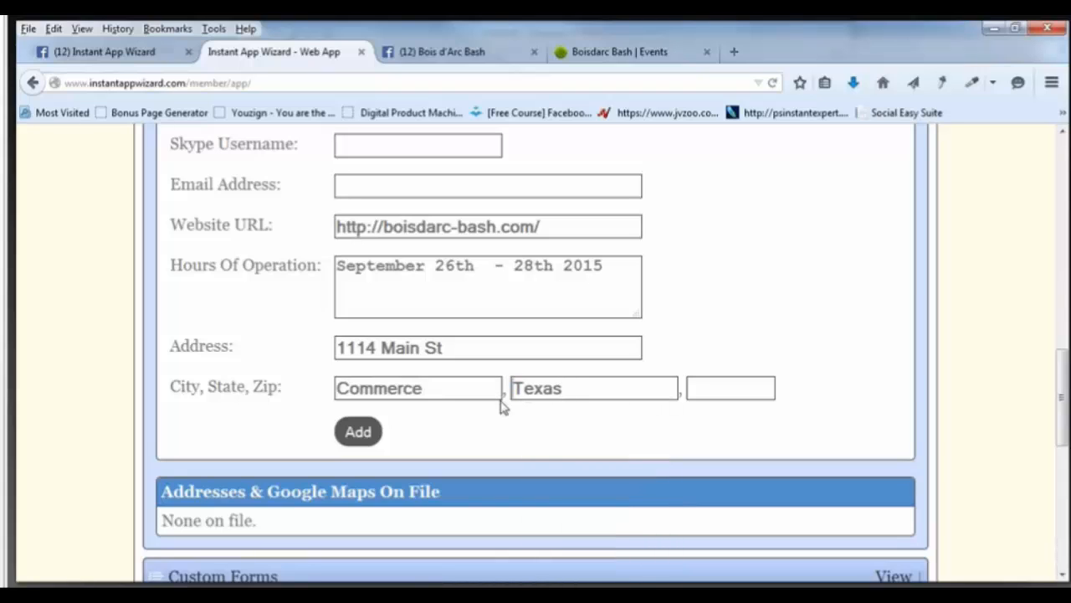
click(733, 385)
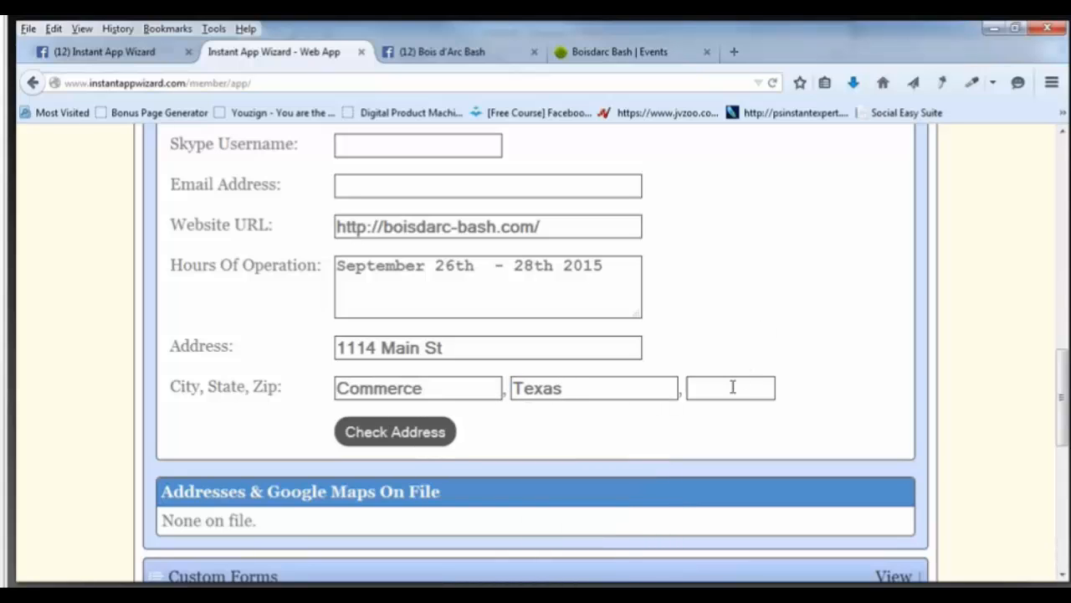
text(75428)
Check the address on the Google map and recentre it around Commerce.
click(395, 434)
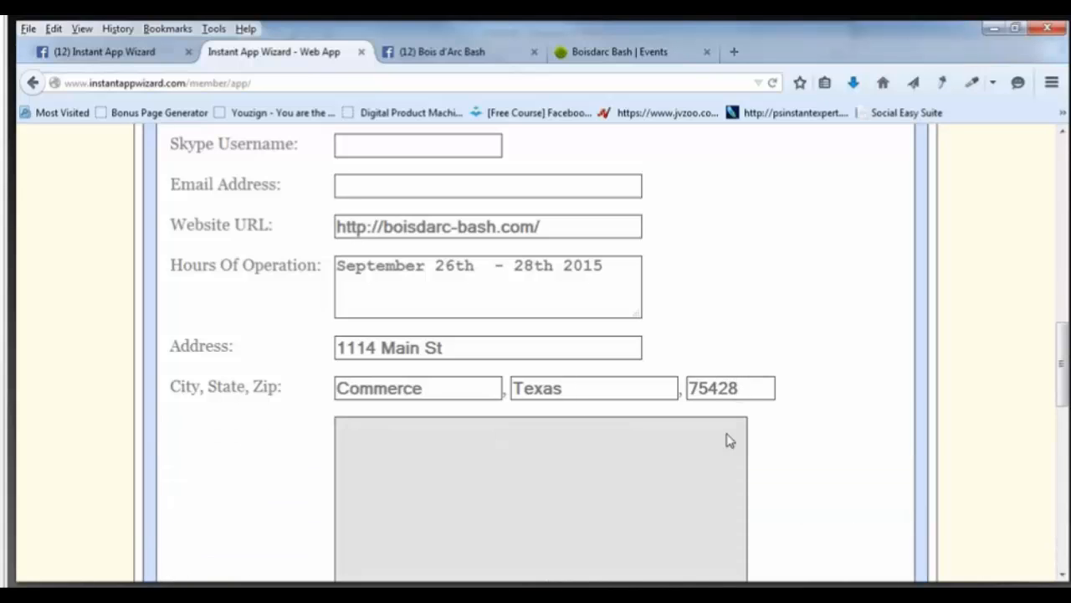
scroll(845, 444, down, 4)
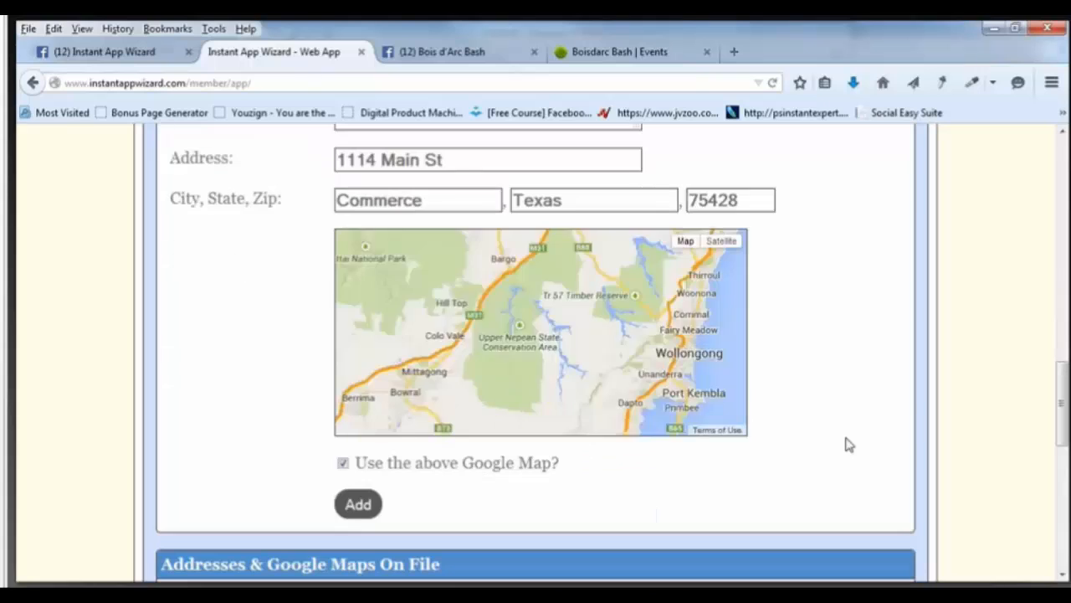
scroll(542, 348, up, 3)
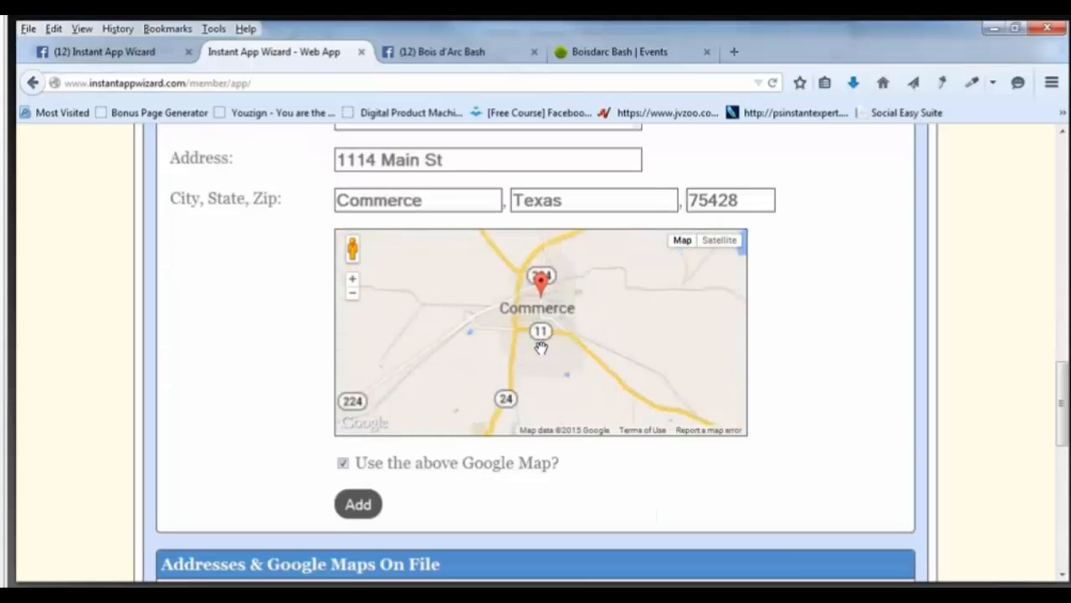
mouse_move(537, 365)
mouse_down()
mouse_move(532, 374)
mouse_move(536, 350)
mouse_up()
scroll(536, 350, up, 1)
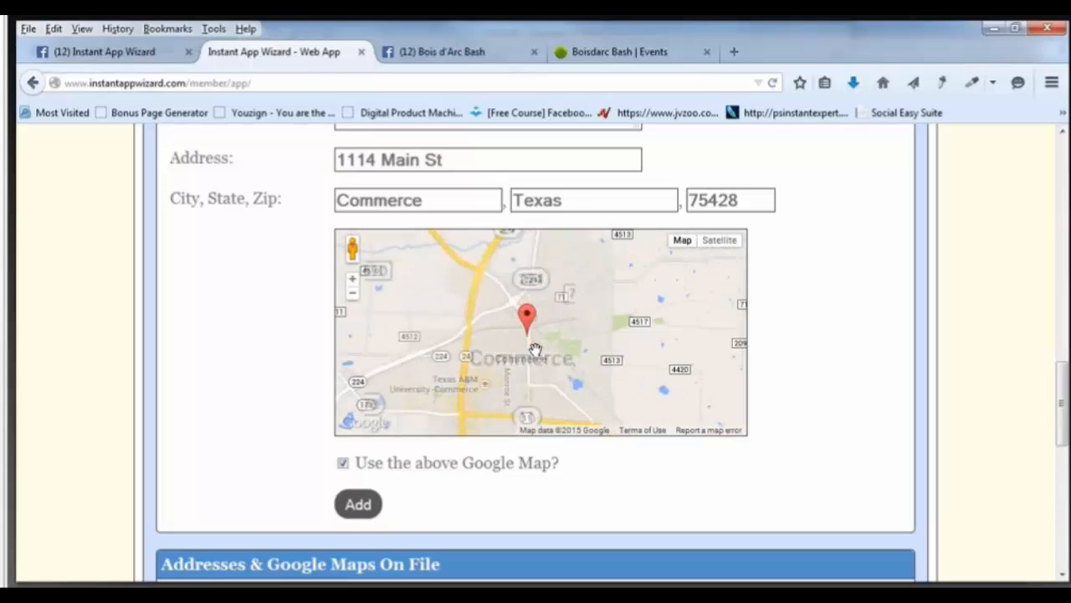
Add the address with its map and expand the Events section.
click(358, 504)
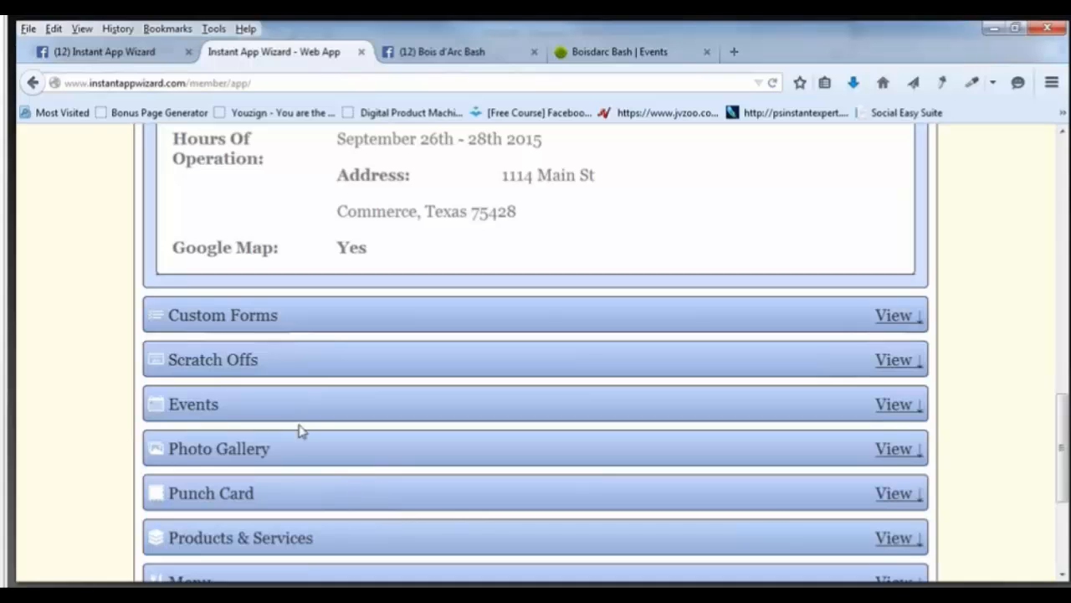
click(302, 408)
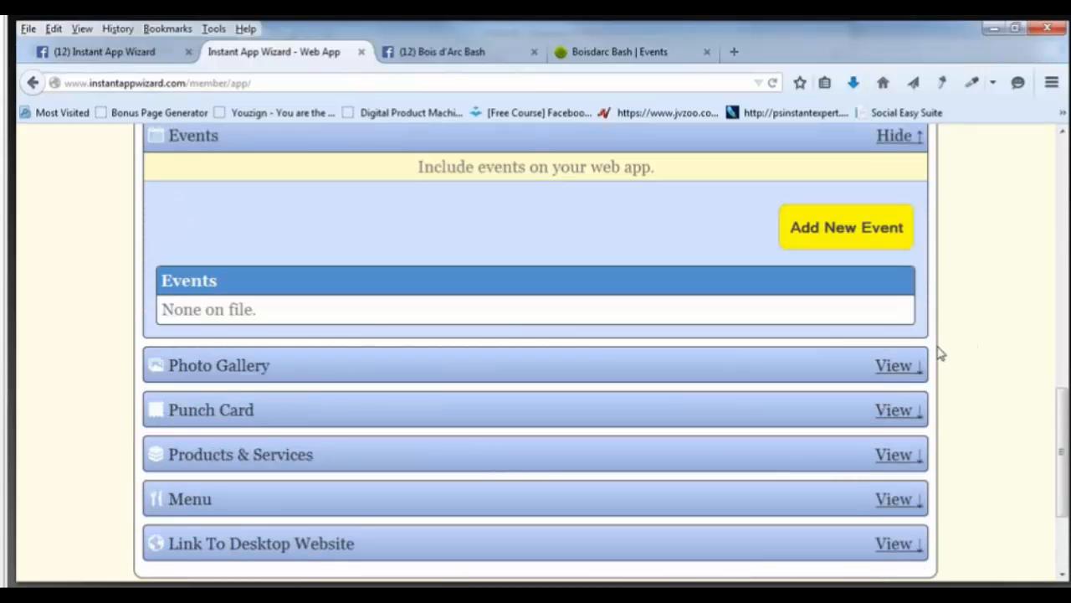
scroll(939, 354, up, 2)
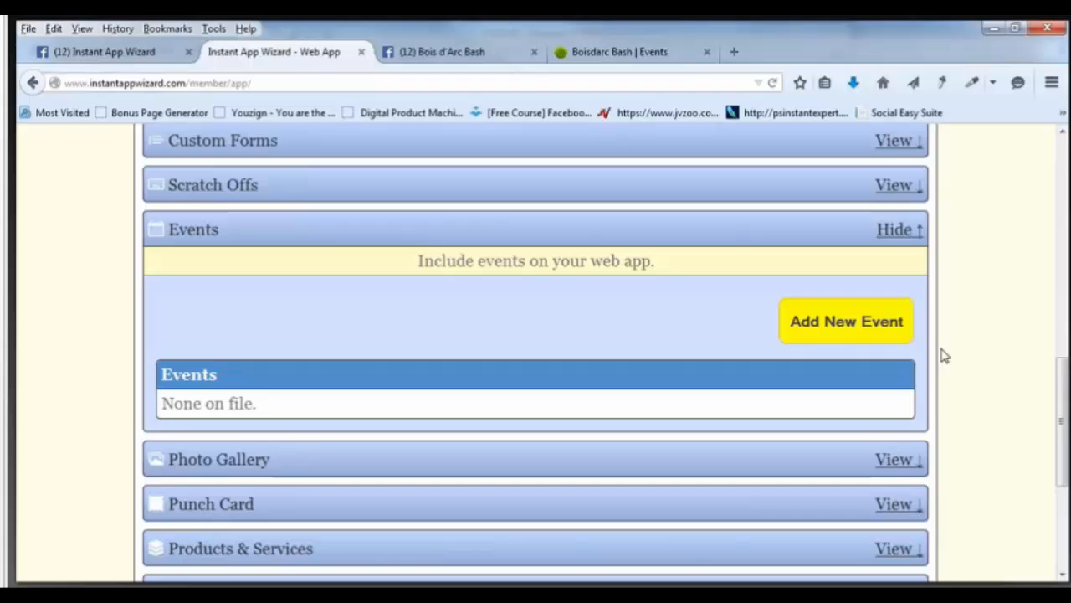
Open the Miss Bois d'Arc Pageant page from the Events list and scroll through its registration forms.
click(613, 54)
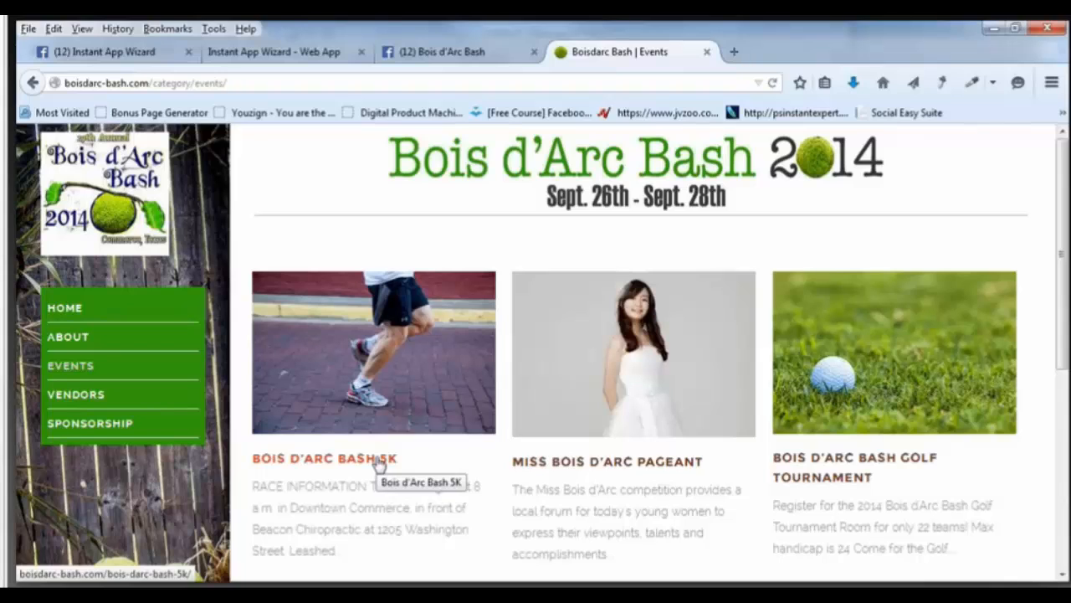
scroll(379, 463, down, 2)
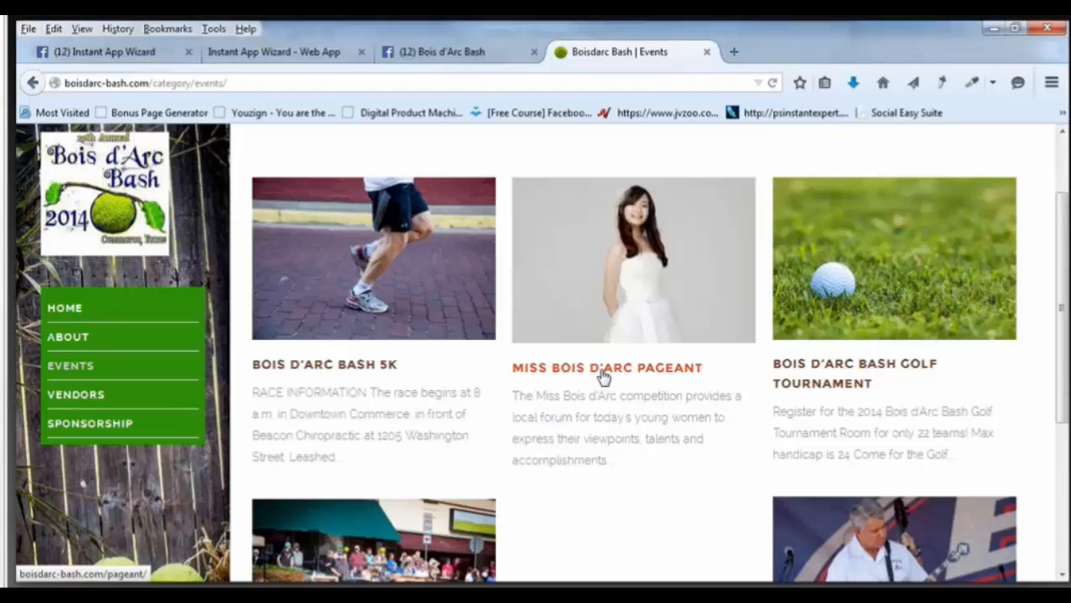
scroll(603, 376, up, 2)
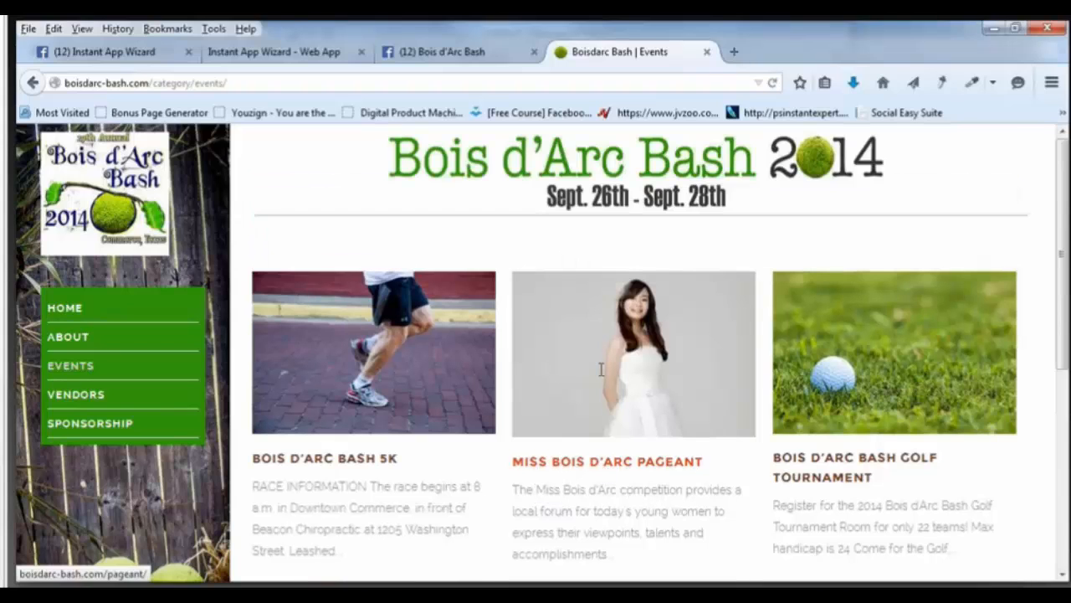
click(600, 369)
scroll(600, 369, down, 2)
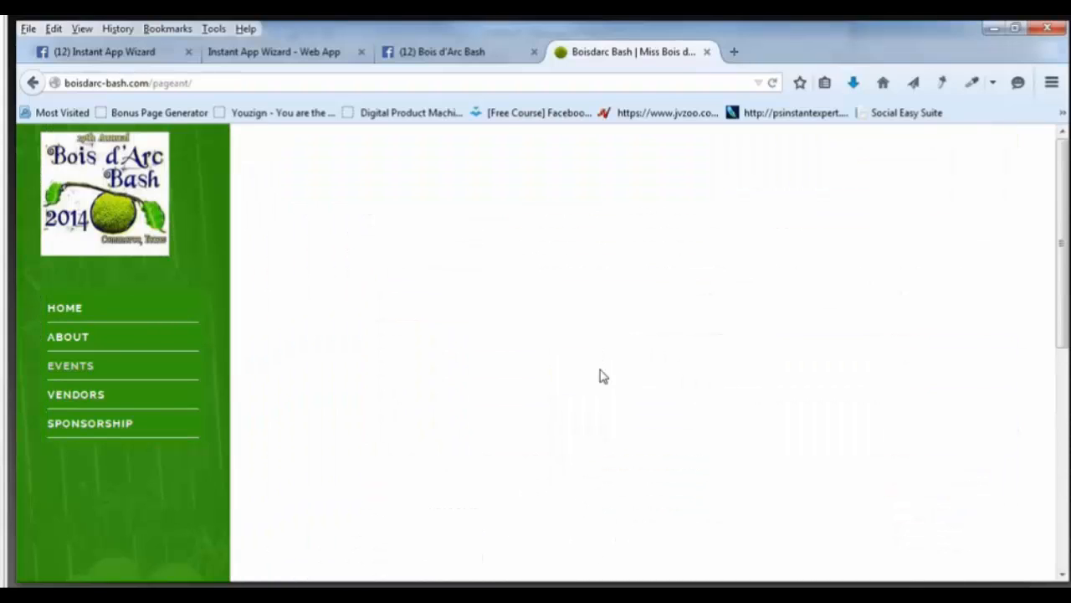
scroll(952, 407, down, 2)
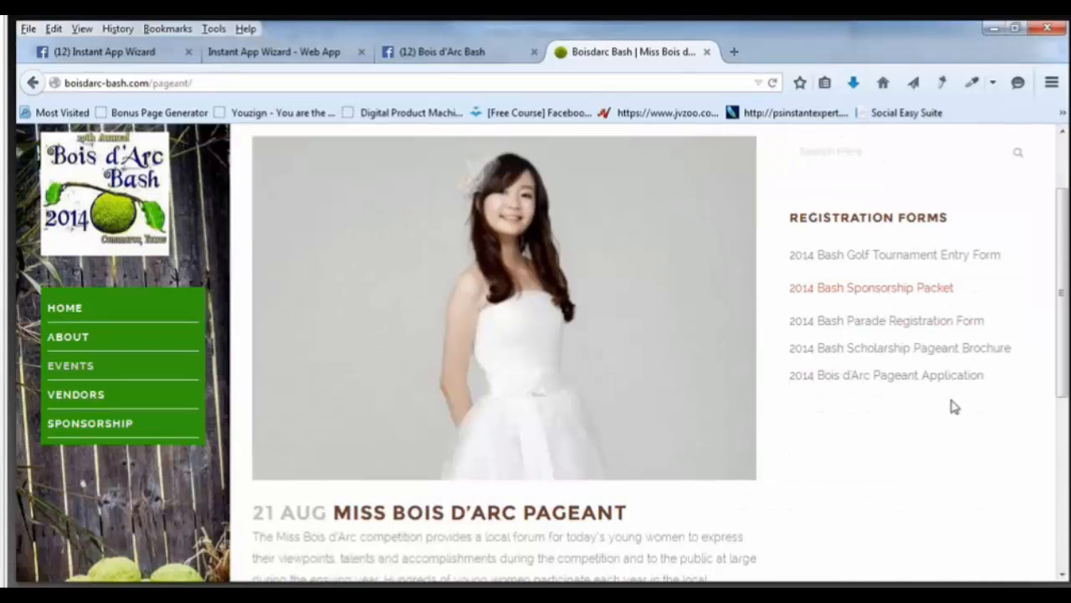
scroll(954, 407, down, 3)
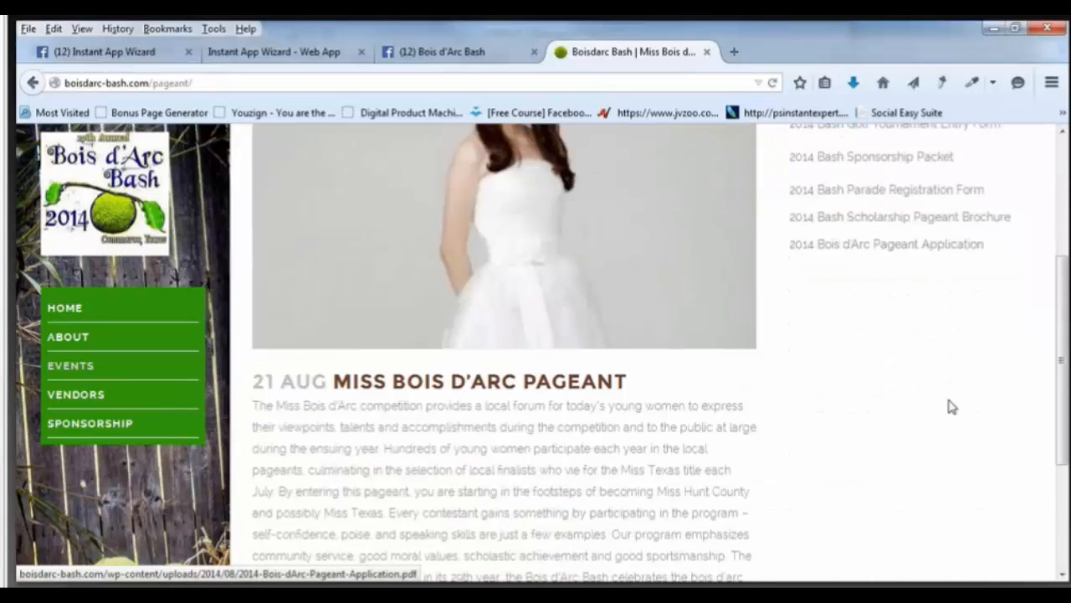
scroll(915, 406, down, 1)
scroll(912, 407, down, 3)
scroll(738, 279, up, 10)
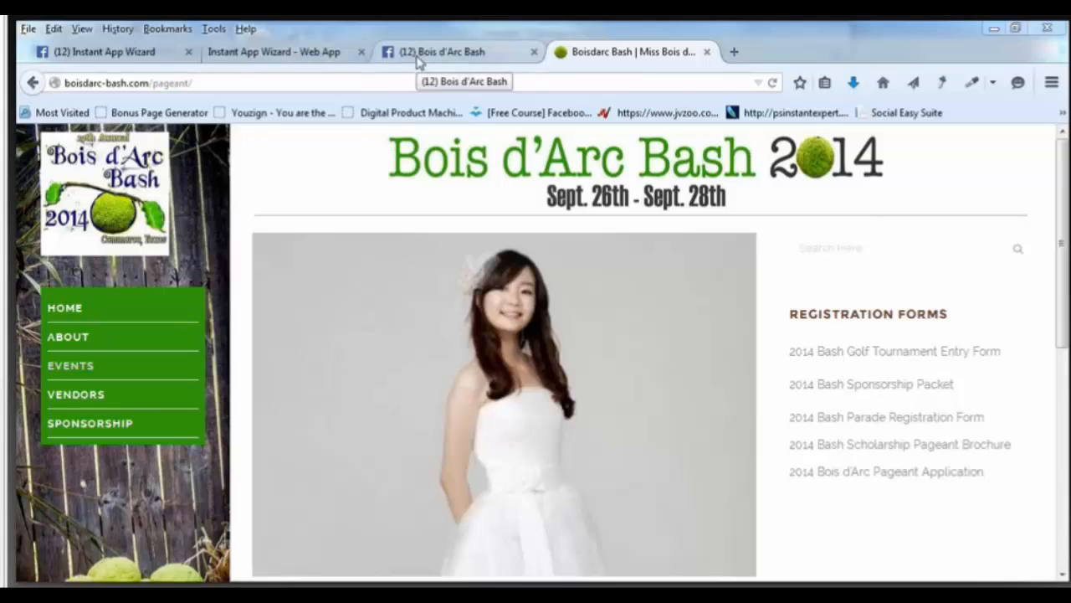
Expand Photo Gallery in the web app editor, then return to the pageant page.
click(283, 53)
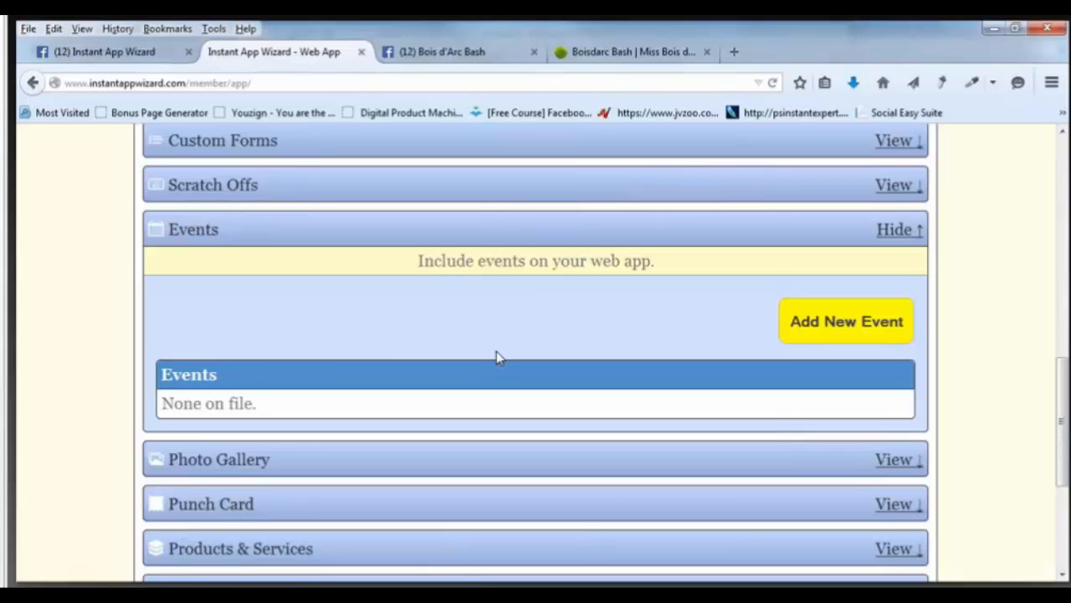
scroll(496, 358, down, 2)
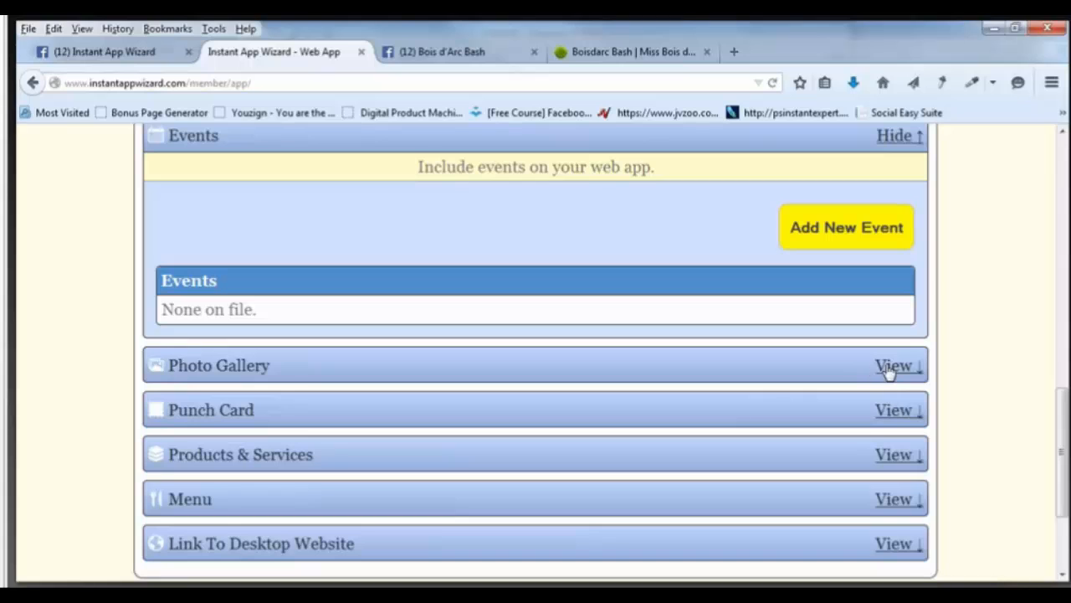
click(892, 368)
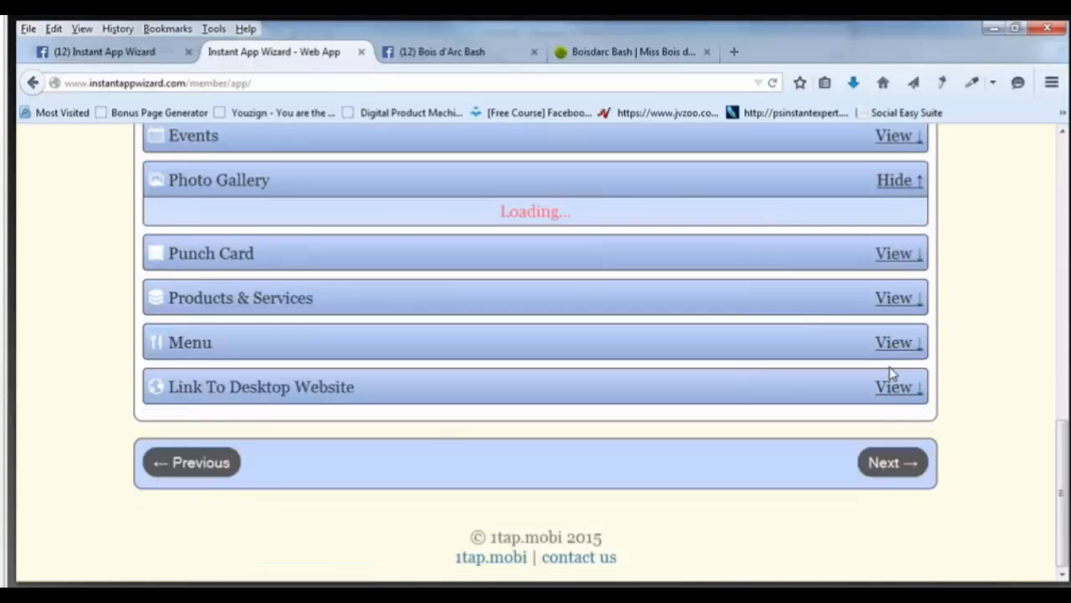
click(561, 52)
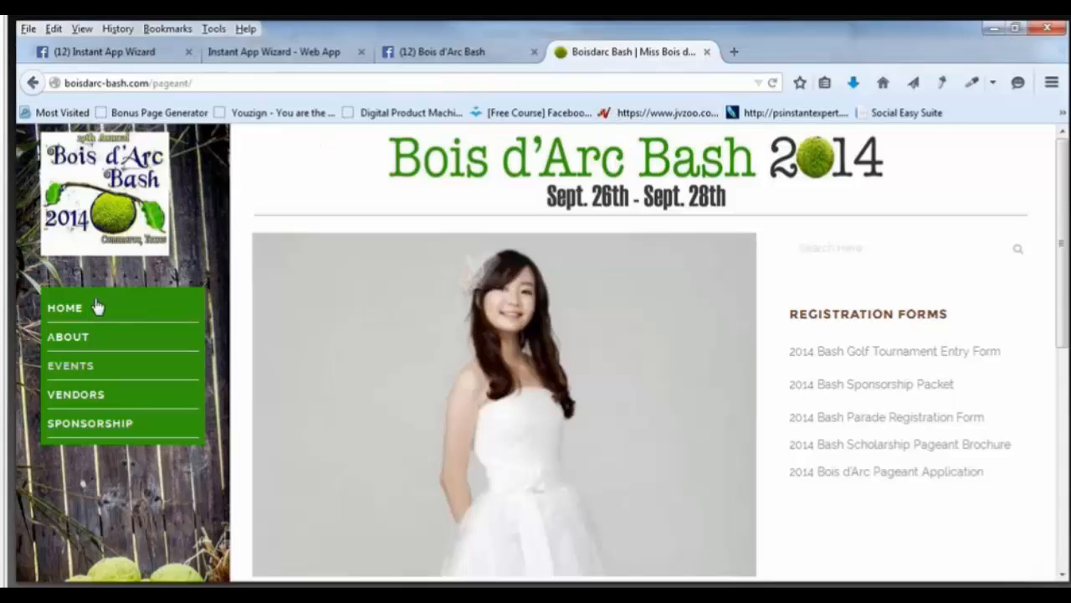
On the website's home page, save the singer photo to the Desktop.
click(87, 316)
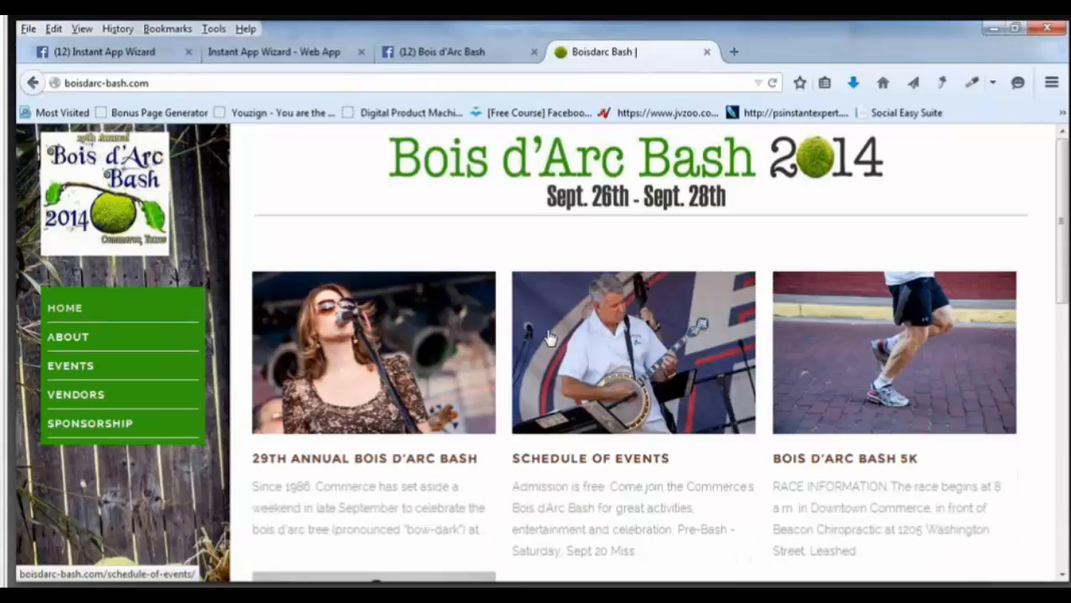
scroll(548, 336, down, 2)
scroll(548, 337, down, 5)
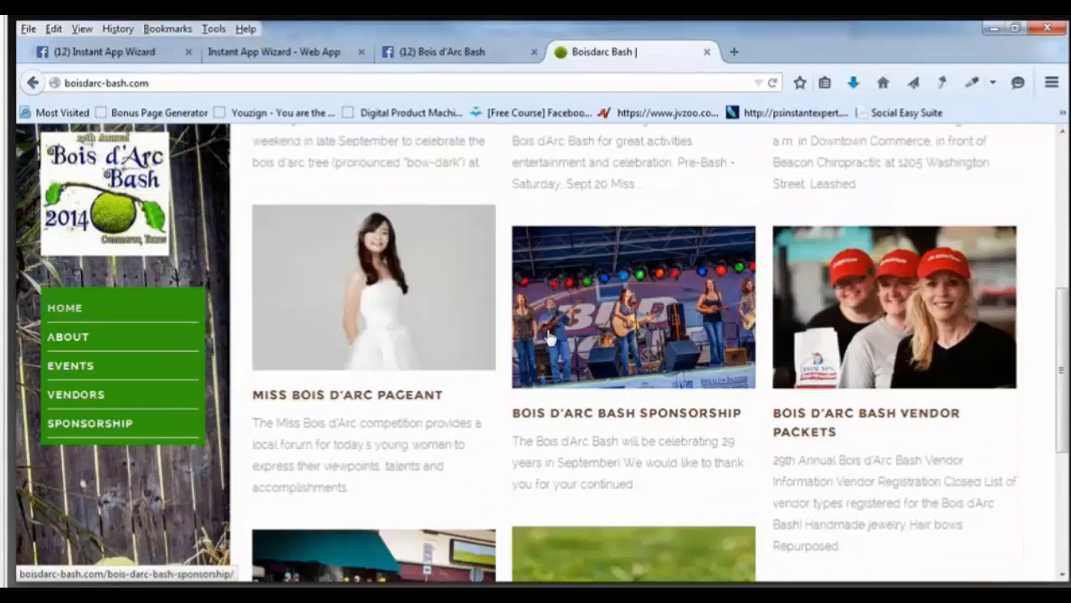
scroll(659, 370, down, 5)
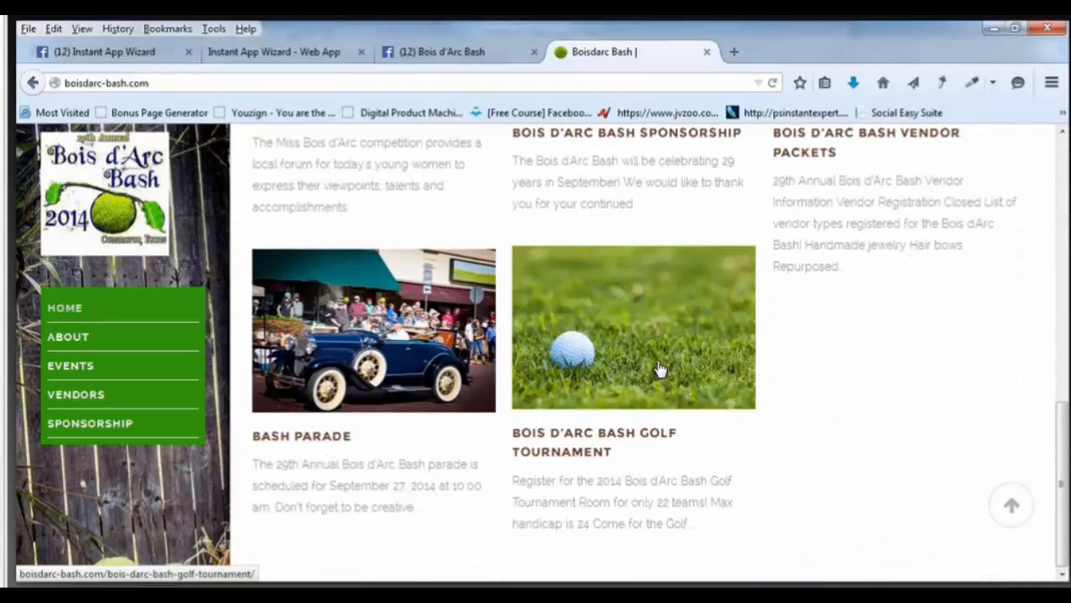
scroll(659, 369, up, 7)
scroll(658, 370, up, 3)
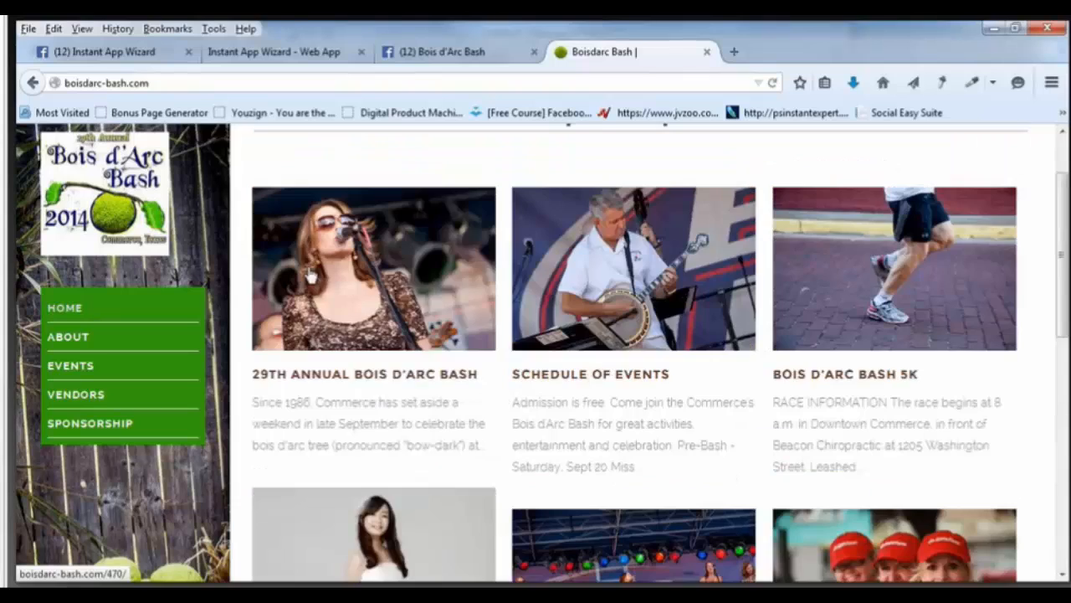
right_click(310, 270)
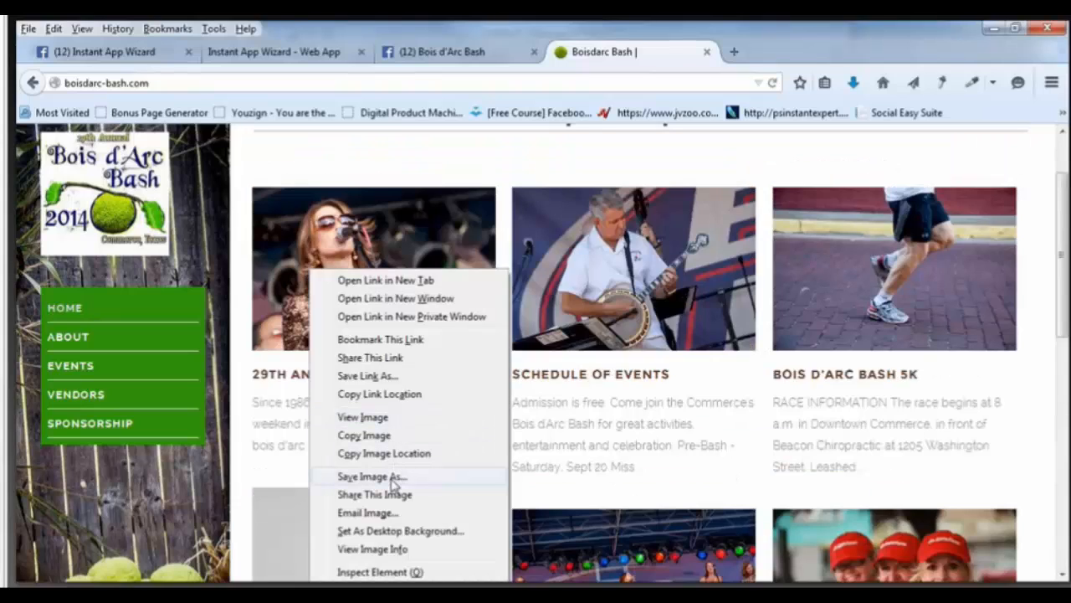
click(660, 313)
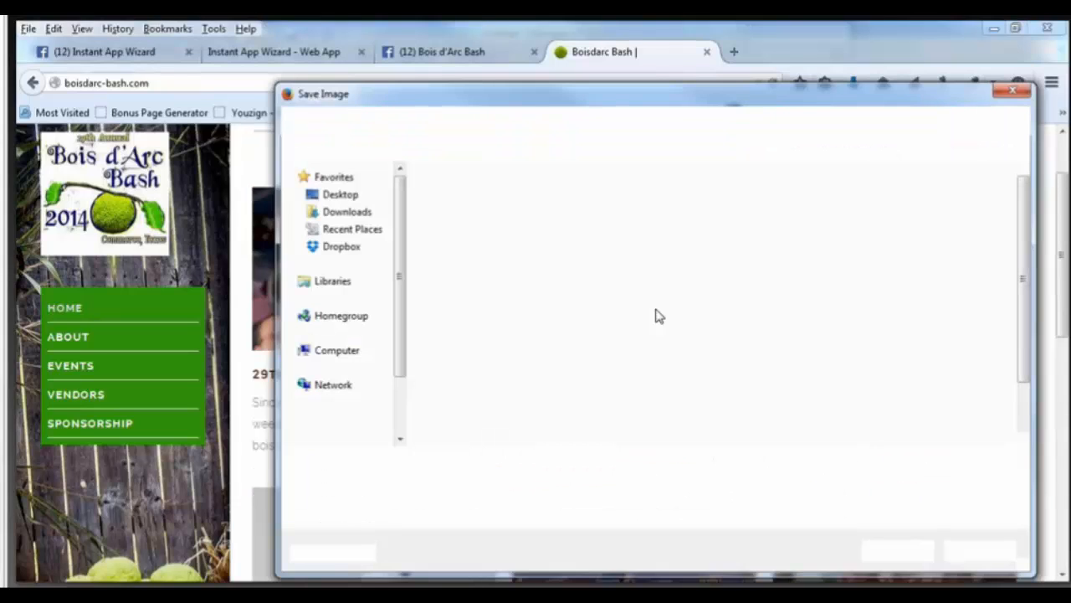
click(892, 551)
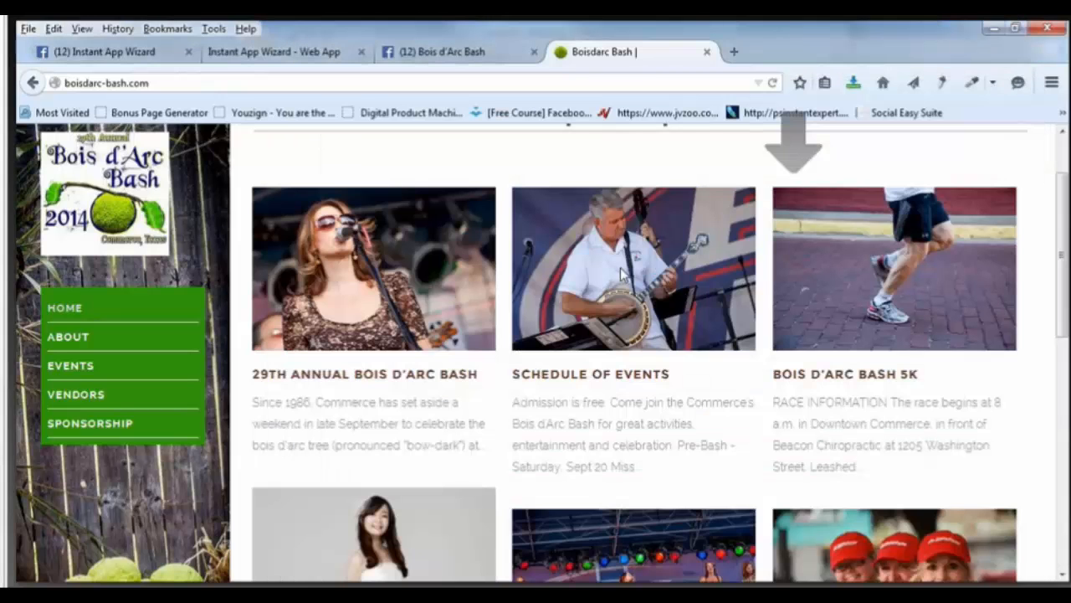
Save the Schedule of Events photo and the 5K runner photo to the Desktop.
right_click(623, 269)
click(707, 477)
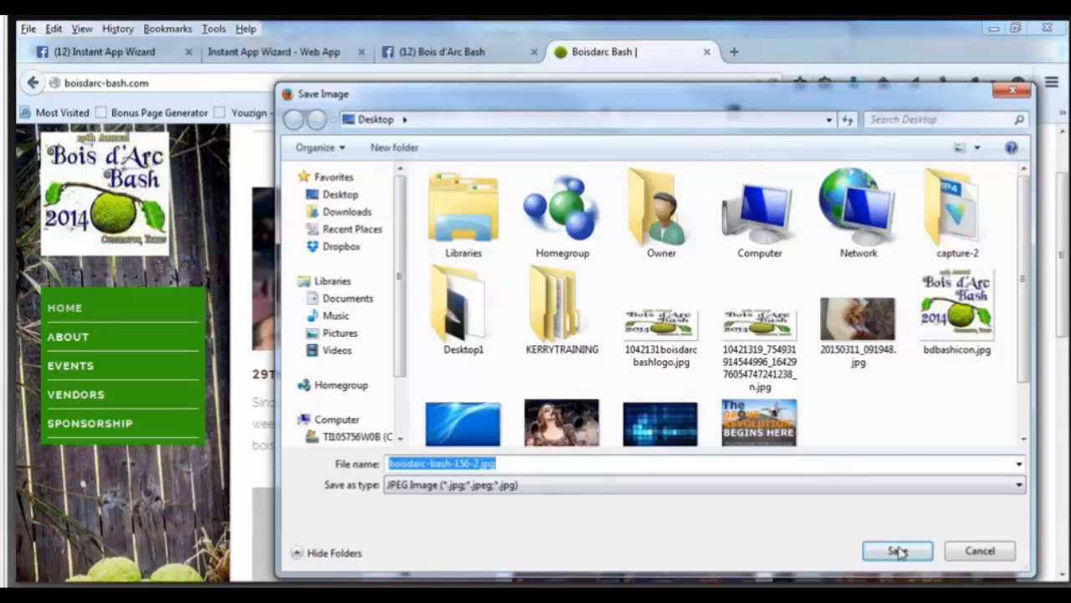
click(894, 550)
right_click(822, 279)
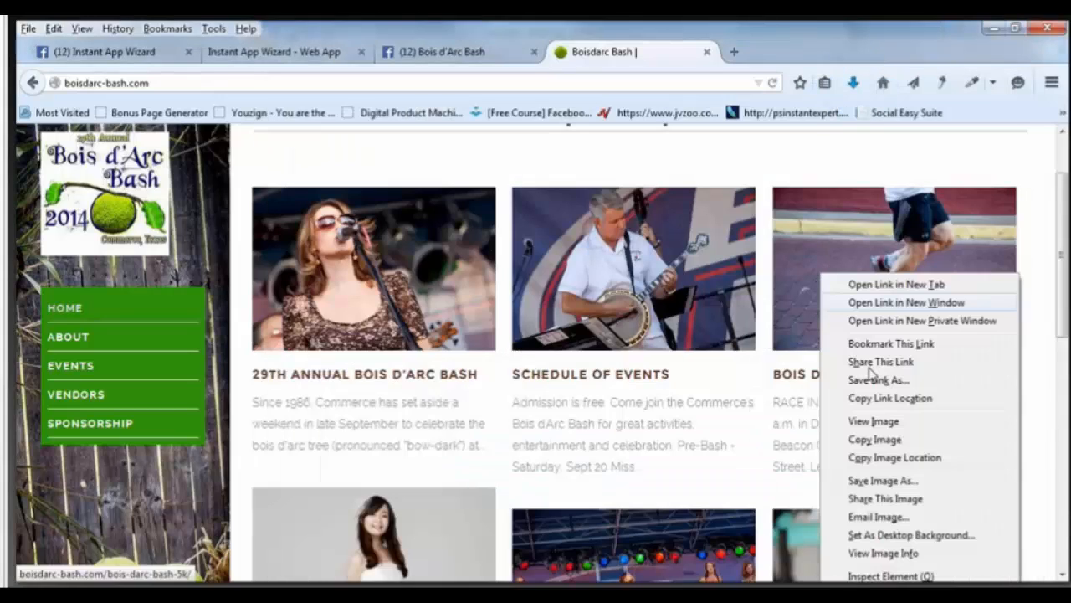
click(849, 476)
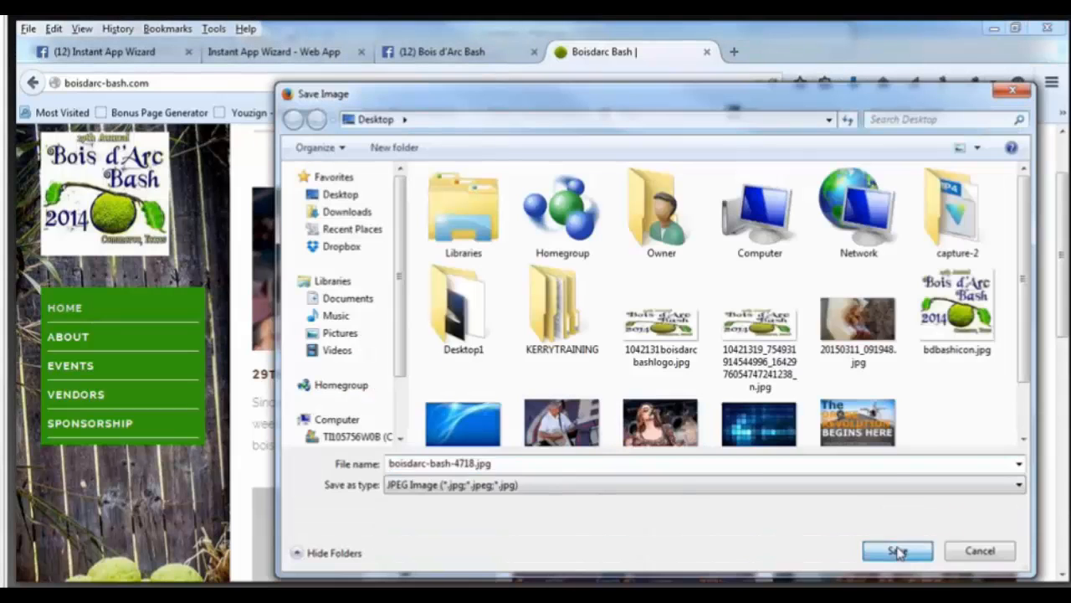
click(894, 550)
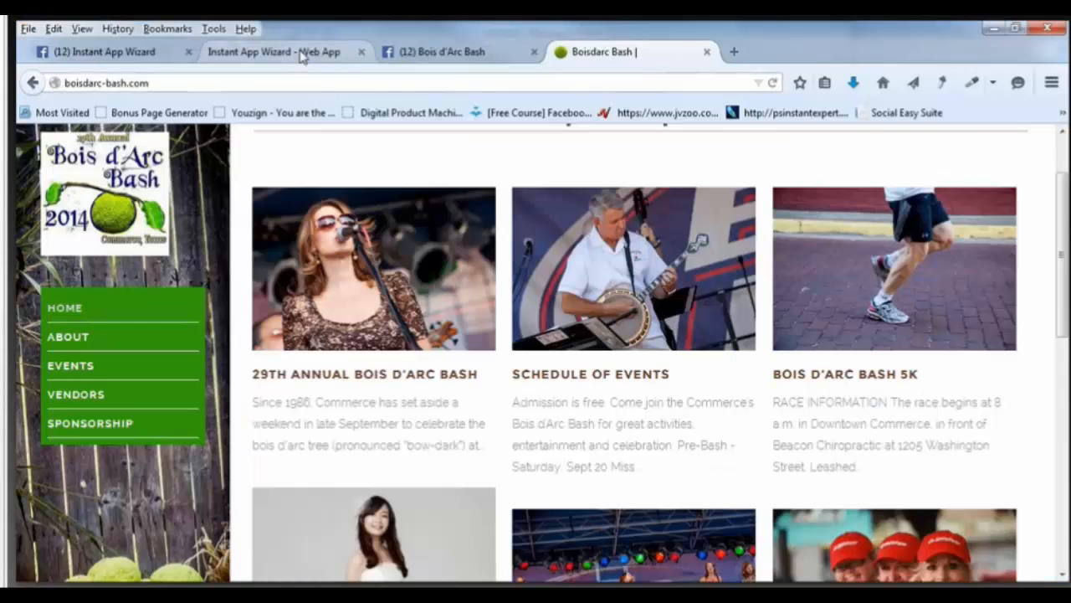
Back in the app editor, create a photo gallery category named 2014.
click(302, 55)
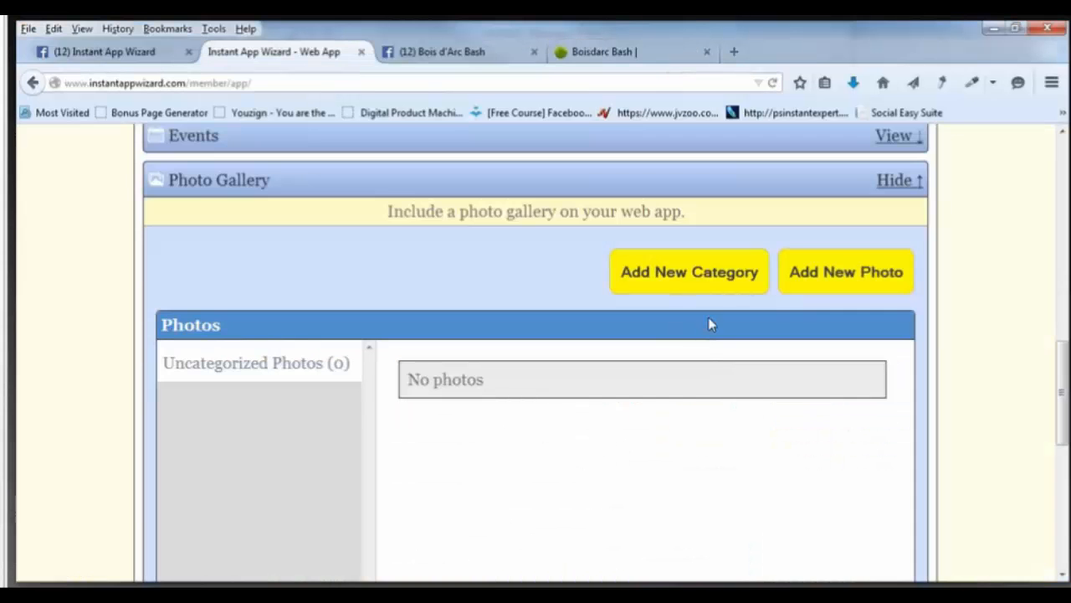
click(676, 285)
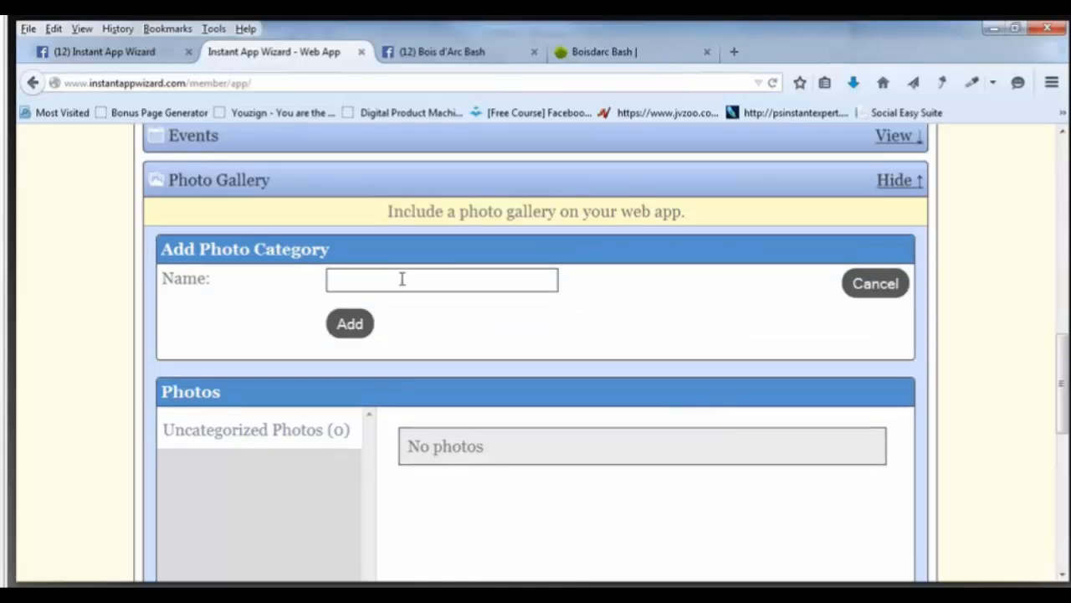
text(2014)
click(365, 325)
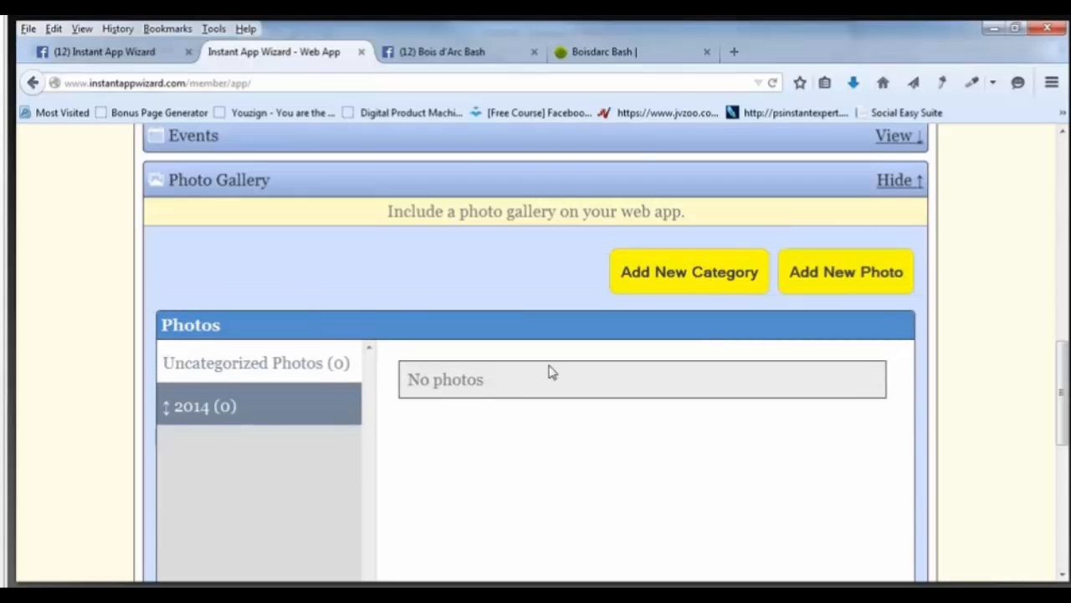
Start a new gallery photo filed under 2014 and caption it Music.
click(869, 282)
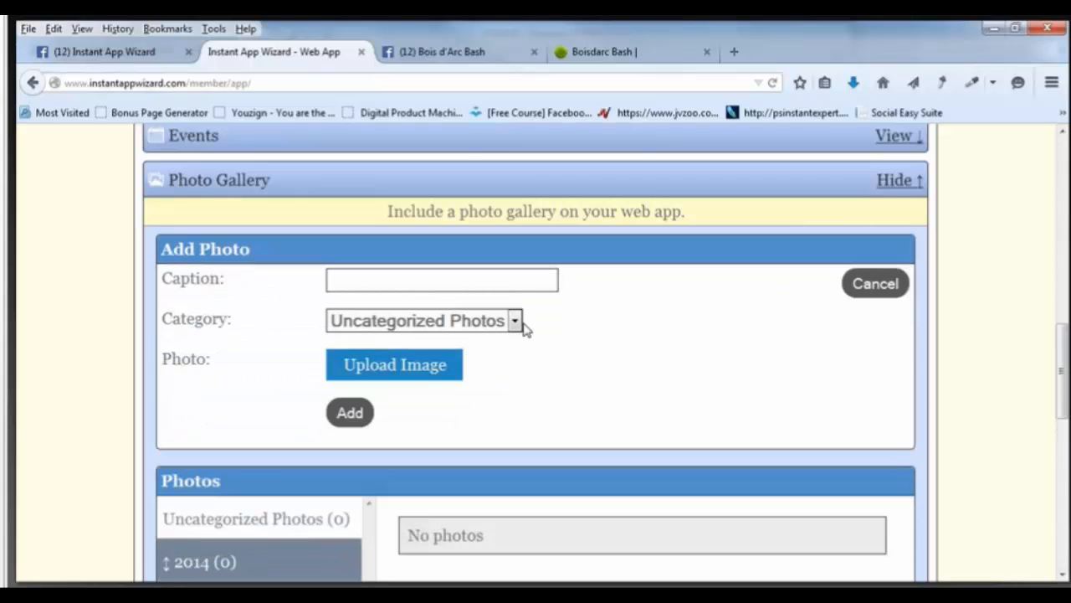
click(515, 322)
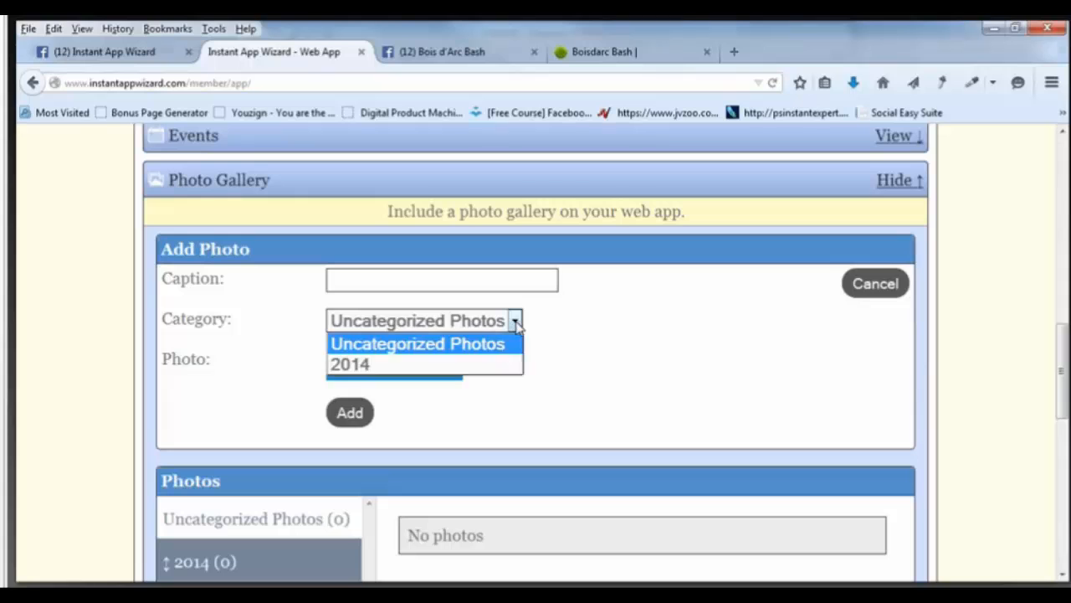
click(438, 365)
click(388, 282)
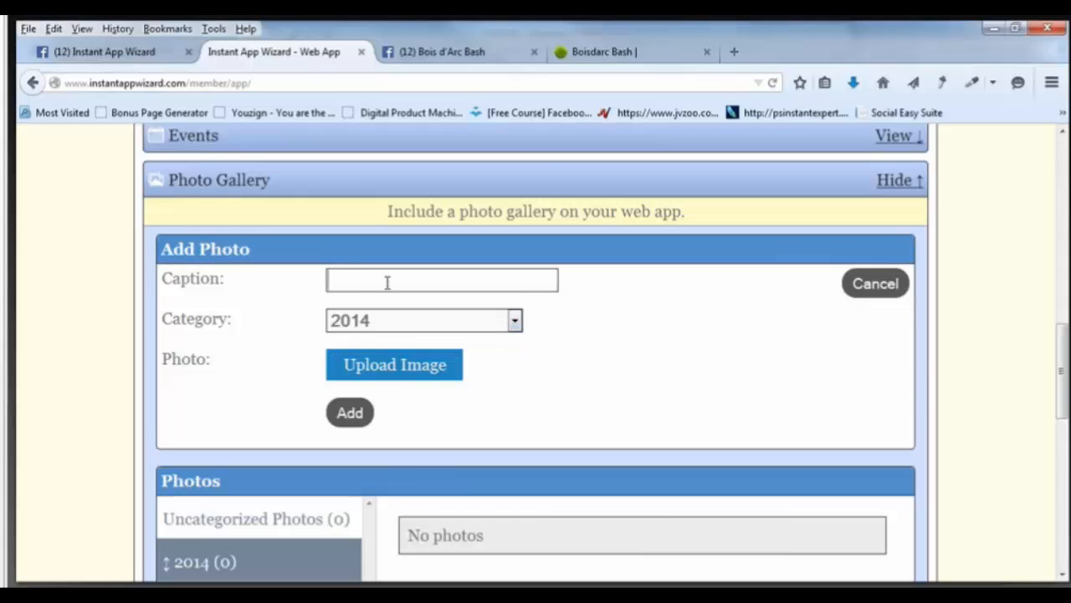
click(599, 62)
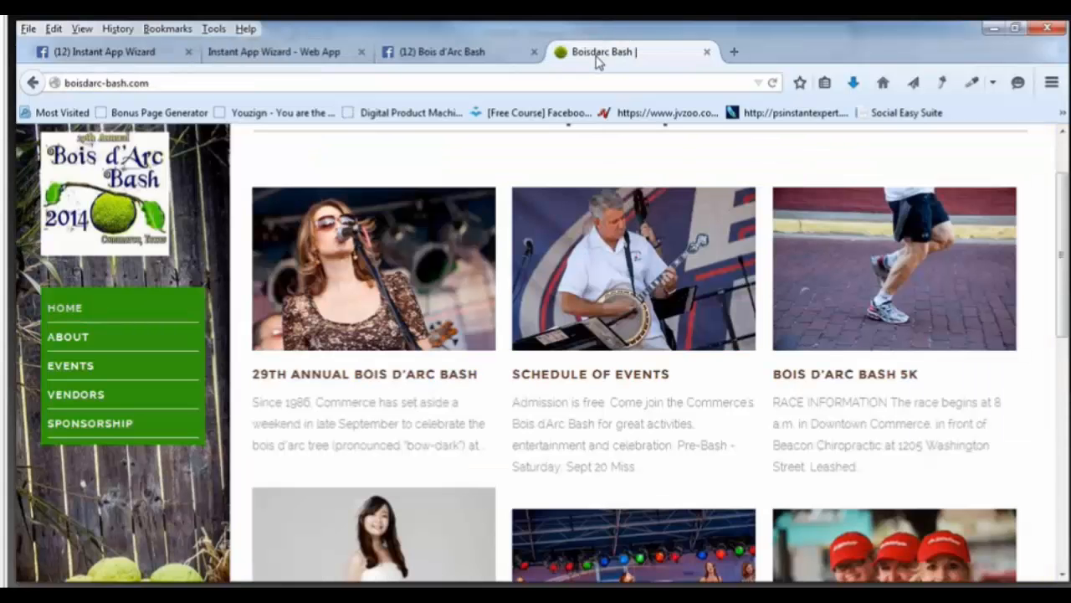
click(490, 58)
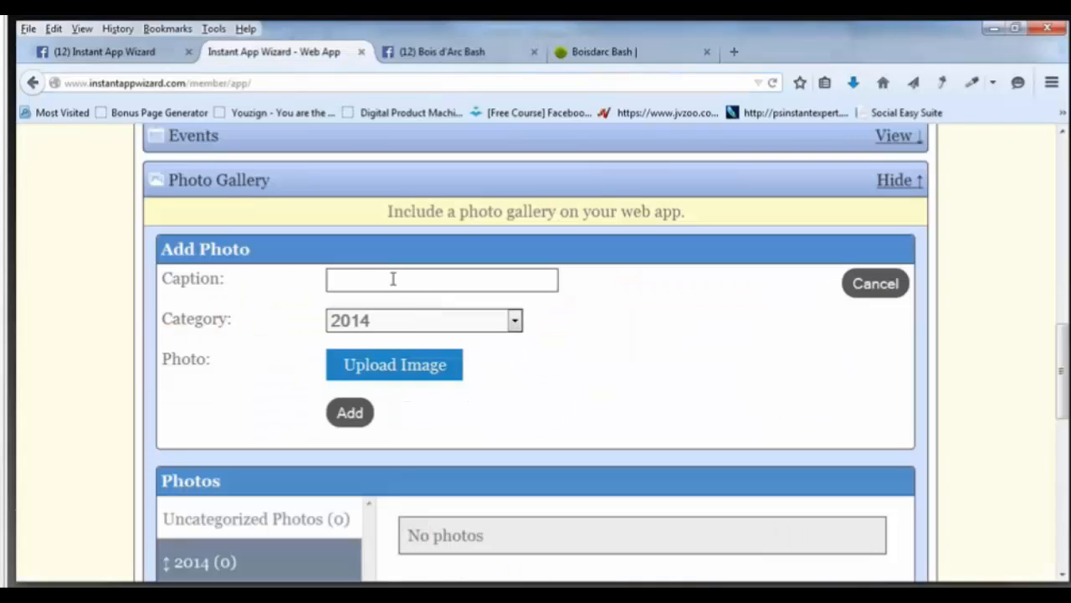
text(Musaic)
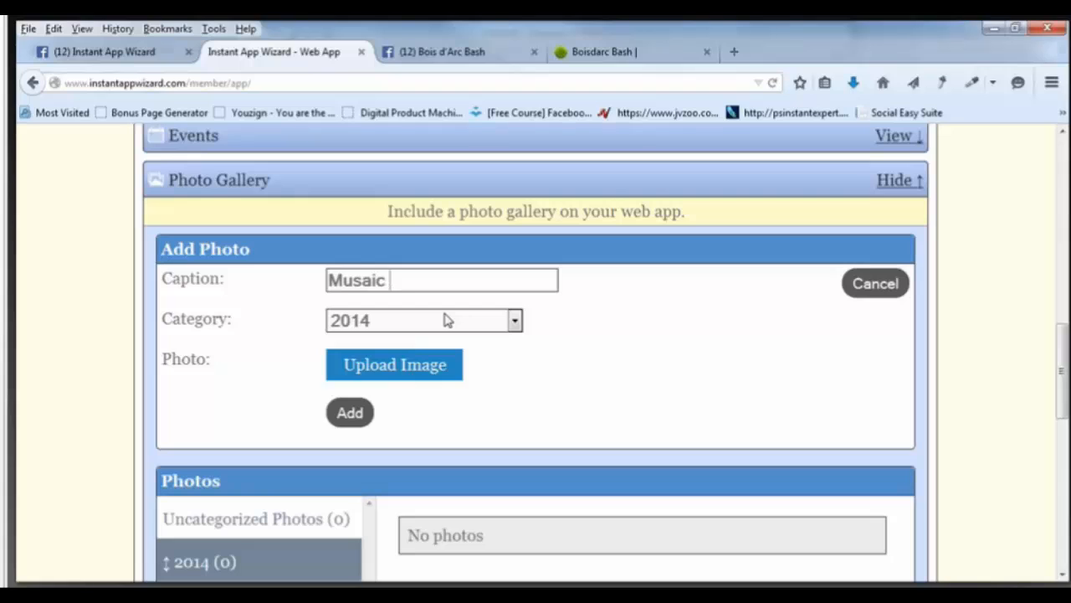
key(BackSpace)
key(BackSpace)
key(BackSpace)
key(BackSpace)
text(ic)
Upload boisdarc-bash-4967.jpg from the Desktop and save the Music photo to the gallery.
click(399, 375)
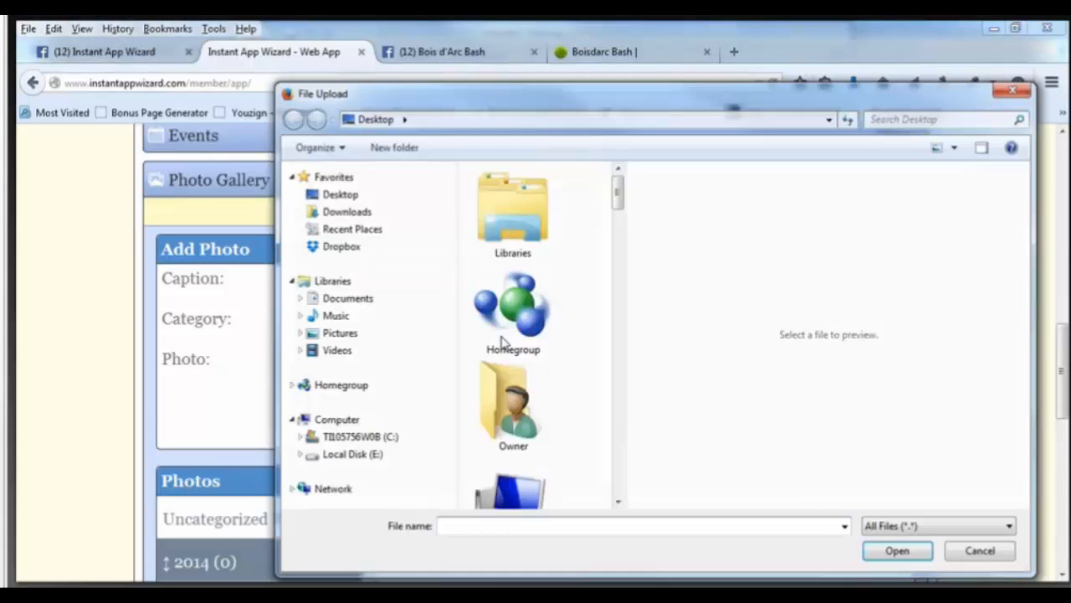
click(339, 197)
drag(620, 194, 624, 333)
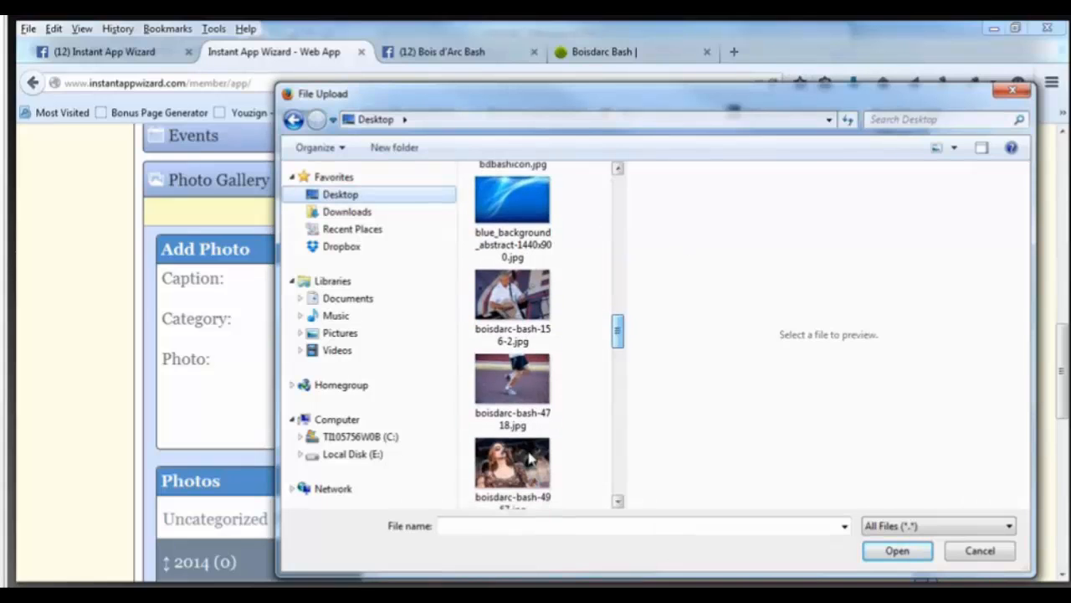
click(512, 473)
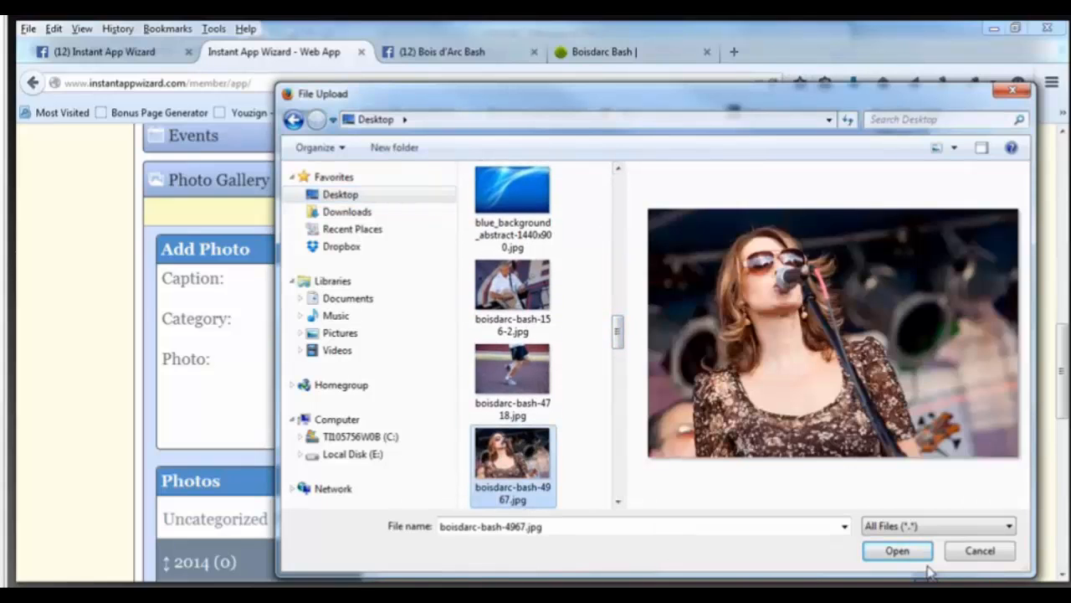
click(897, 551)
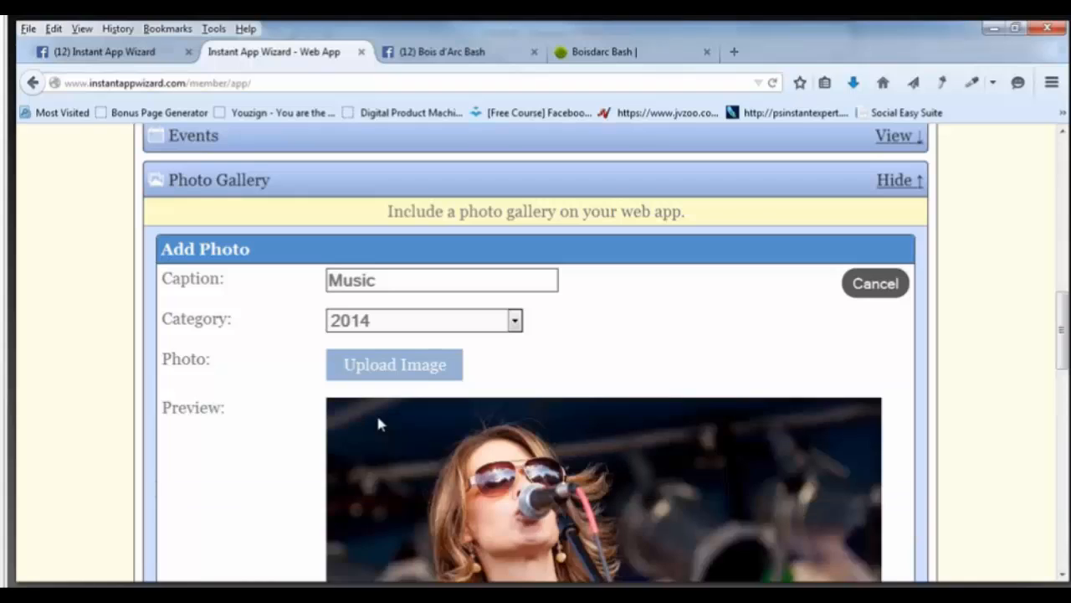
scroll(621, 437, down, 1)
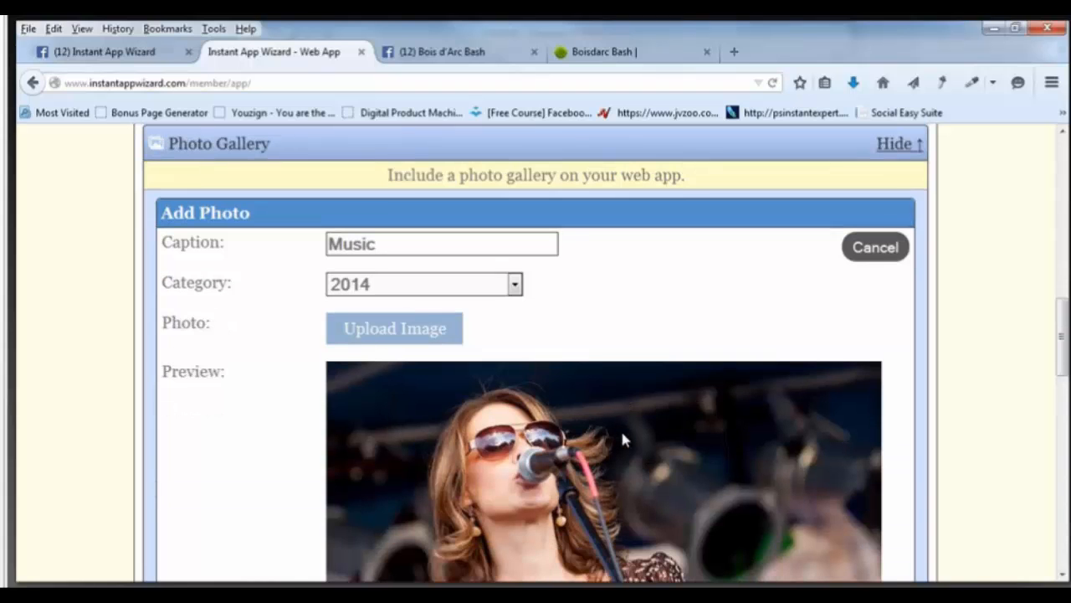
scroll(622, 439, down, 4)
click(622, 457)
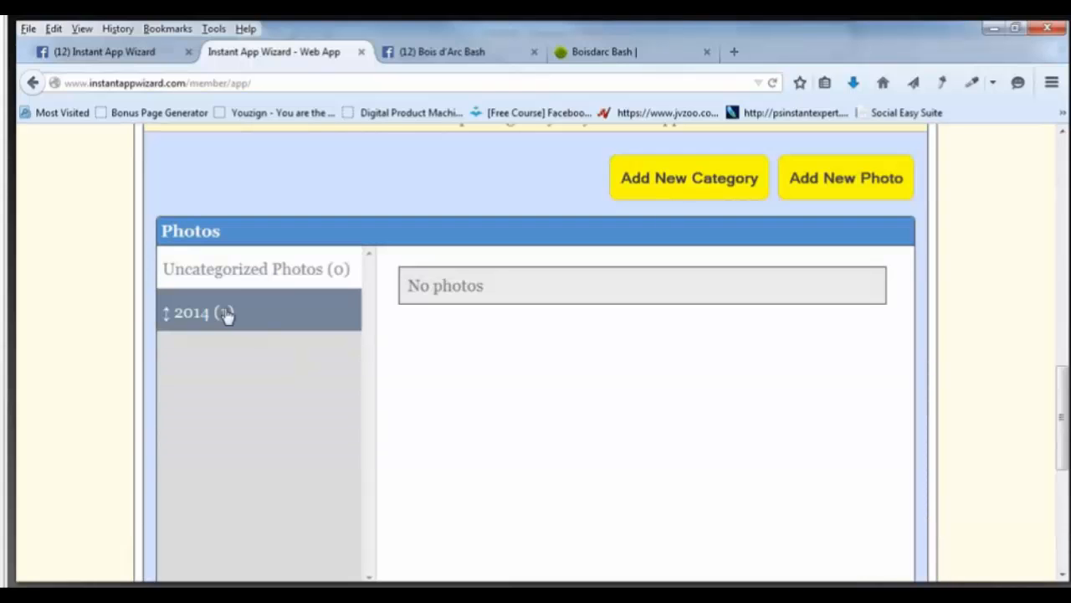
Show the 2014 category's photos, listing the singer image captioned Music, and glance at the website.
click(227, 313)
scroll(635, 444, down, 1)
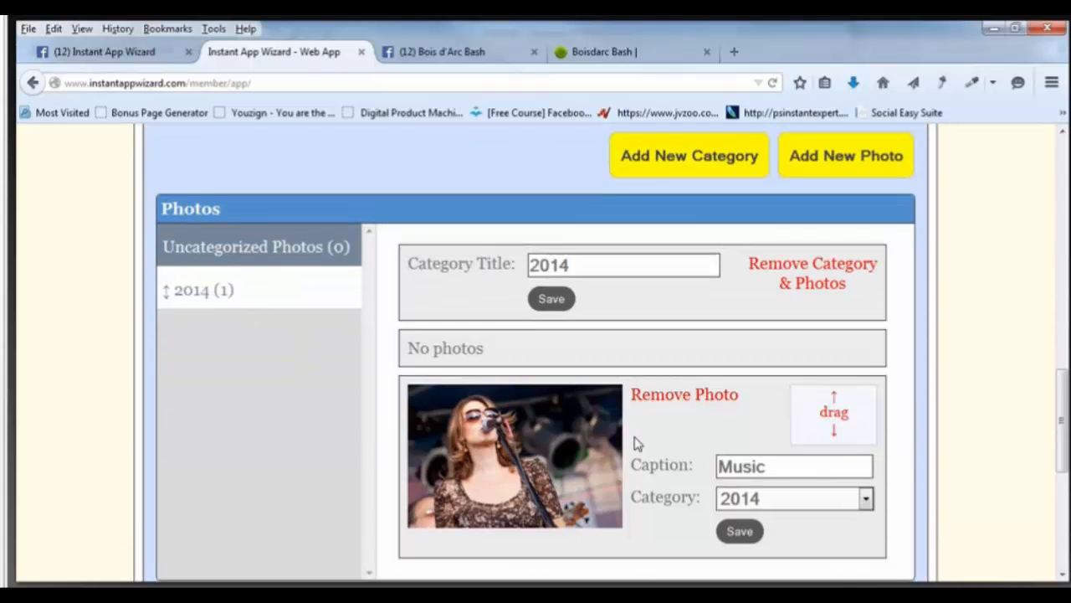
scroll(753, 440, down, 2)
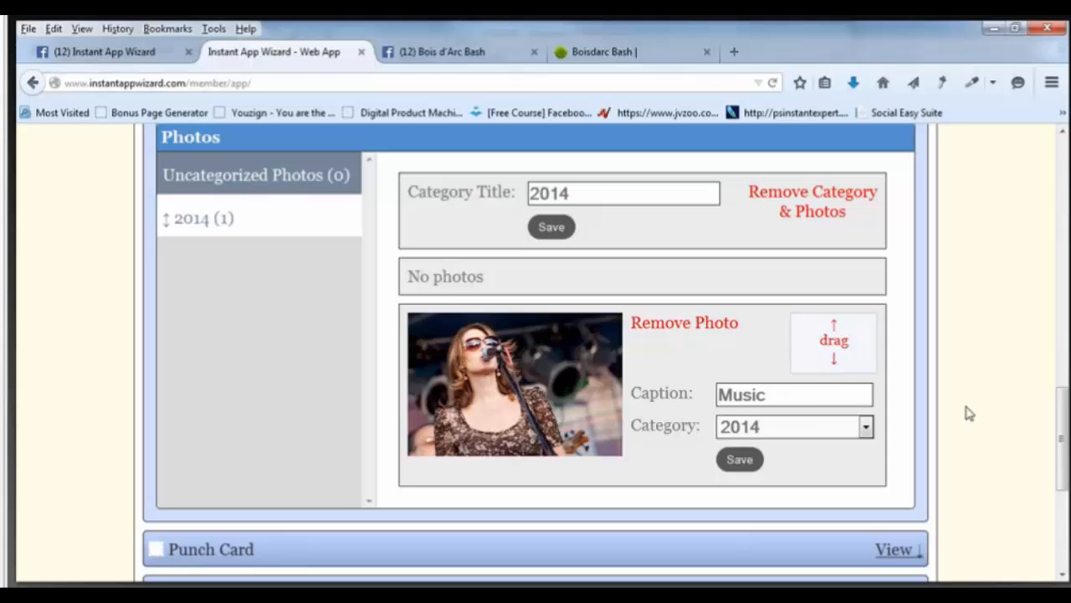
click(628, 55)
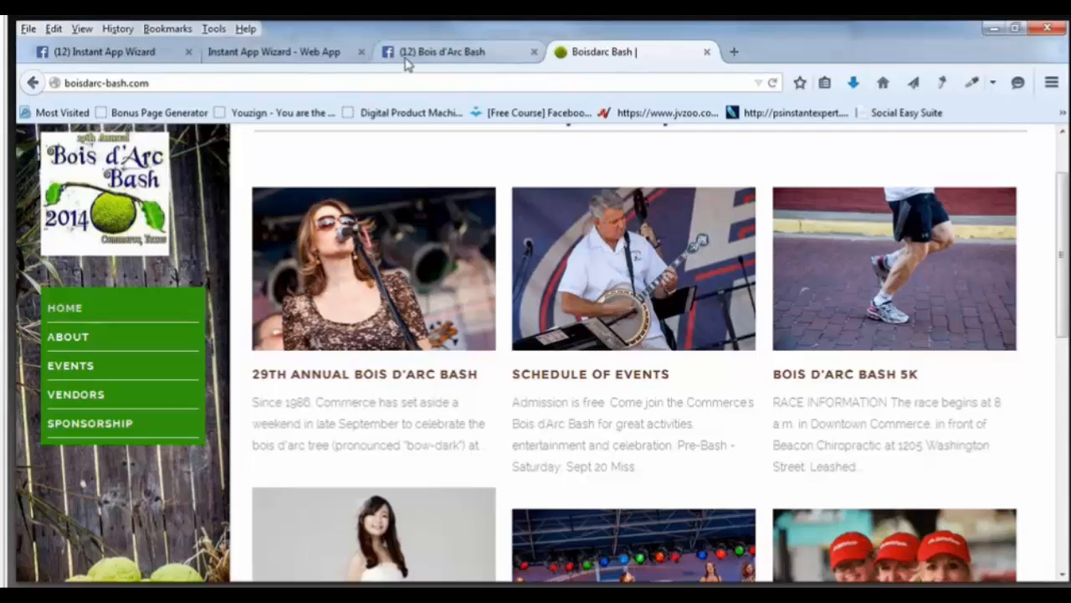
click(339, 59)
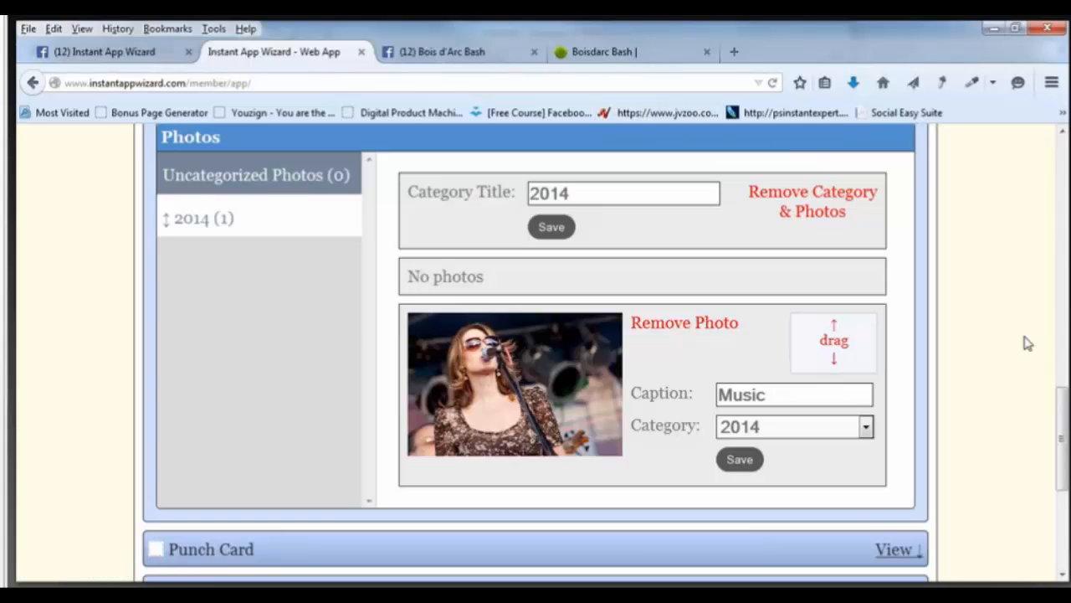
Browse the past event photos on the Bois d'Arc Bash Facebook page and dismiss the notification.
click(426, 61)
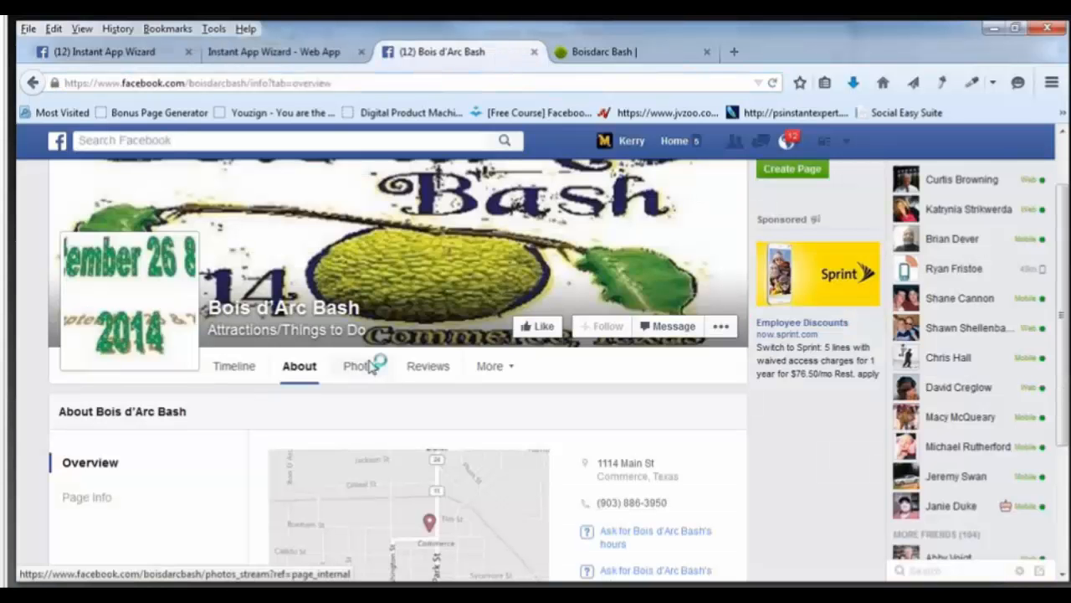
click(368, 366)
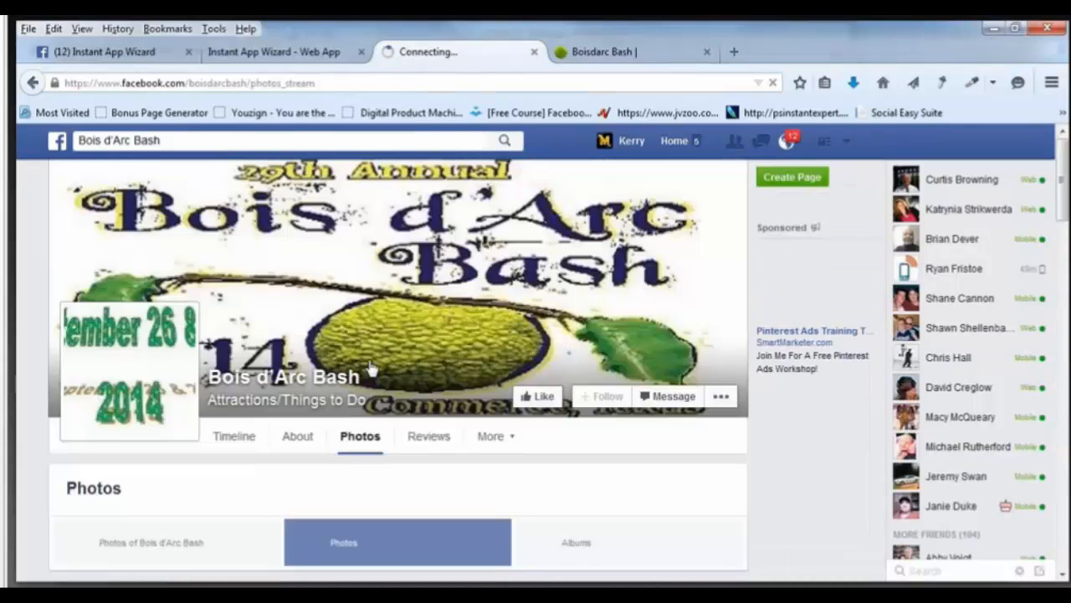
scroll(371, 366, down, 5)
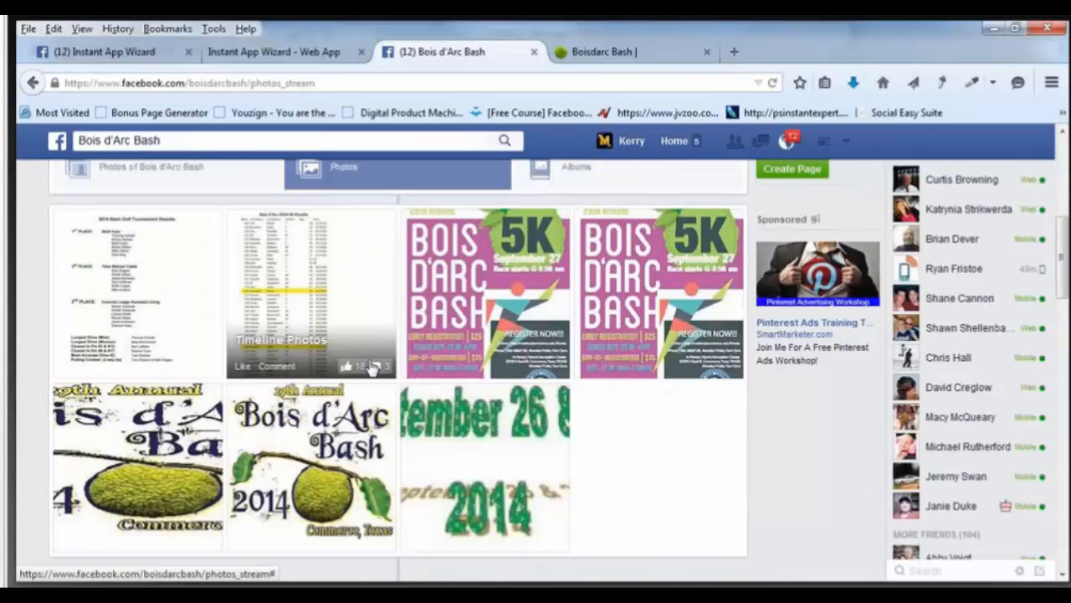
scroll(370, 367, down, 3)
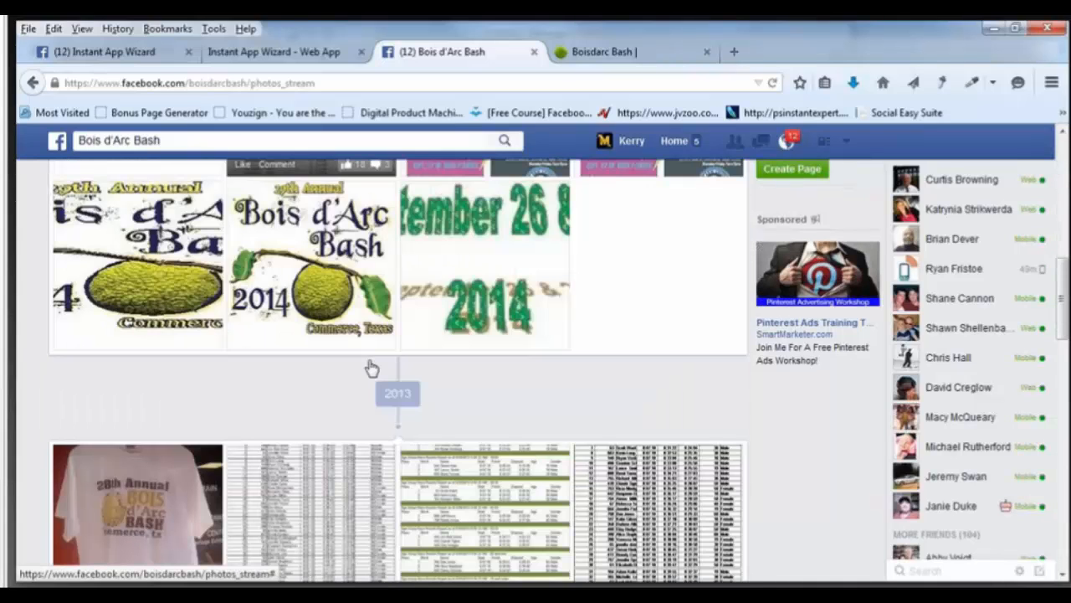
scroll(370, 366, down, 3)
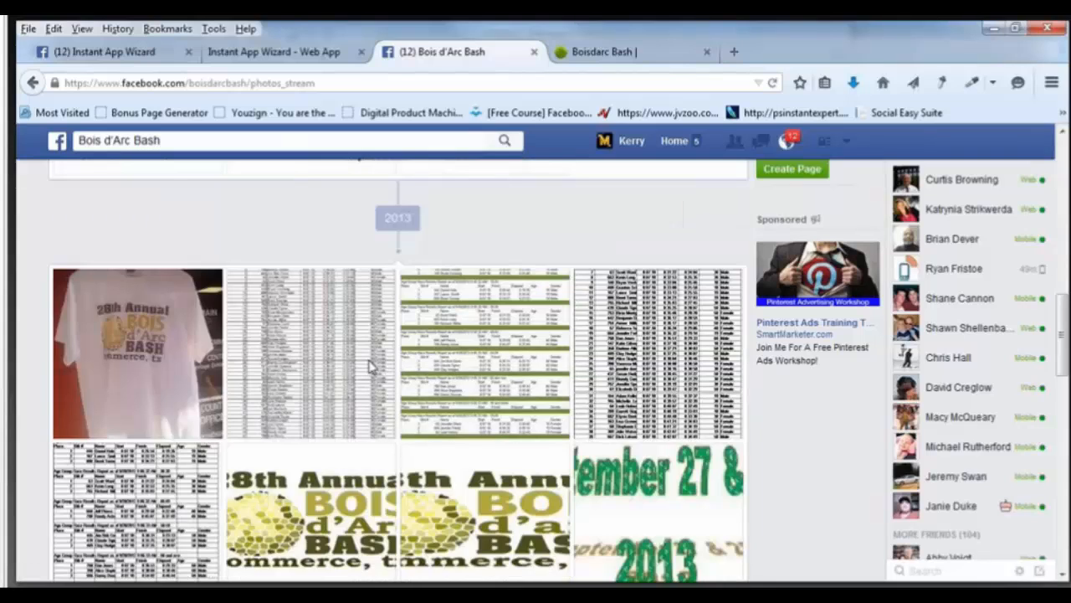
scroll(370, 366, down, 5)
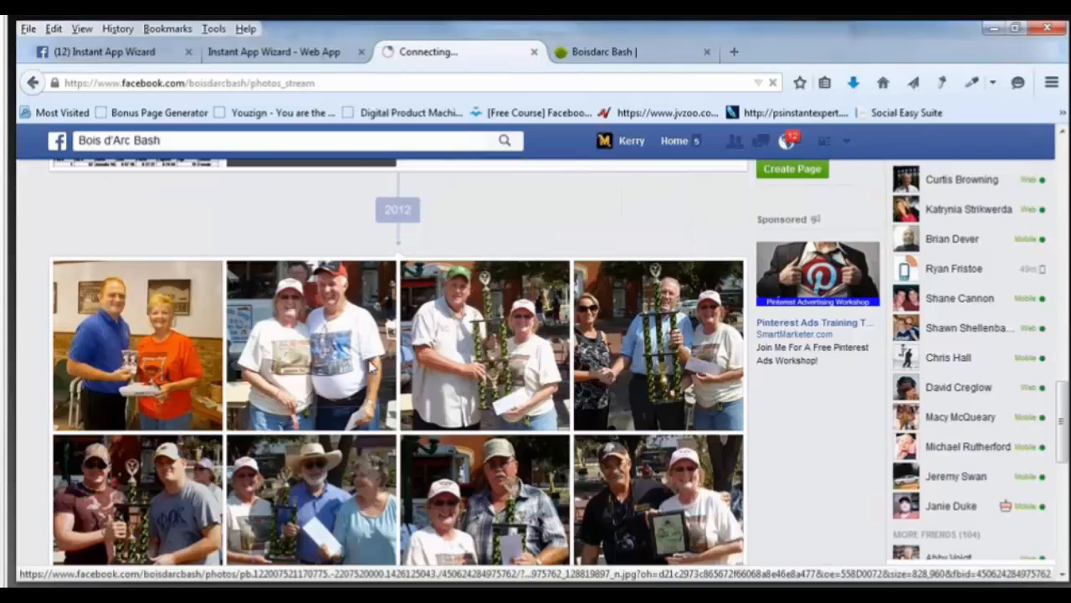
scroll(371, 367, down, 4)
scroll(371, 367, down, 5)
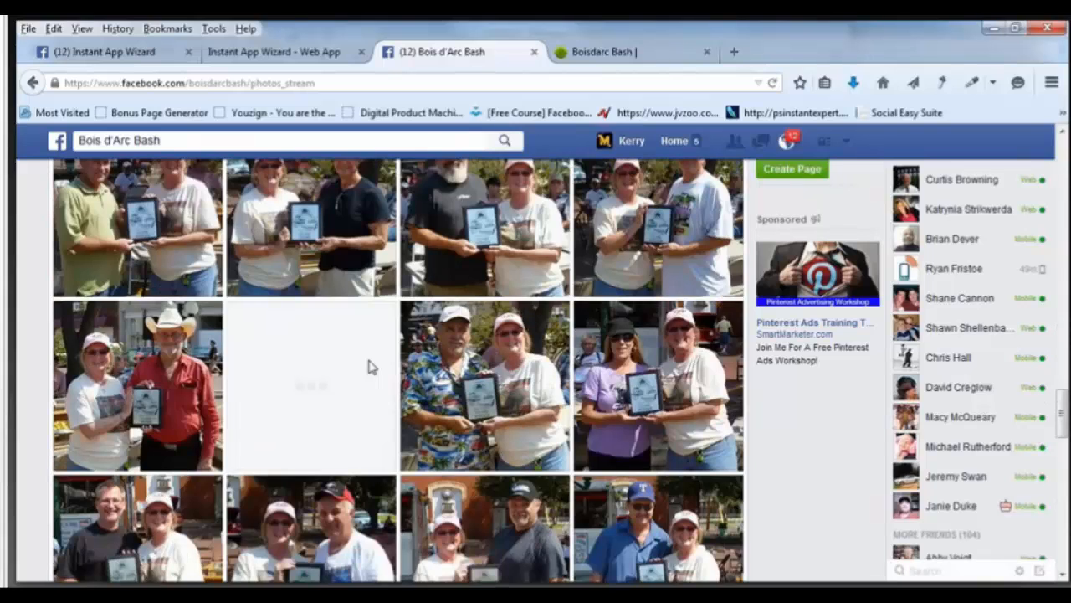
scroll(371, 367, down, 5)
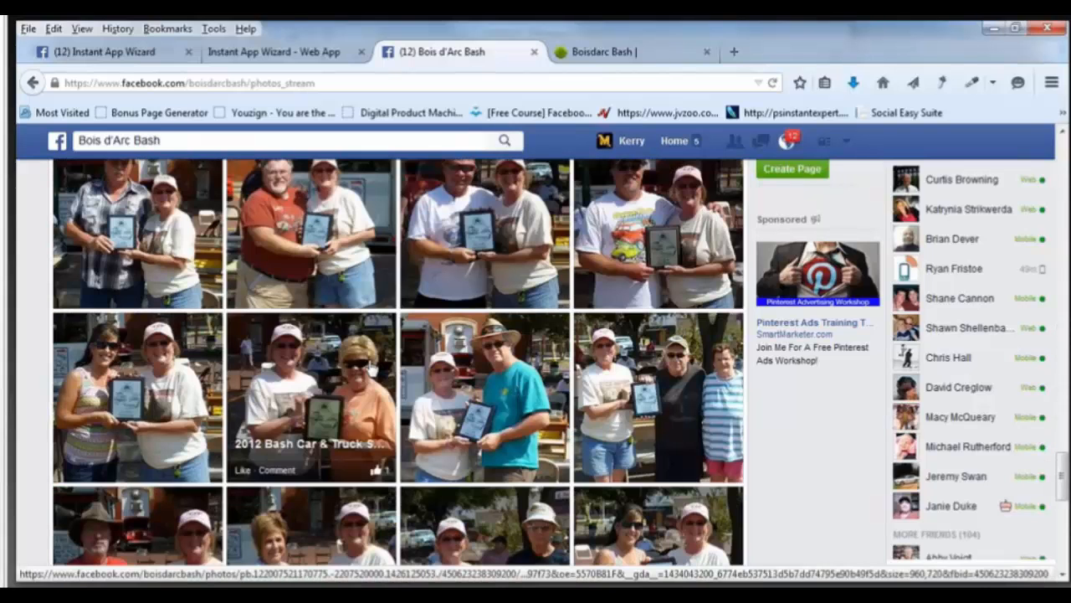
scroll(371, 366, down, 5)
scroll(371, 367, down, 5)
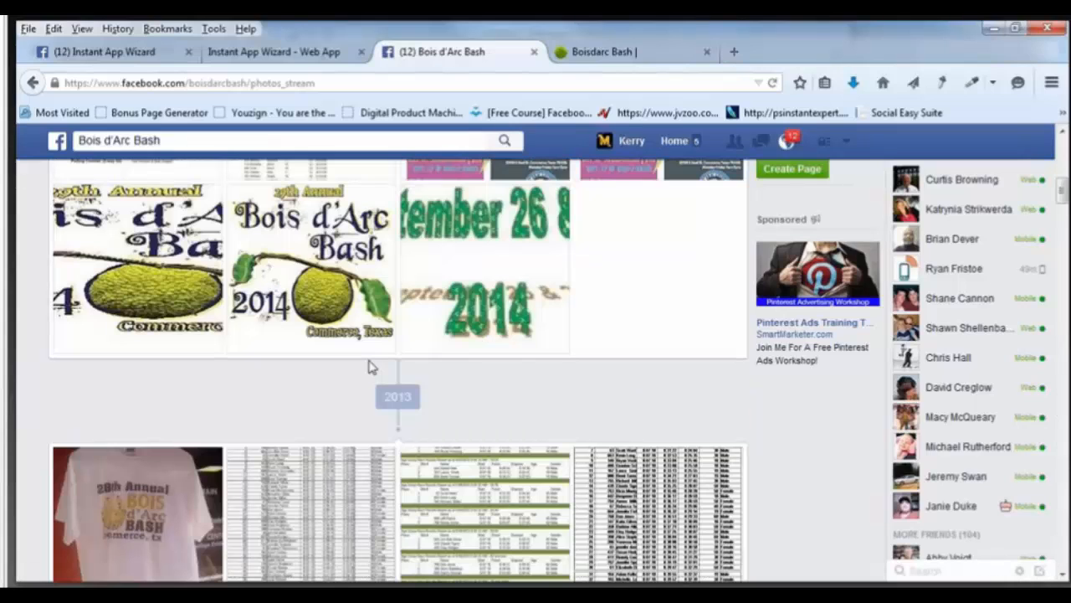
scroll(370, 366, up, 10)
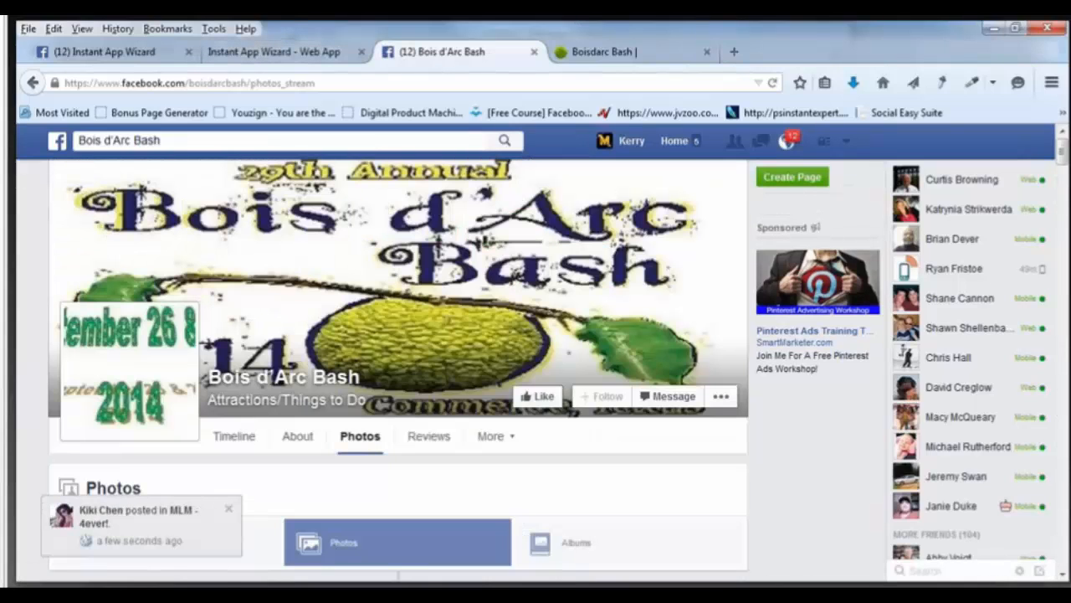
click(230, 514)
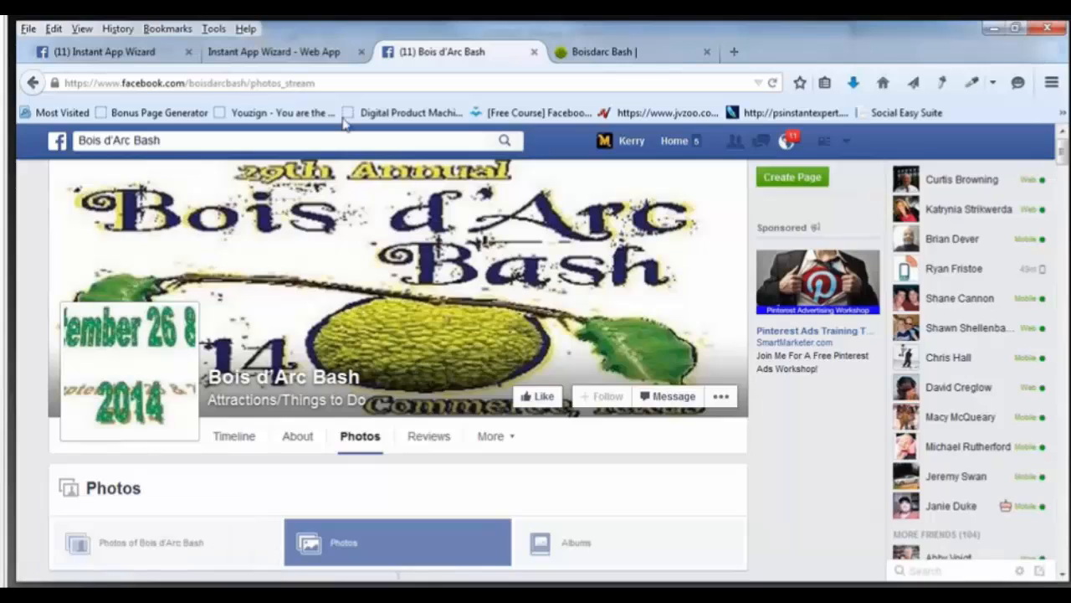
click(312, 56)
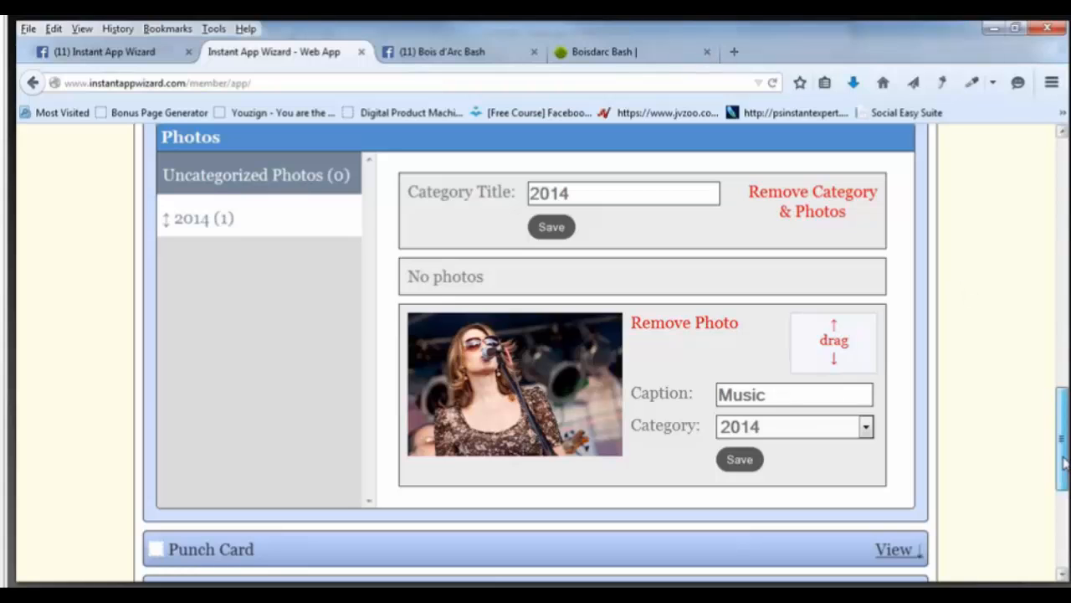
Collapse the Photo Gallery section with View/Hide and return to the top of the Content list.
drag(1065, 462, 1065, 519)
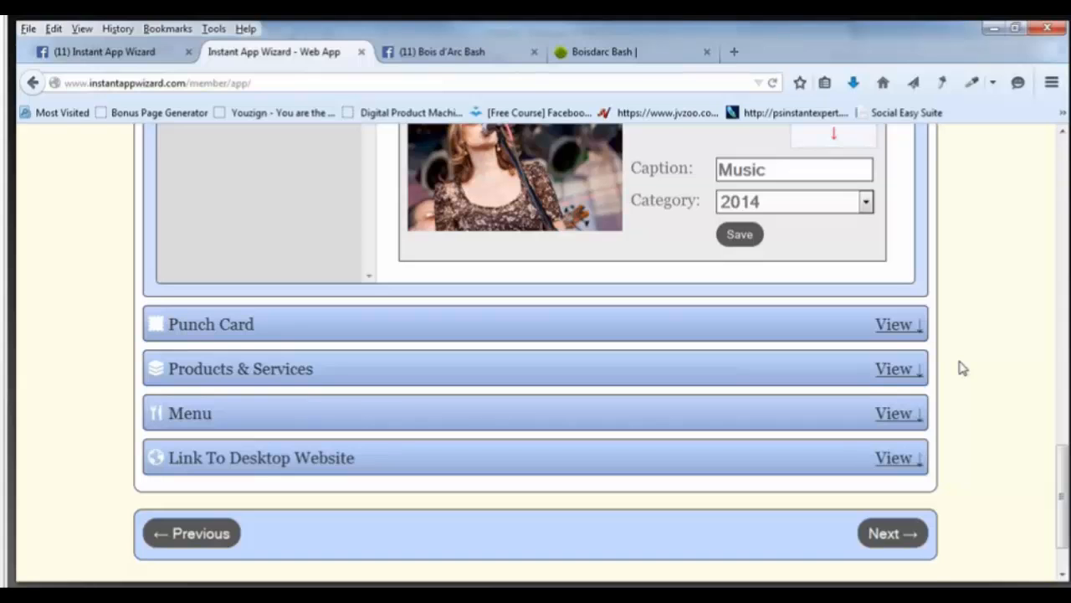
scroll(962, 368, up, 4)
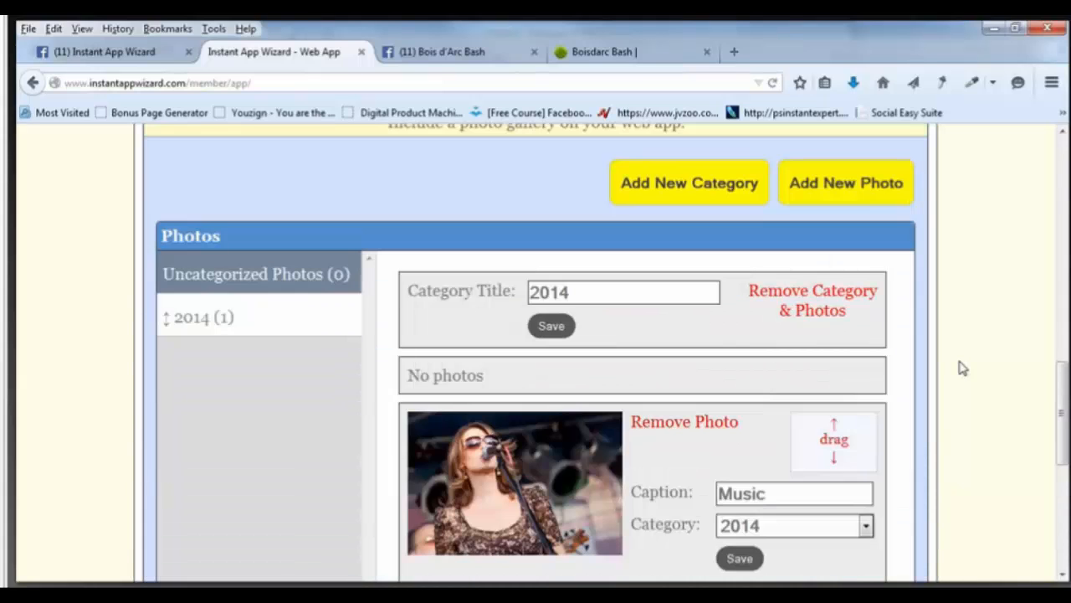
scroll(892, 248, up, 1)
click(893, 238)
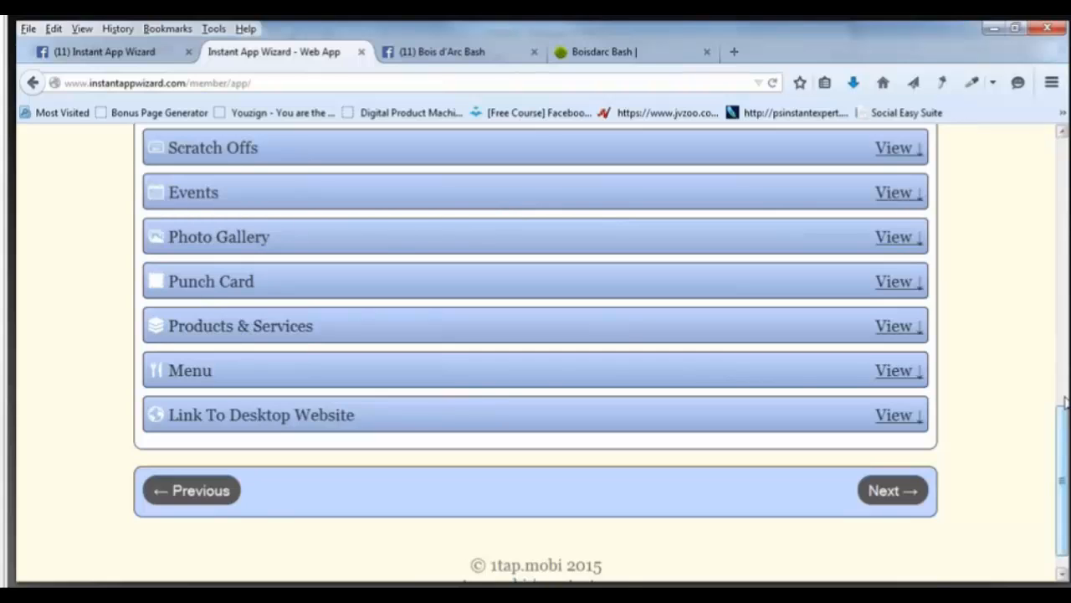
drag(1065, 402, 1058, 318)
scroll(1056, 285, up, 1)
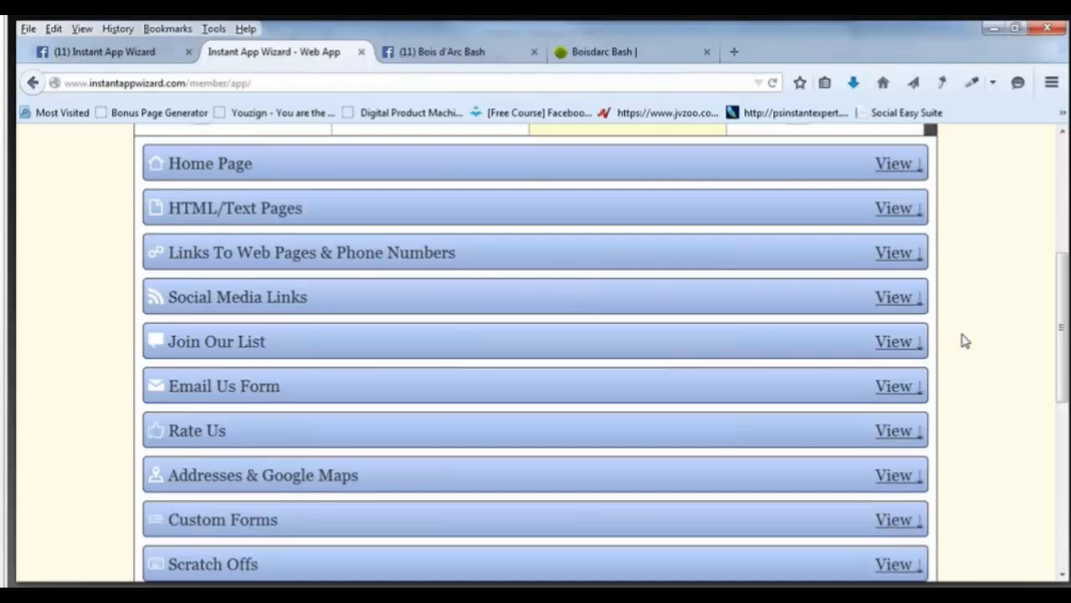
scroll(963, 340, up, 3)
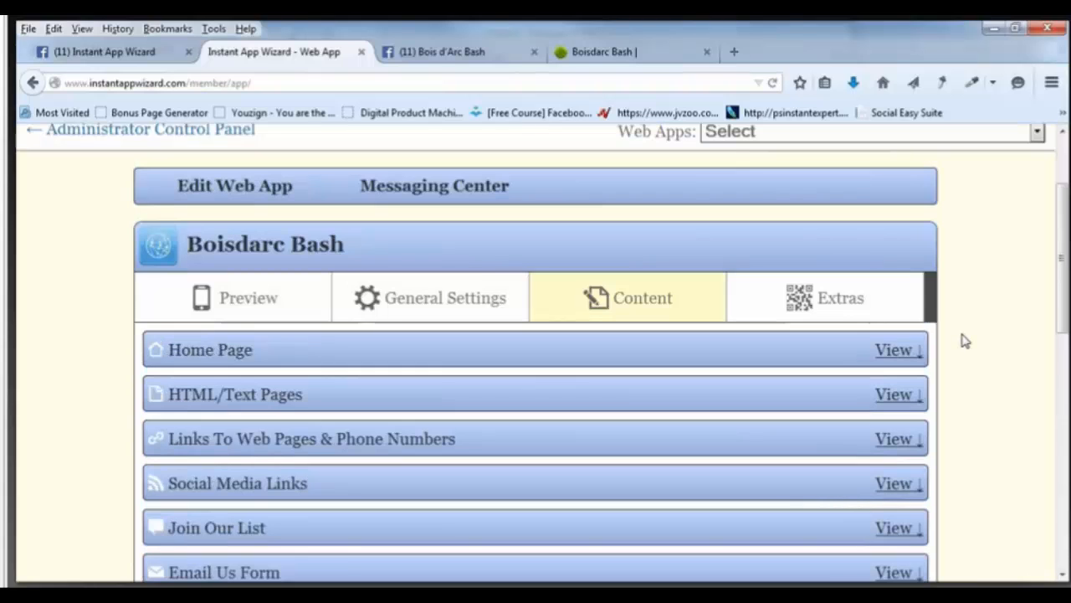
Switch to the Boisdarc Bash app's General Settings tab.
click(438, 303)
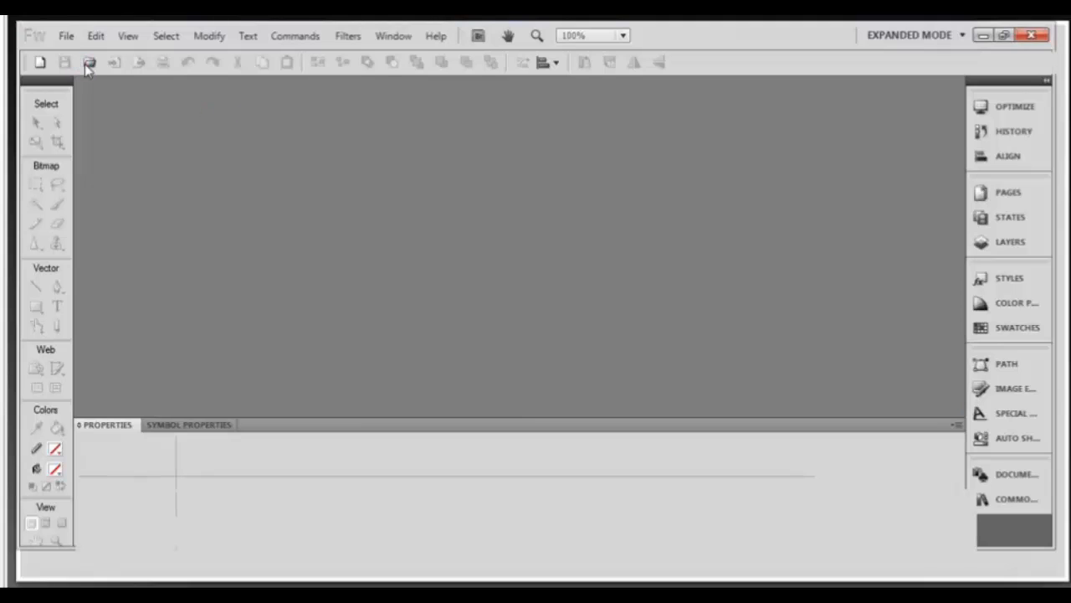
Open 1042131boisdarcbashlogo.jpg in Fireworks.
click(67, 36)
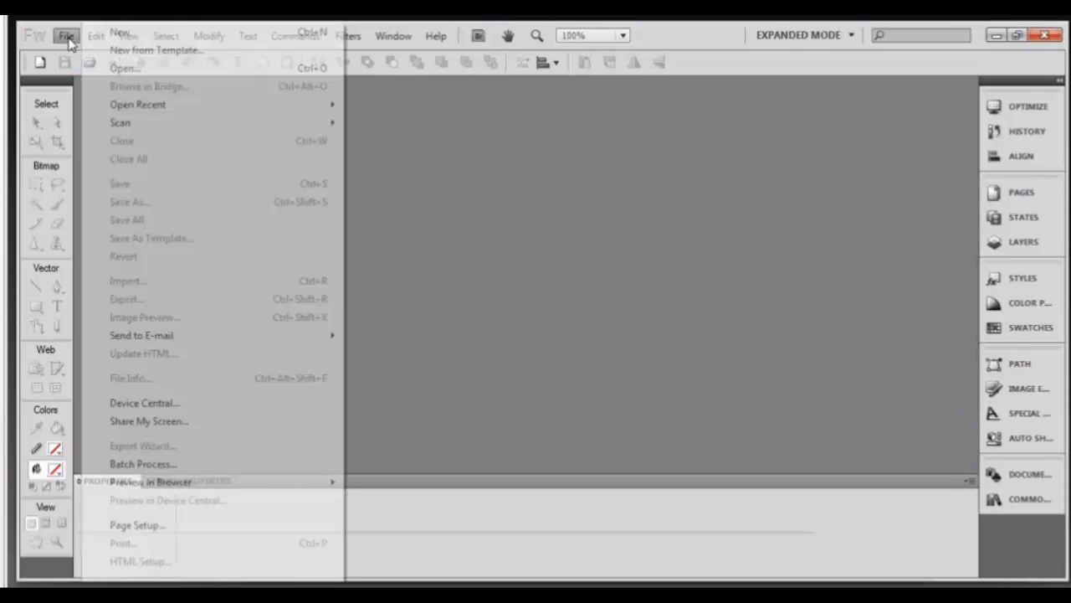
click(592, 226)
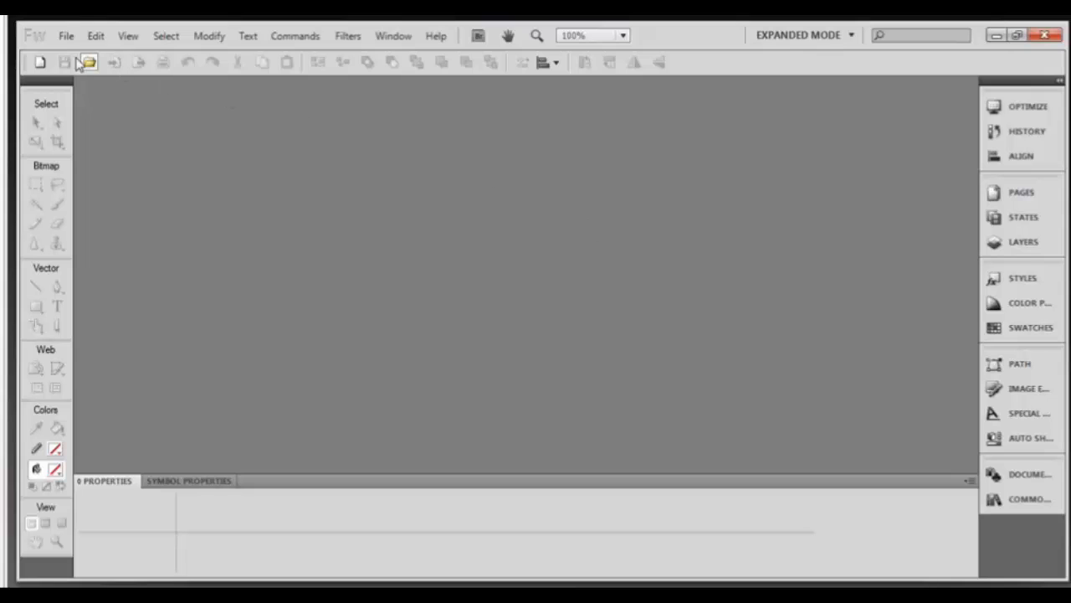
click(66, 36)
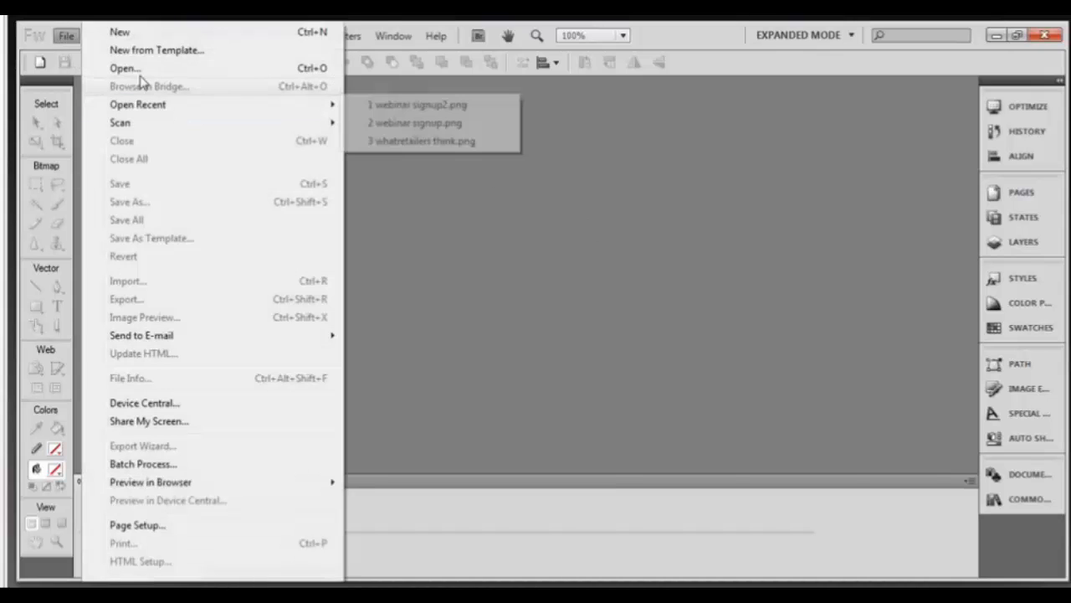
click(546, 304)
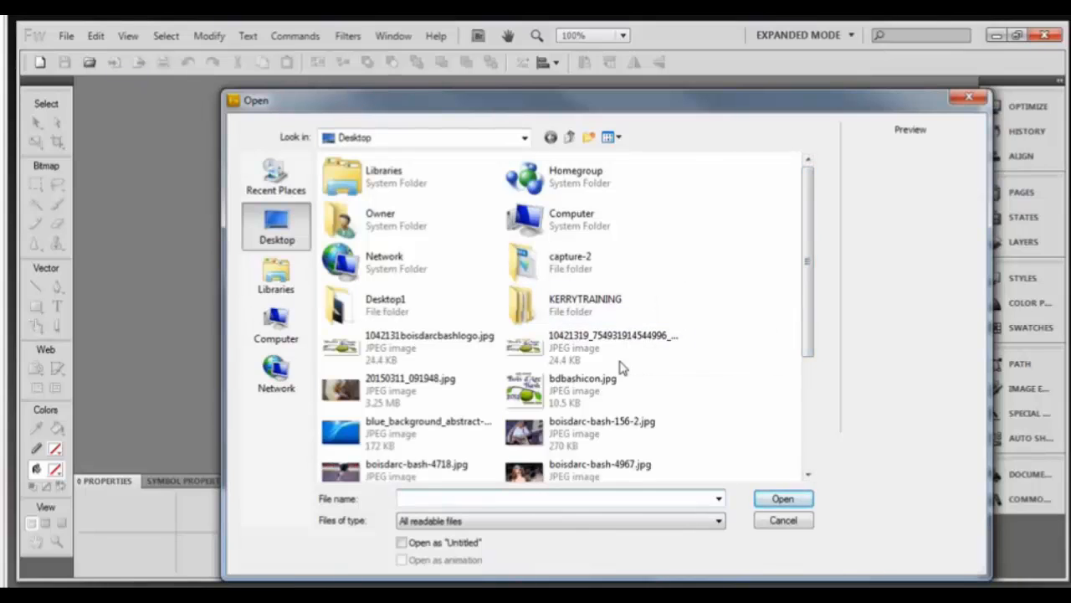
click(372, 345)
click(783, 499)
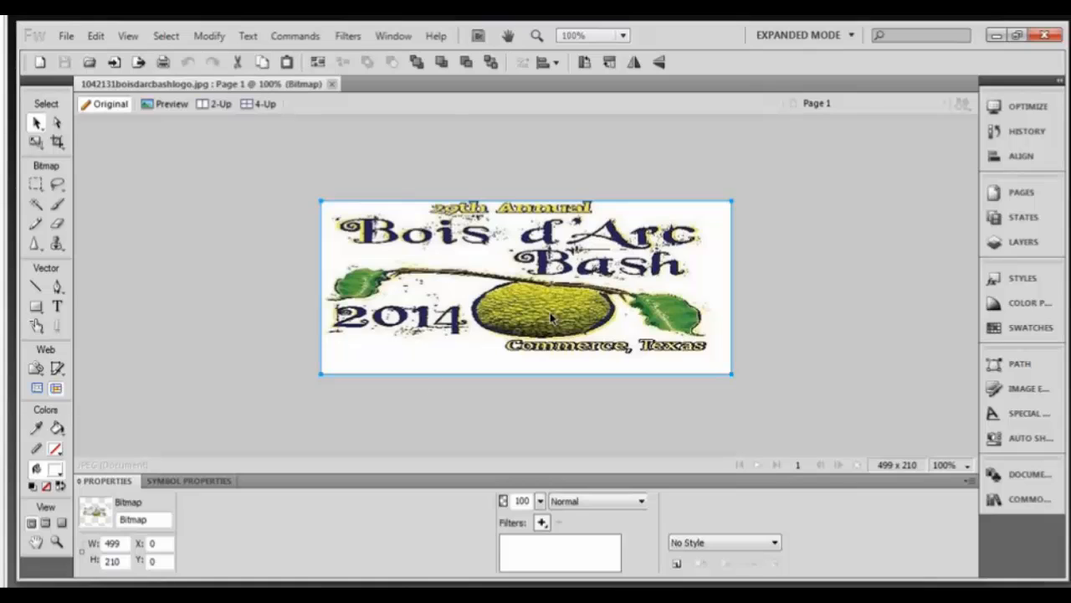
Resize the logo image to 400 × 200 pixels.
click(209, 36)
mouse_move(351, 53)
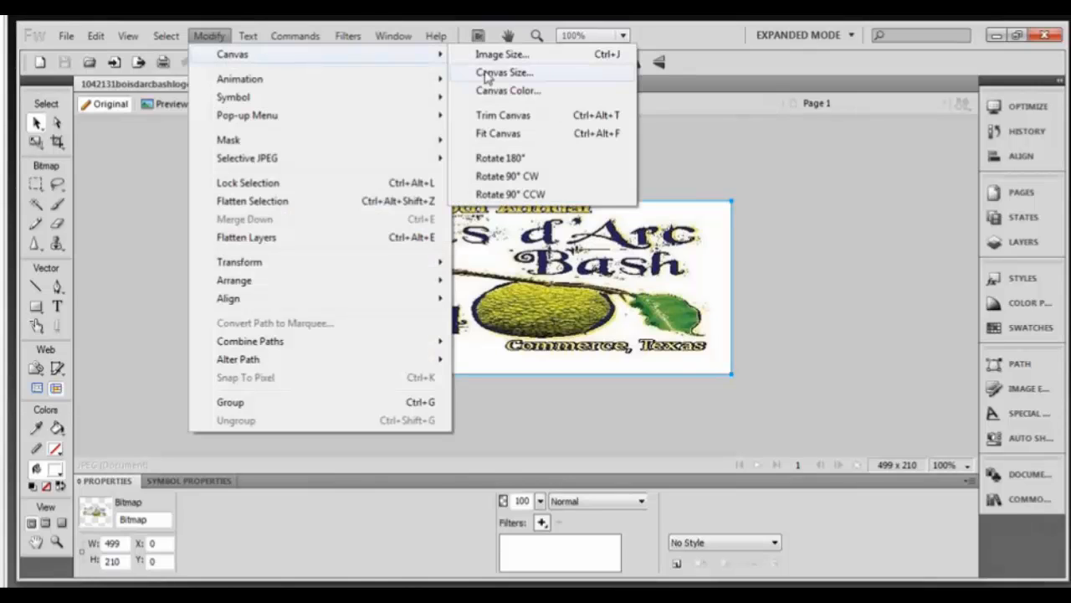
click(500, 54)
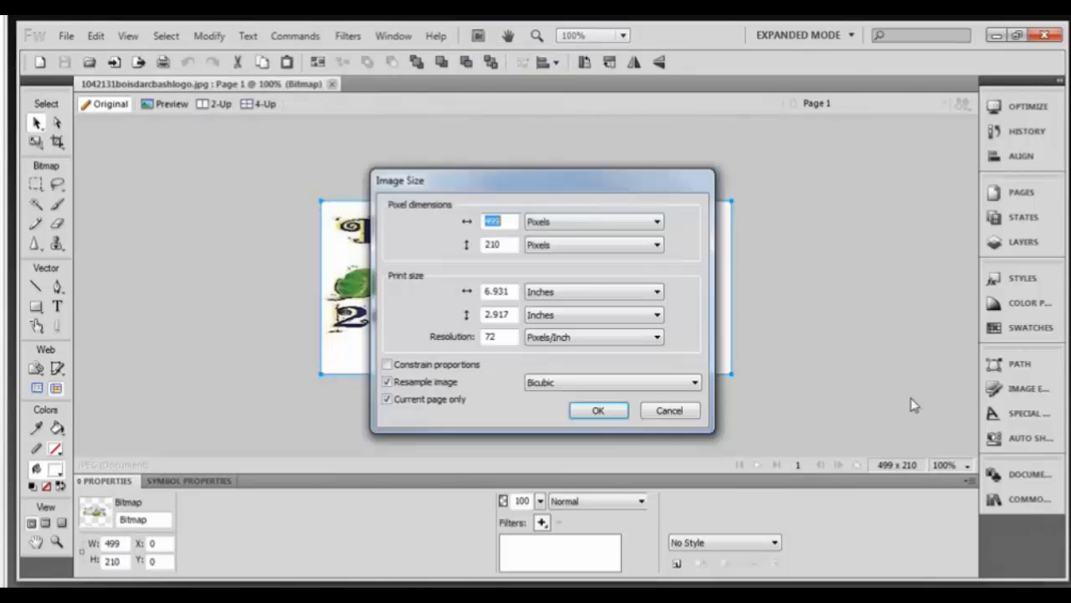
text(400)
key(Tab)
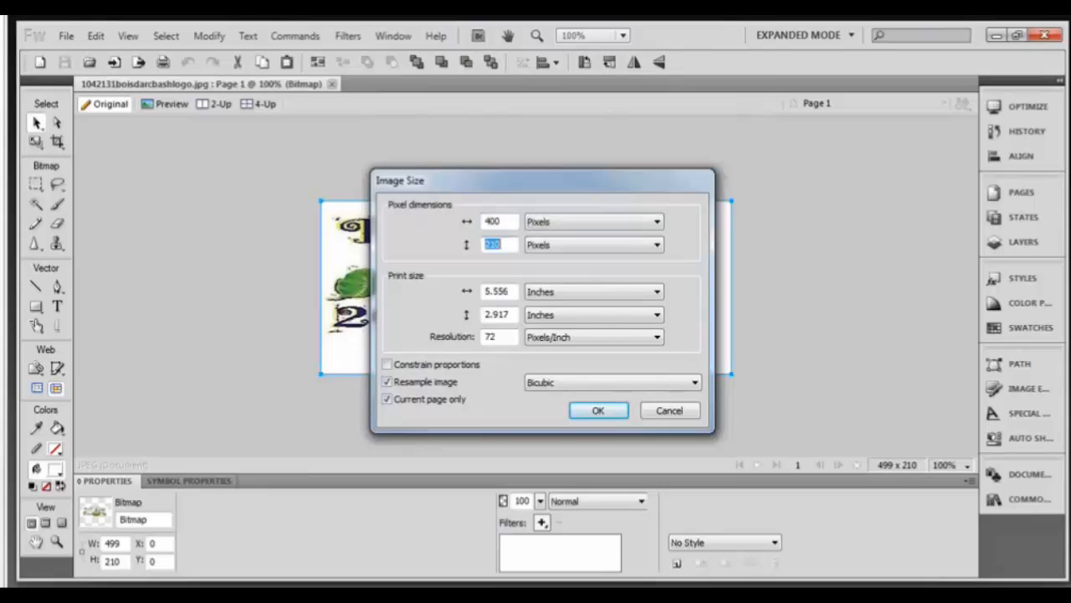
text(200)
key(Return)
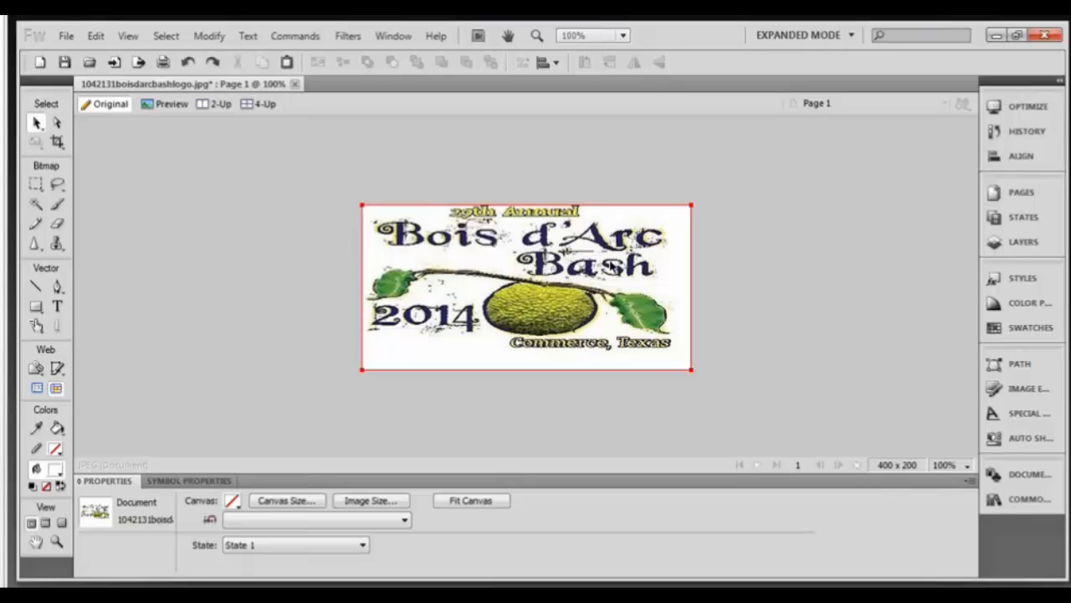
Save the resized logo as Fireworks PNG 1042131boisdarcbashlogo.png.
click(69, 38)
click(167, 205)
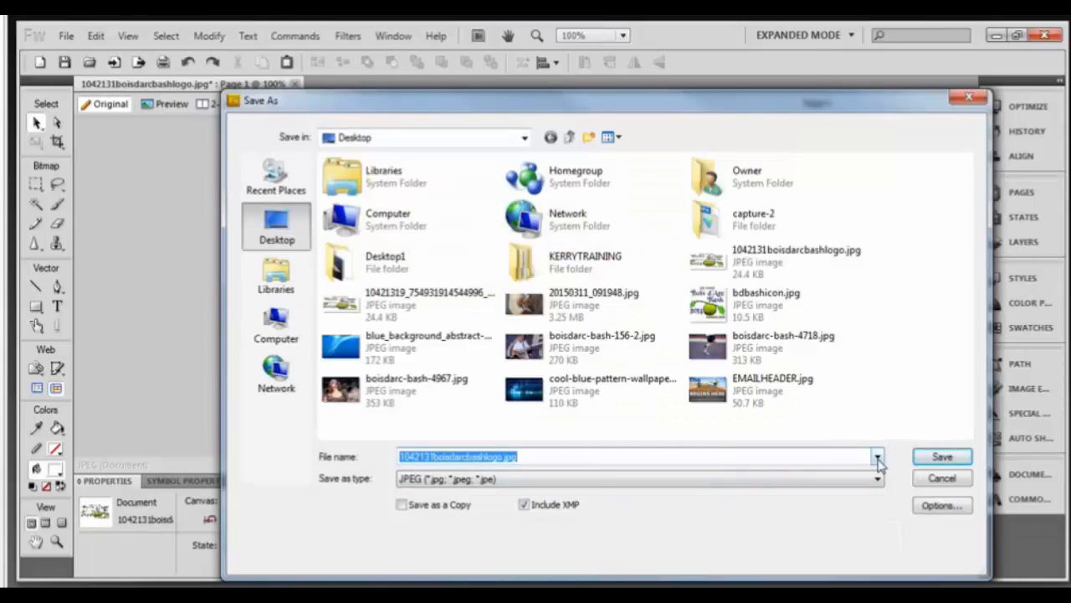
click(877, 458)
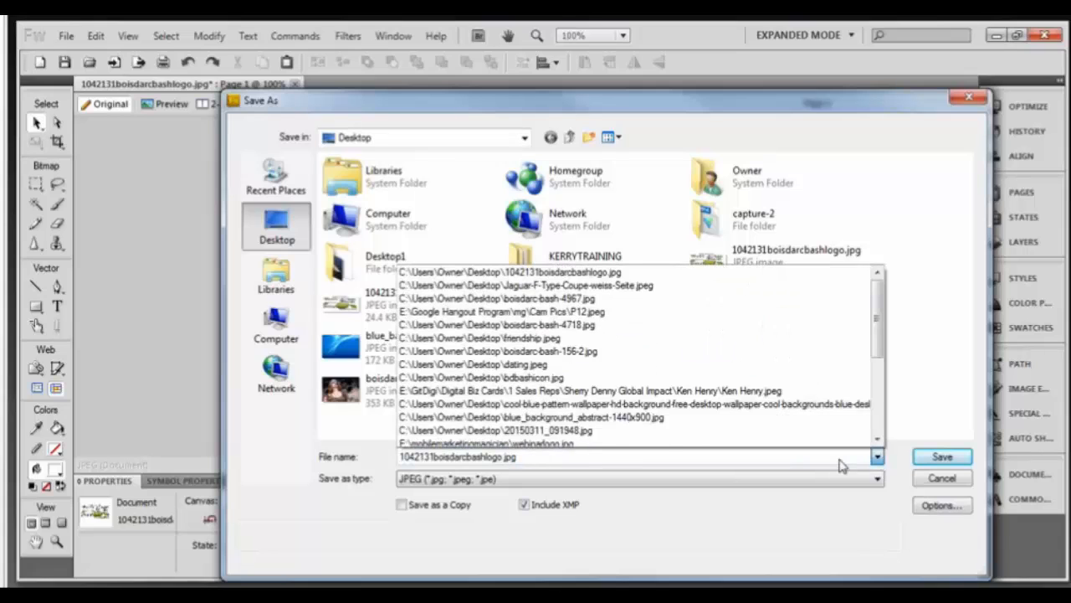
click(605, 479)
click(586, 496)
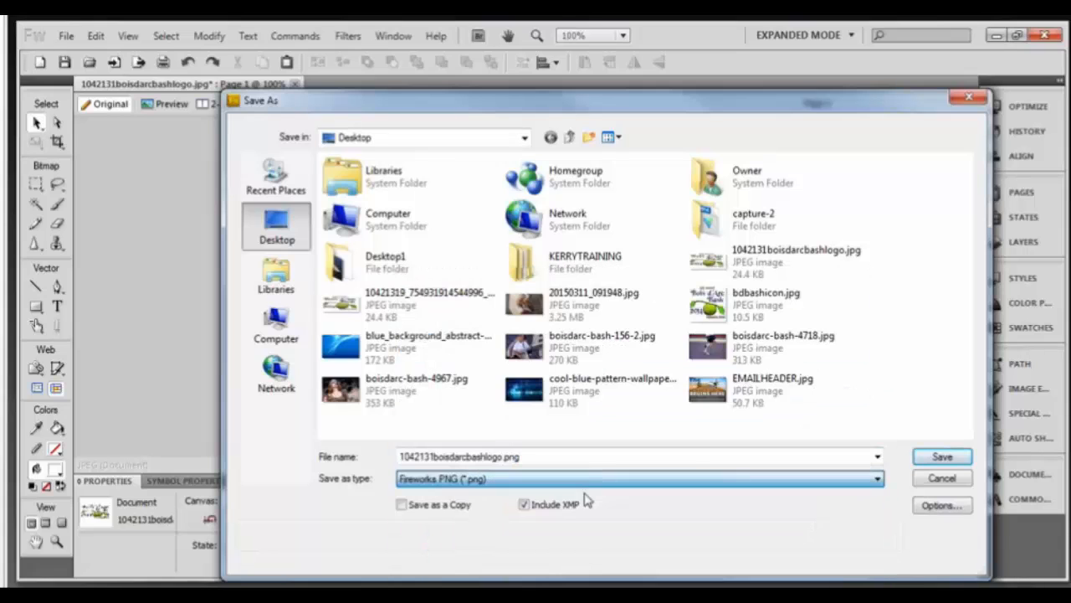
click(937, 458)
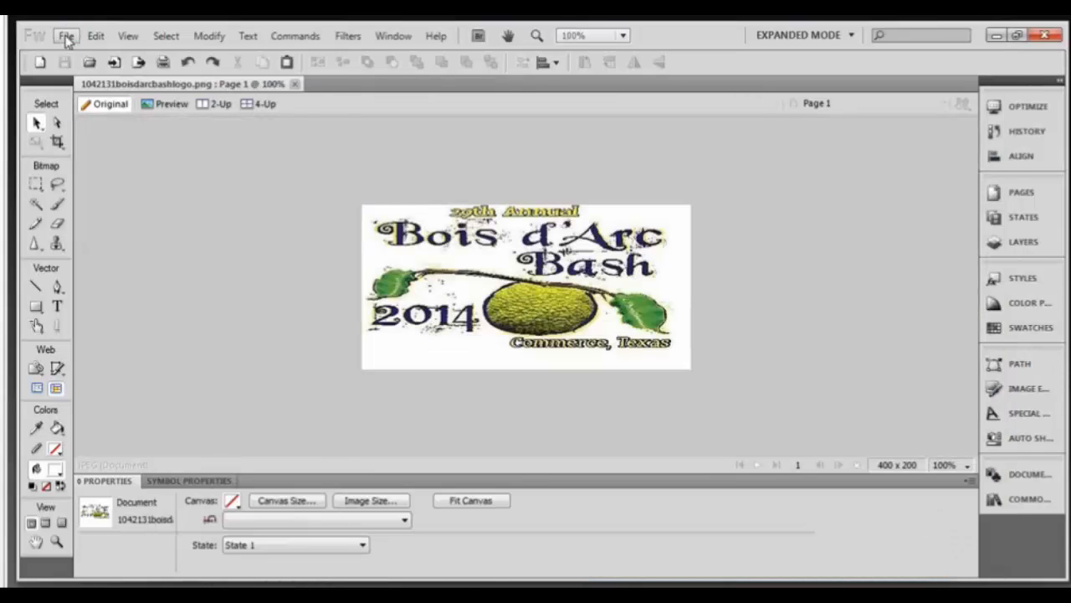
click(66, 37)
Open bdbashicon.jpg and float the Tools panel beside the canvas.
click(72, 68)
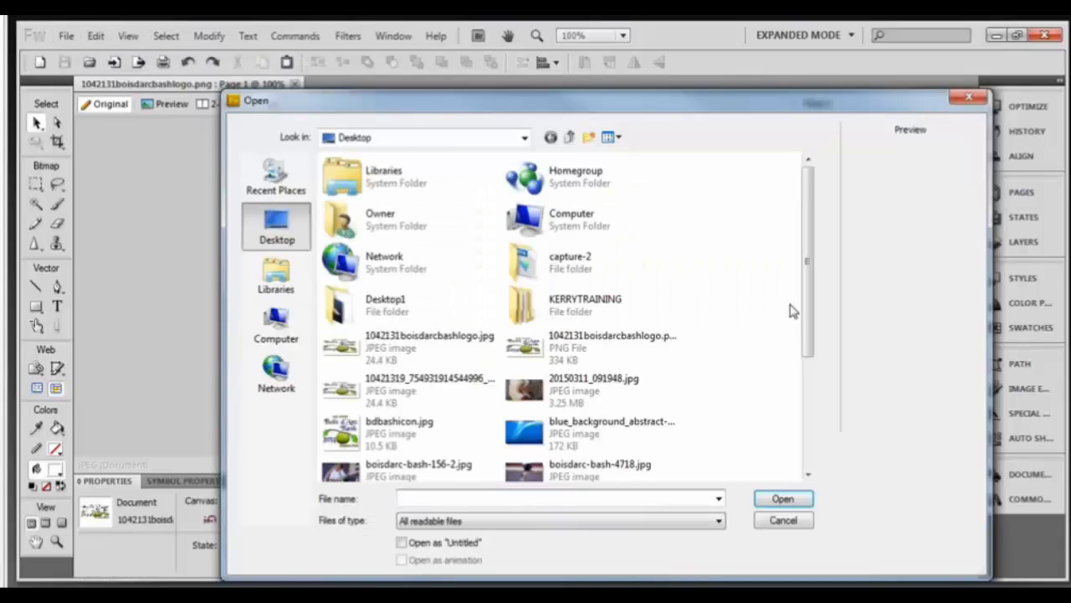
click(376, 442)
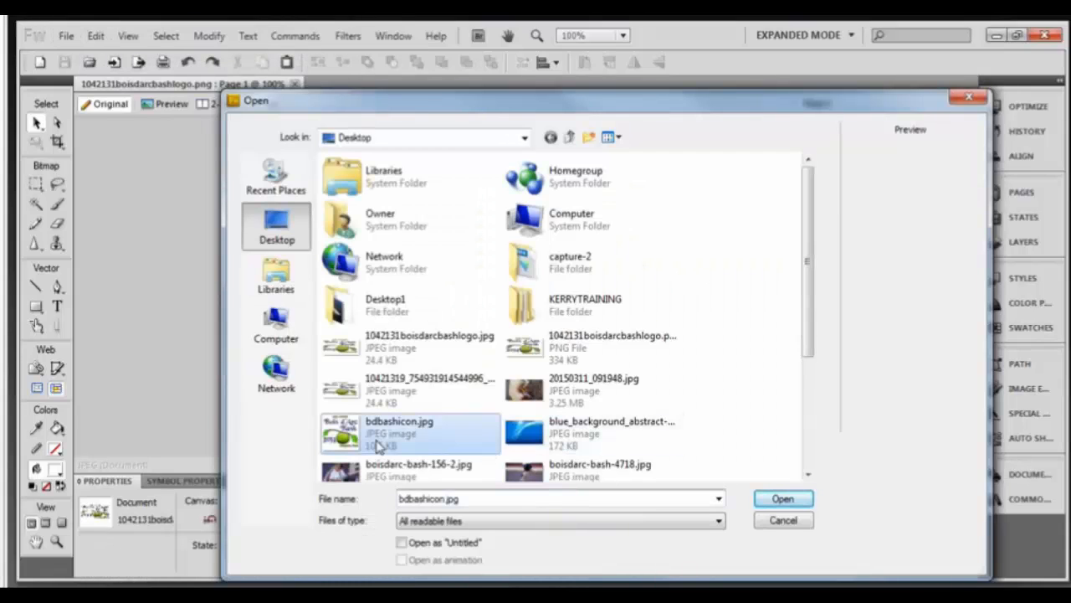
click(784, 499)
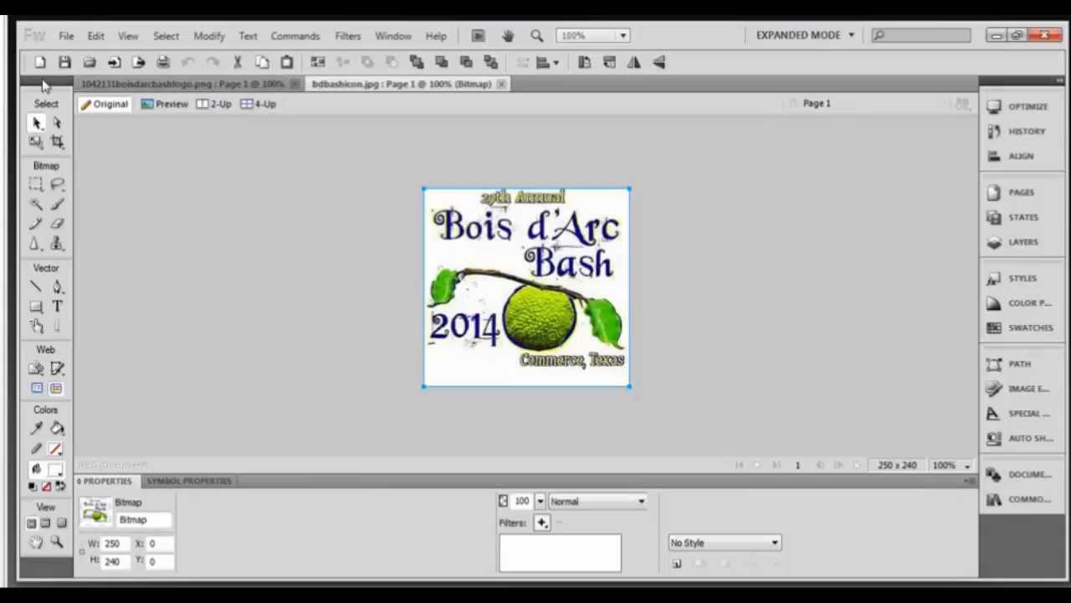
drag(44, 84, 87, 104)
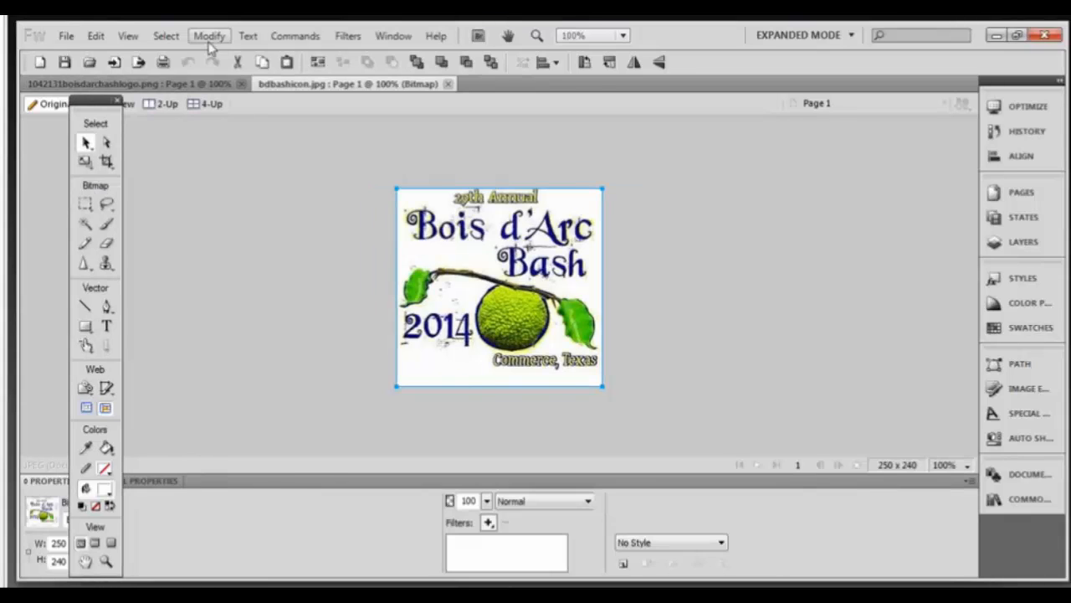
click(210, 38)
mouse_move(243, 53)
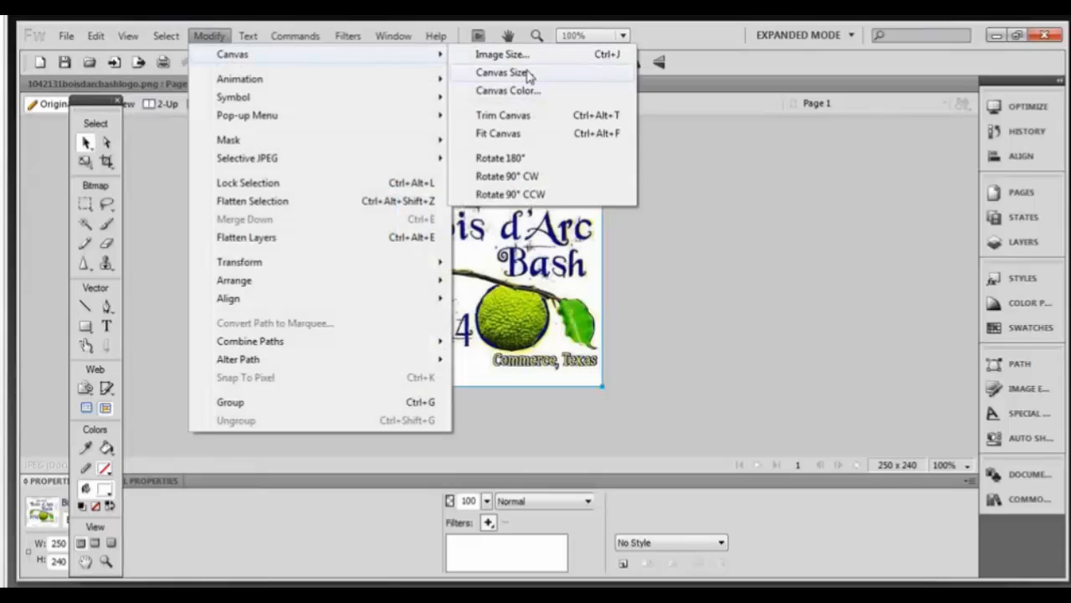
click(525, 55)
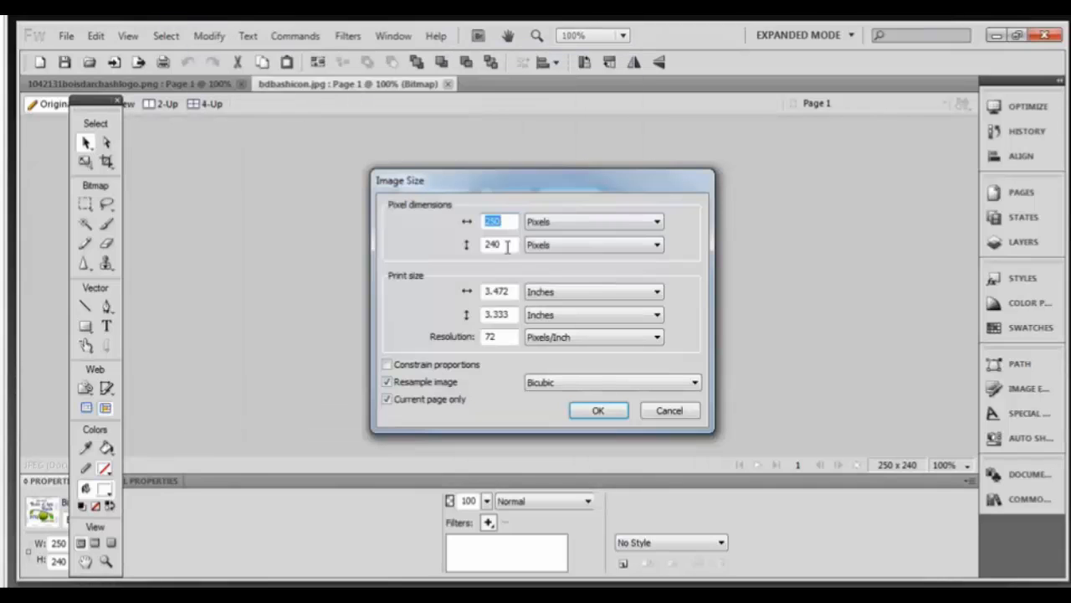
double_click(506, 247)
text(250)
key(Return)
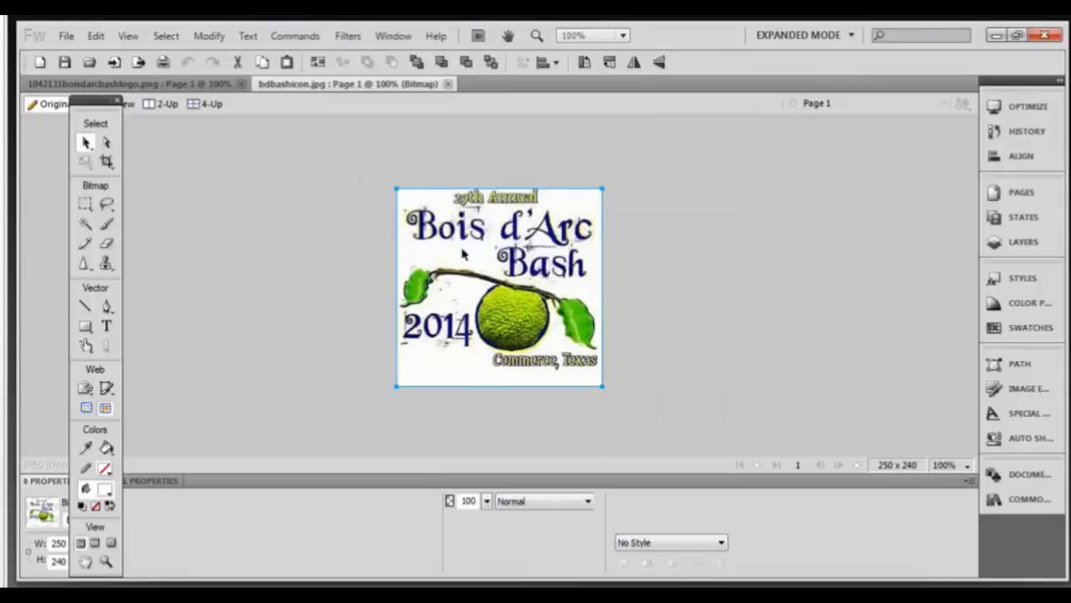
click(645, 284)
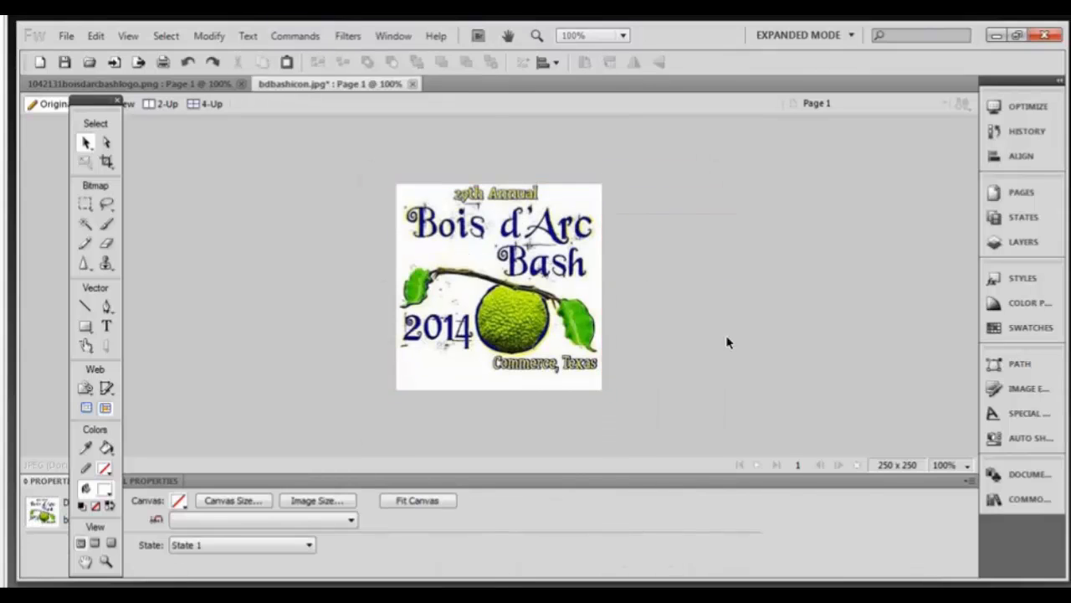
click(67, 37)
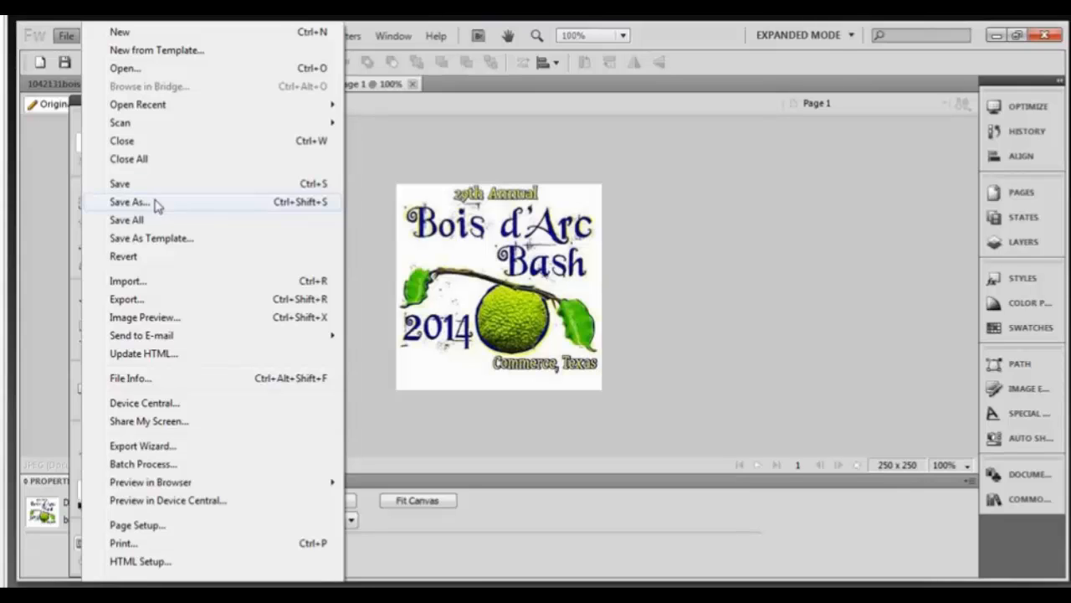
click(157, 204)
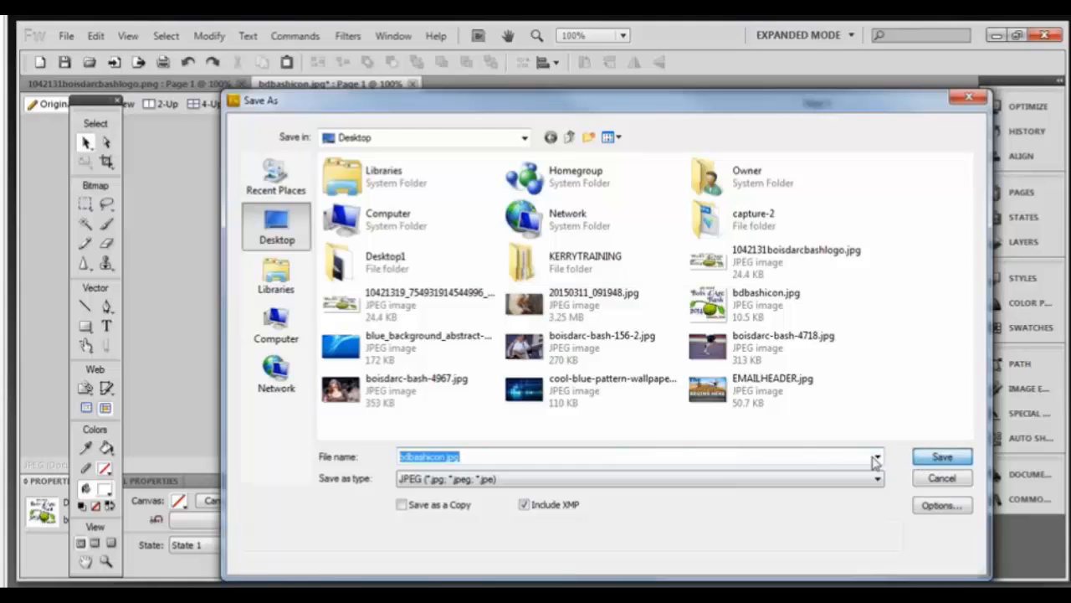
click(943, 456)
click(598, 314)
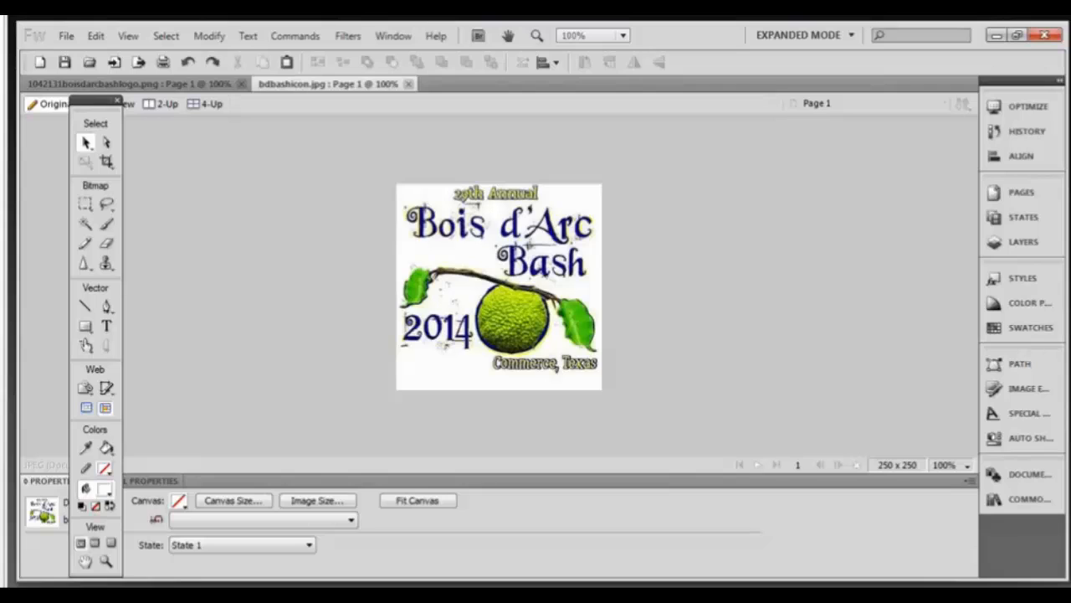
Add a caption to the wide logo, colour it leaf green and move it to the bottom centre.
click(191, 85)
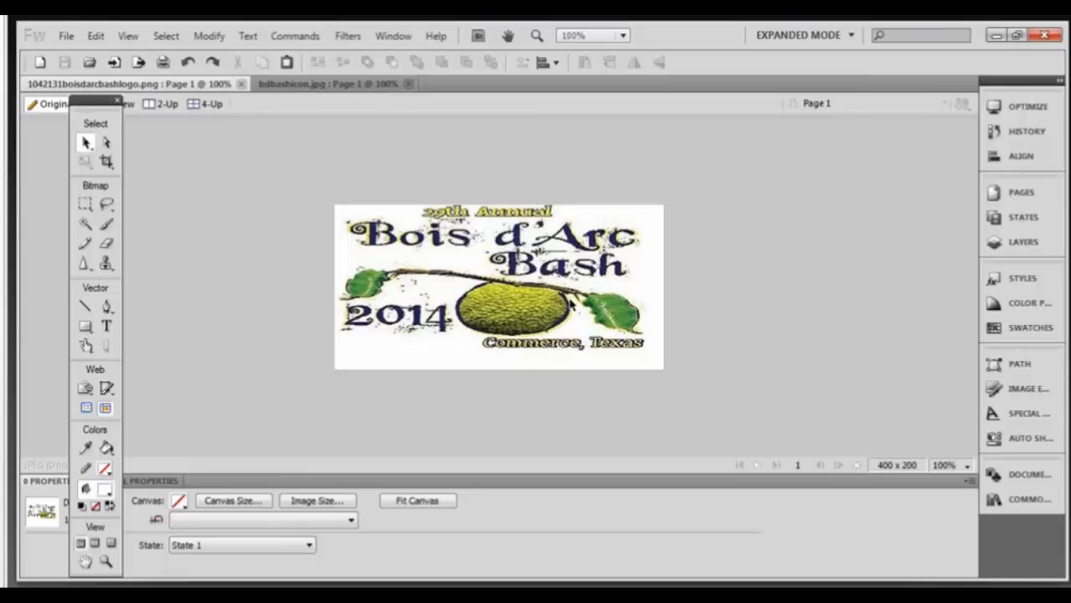
click(106, 326)
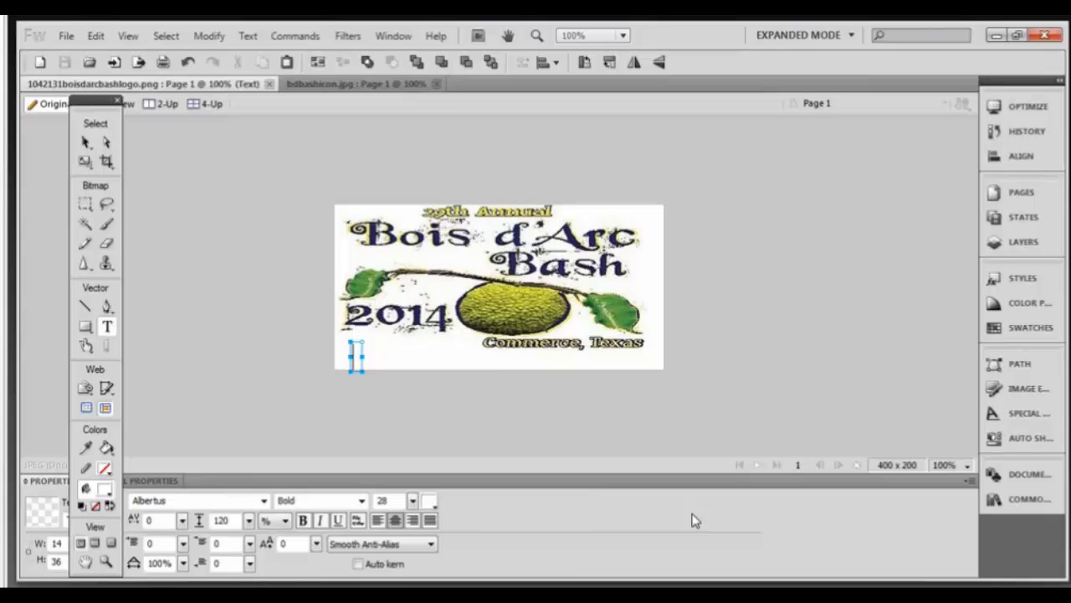
text(Sept)
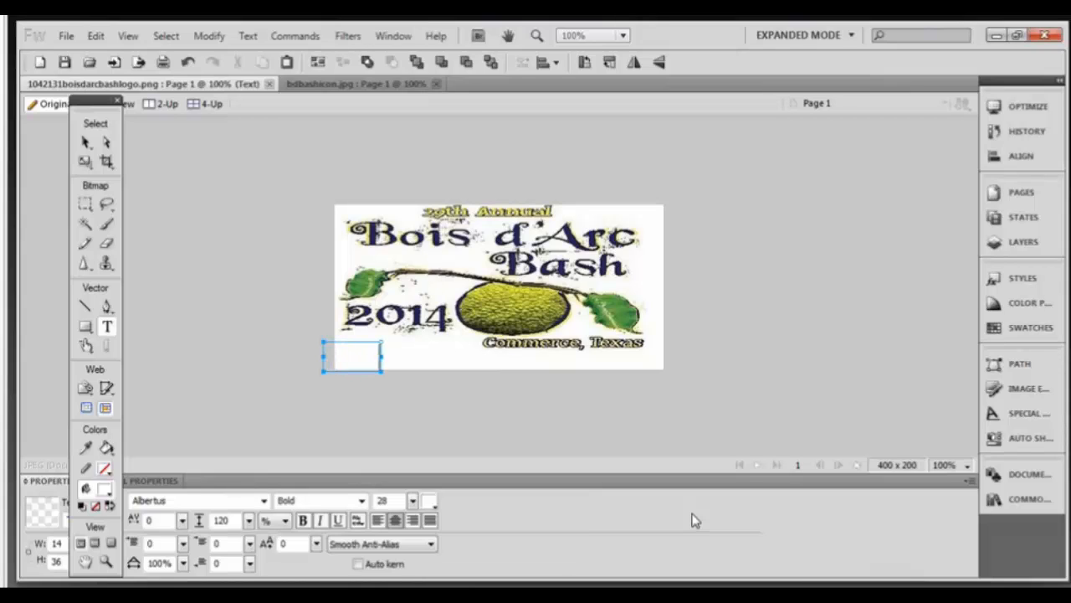
text(ember 26 & 27)
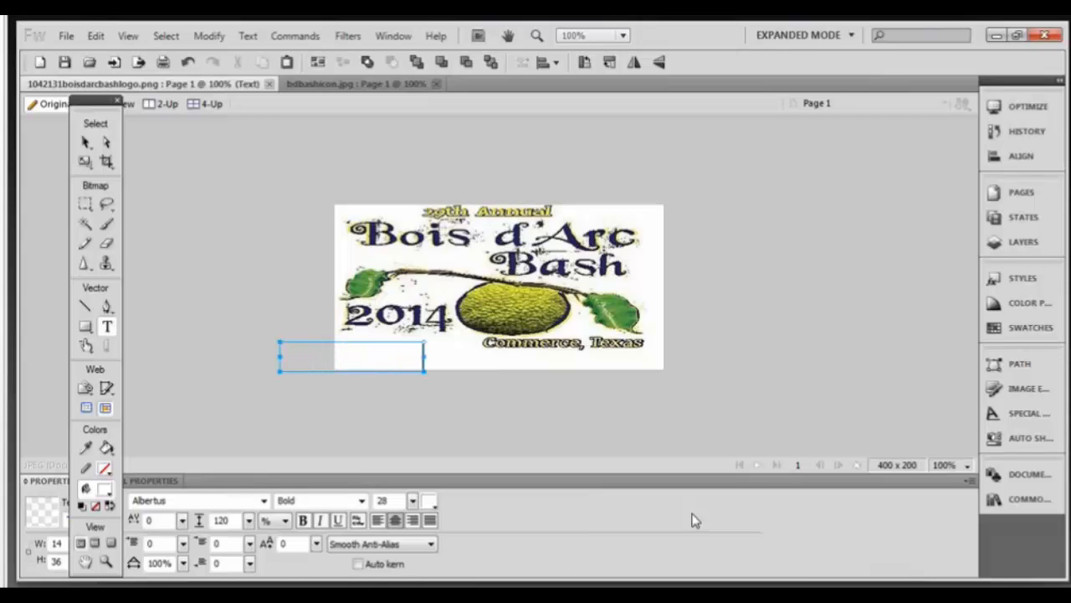
key(BackSpace)
key(BackSpace)
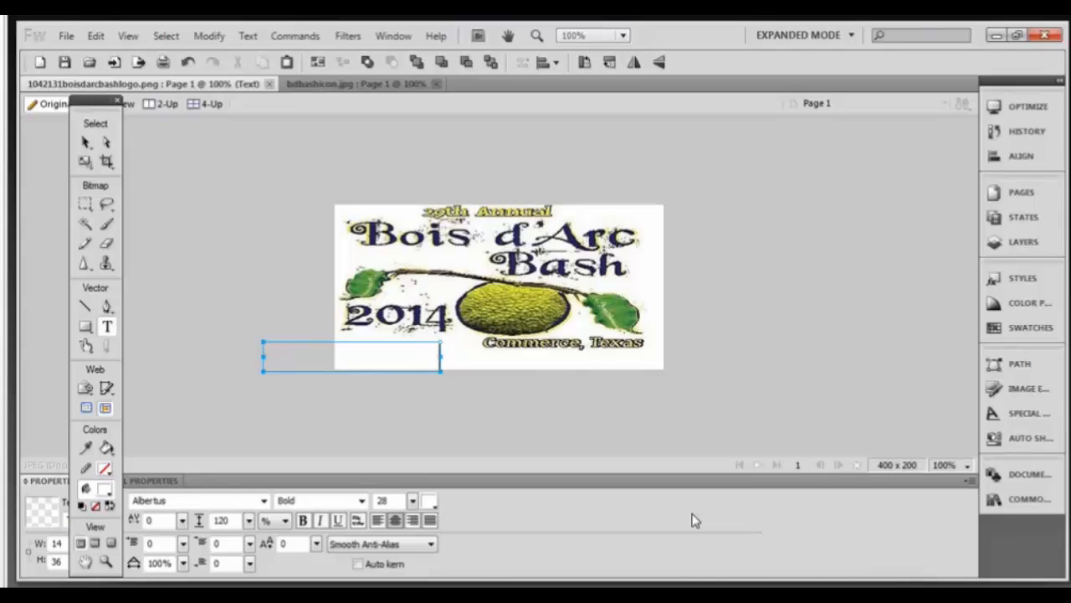
click(434, 352)
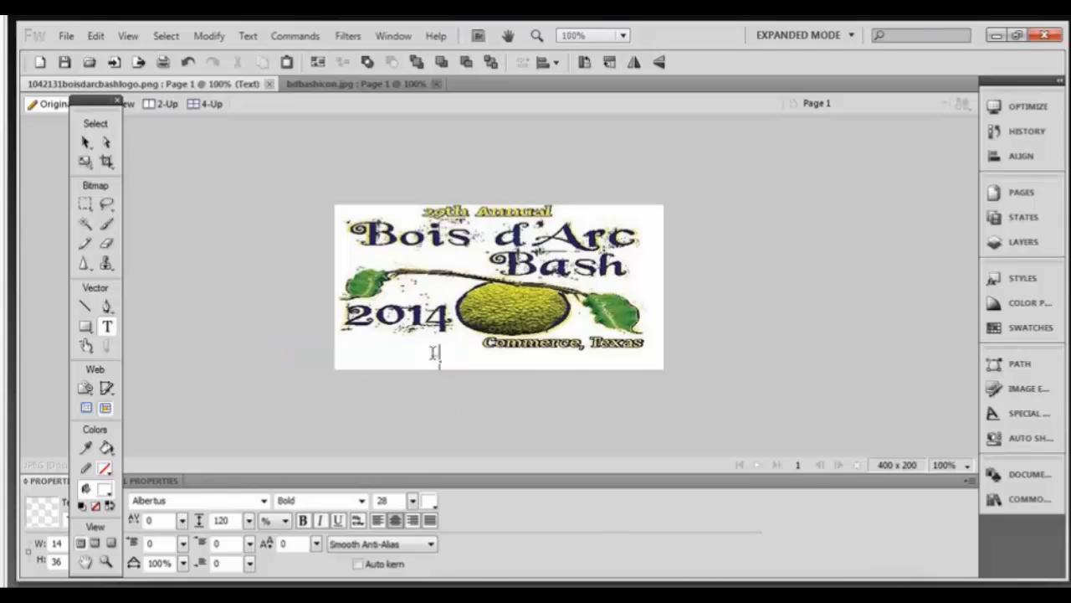
drag(433, 352, 229, 358)
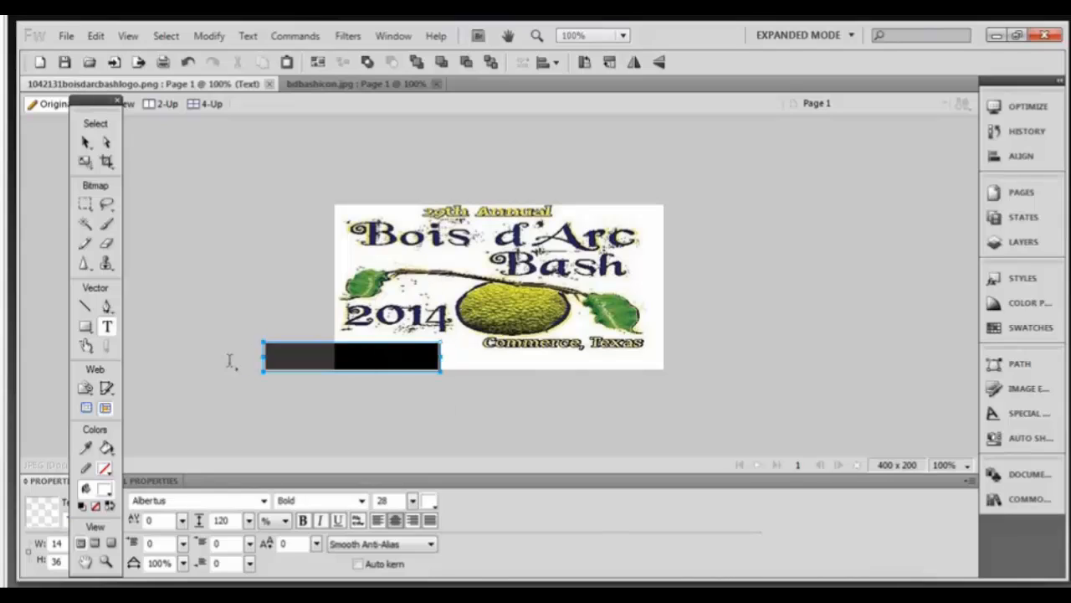
click(429, 501)
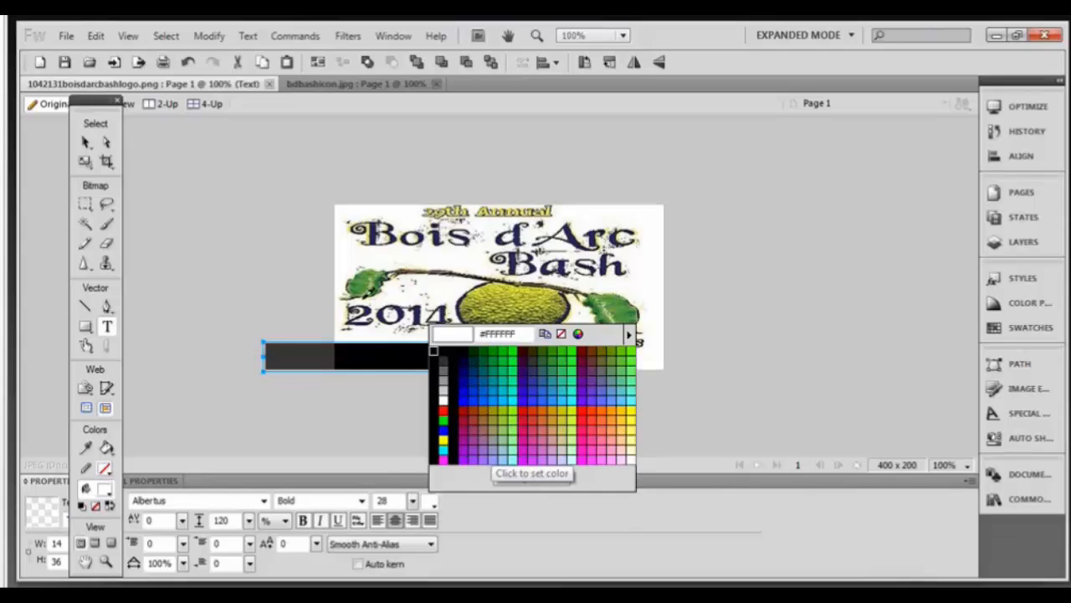
click(359, 286)
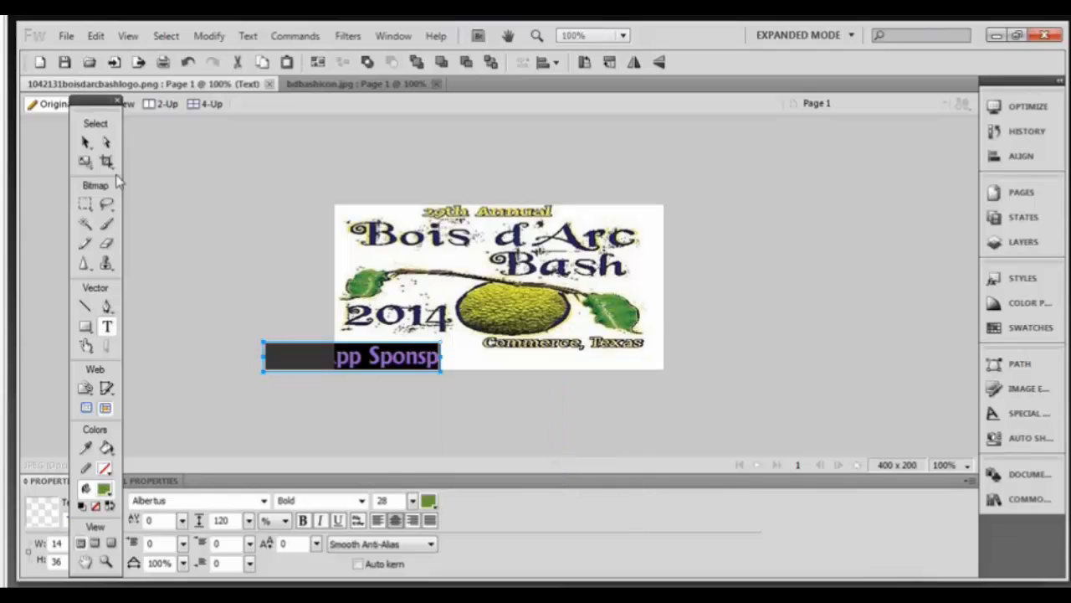
click(86, 143)
drag(368, 368, 469, 371)
Correct the caption to 'This App Sponsored By Mobiadgroup' and shrink it to 15 point.
click(402, 361)
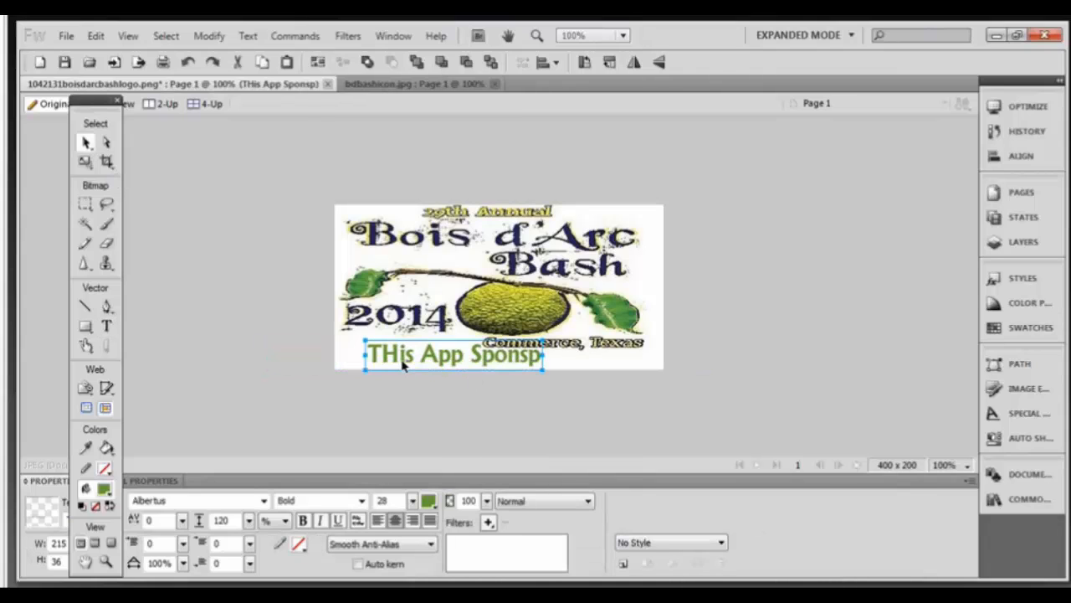
double_click(402, 362)
key(BackSpace)
text(h)
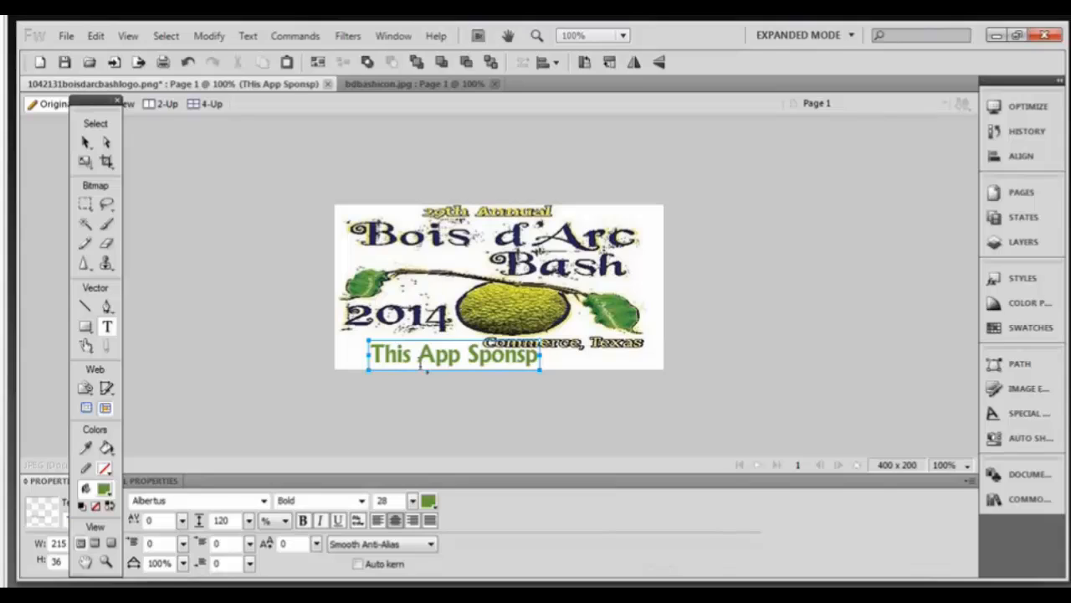
key(Right)
key(Right)
key(Right)
key(Right)
key(Right)
key(Right)
key(Right)
key(Right)
key(Right)
key(Right)
key(Right)
key(Right)
key(Delete)
text(ore)
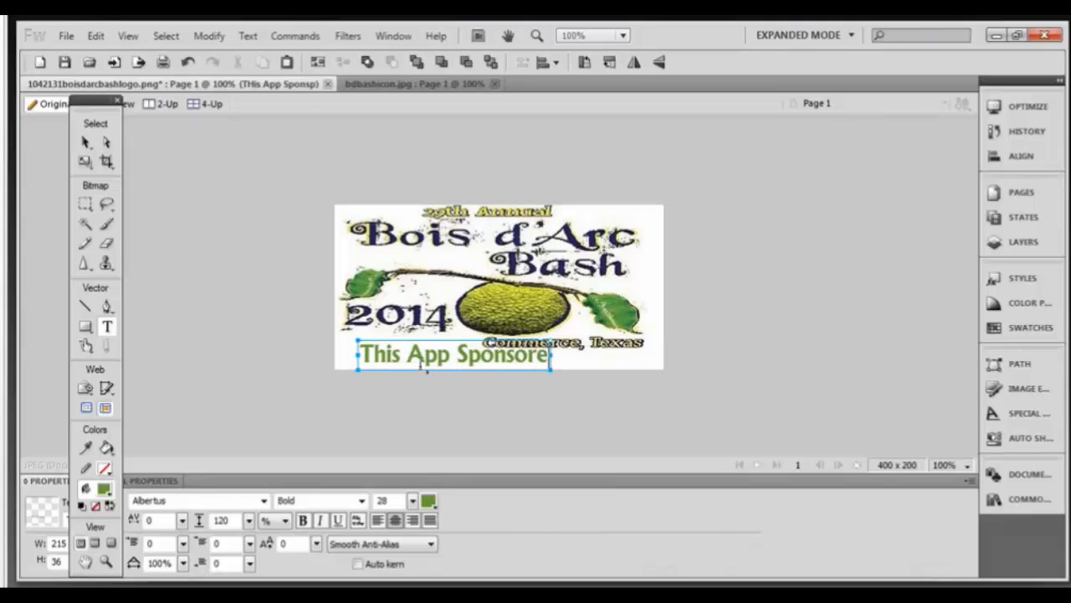
text(d By)
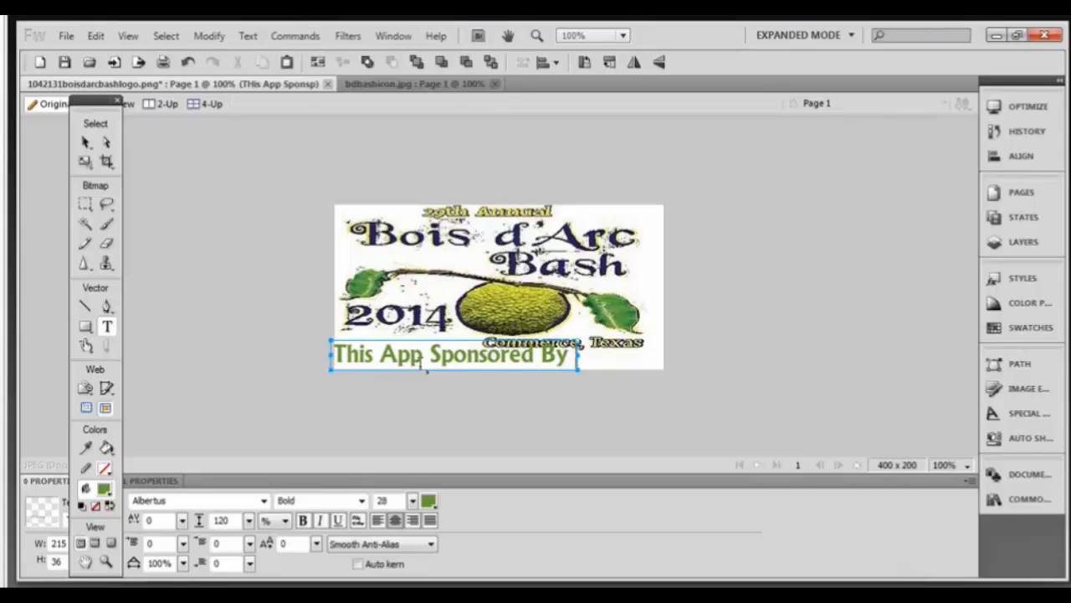
text( Mobiadgrou)
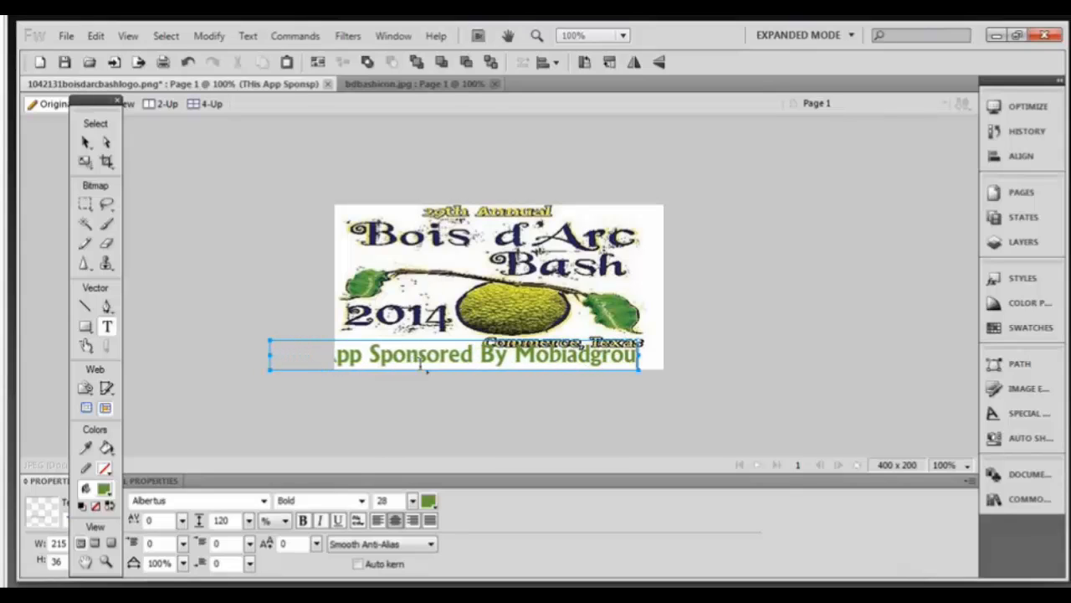
text(p)
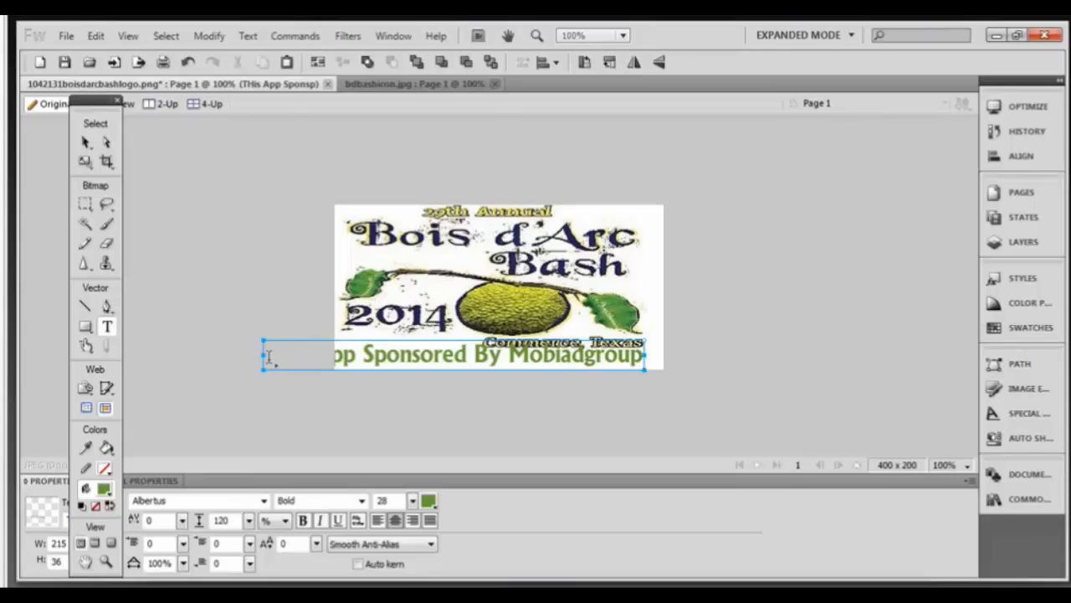
drag(269, 358, 876, 360)
drag(413, 500, 413, 523)
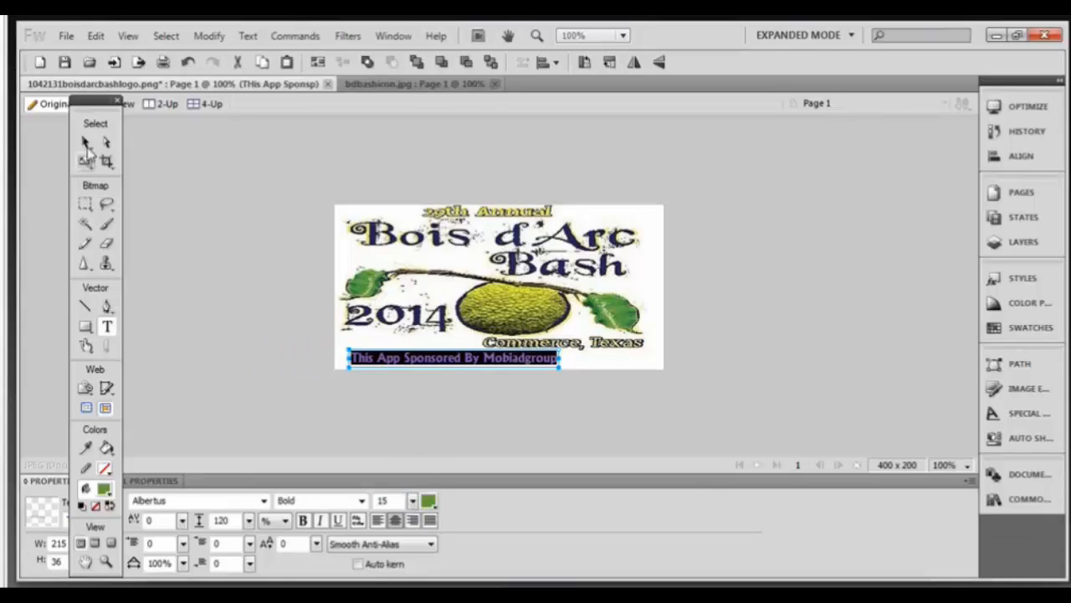
click(86, 144)
Move the sponsor caption to the bottom centre, just under Commerce, Texas.
drag(425, 361, 480, 368)
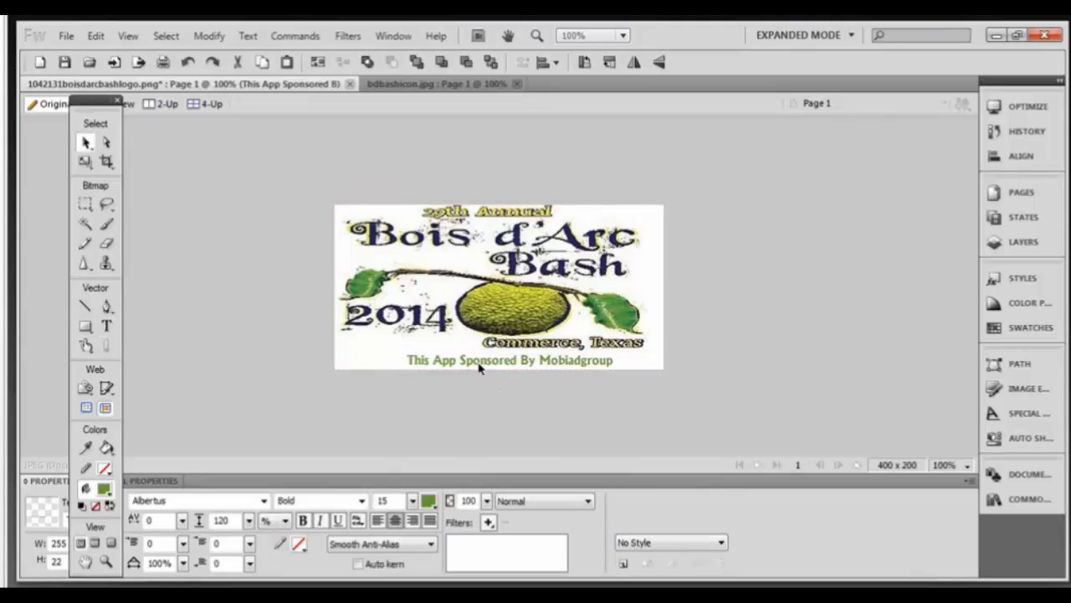
click(701, 381)
click(469, 365)
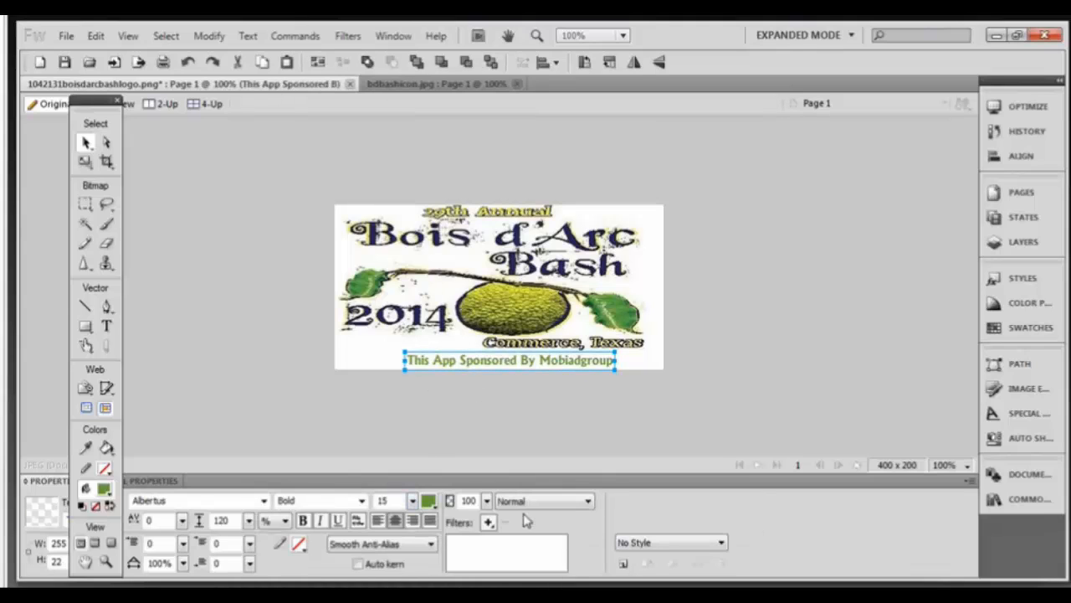
Add a Drop Shadow filter to the sponsor caption.
click(489, 522)
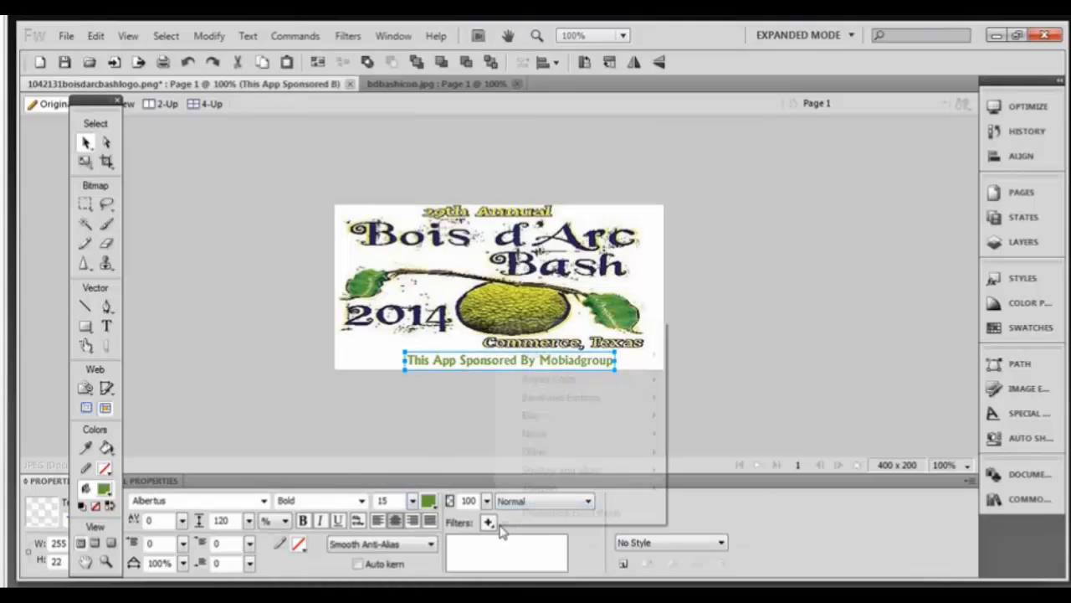
mouse_move(569, 404)
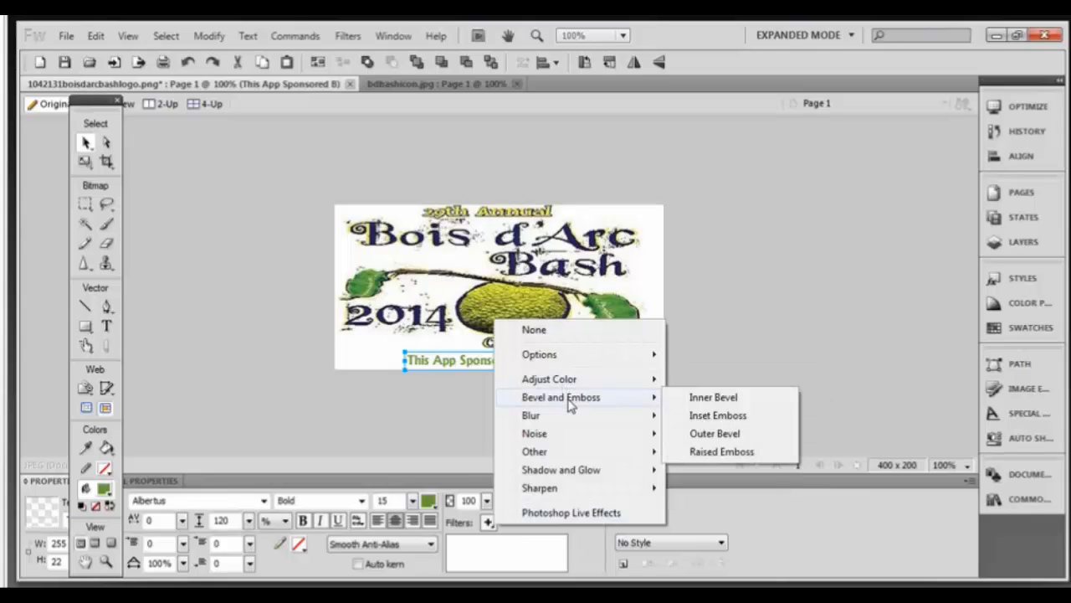
mouse_move(573, 471)
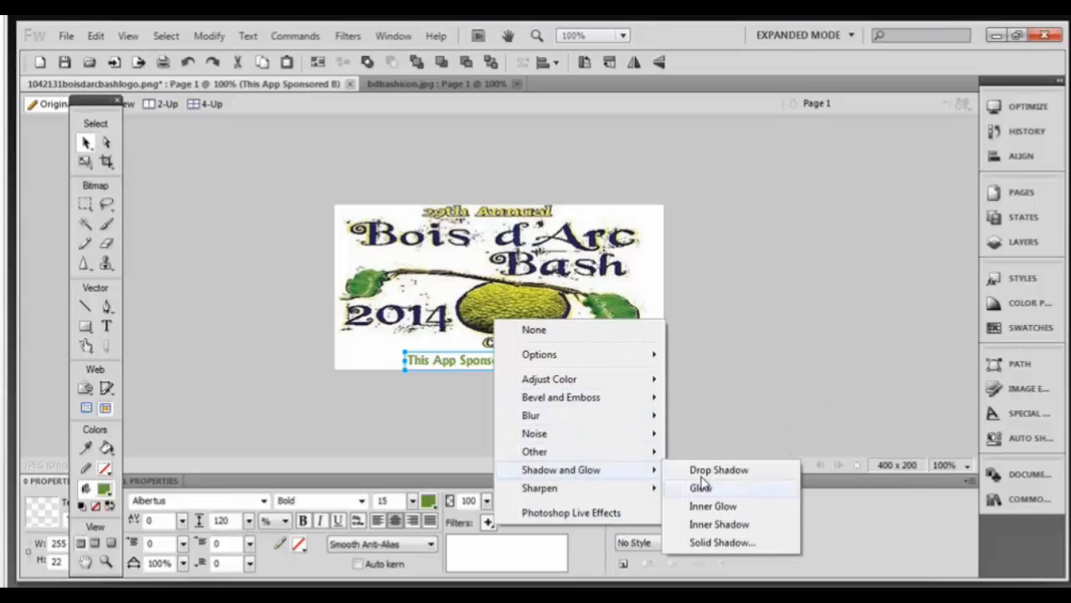
click(703, 471)
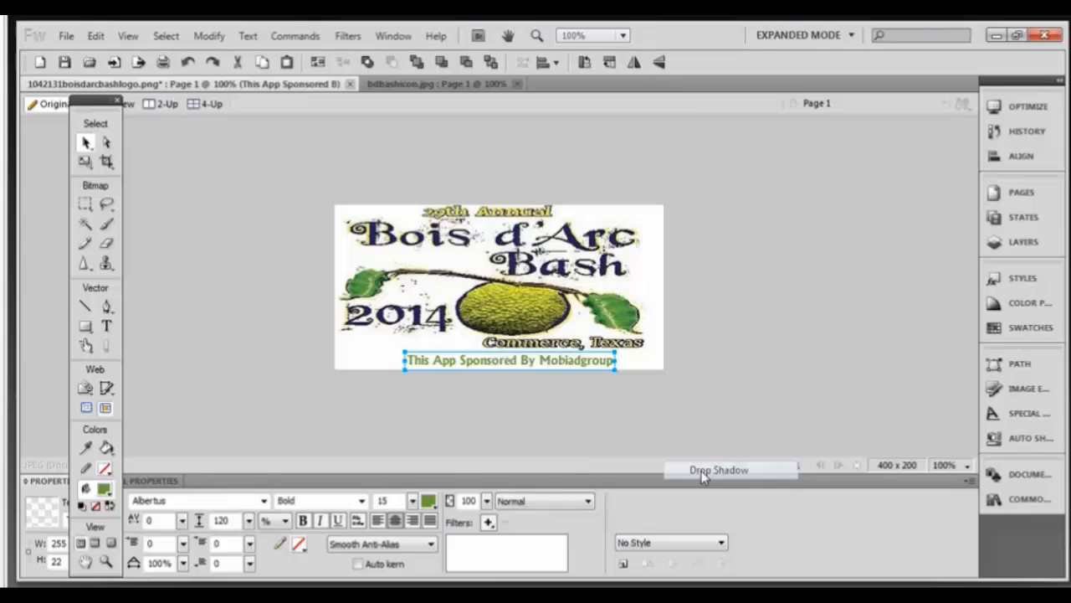
click(572, 455)
click(492, 544)
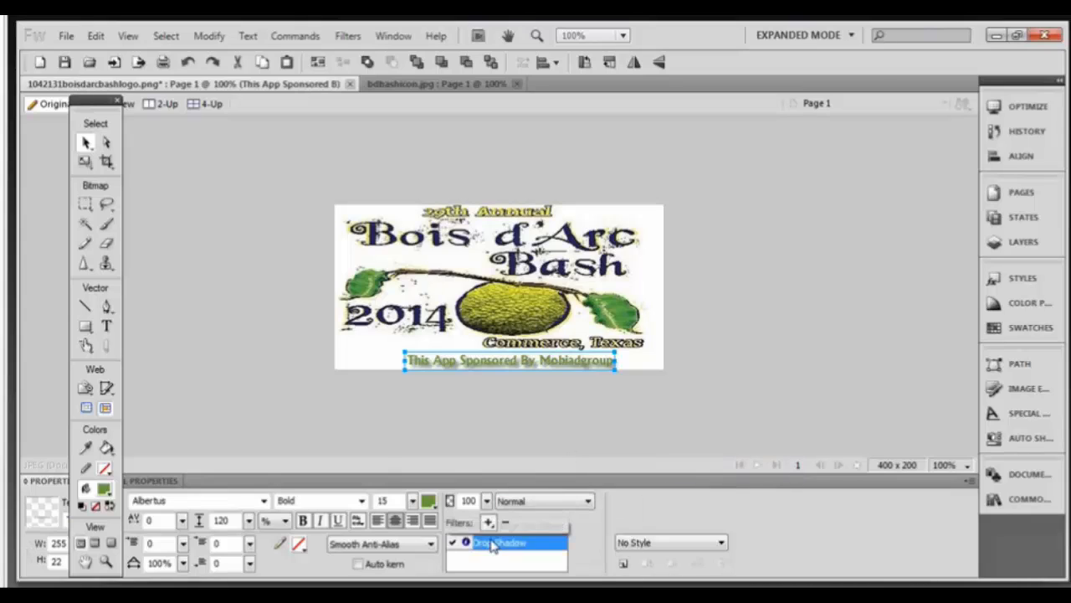
double_click(492, 544)
Adjust the shadow's distance, then remove the Drop Shadow filter from the caption.
drag(519, 513, 516, 522)
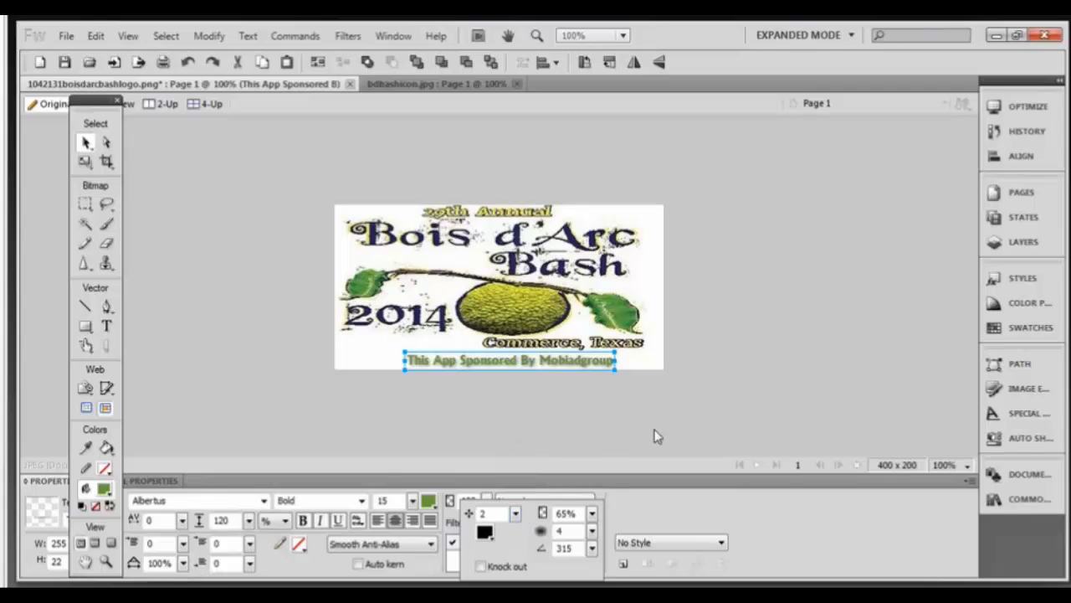
click(659, 437)
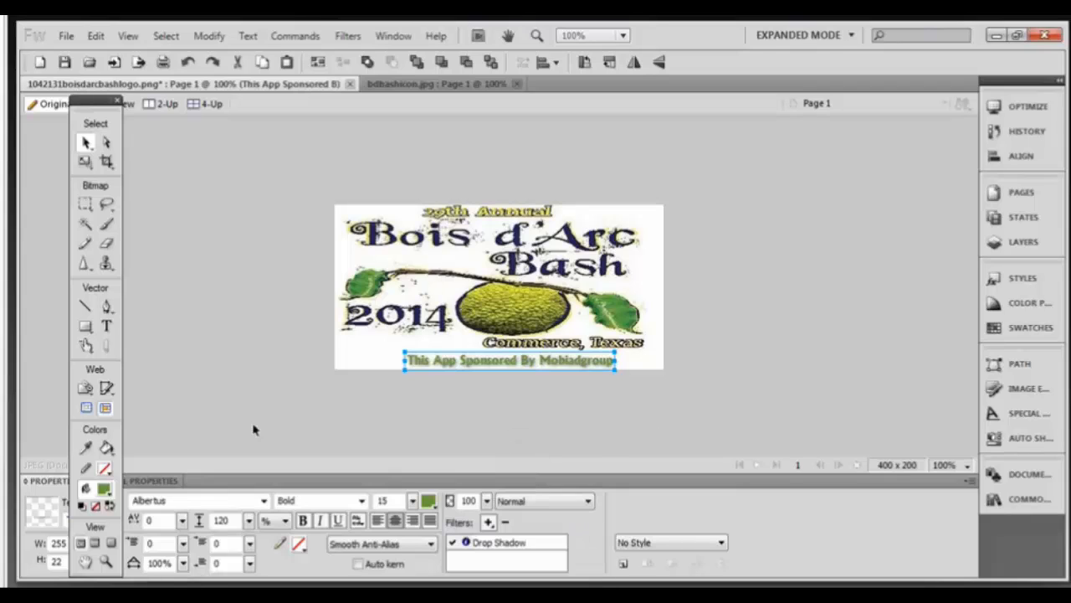
click(499, 544)
click(505, 522)
click(728, 403)
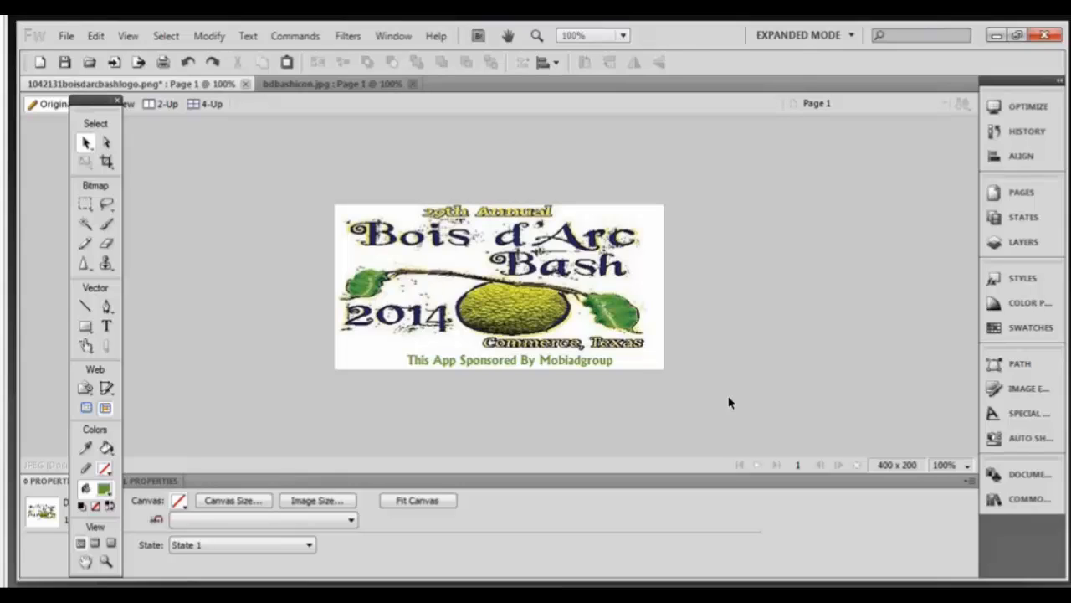
Outline the sponsor caption in the fruit's yellow-green colour.
click(425, 364)
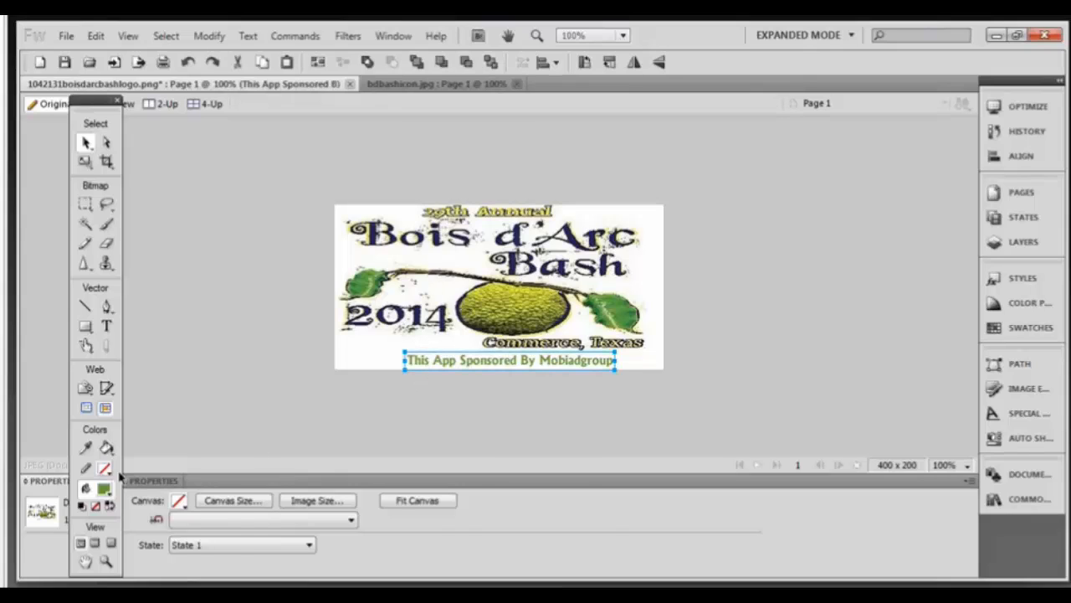
click(104, 468)
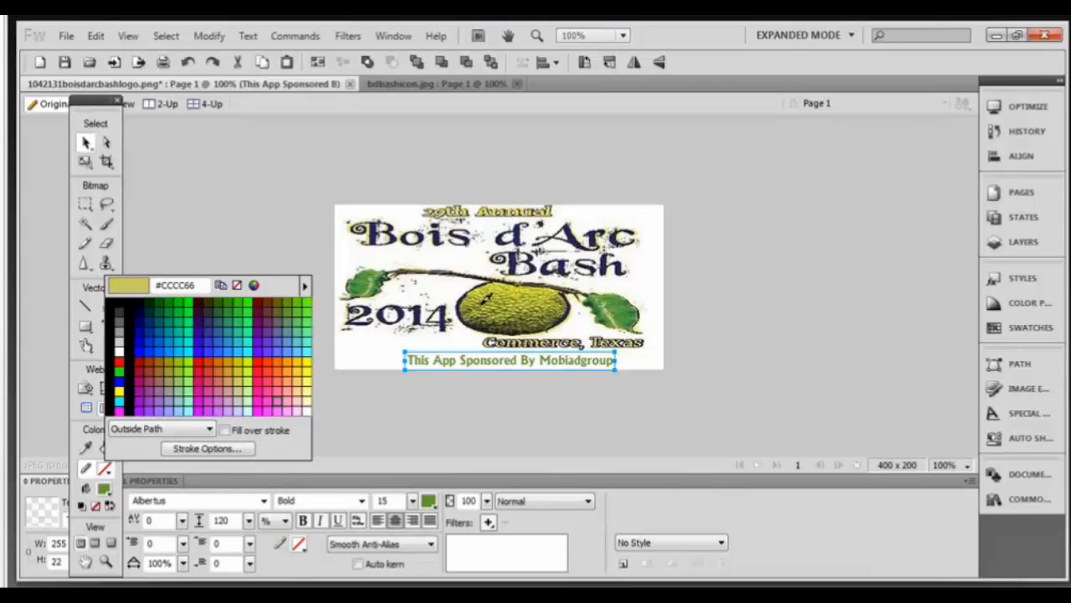
click(486, 298)
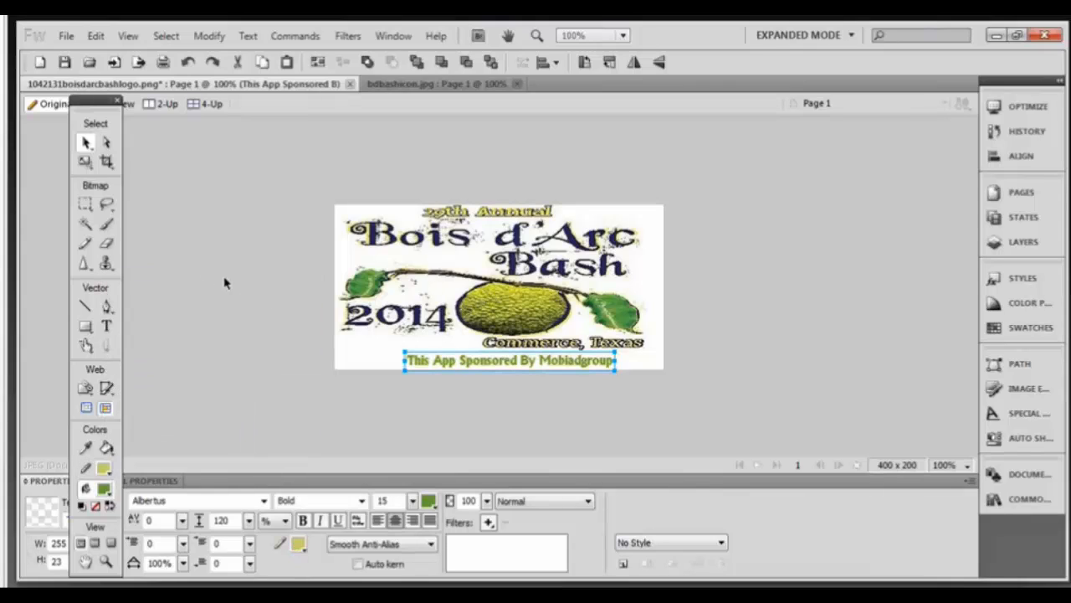
click(831, 382)
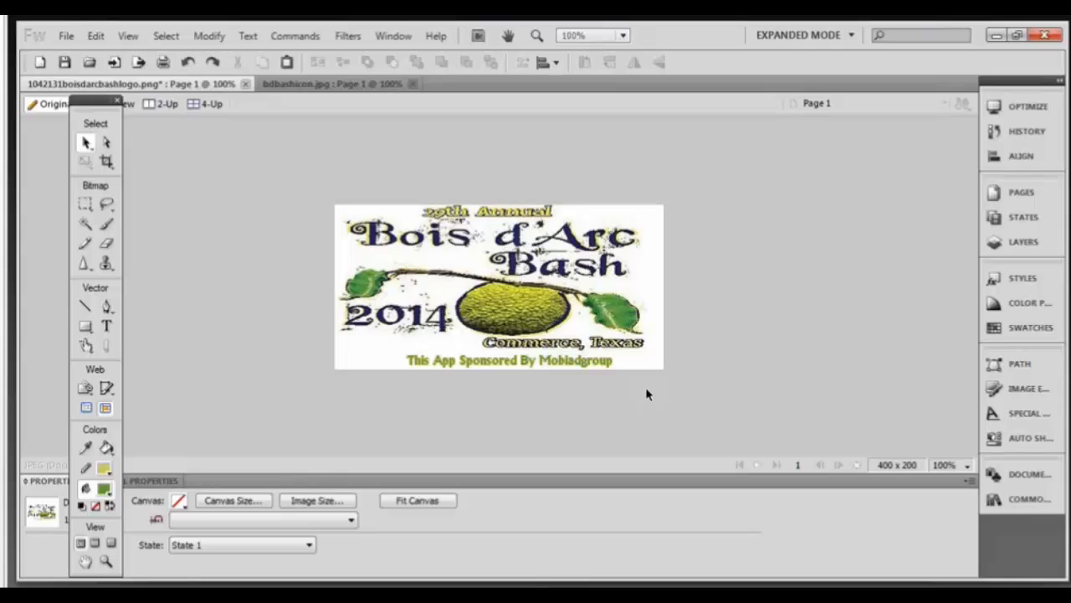
Back in the browser, browse the app's Content sections and expand Title & Description.
click(996, 37)
click(652, 297)
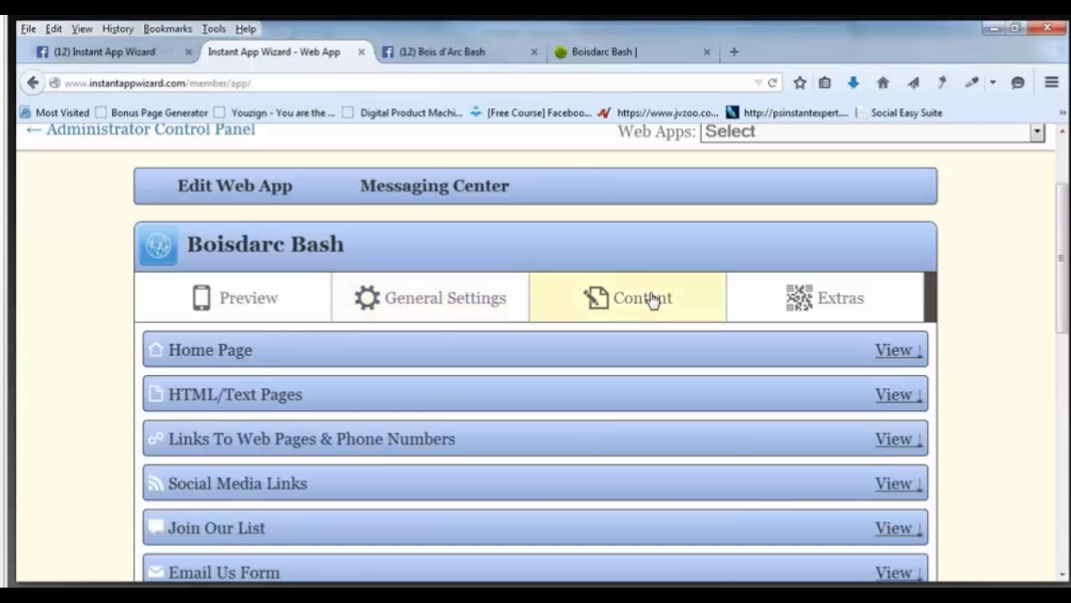
scroll(653, 300, down, 1)
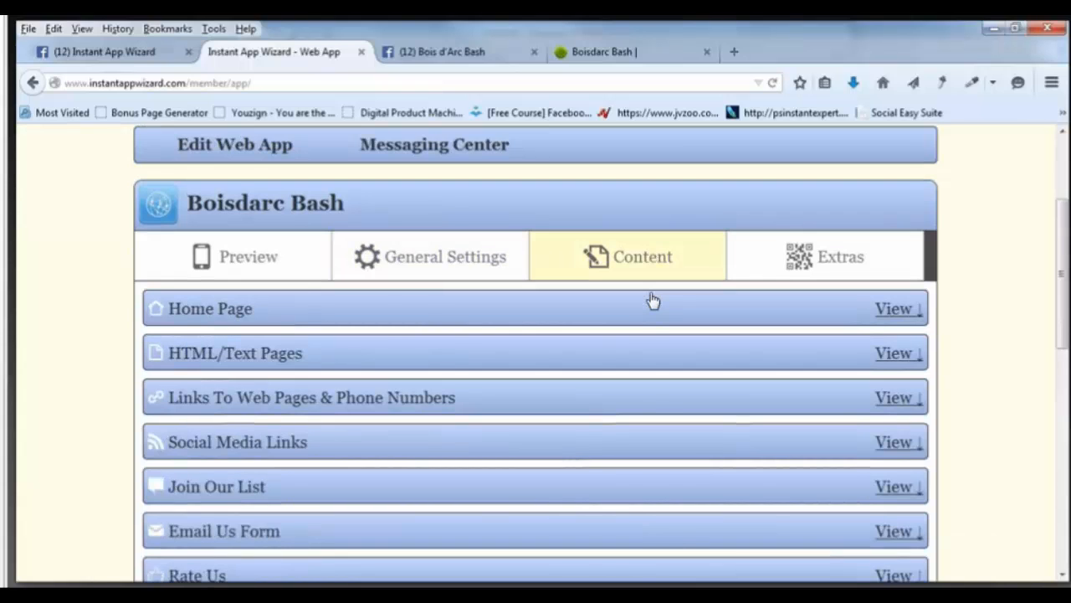
scroll(653, 300, down, 5)
scroll(653, 300, down, 3)
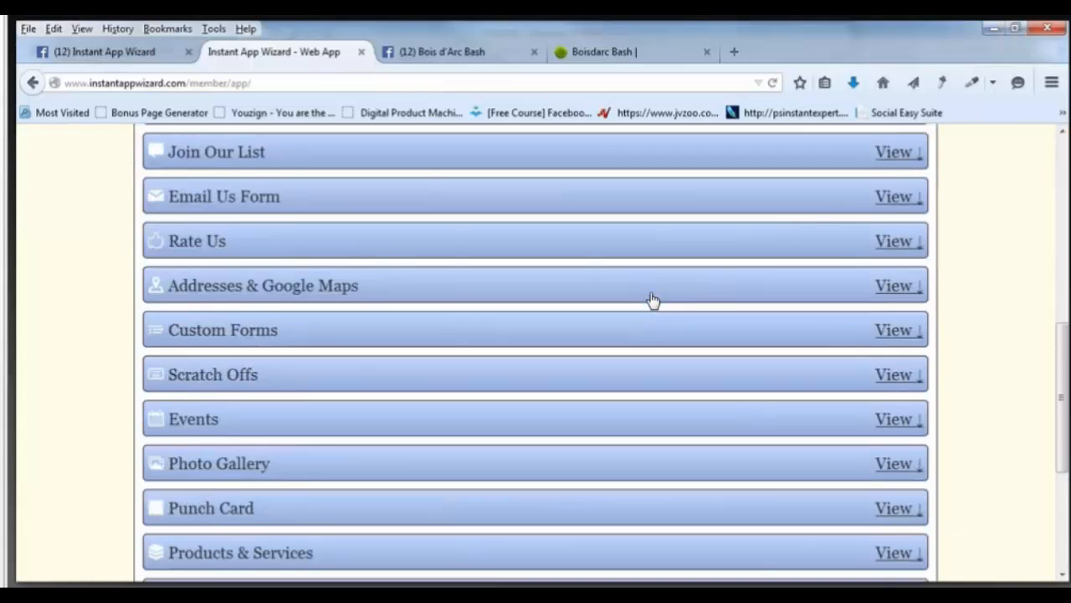
scroll(653, 299, up, 5)
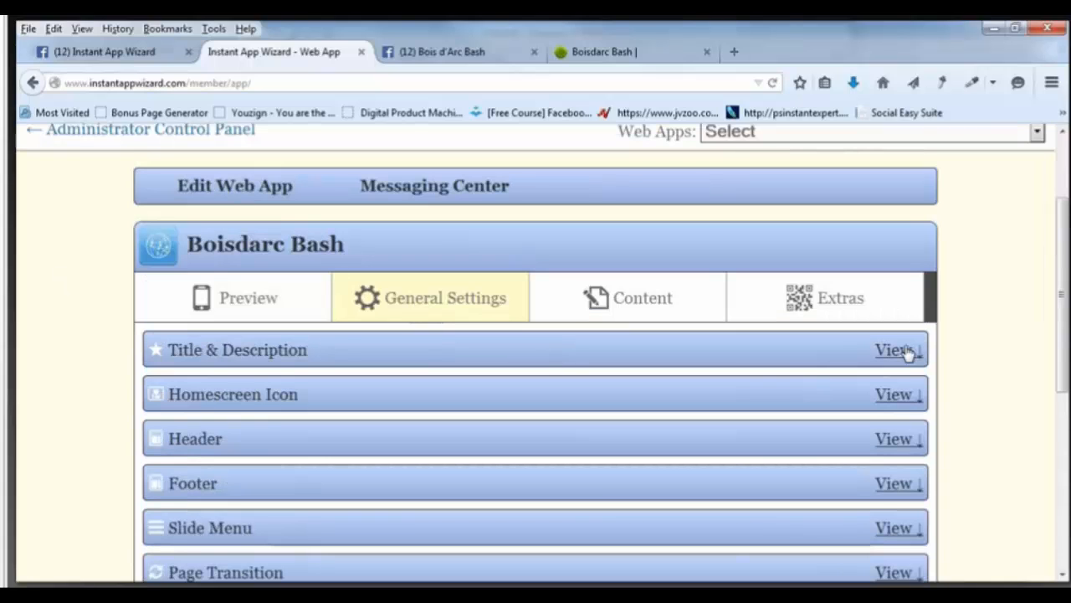
click(897, 350)
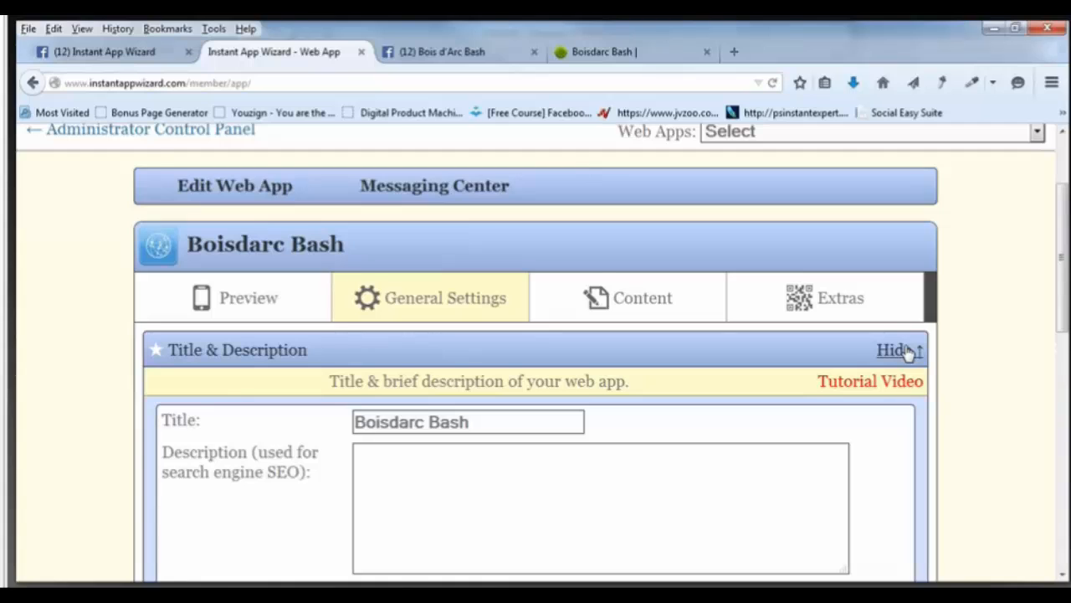
scroll(907, 353, down, 3)
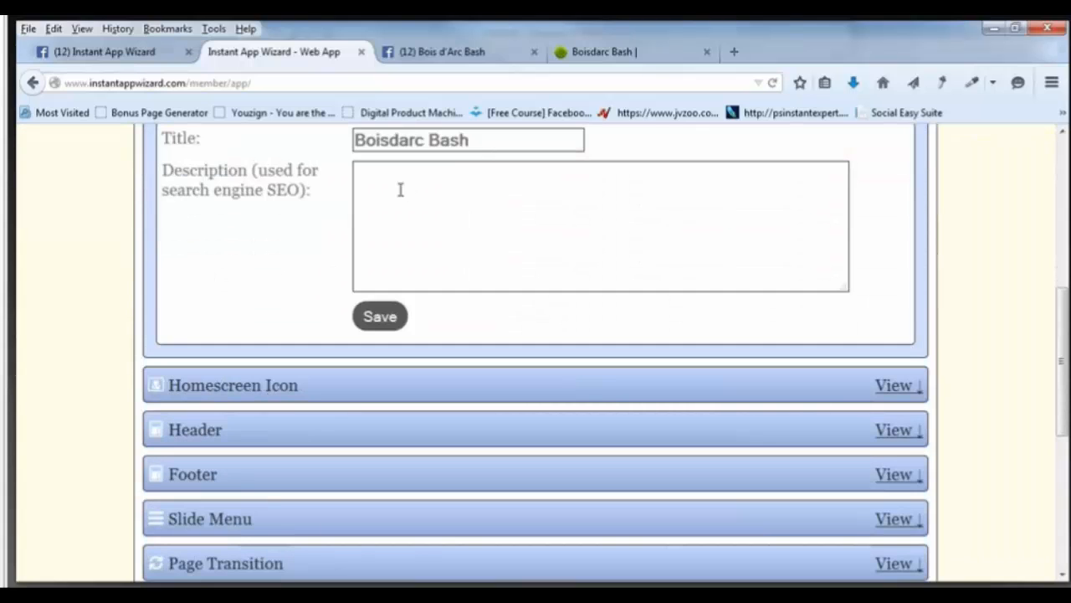
Switch to the Boisdarc Bash website tab and view its page source.
click(619, 59)
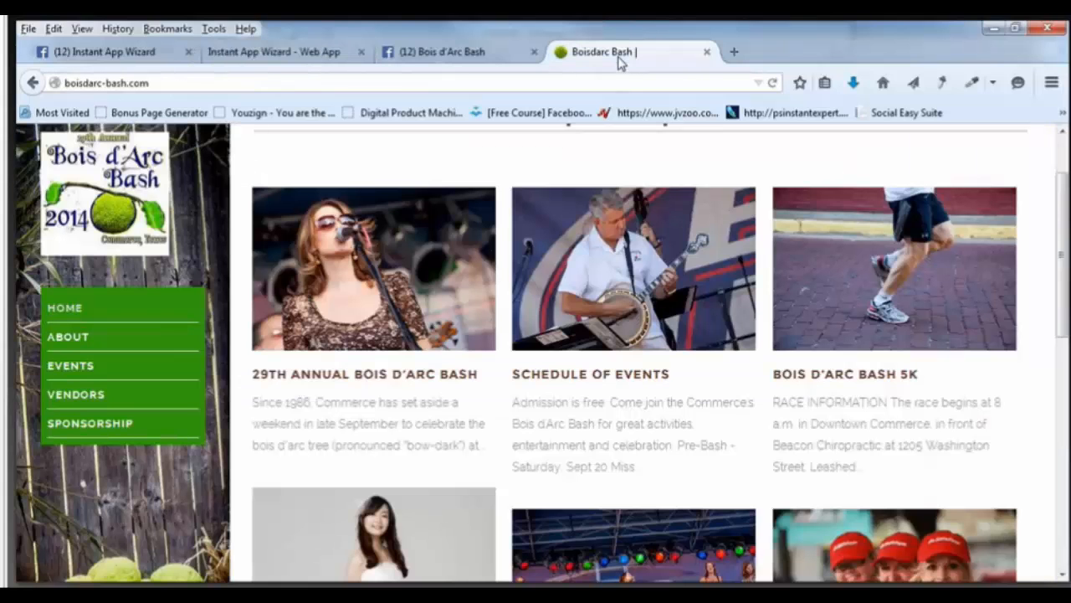
scroll(910, 162, up, 1)
right_click(911, 162)
click(992, 293)
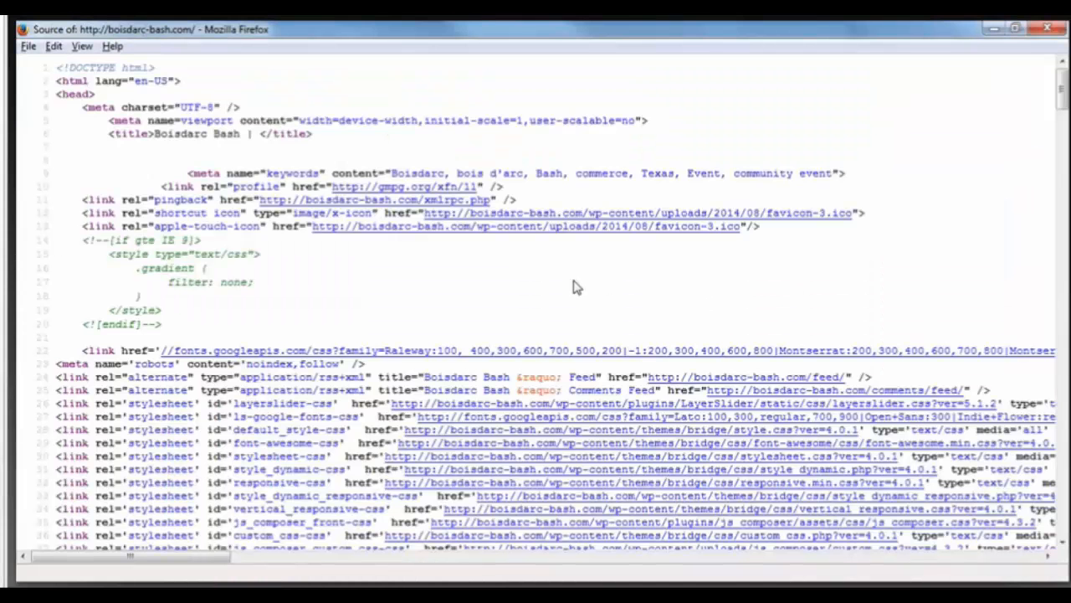
Find and copy the 29th Annual Bois d'Arc Bash heading in the source.
scroll(577, 287, down, 1)
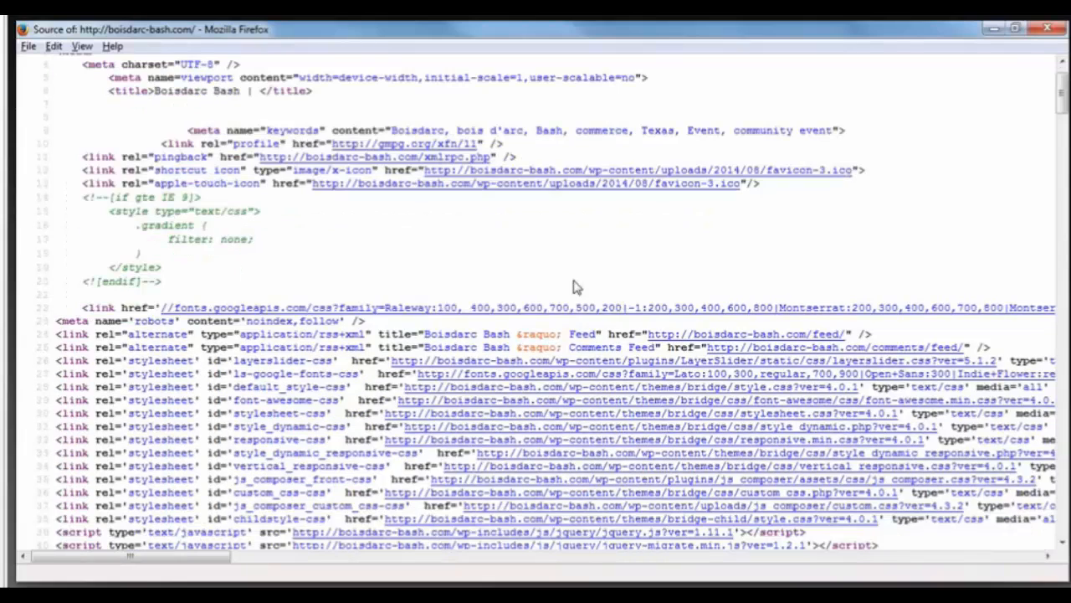
scroll(577, 287, down, 10)
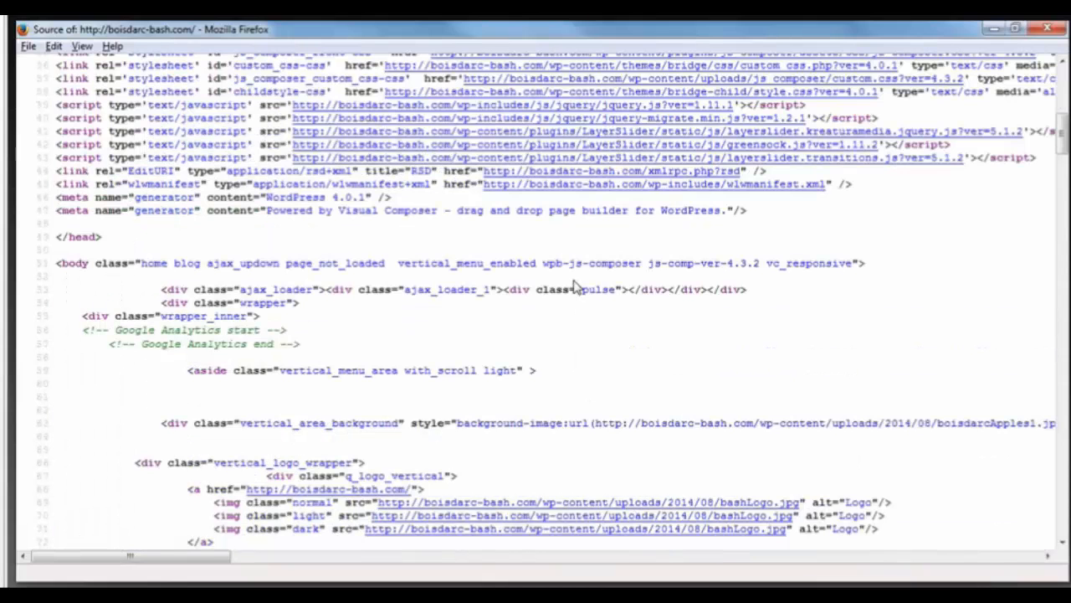
scroll(577, 287, down, 5)
scroll(576, 287, down, 3)
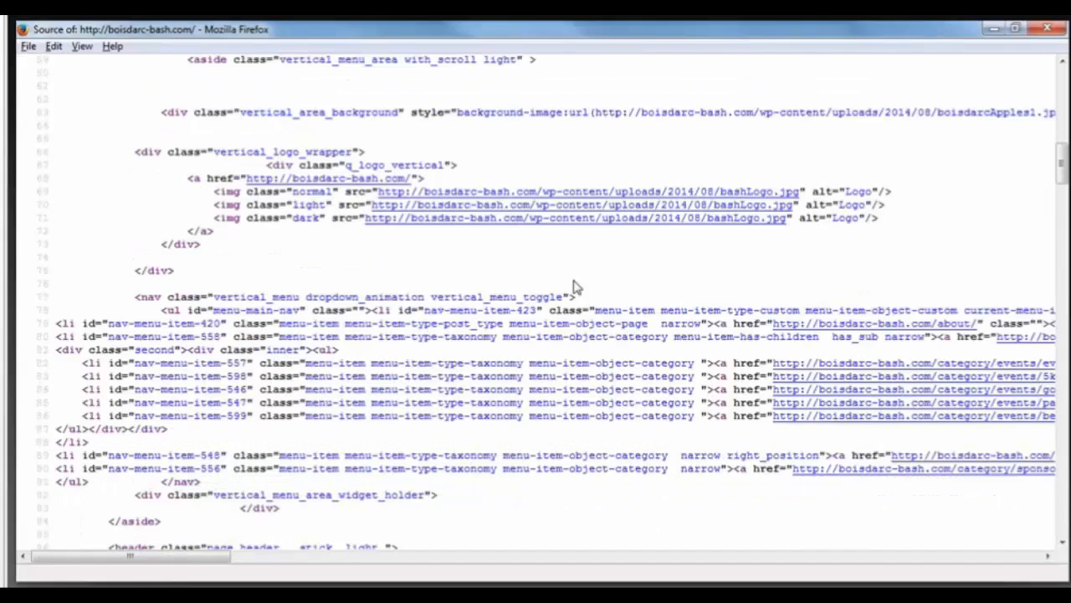
scroll(577, 287, down, 5)
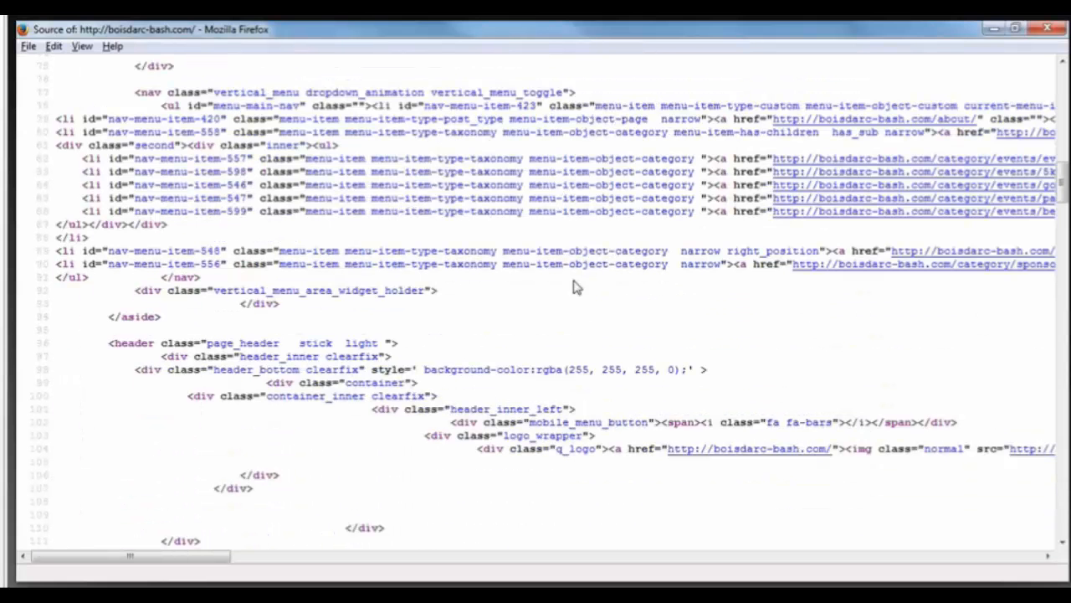
scroll(577, 287, down, 6)
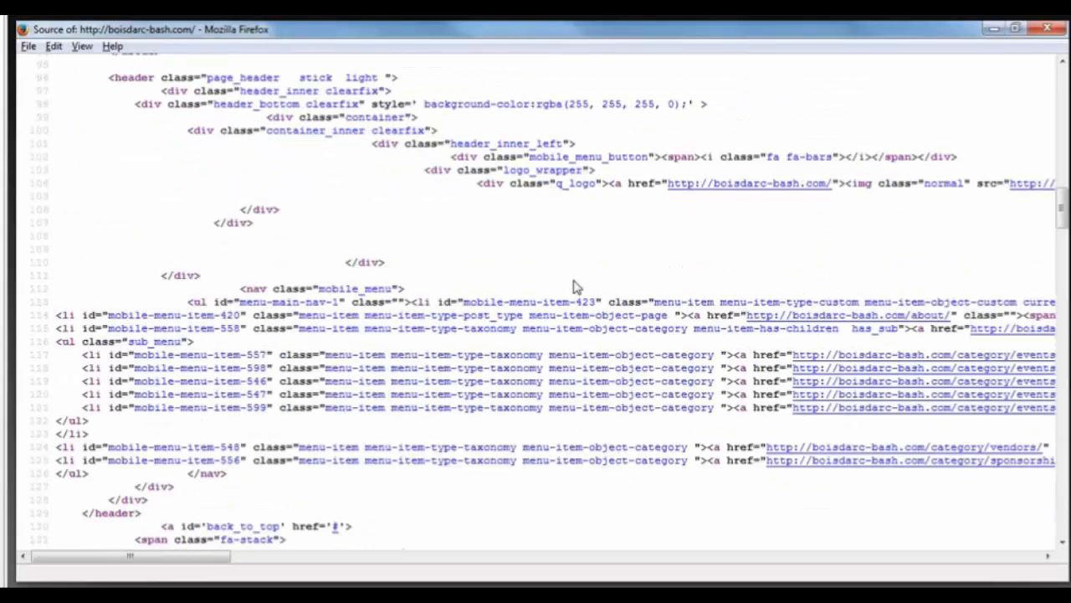
scroll(577, 287, down, 6)
scroll(577, 287, down, 7)
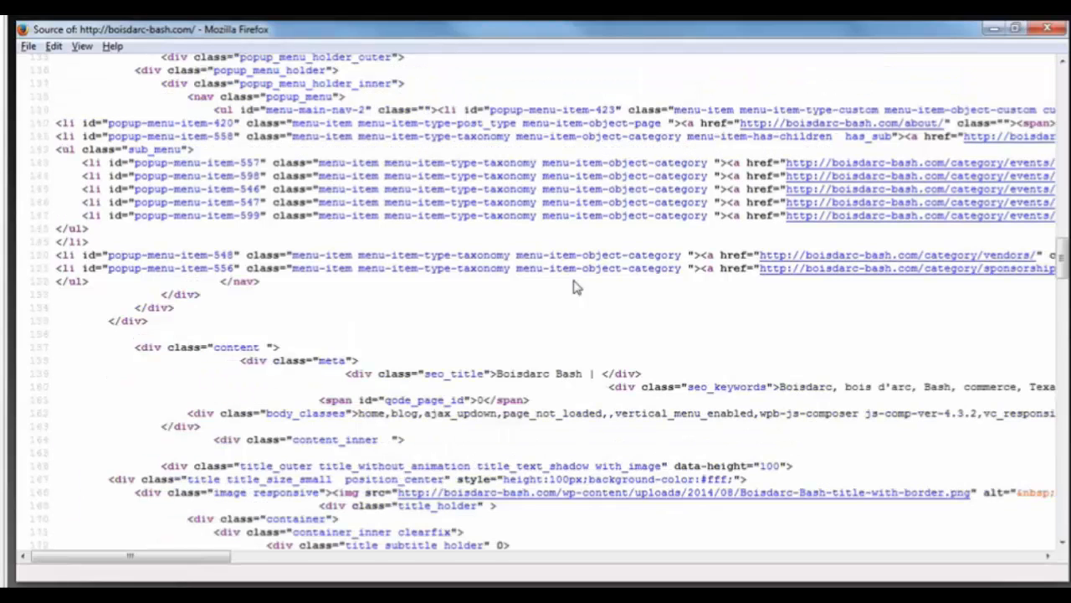
scroll(577, 287, down, 1)
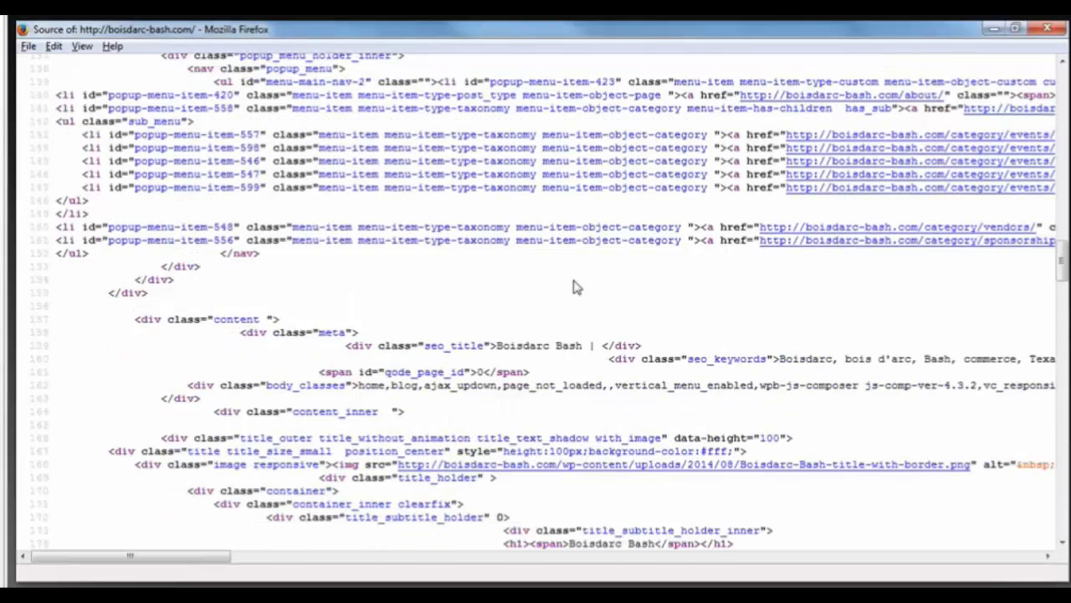
scroll(576, 287, down, 4)
scroll(576, 279, down, 5)
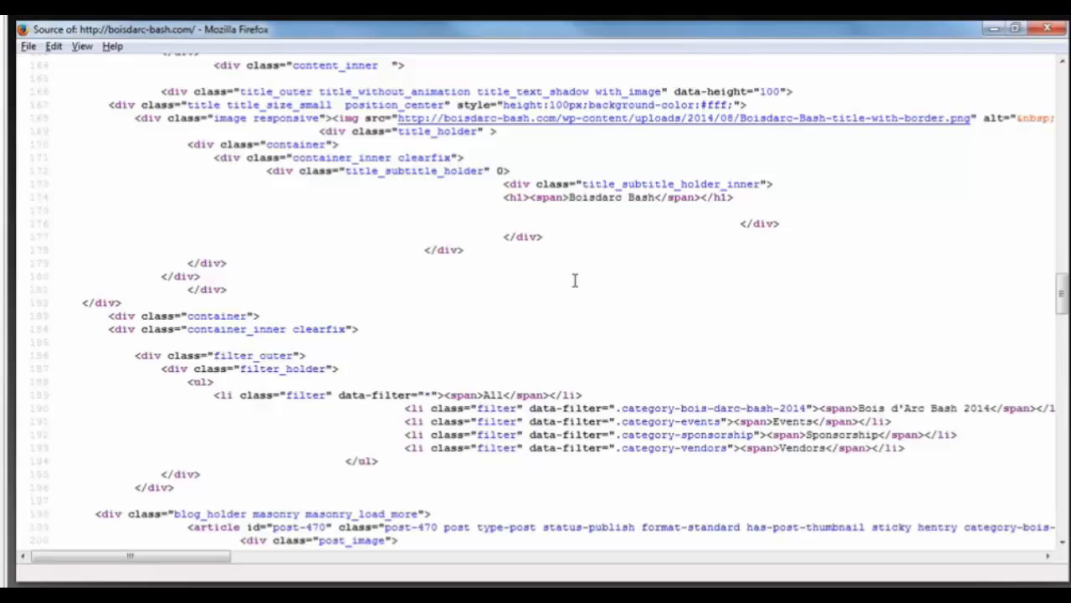
scroll(577, 287, down, 1)
scroll(577, 287, down, 3)
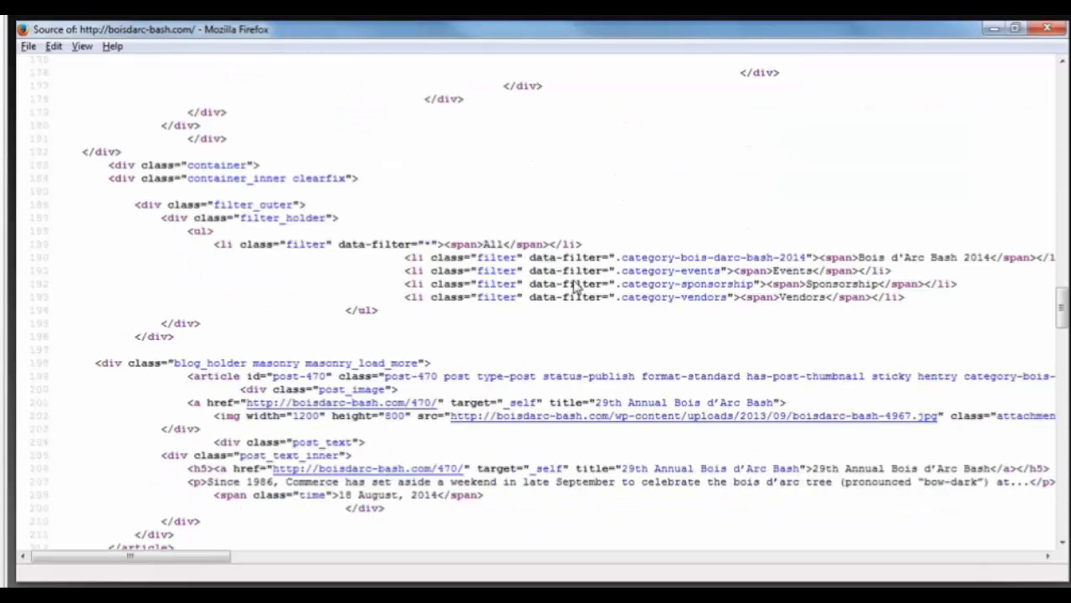
scroll(576, 287, down, 1)
drag(813, 430, 990, 430)
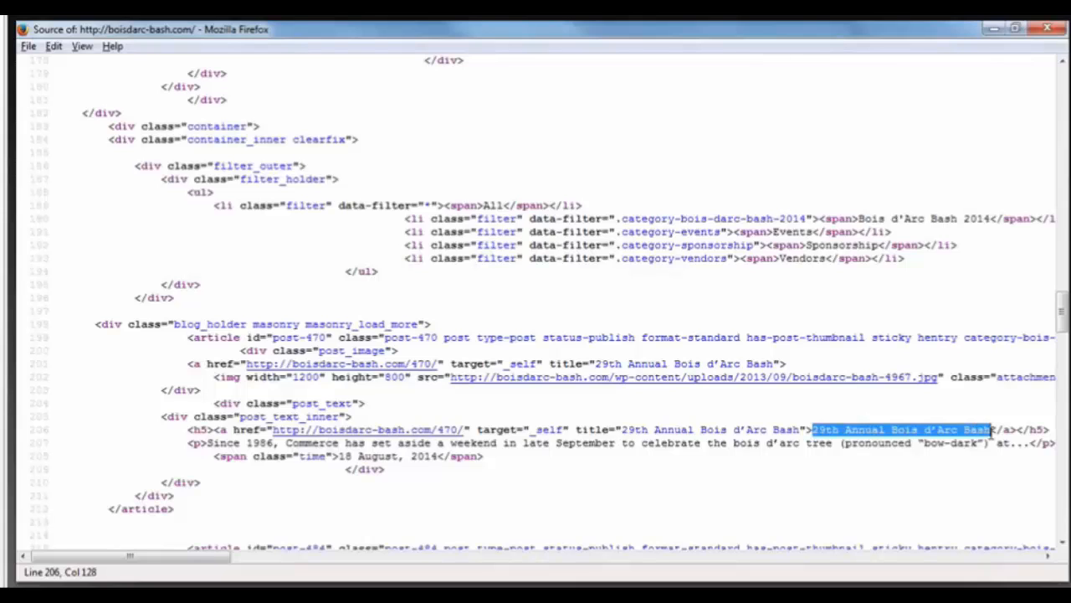
right_click(958, 433)
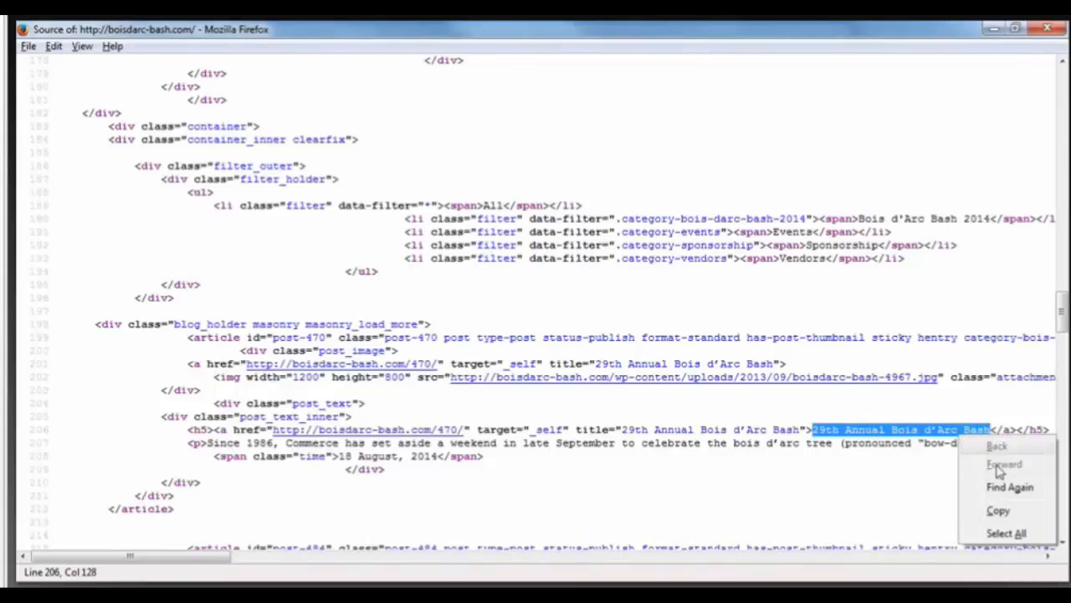
click(1001, 512)
Copy the intro paragraph beginning 'Since 1986' from the page source.
key(alt+Tab)
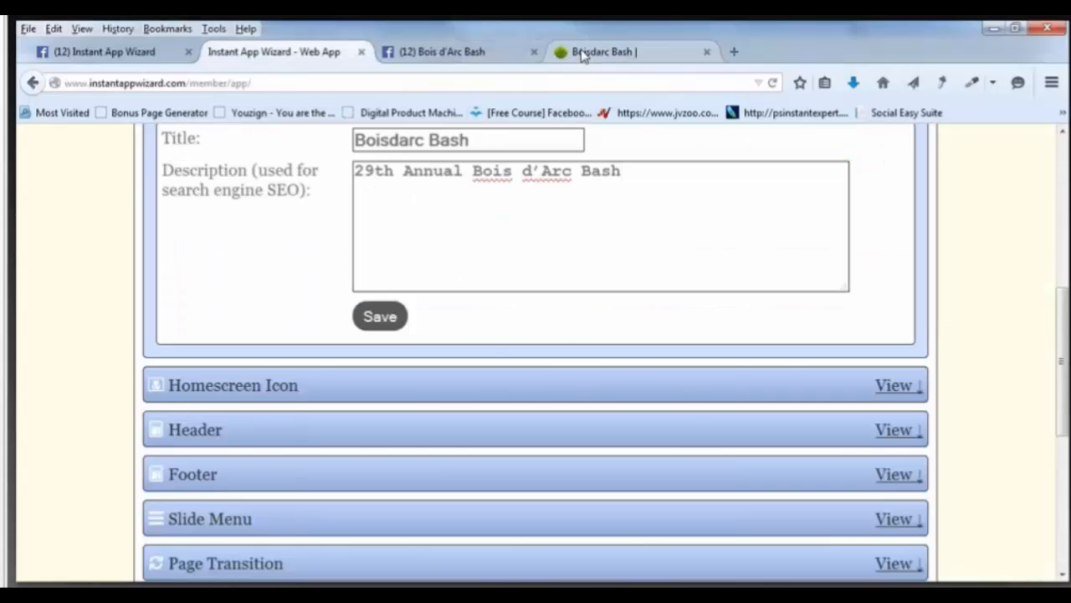
click(584, 55)
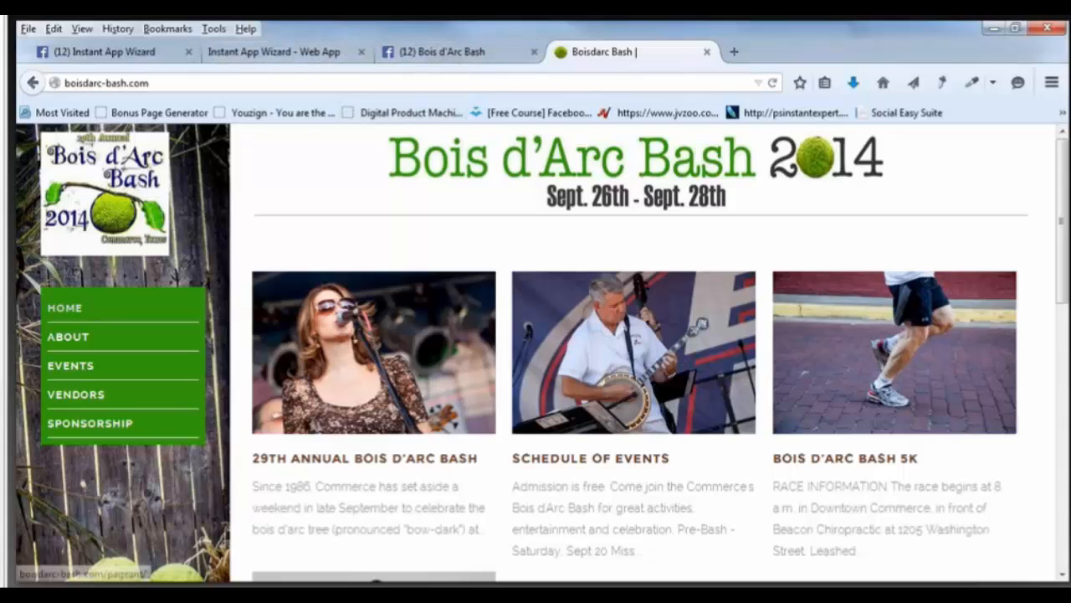
click(558, 462)
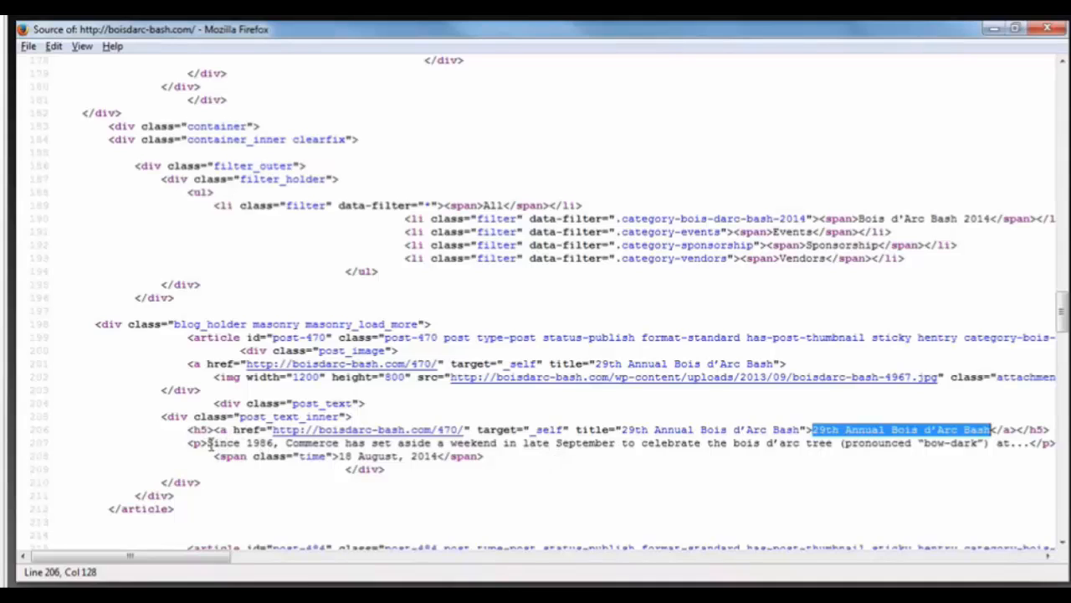
drag(209, 443, 1026, 443)
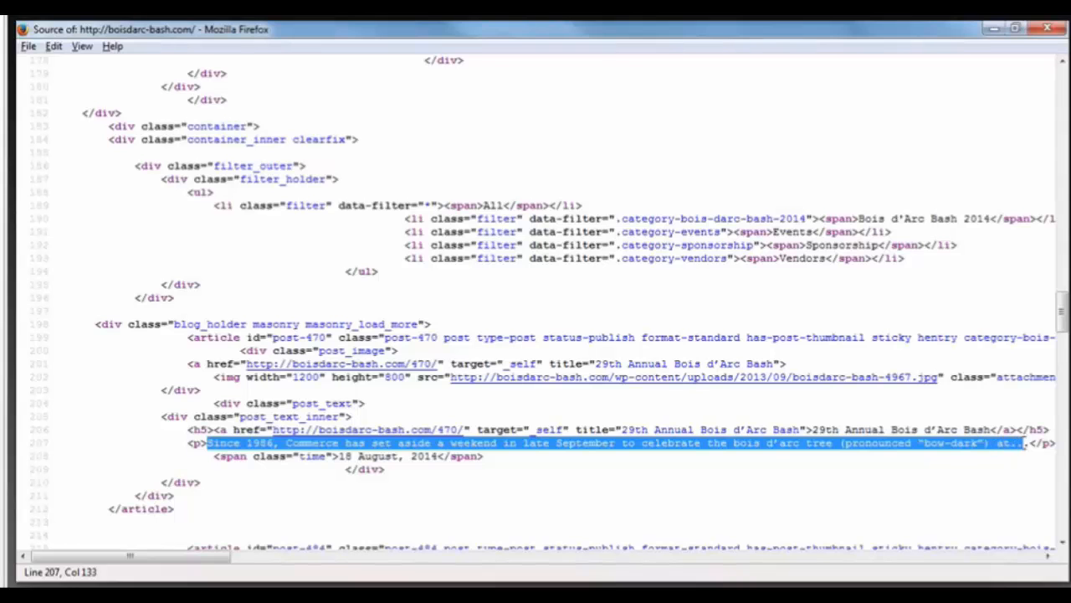
right_click(618, 450)
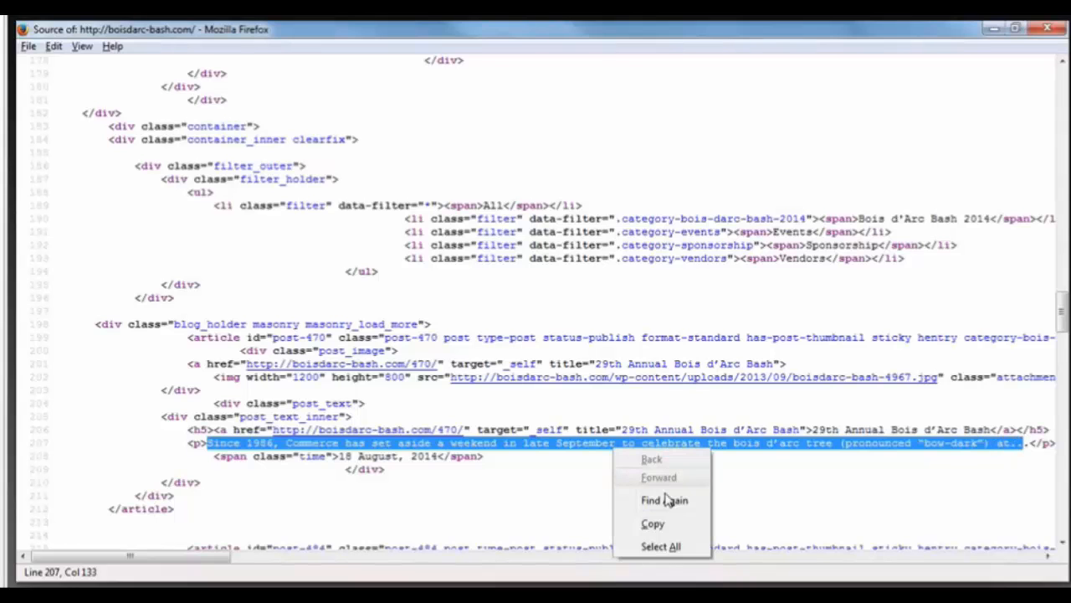
click(664, 530)
key(alt+Tab)
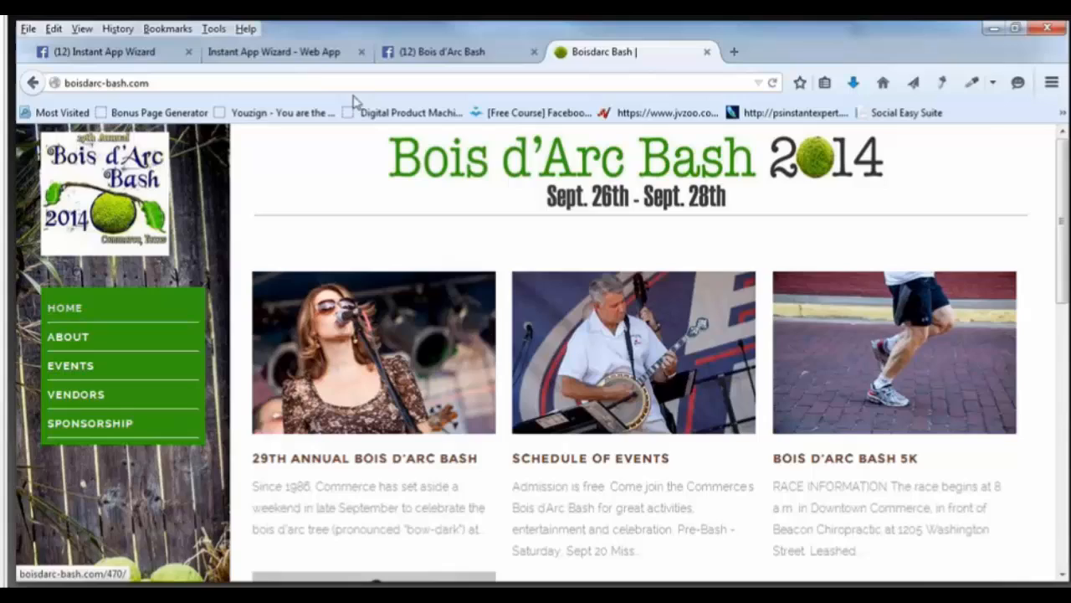
Paste the intro text as the SEO description, end it with 'Commerce Texas 75428', and save.
click(303, 53)
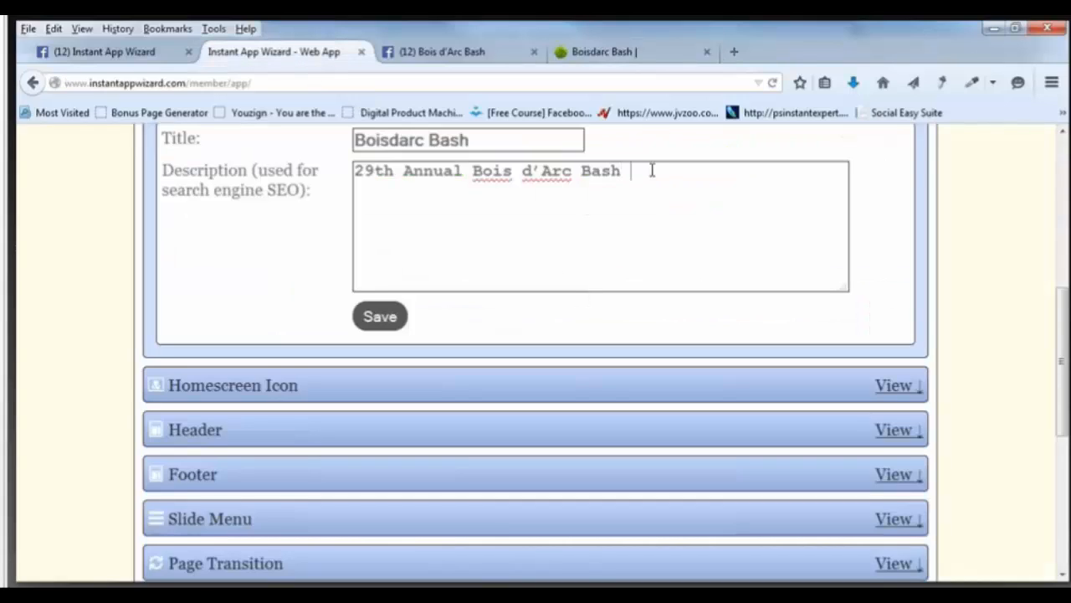
key(ctrl+v)
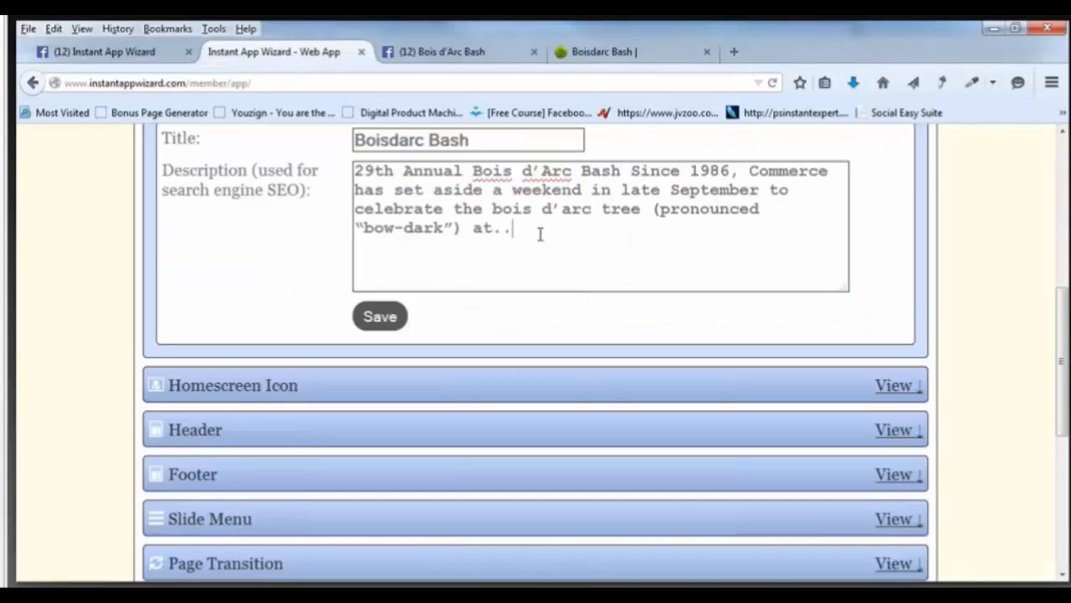
key(BackSpace)
key(BackSpace)
text(Commerce Texas 7)
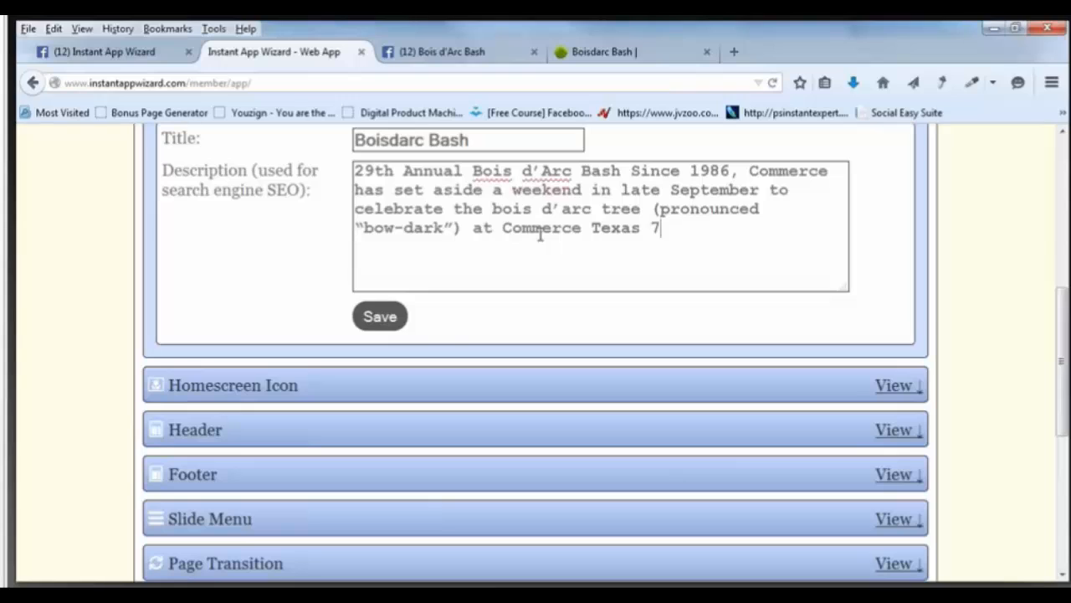
text(5428)
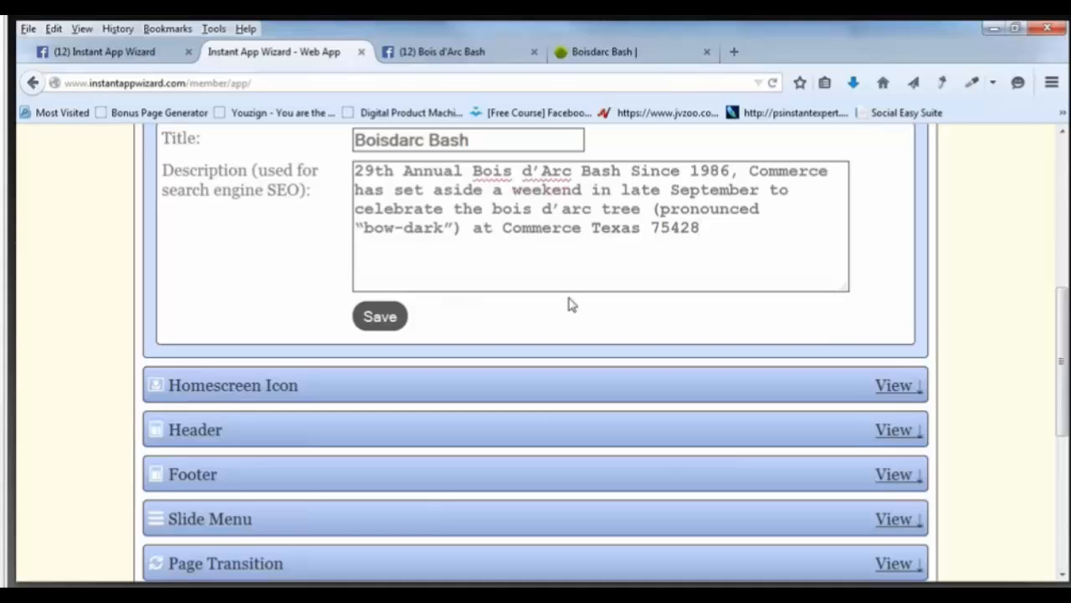
click(379, 319)
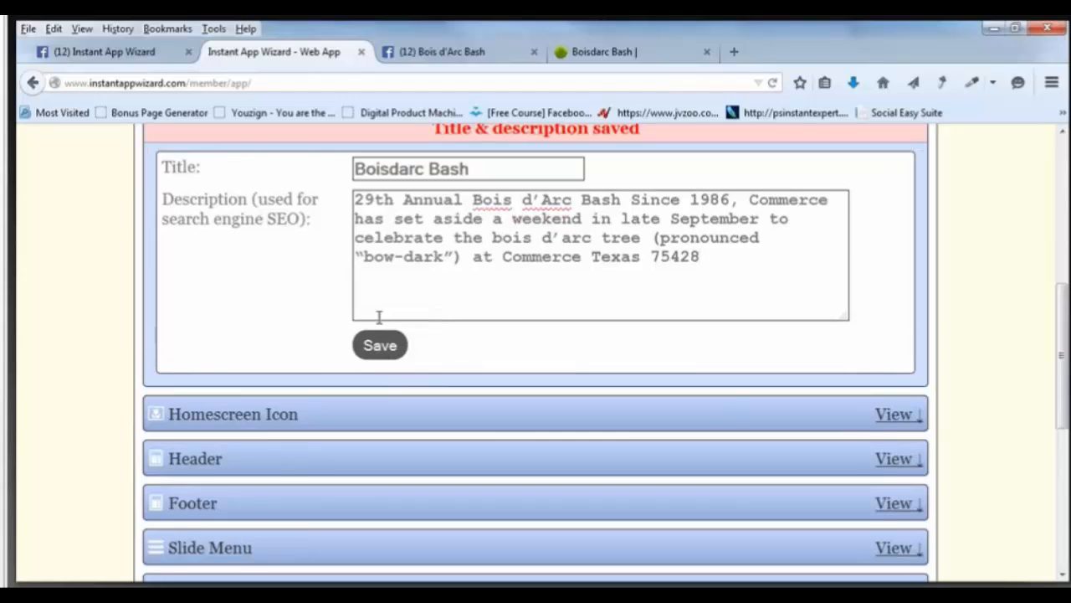
Expand the Homescreen Icon settings and launch the Quirco icon creator in a new tab.
scroll(603, 339, down, 3)
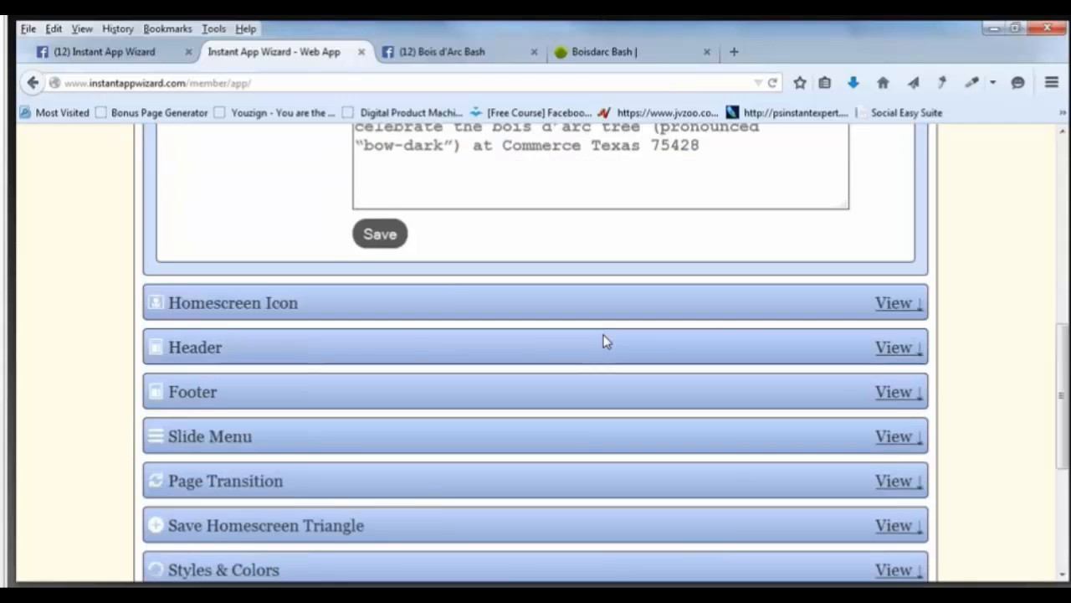
scroll(581, 287, up, 3)
scroll(580, 287, down, 1)
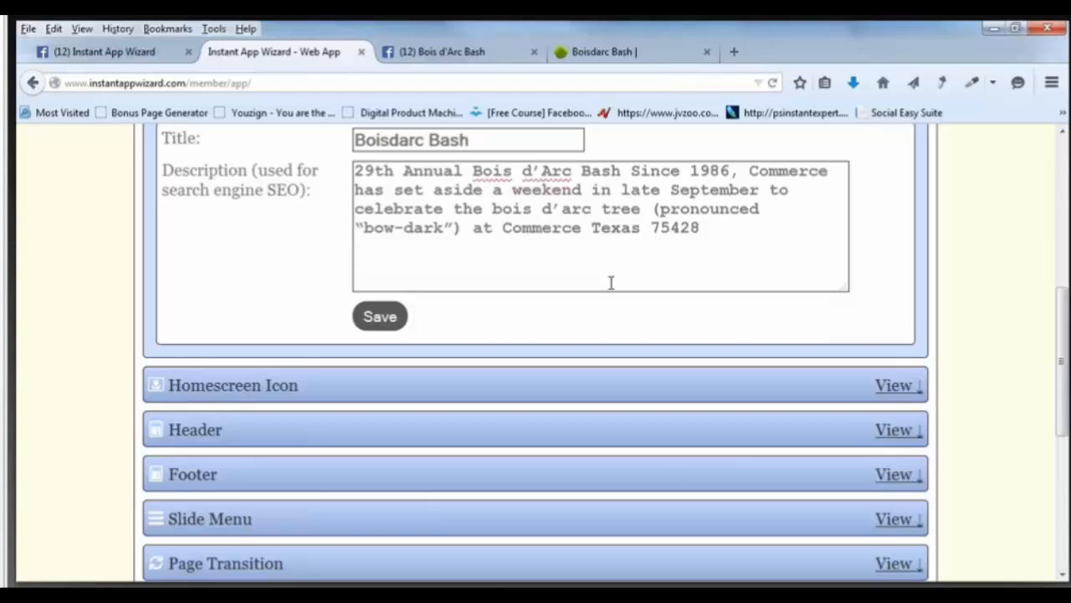
click(896, 386)
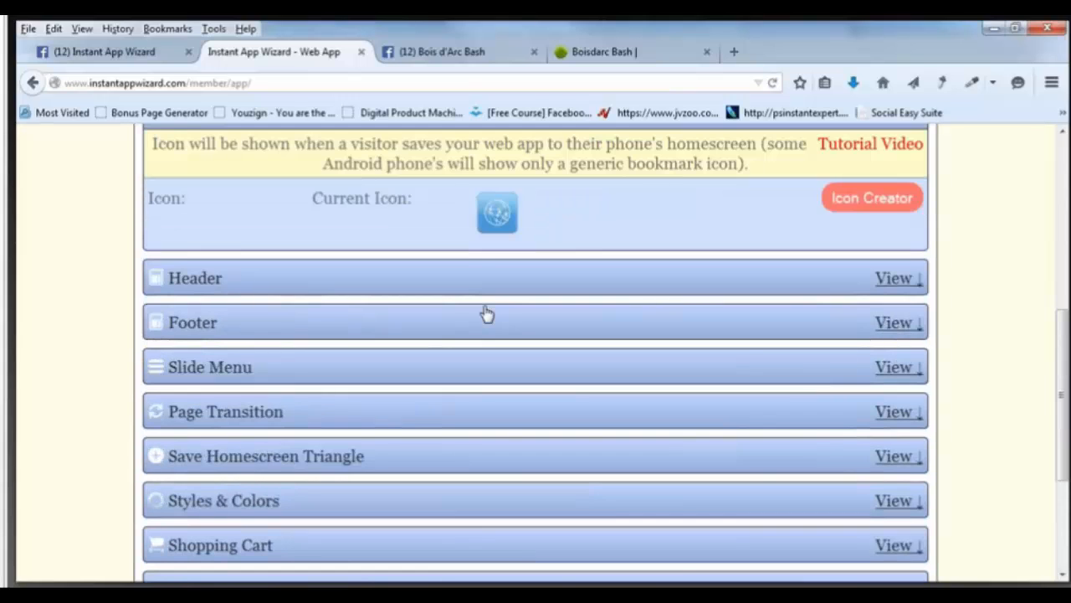
scroll(487, 314, up, 3)
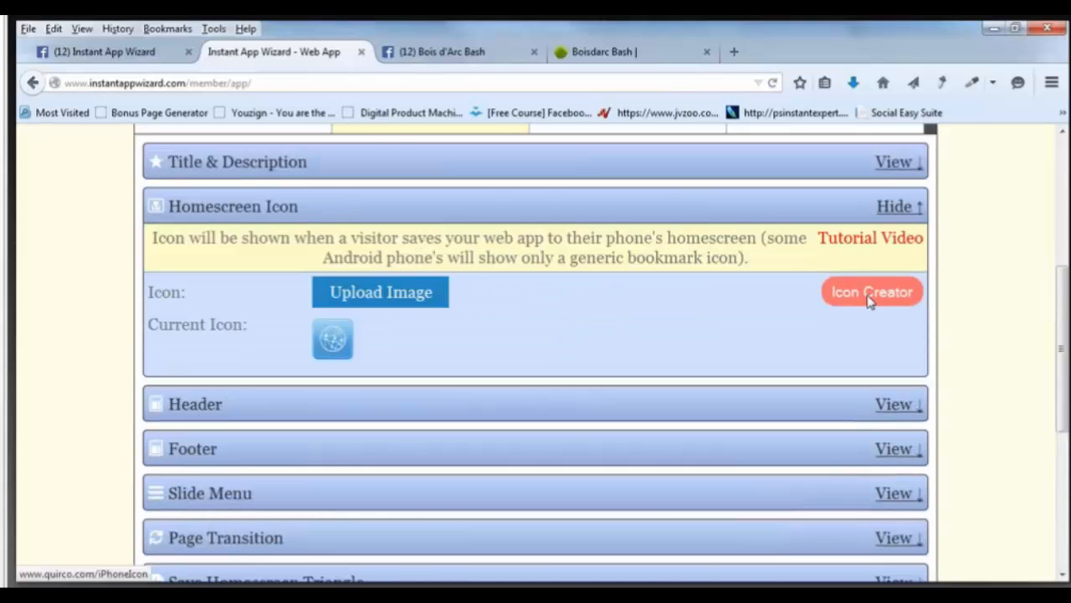
click(870, 293)
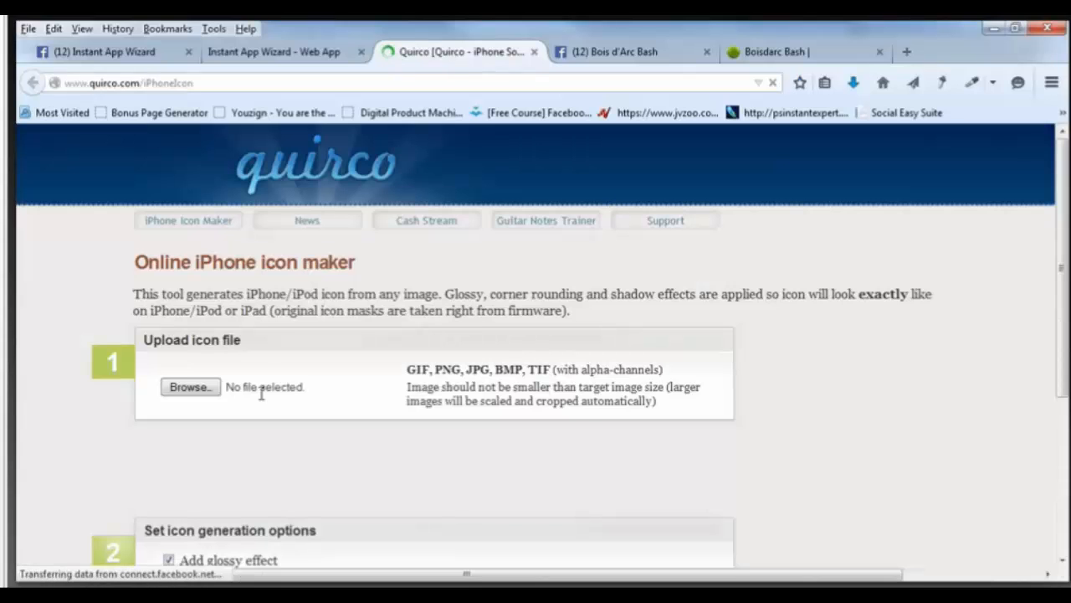
Upload bdbashicon.jpg, untick Add glossy effect, and make the icons.
click(192, 387)
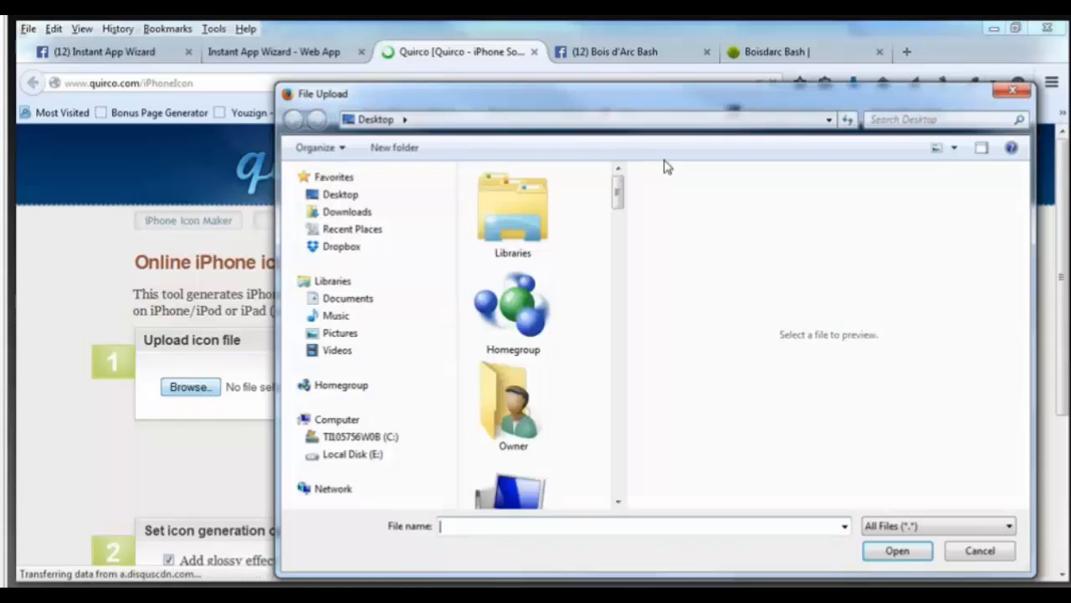
drag(616, 196, 617, 313)
click(508, 339)
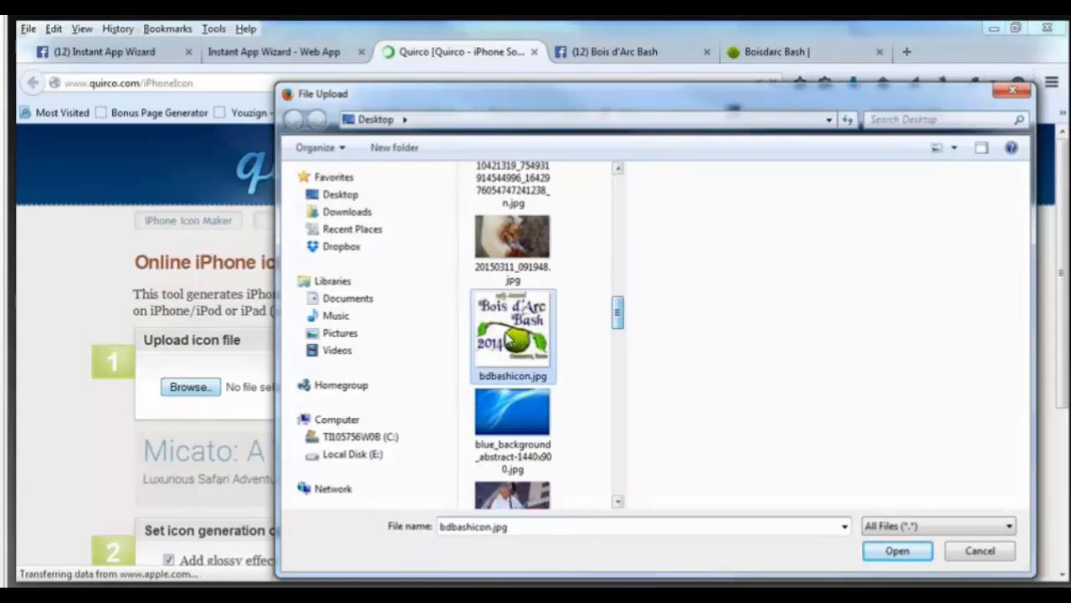
click(894, 553)
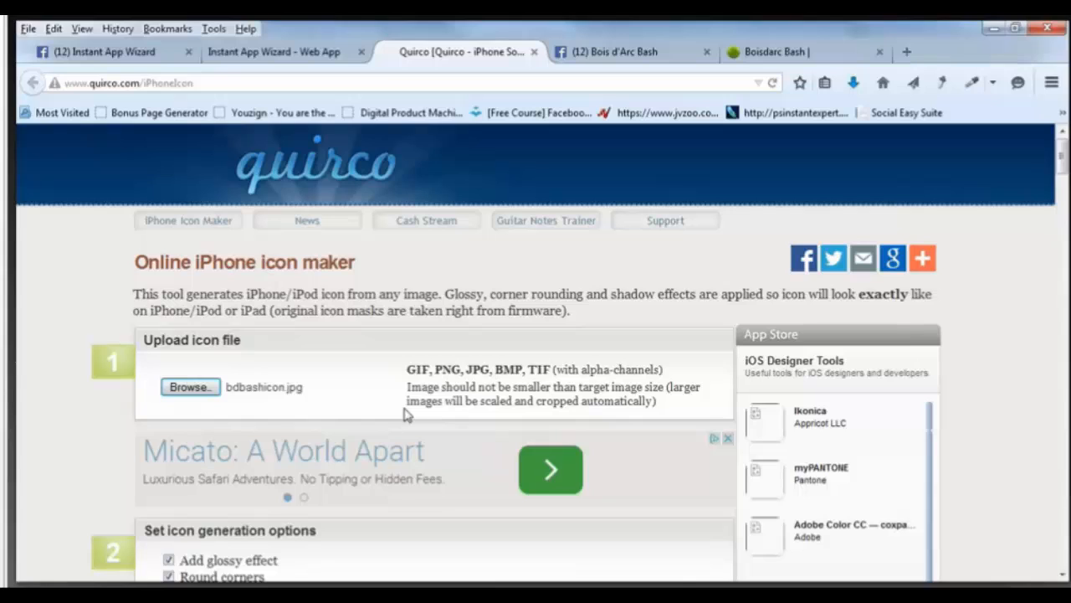
scroll(407, 414, down, 1)
scroll(407, 414, down, 3)
click(168, 371)
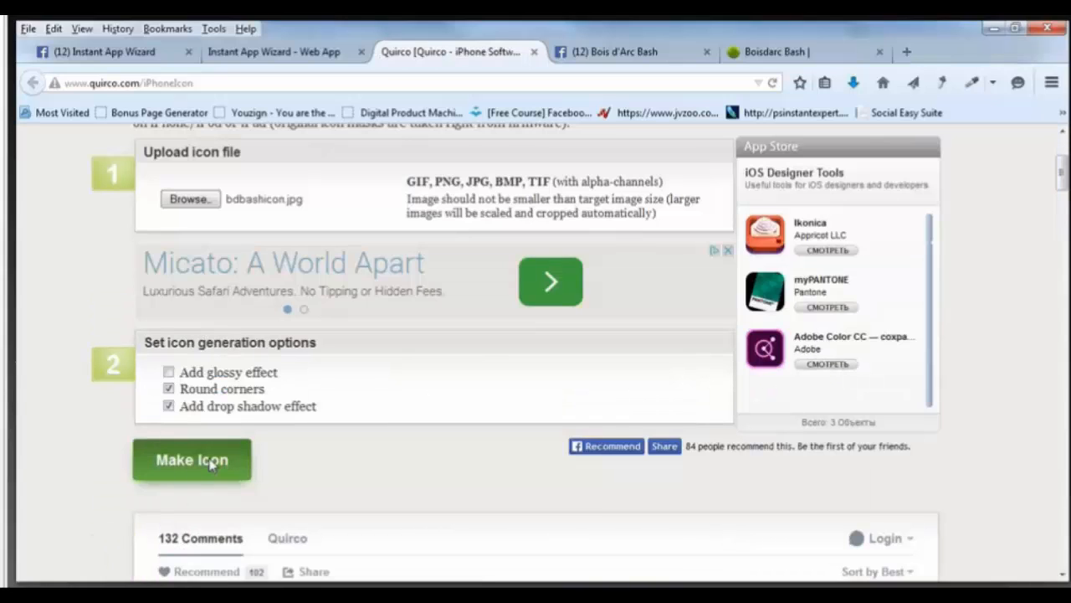
click(209, 461)
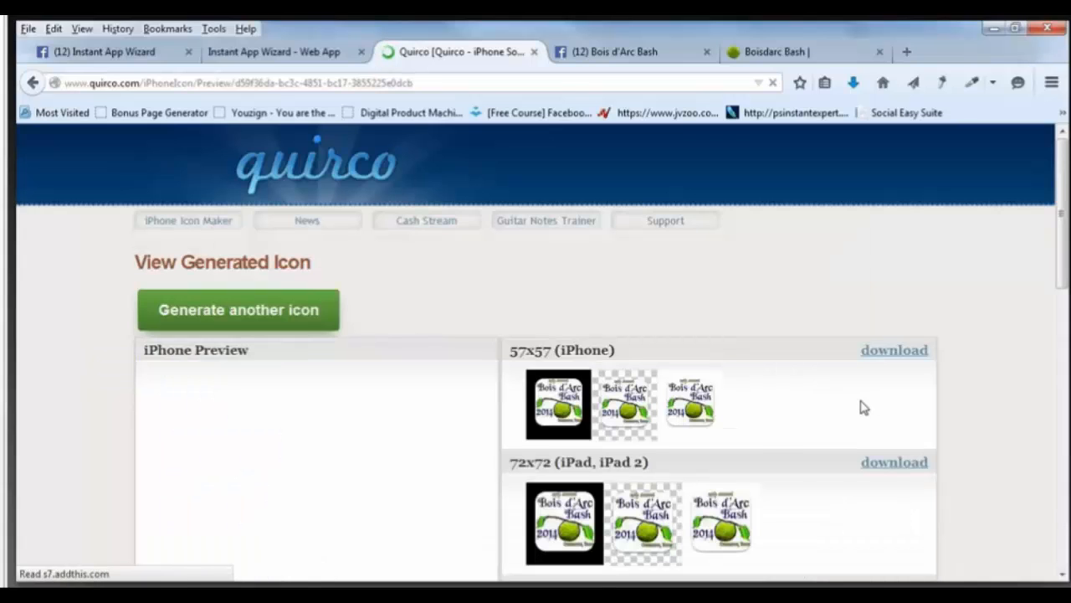
Save the transparent 114x114 icon image to the Desktop as bdicon.
scroll(864, 408, down, 3)
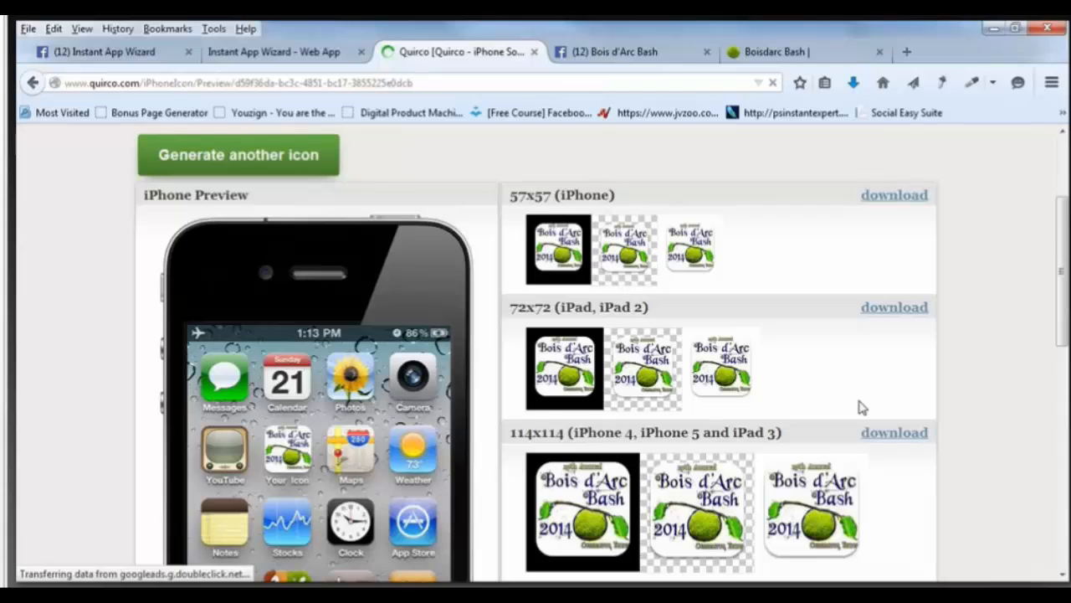
scroll(706, 397, down, 3)
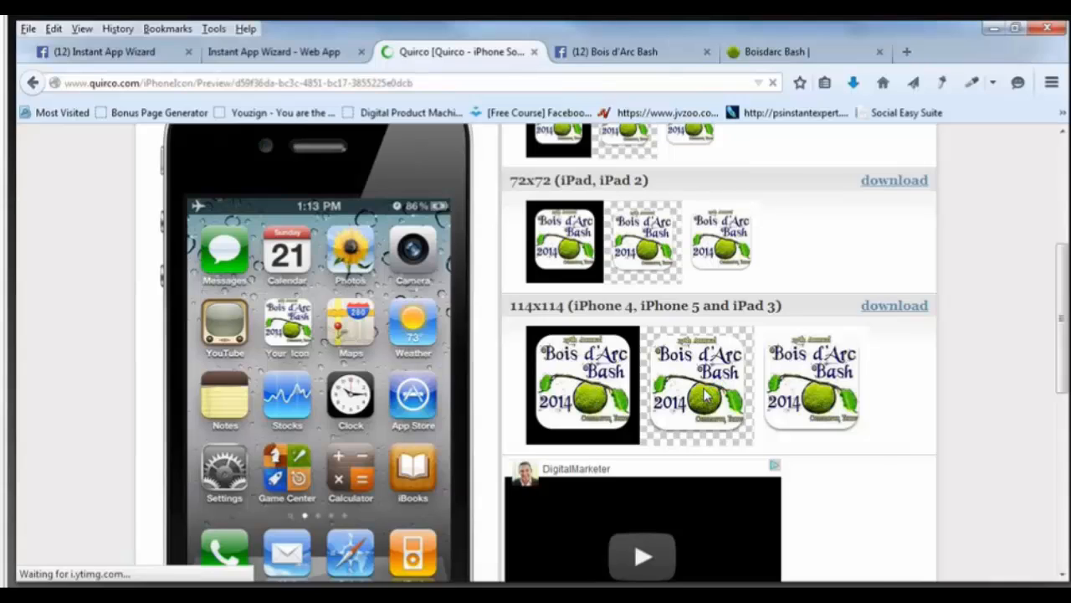
right_click(704, 388)
click(706, 374)
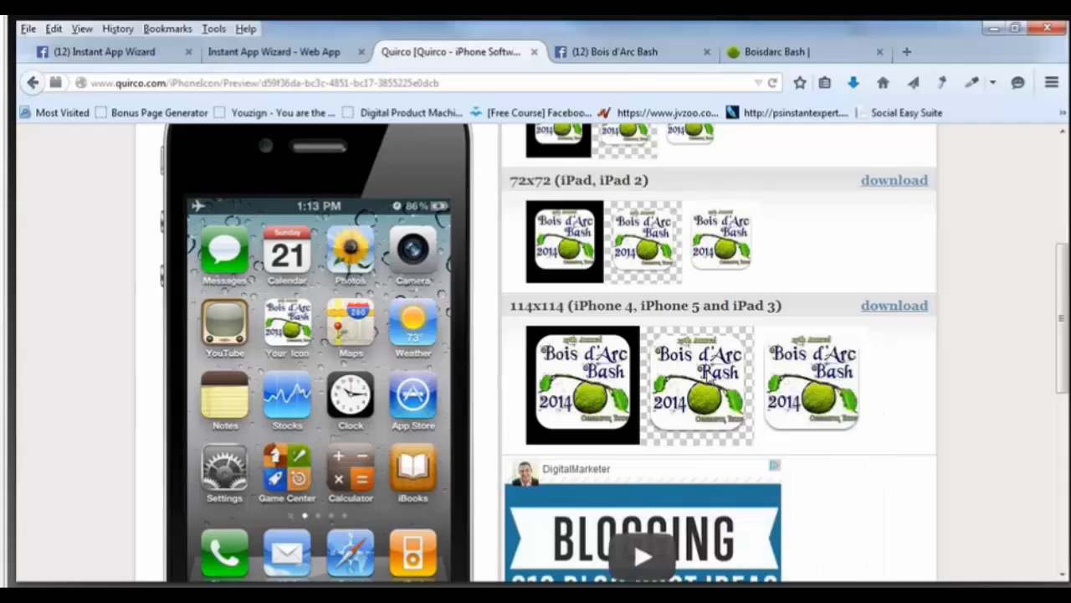
right_click(709, 372)
click(765, 444)
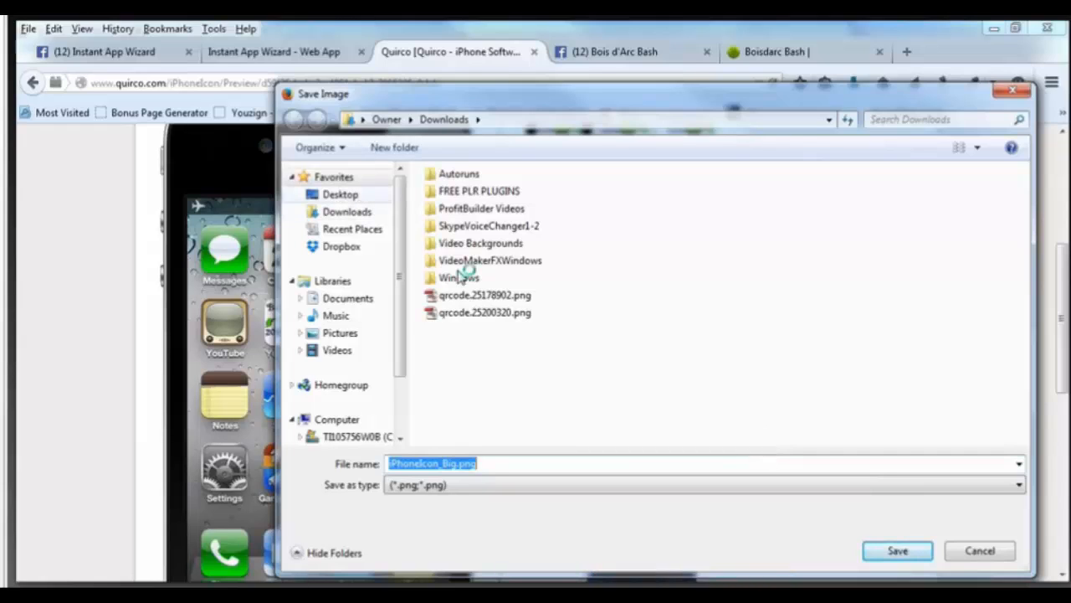
click(335, 200)
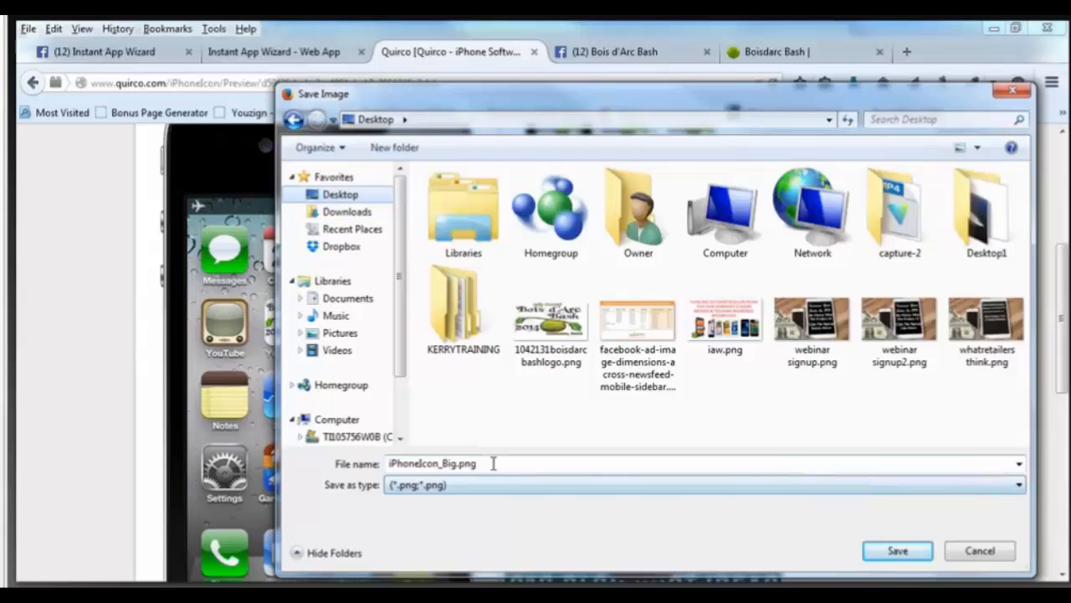
drag(491, 462, 352, 466)
text(b)
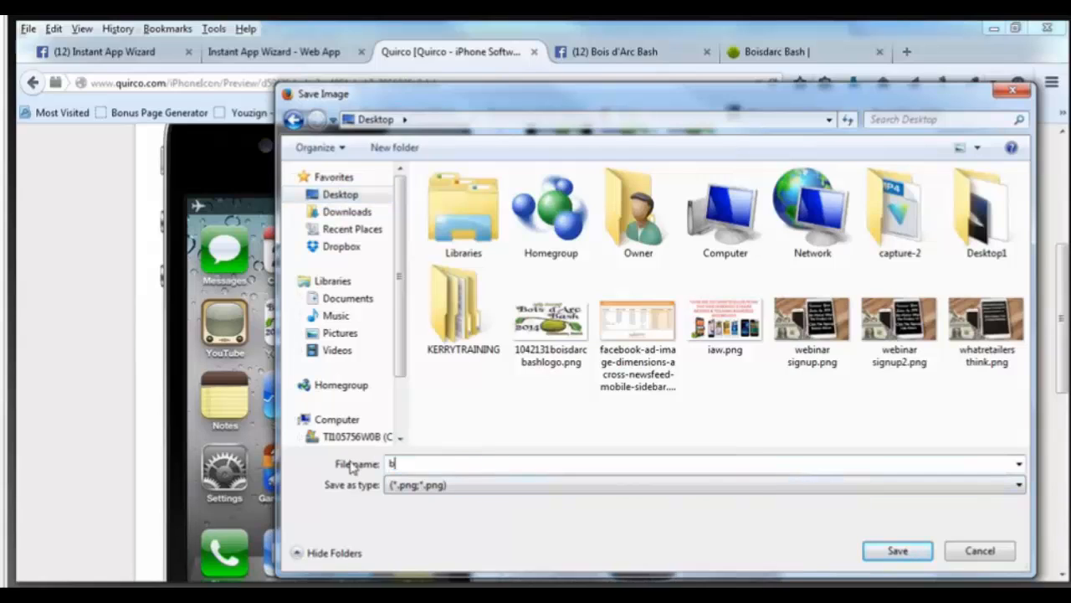
text(dicon)
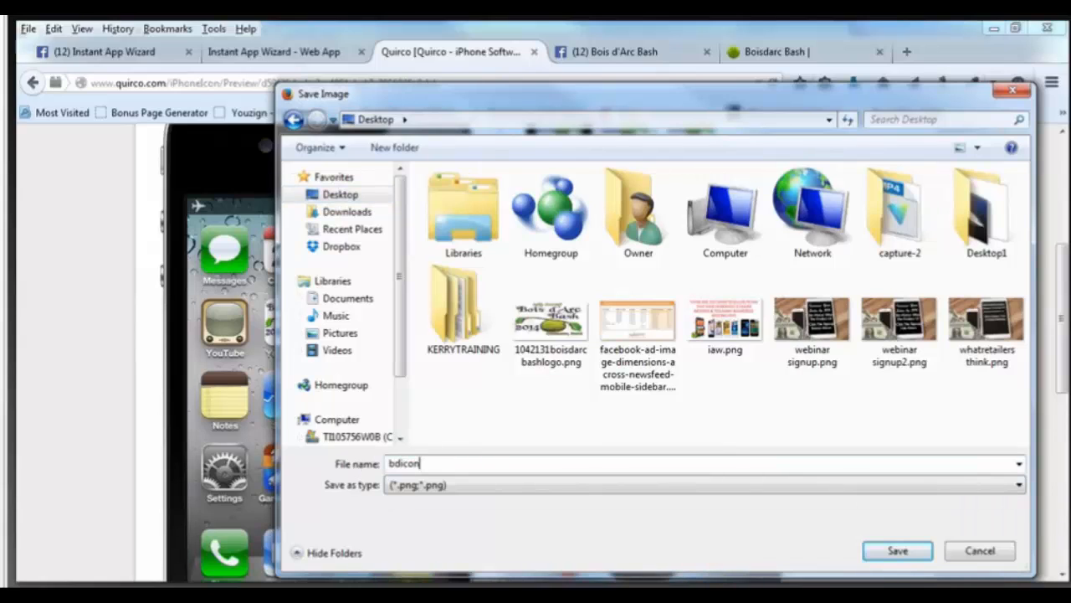
click(894, 549)
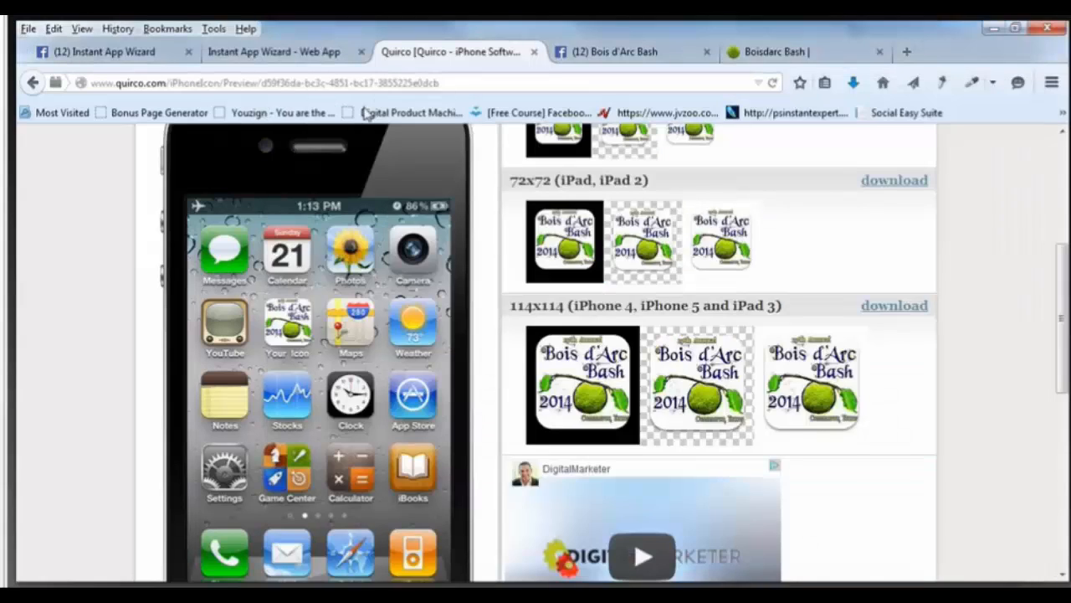
Upload bdicon.png from the Desktop as the app's homescreen icon.
click(311, 56)
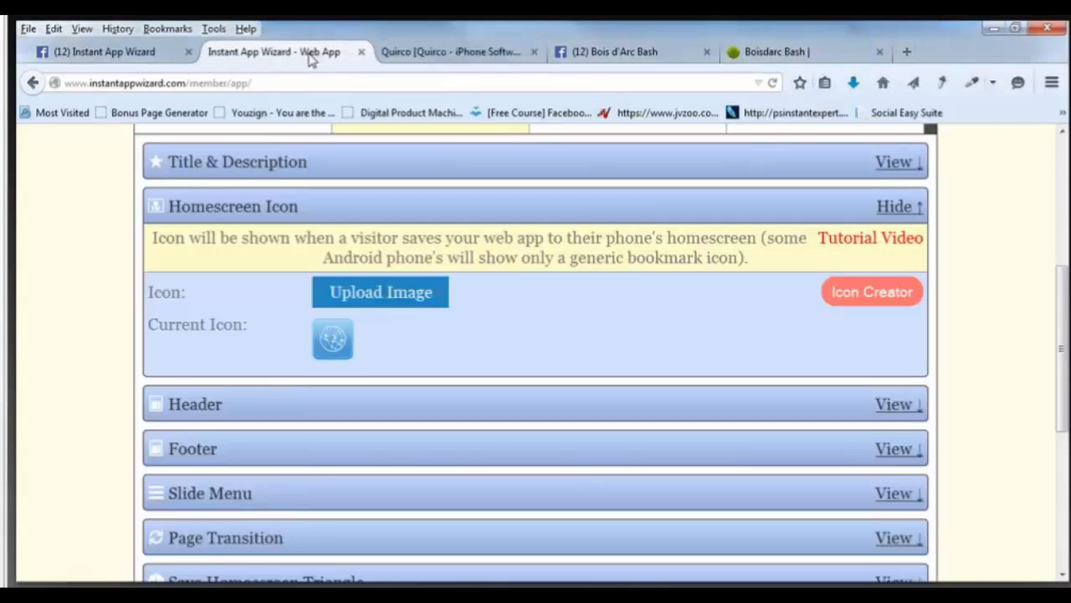
click(378, 293)
drag(620, 249, 591, 338)
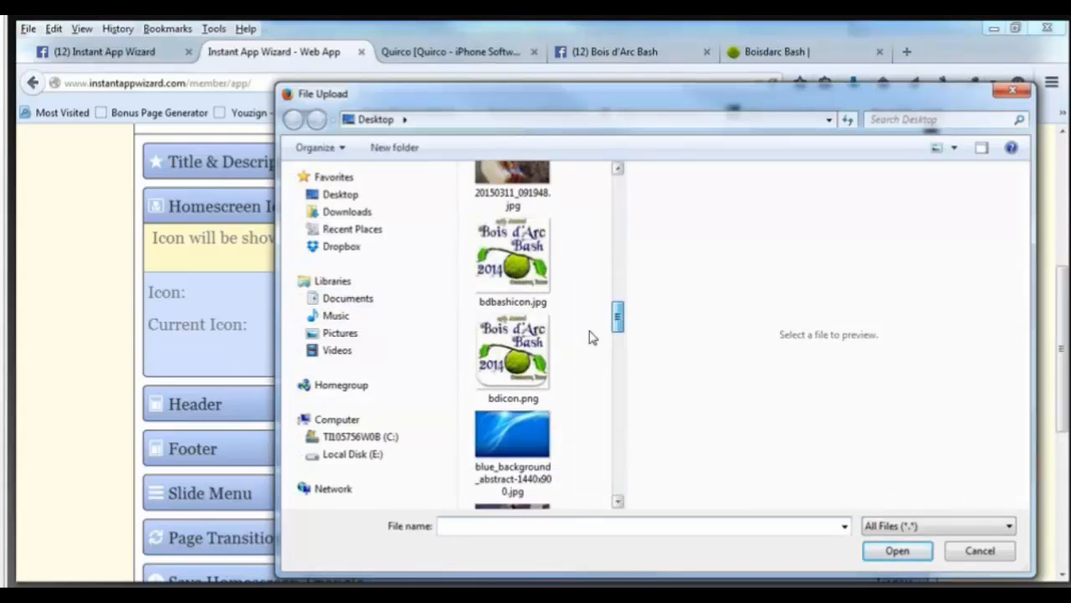
click(540, 360)
click(897, 553)
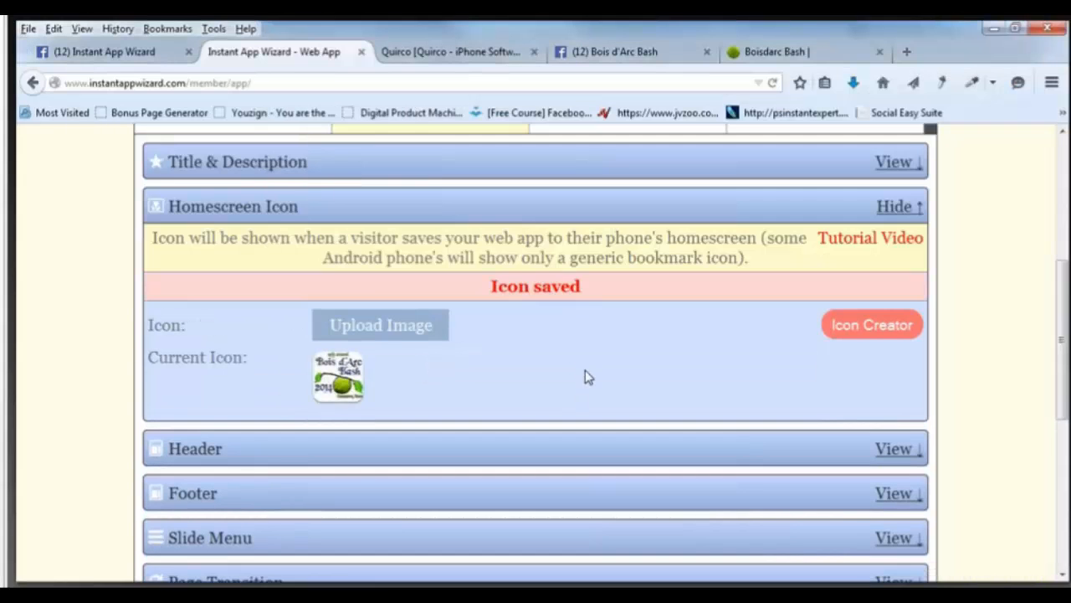
scroll(586, 377, up, 2)
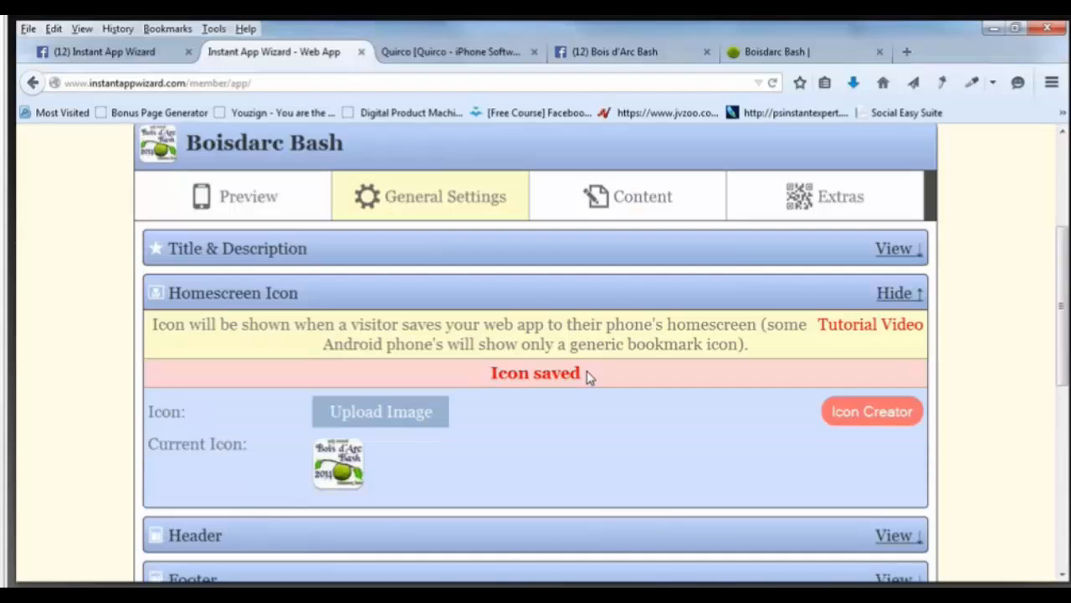
scroll(589, 378, up, 4)
Return to the web apps list and open Boisdarc Bash for content editing.
click(226, 231)
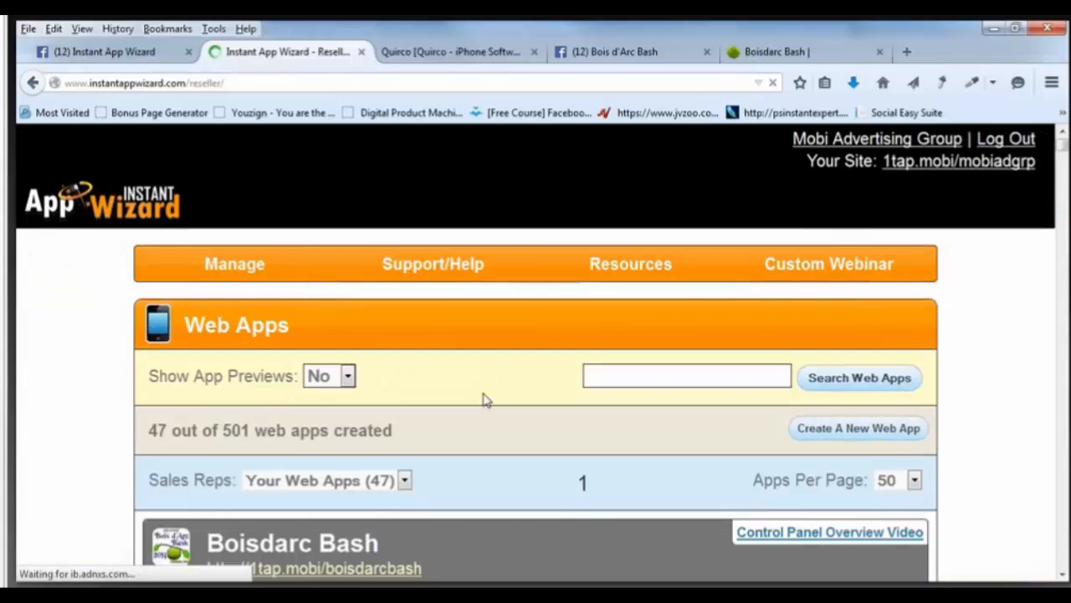
scroll(447, 457, down, 3)
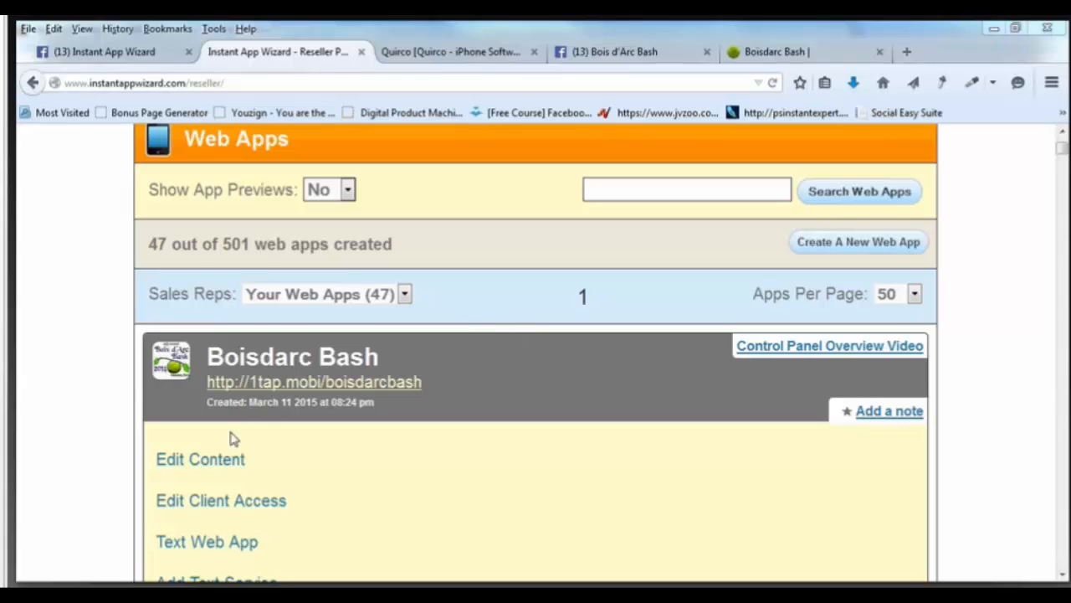
click(215, 460)
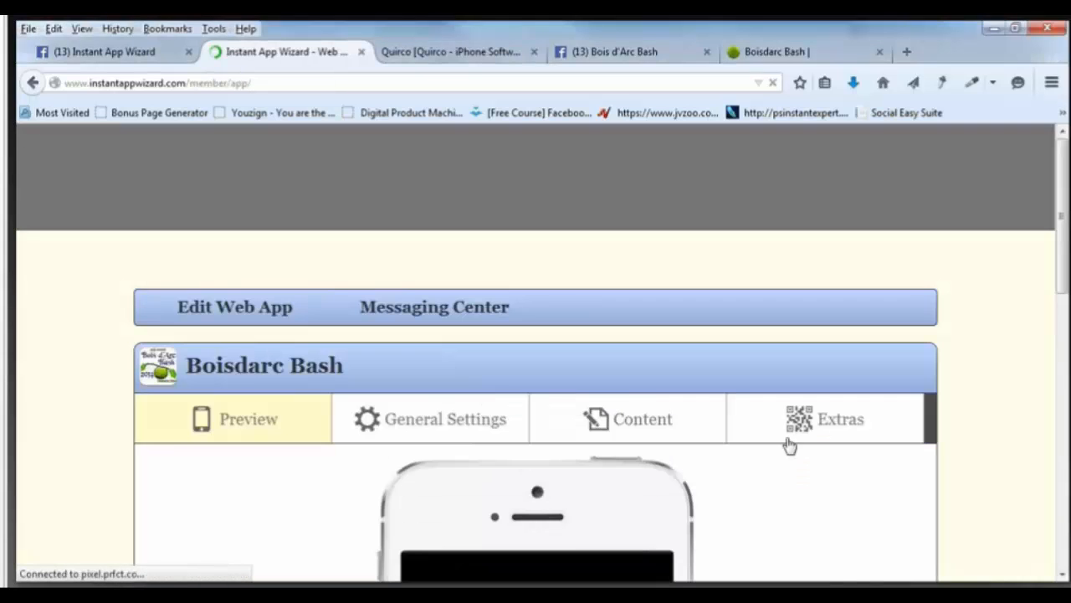
scroll(786, 445, down, 5)
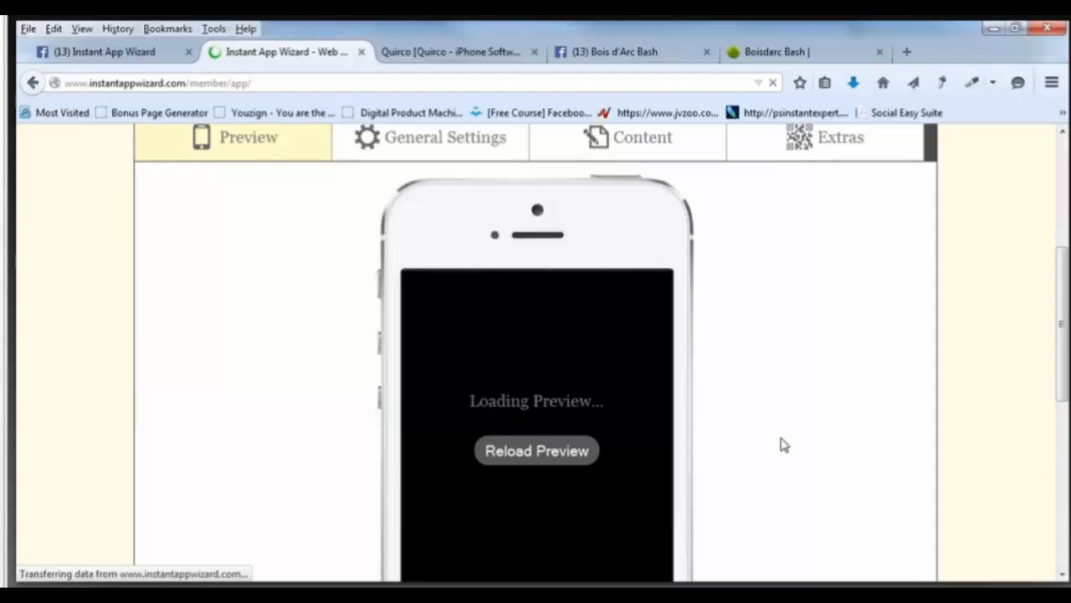
scroll(784, 444, up, 2)
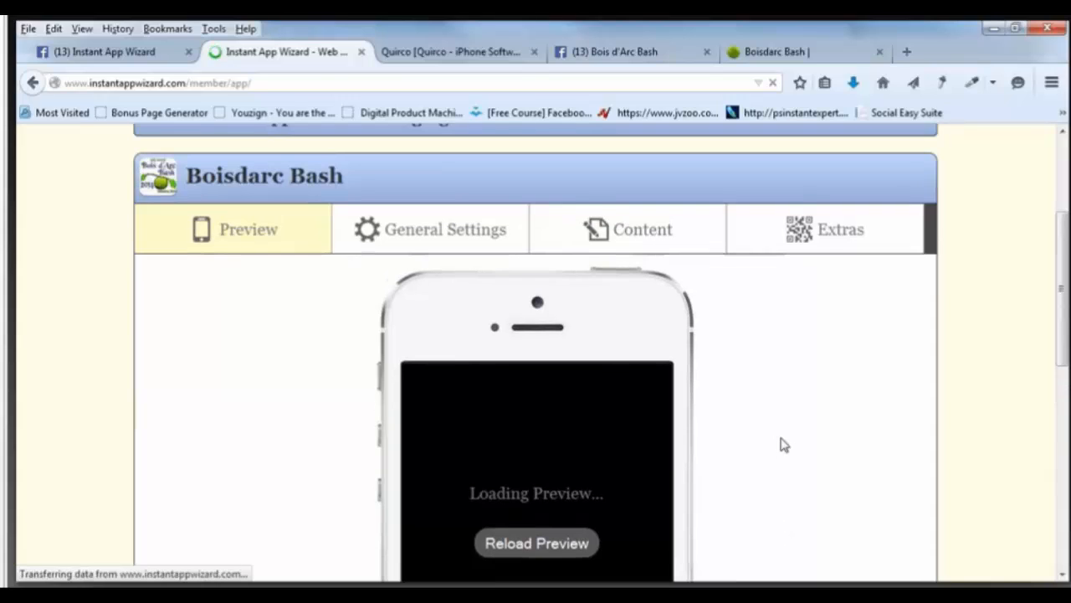